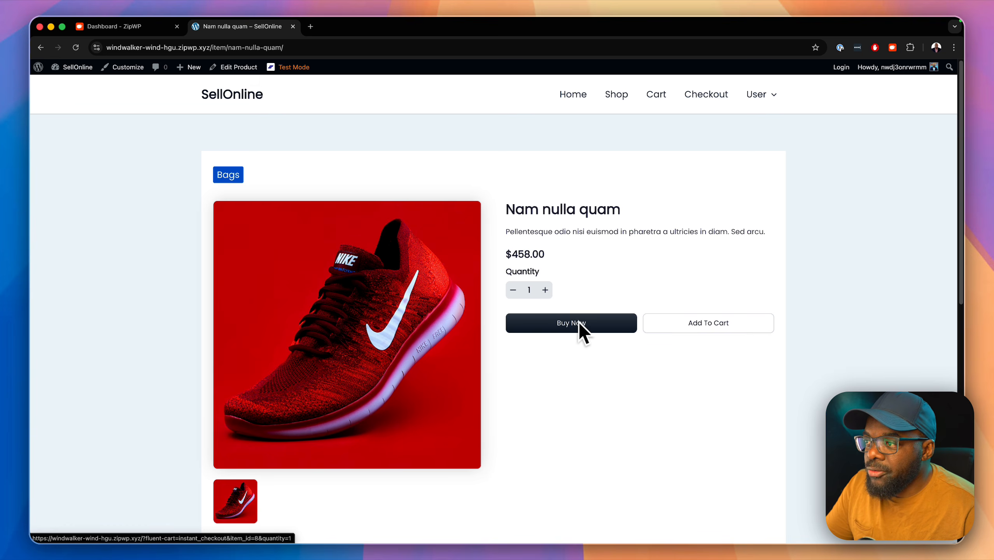
Step: Buy two units of Nam nulla quam instantly and start on the checkout's billing street address
left_click(545, 290)
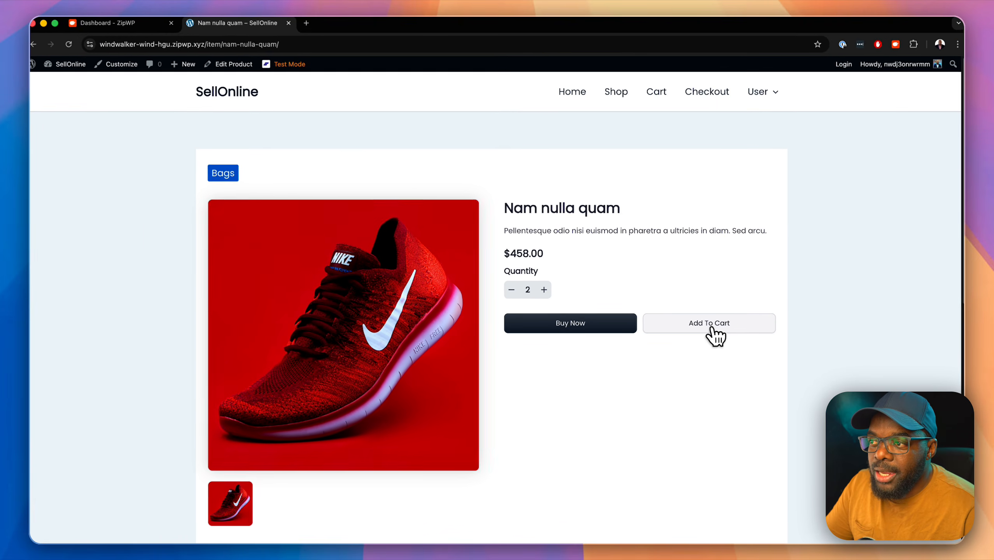
left_click(589, 324)
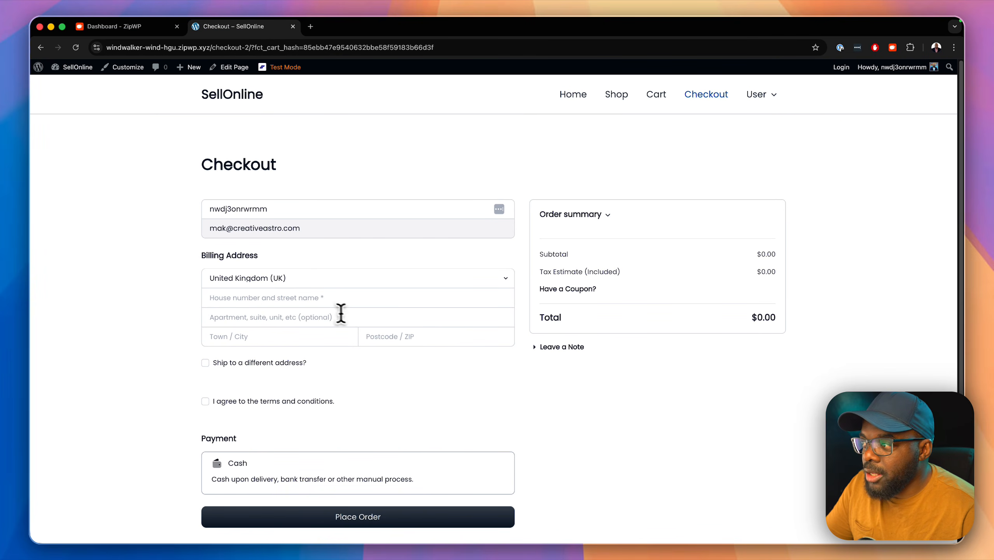
left_click(260, 297)
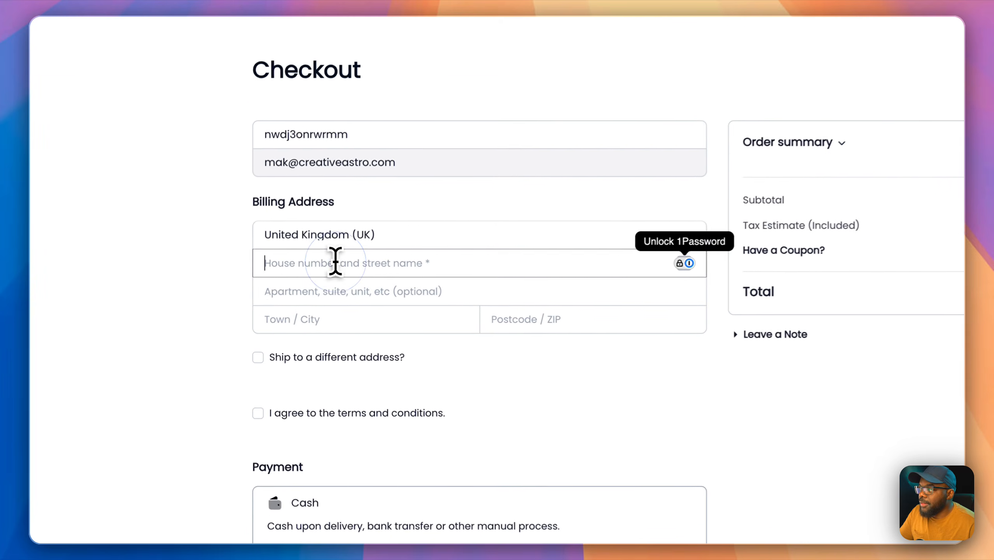
scroll(671, 405, "down", 3)
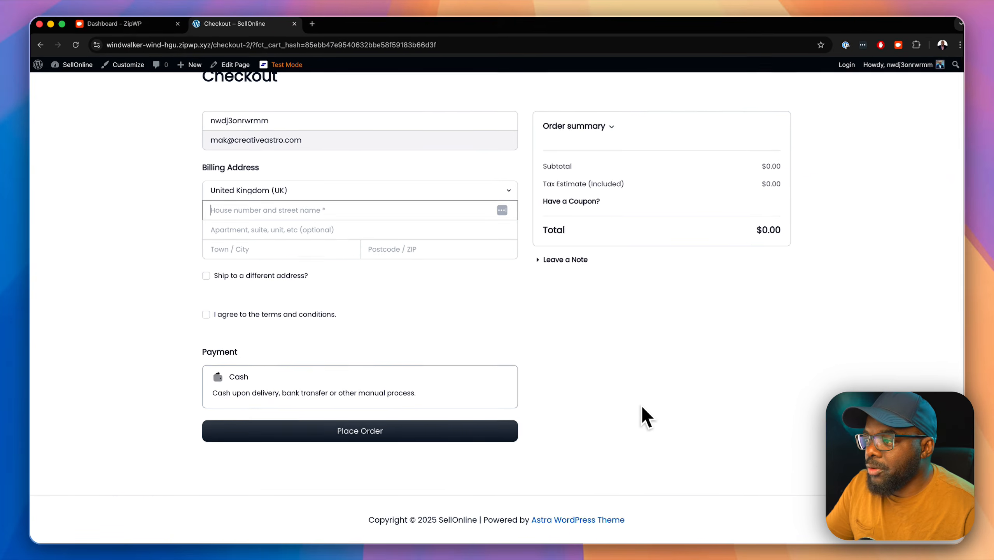
scroll(666, 421, "up", 3)
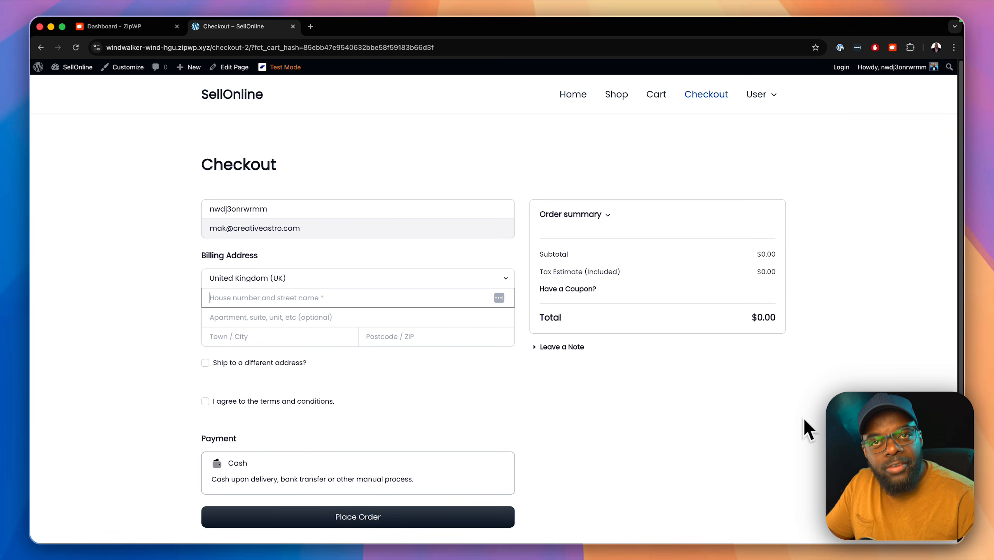
mouse_move(769, 94)
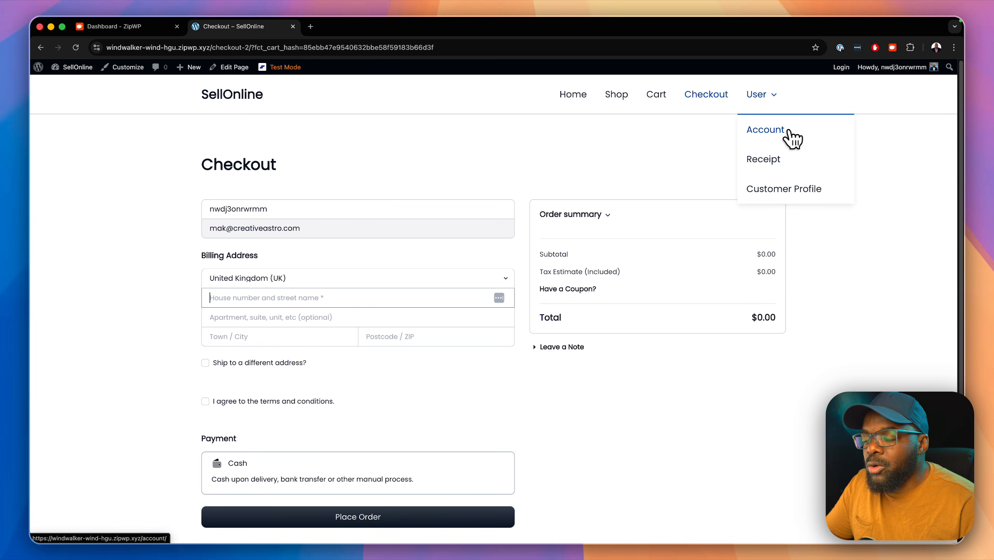
Step: Browse the account's Dashboard, Purchase History, Downloads and Profile sections, selecting the first-name field
left_click(787, 132)
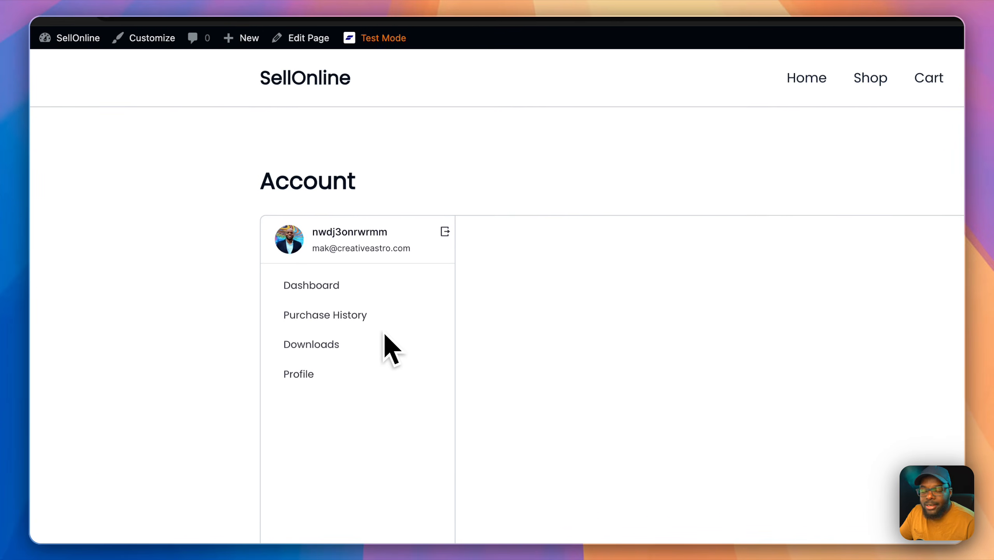
left_click(339, 285)
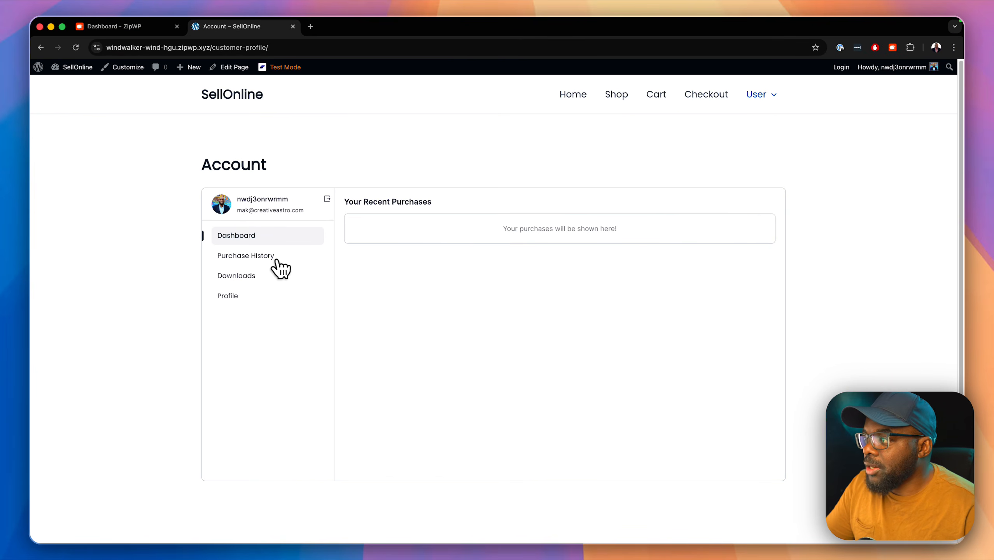
left_click(270, 256)
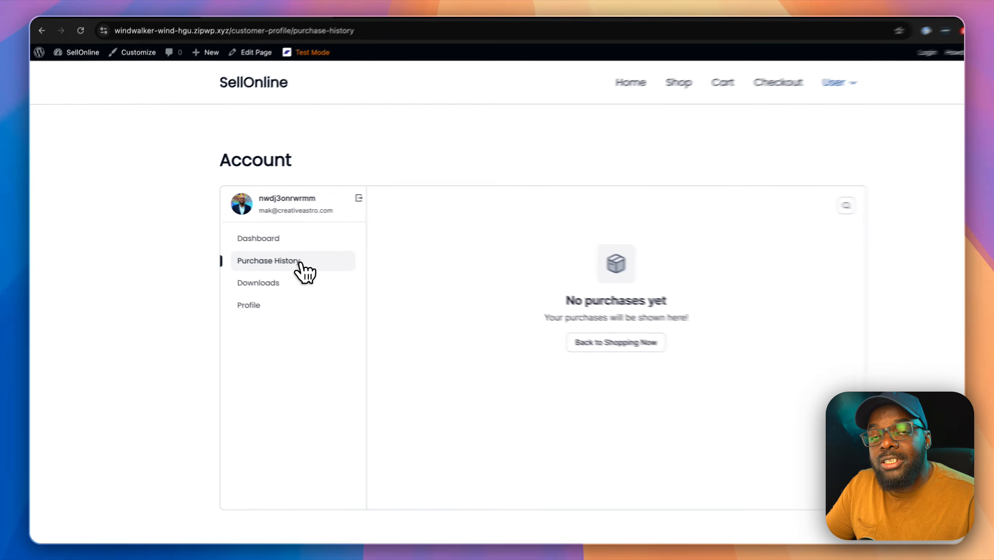
left_click(251, 277)
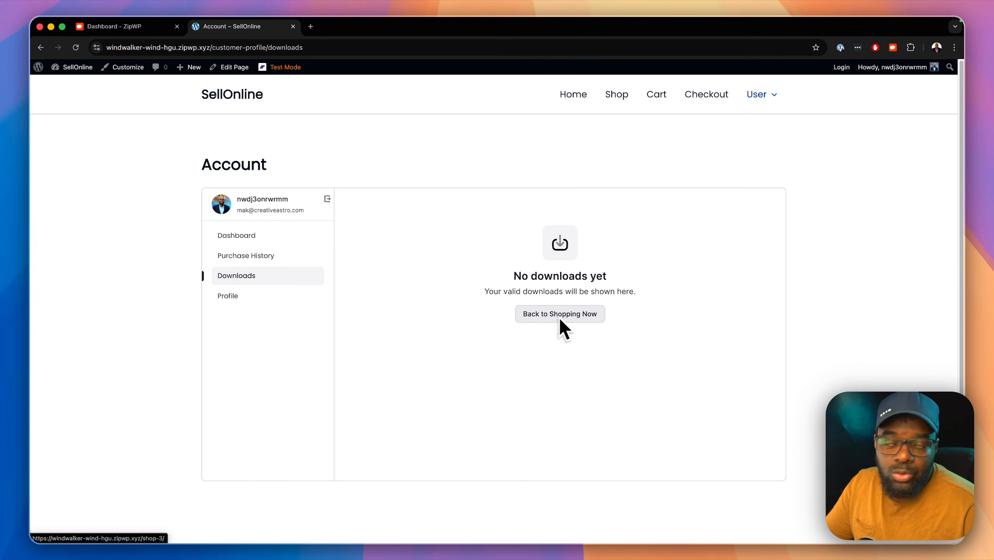
left_click(234, 298)
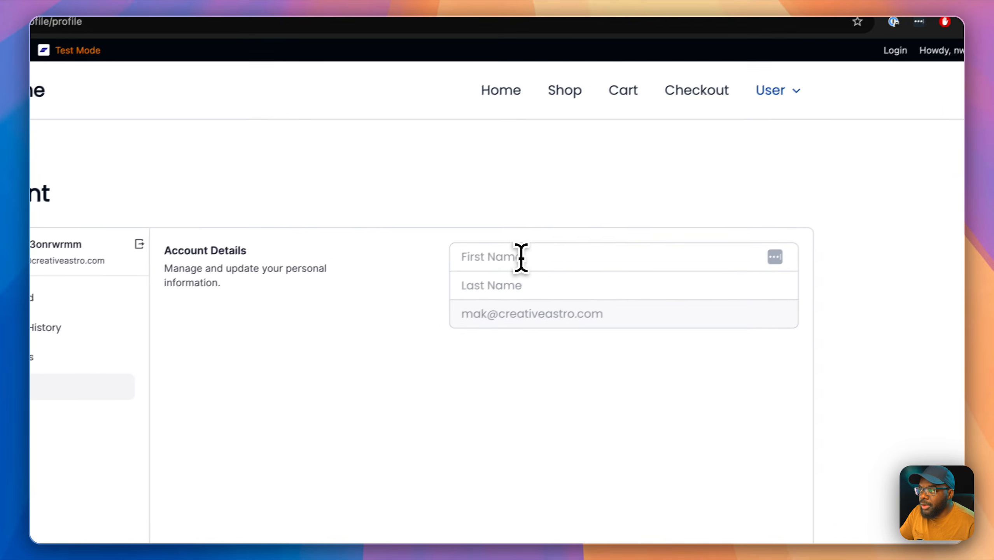
left_click(521, 257)
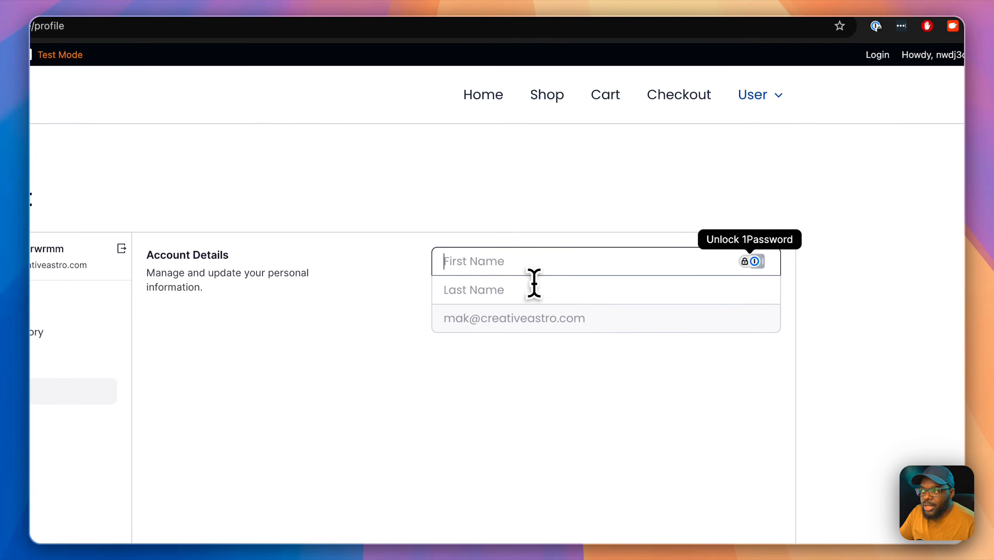
Step: View the Customer Profile page, then go to the store's Shop page
mouse_move(773, 92)
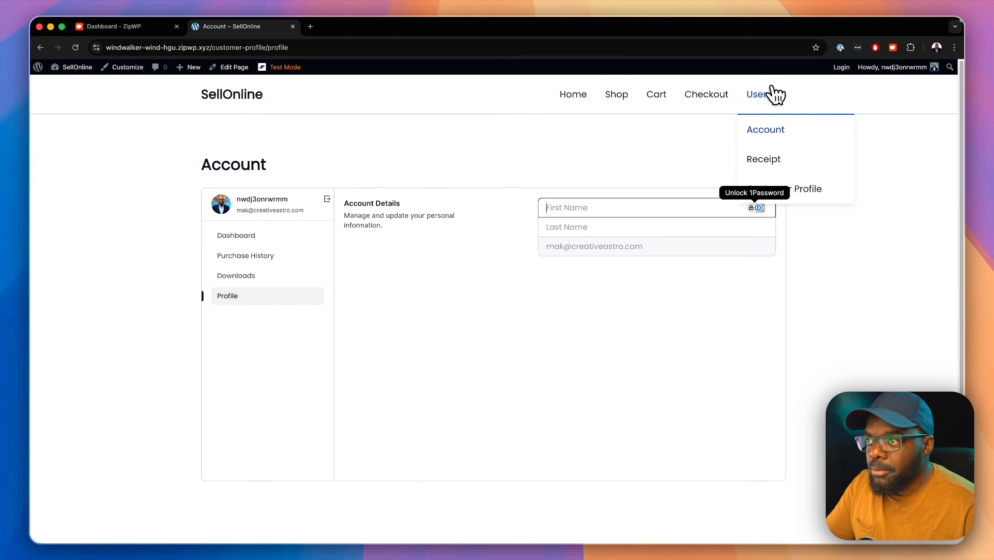
left_click(823, 192)
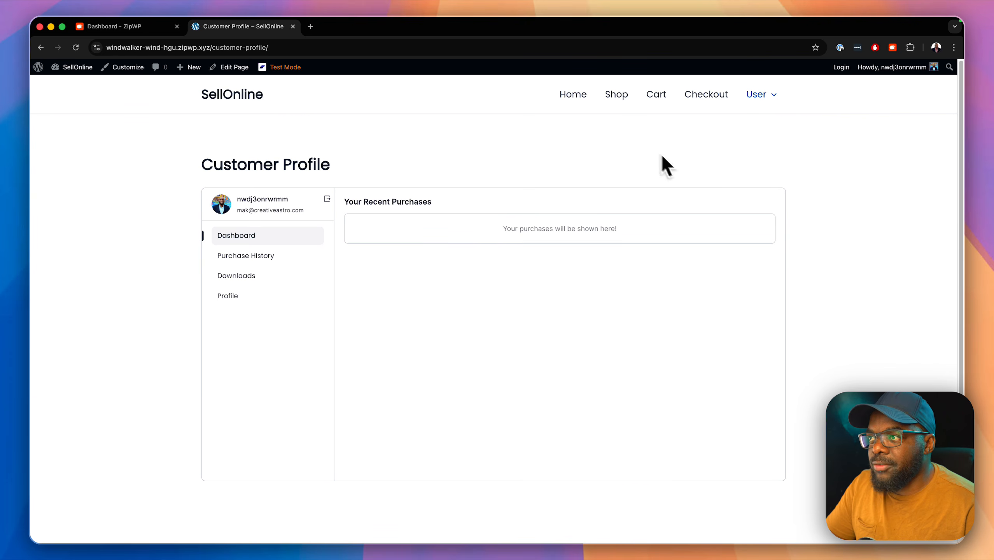
left_click(616, 95)
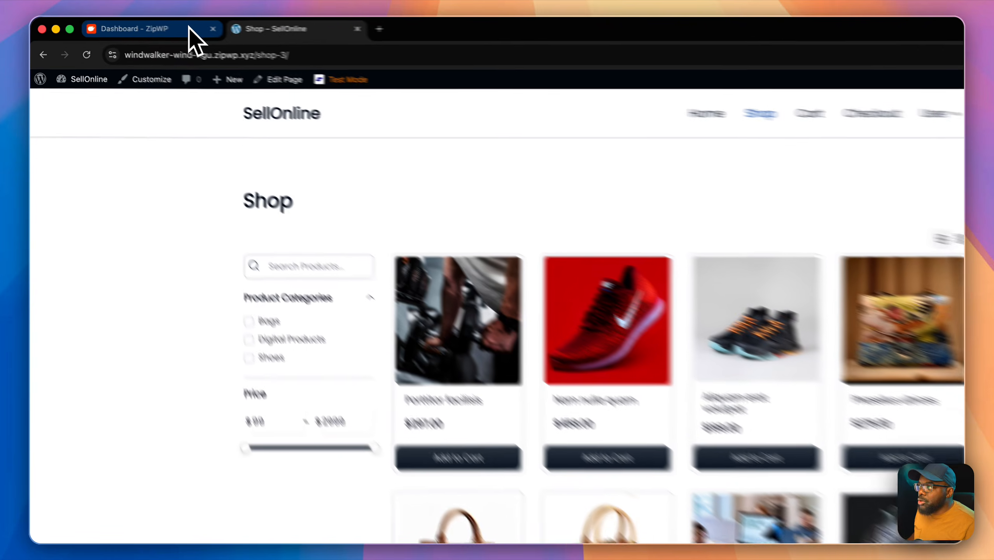
Step: In ZipWP, create a new blank website with the site title 'FluentCart'
left_click(154, 23)
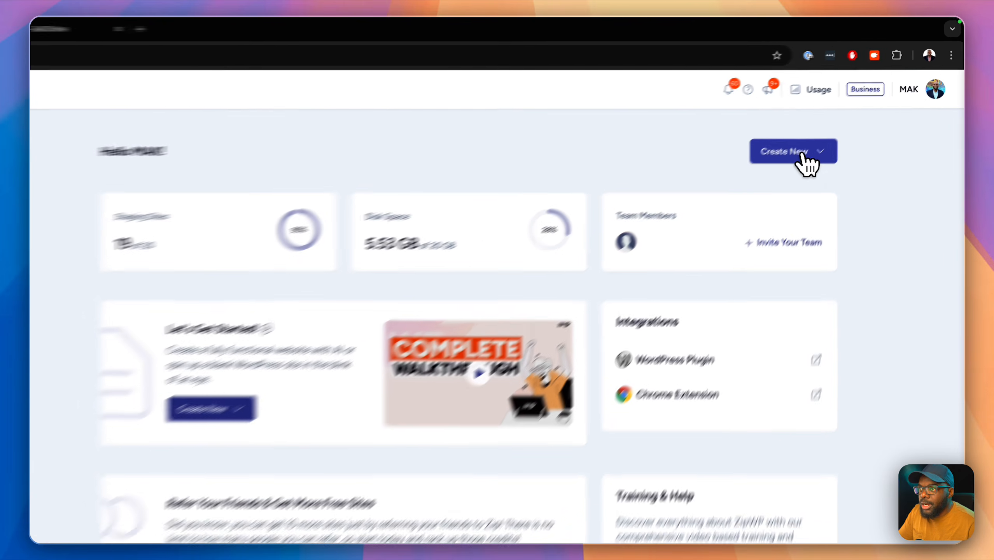
left_click(834, 126)
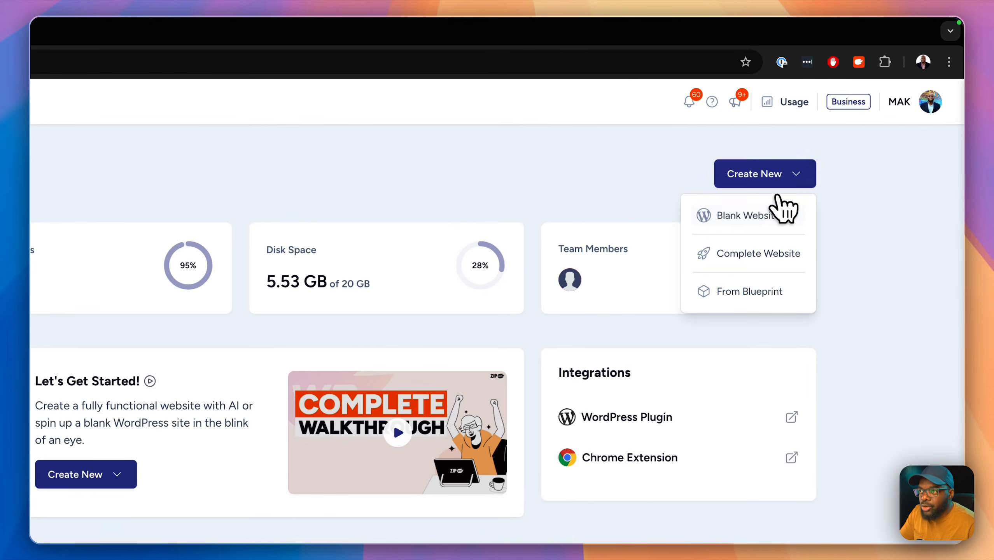
left_click(772, 216)
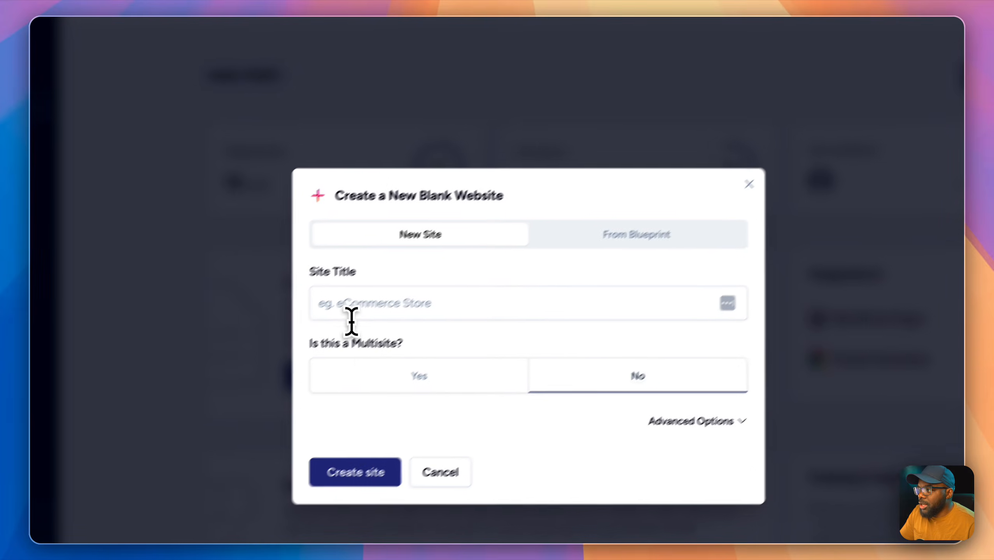
left_click(100, 402)
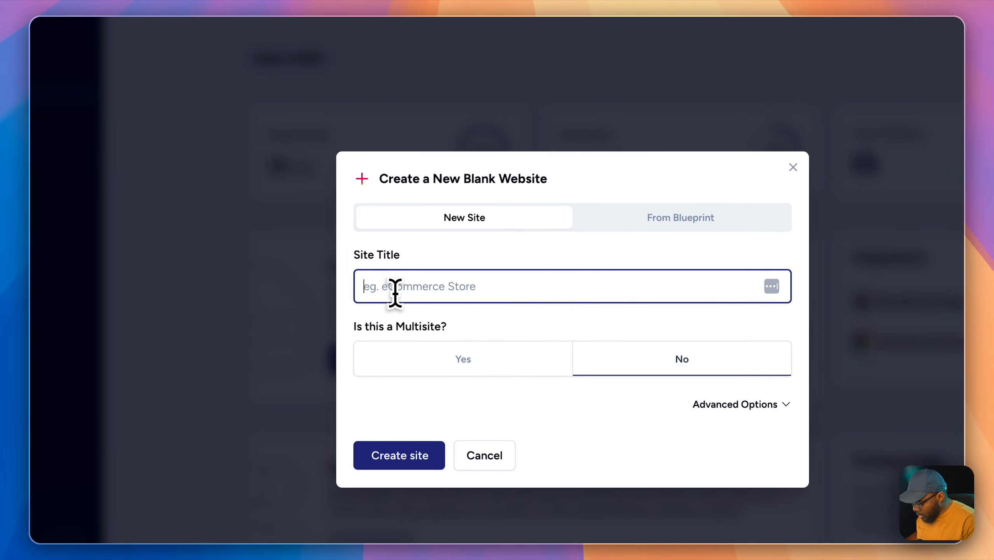
type("FluentCart")
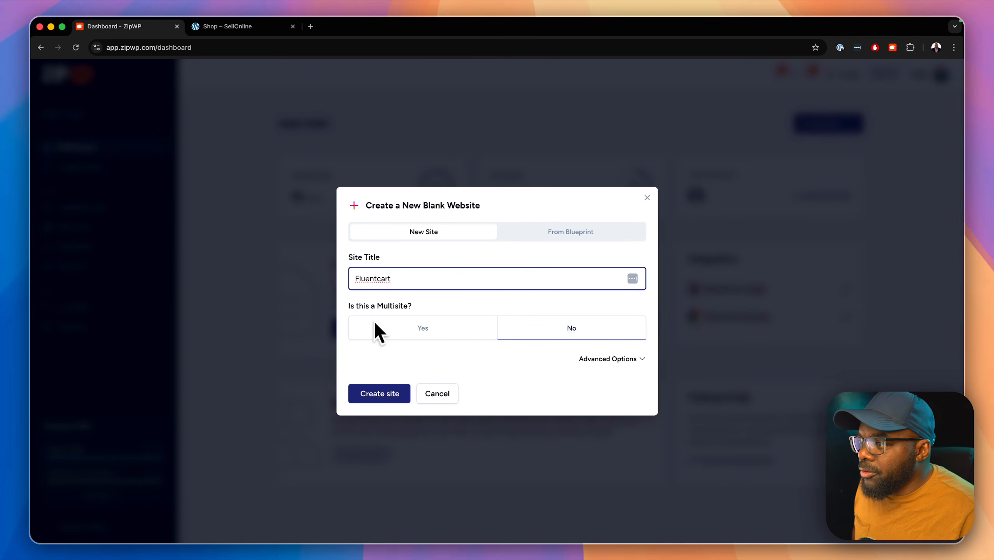
left_click(375, 393)
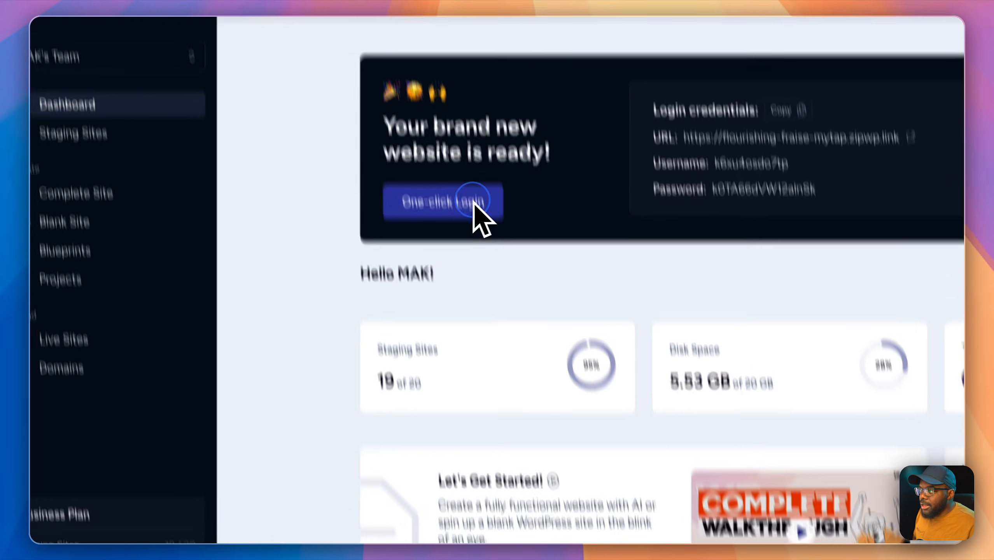
Step: Log in with one click, dismiss the welcome panel and hide all five dashboard boxes
left_click(462, 153)
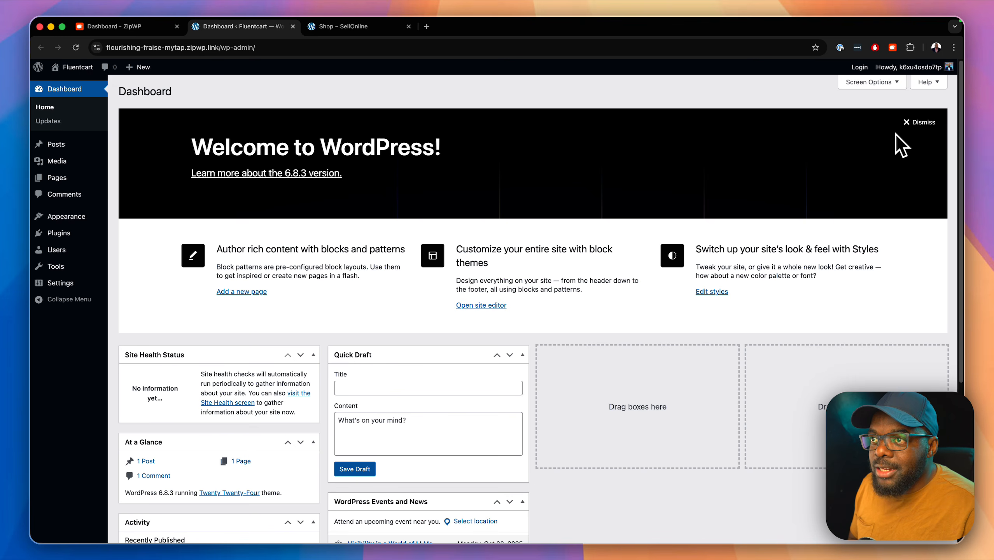
left_click(912, 122)
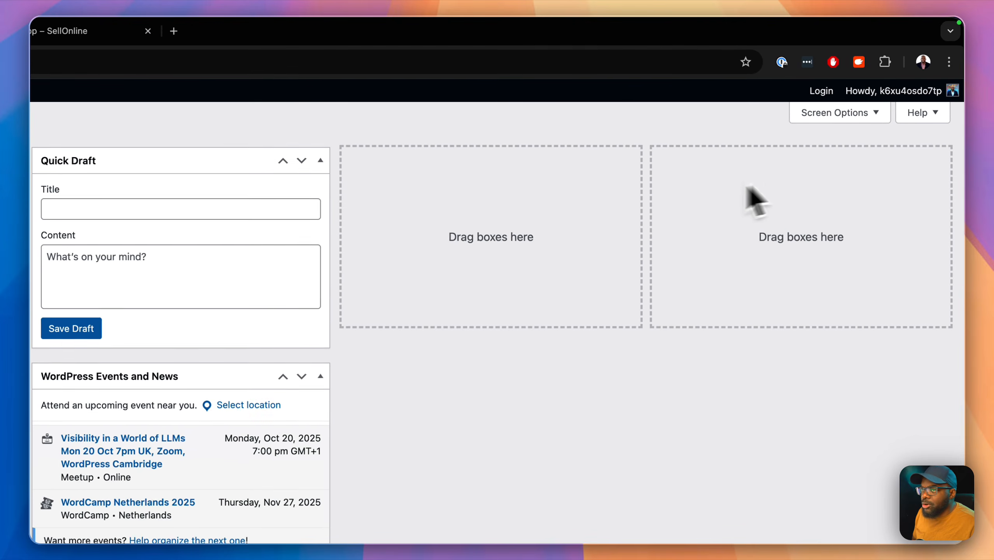
left_click(872, 118)
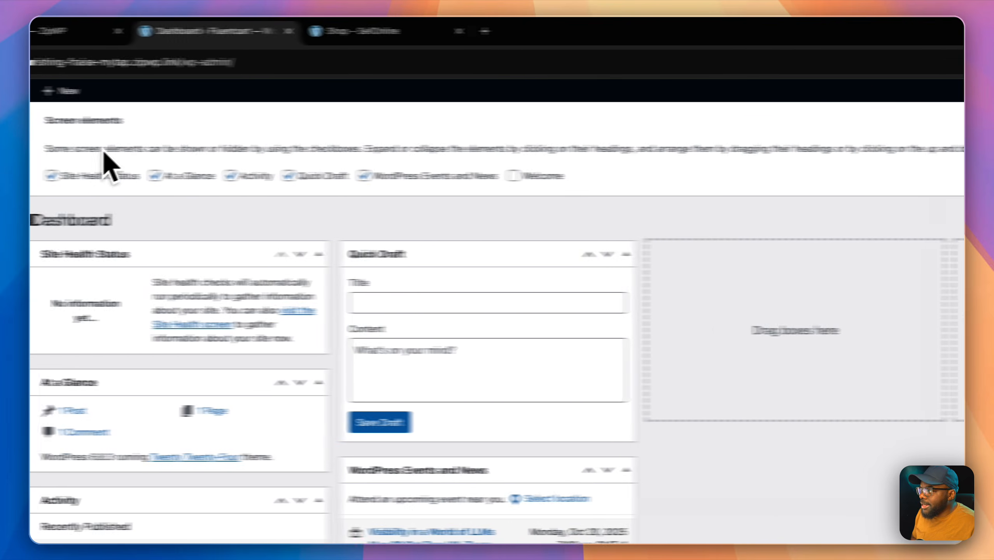
left_click(51, 175)
left_click(155, 176)
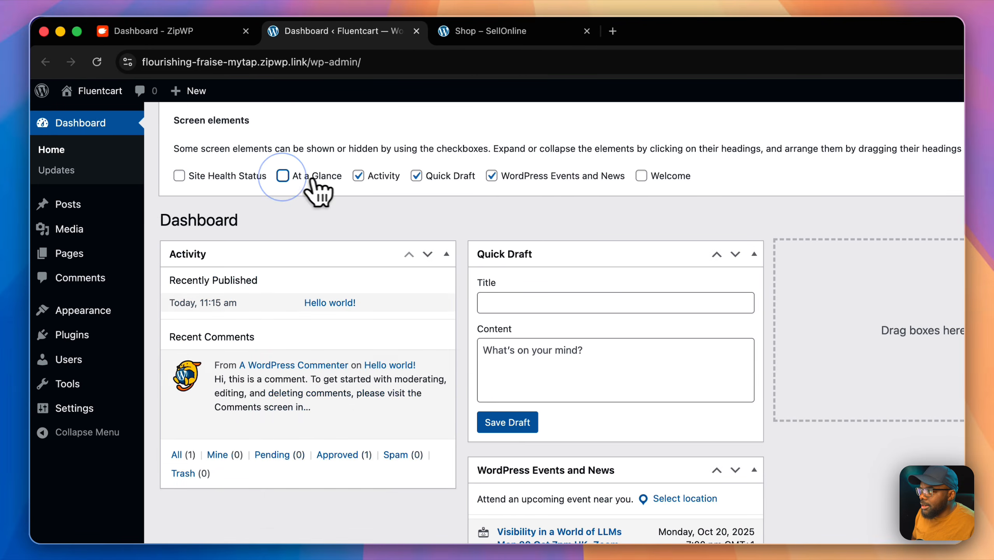
left_click(358, 176)
left_click(416, 176)
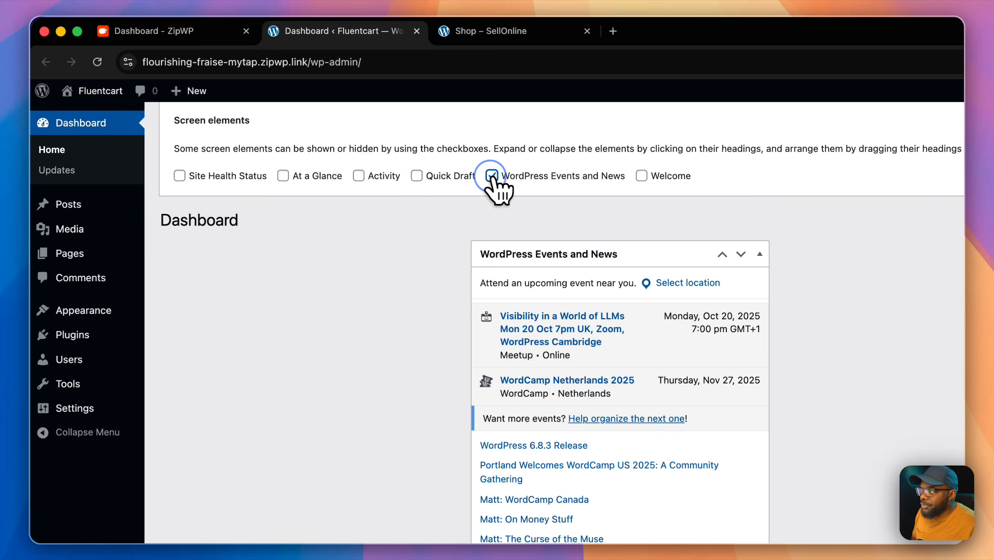
left_click(492, 175)
left_click(843, 208)
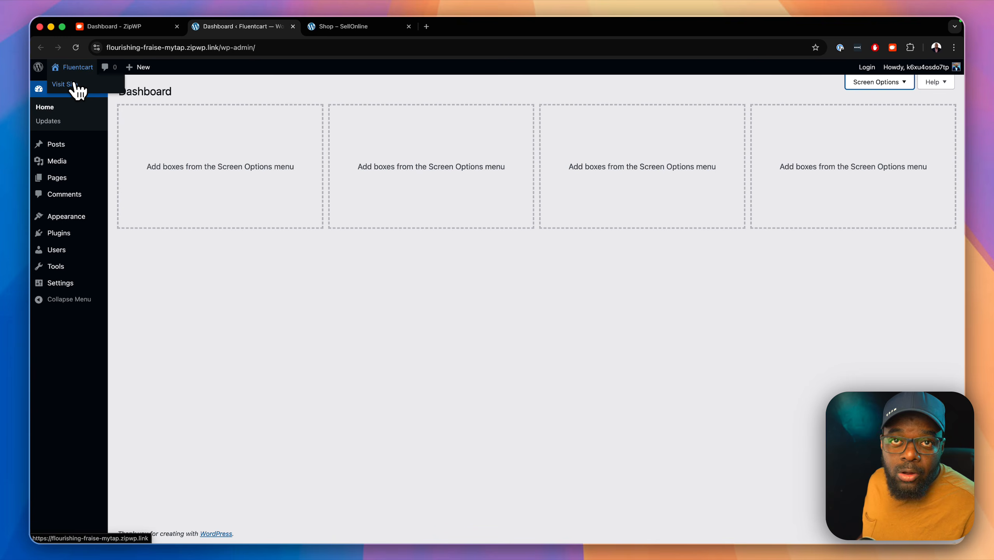
Step: View the live Fluentcart site in a new tab, then return to the admin dashboard
left_click(75, 84, "super")
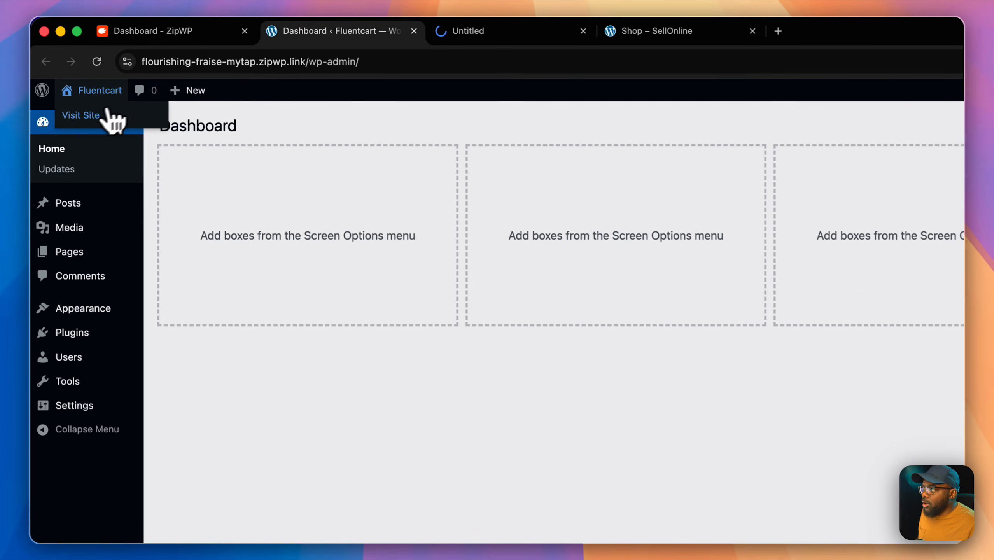
left_click(481, 41)
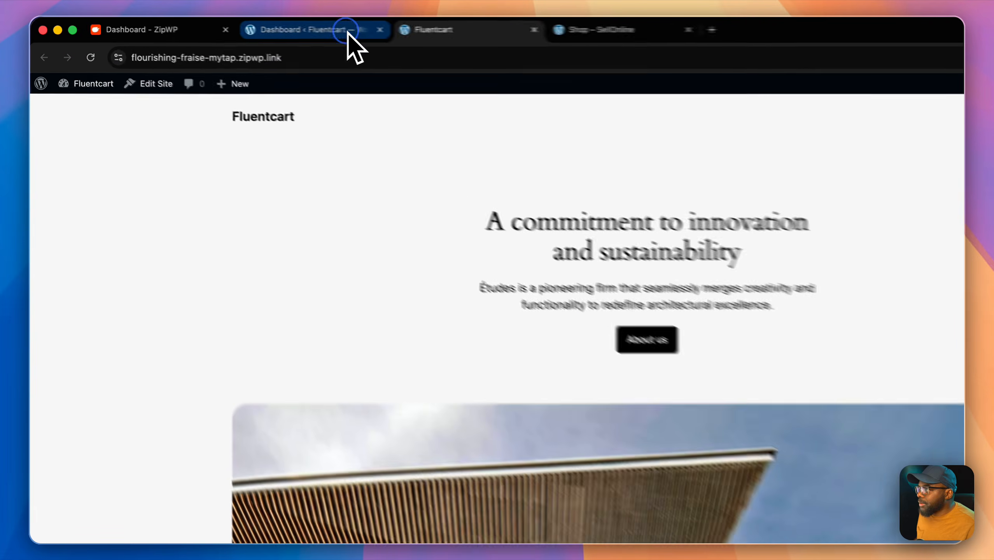
left_click(278, 29)
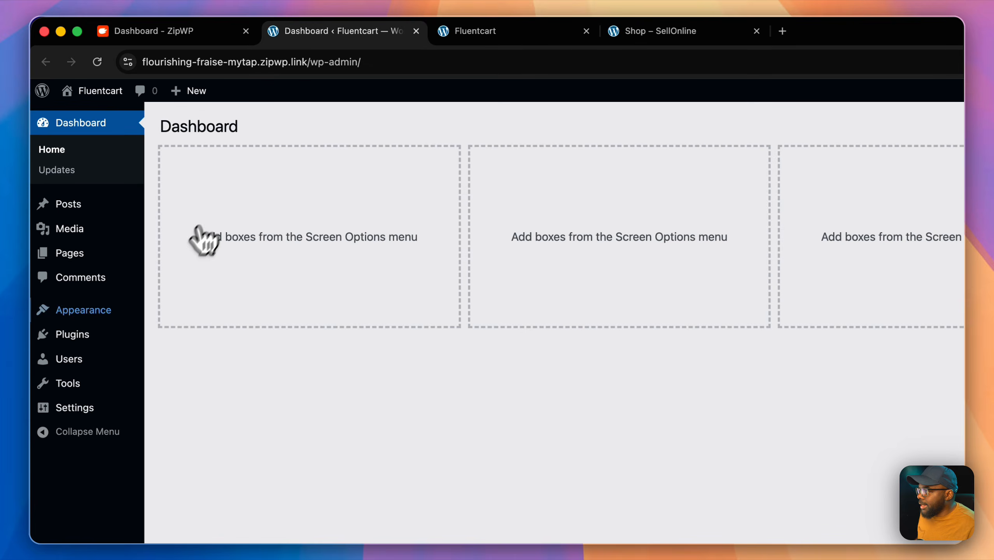
Step: Install and activate the Astra theme from Add Theme, then open it in the Customizer
mouse_move(114, 310)
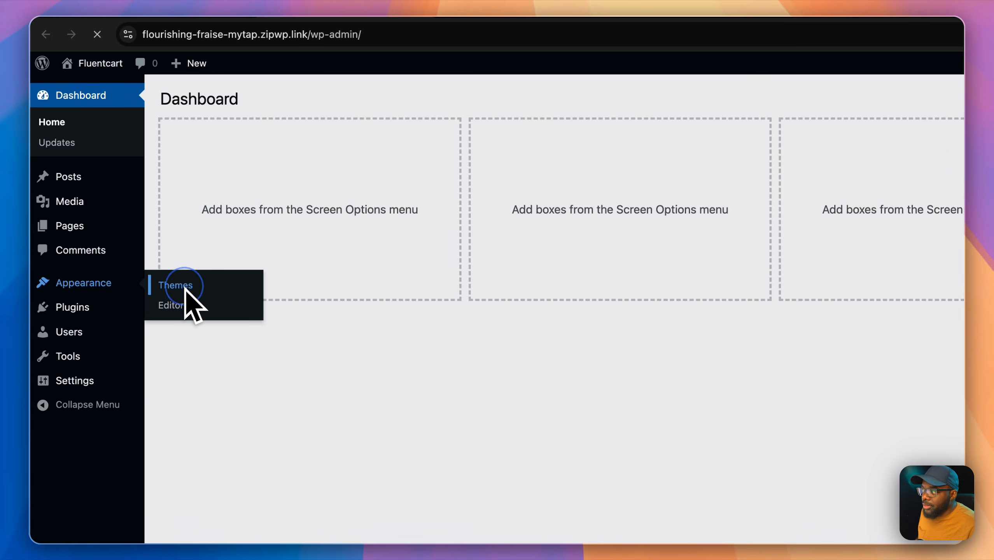
left_click(185, 289)
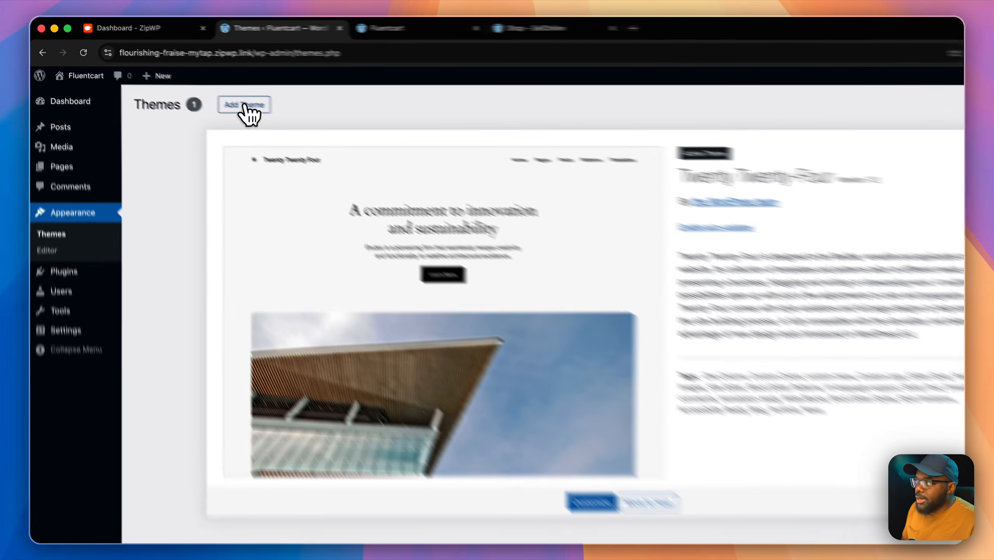
left_click(213, 93)
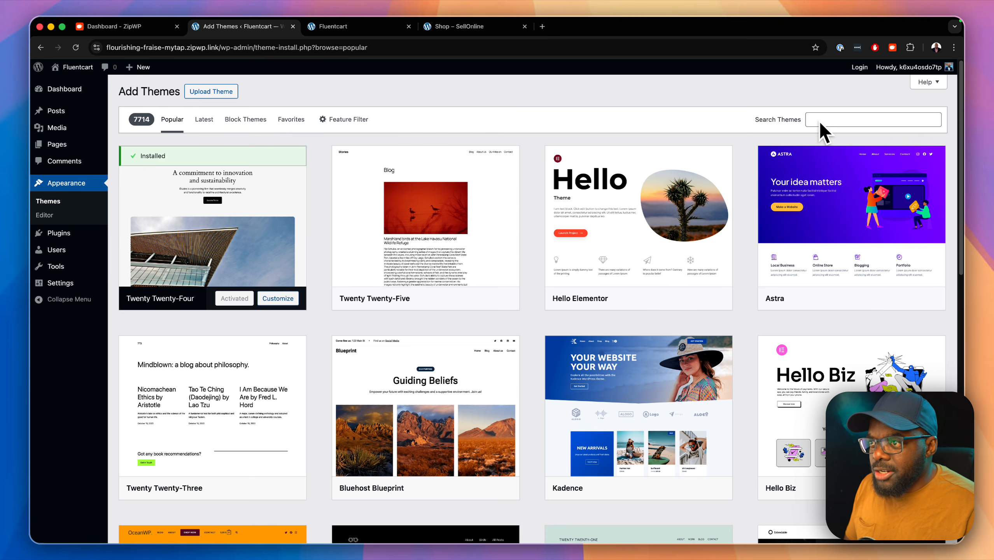
mouse_move(855, 205)
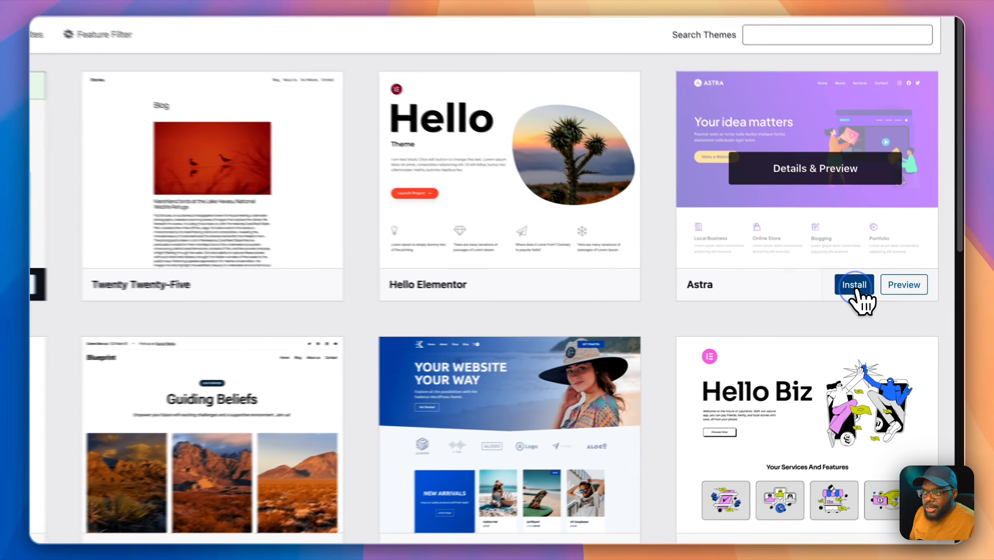
left_click(885, 299)
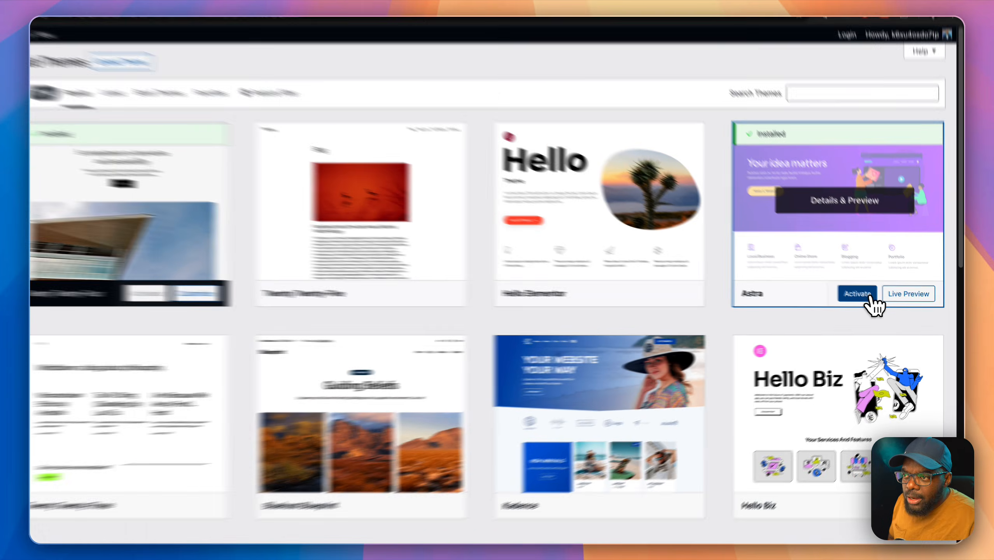
left_click(879, 301)
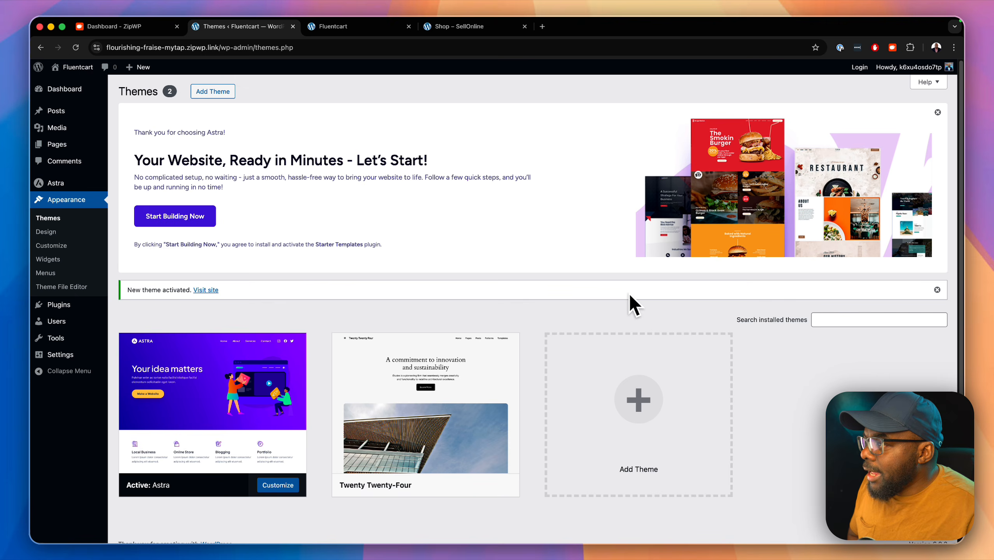
mouse_move(265, 431)
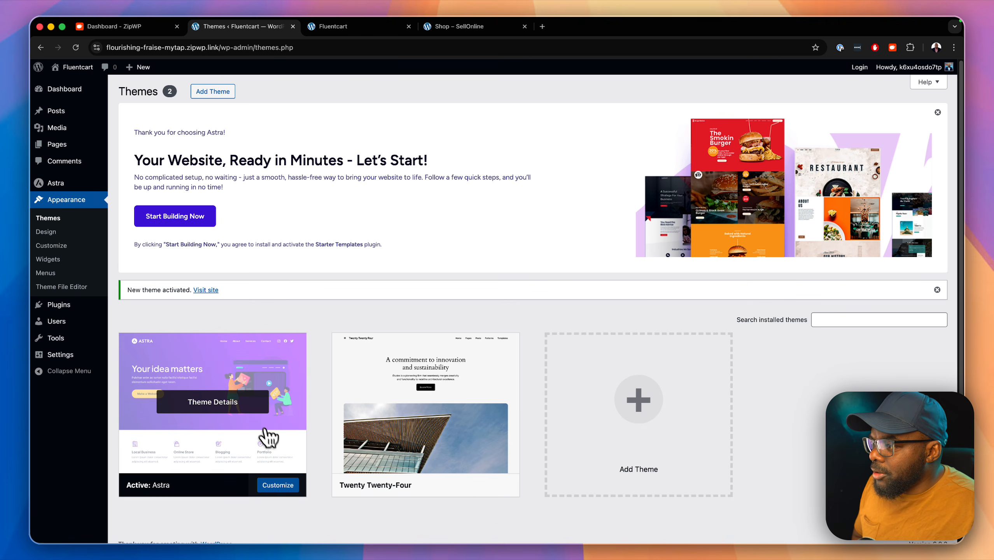
left_click(290, 482)
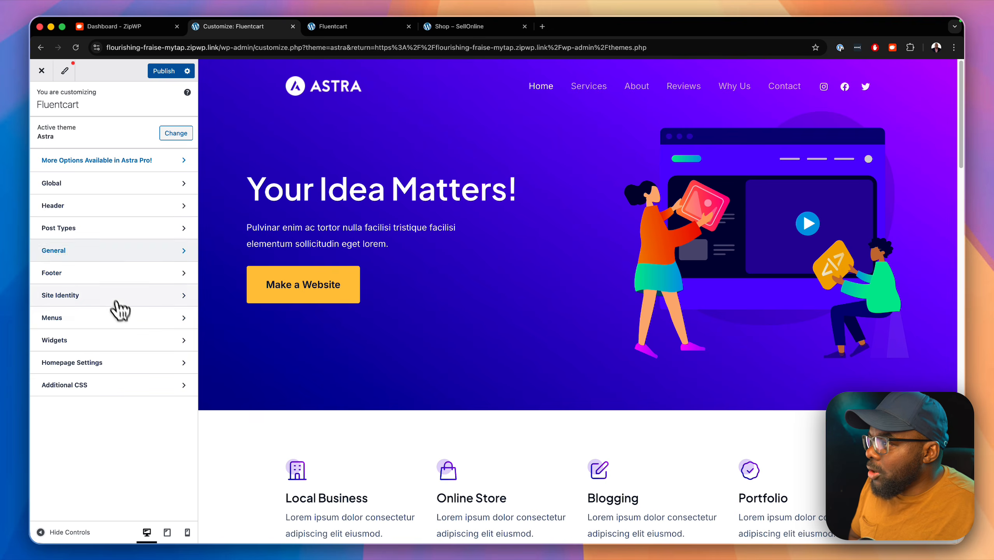
Step: Under Global > Typography, change the body font family to Poppins
left_click(135, 184)
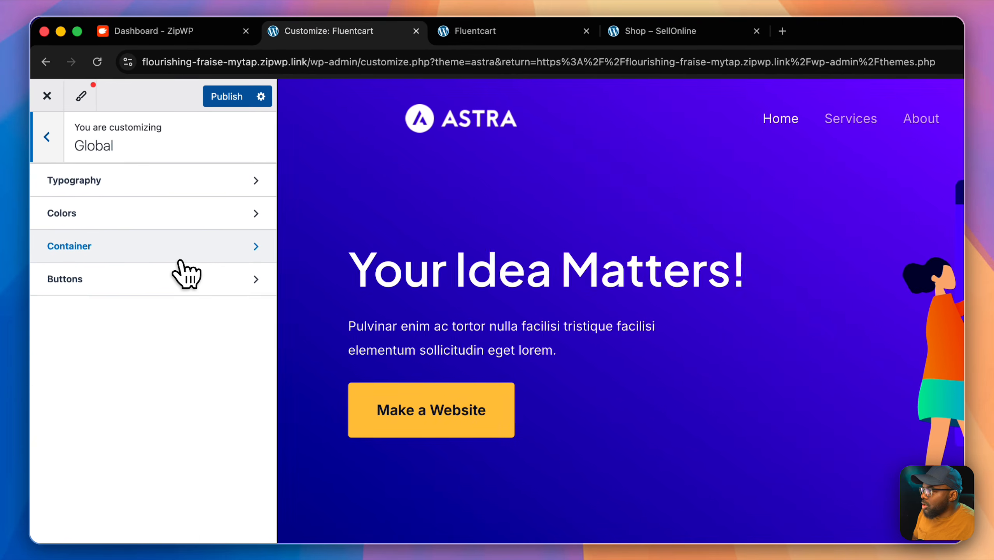
left_click(194, 191)
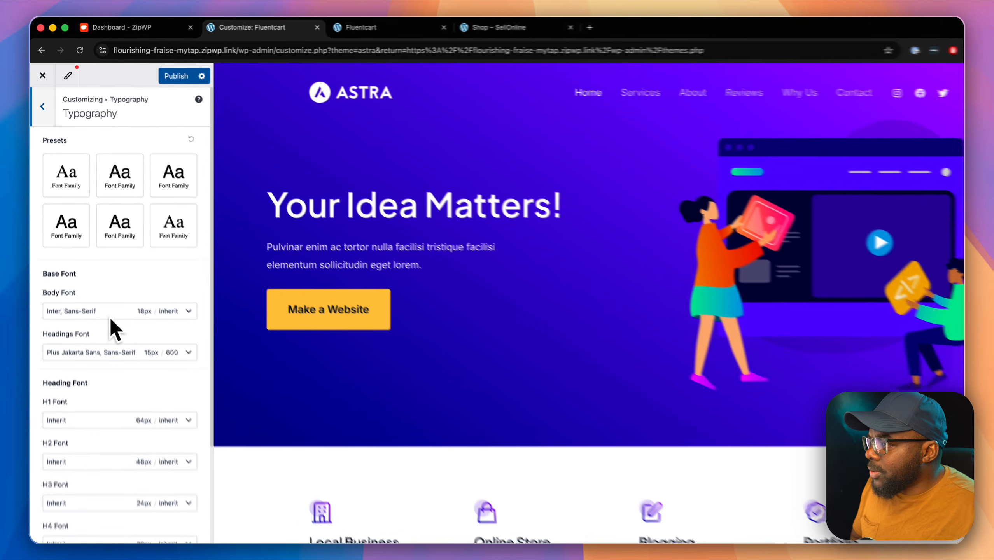
scroll(103, 308, "down", 5)
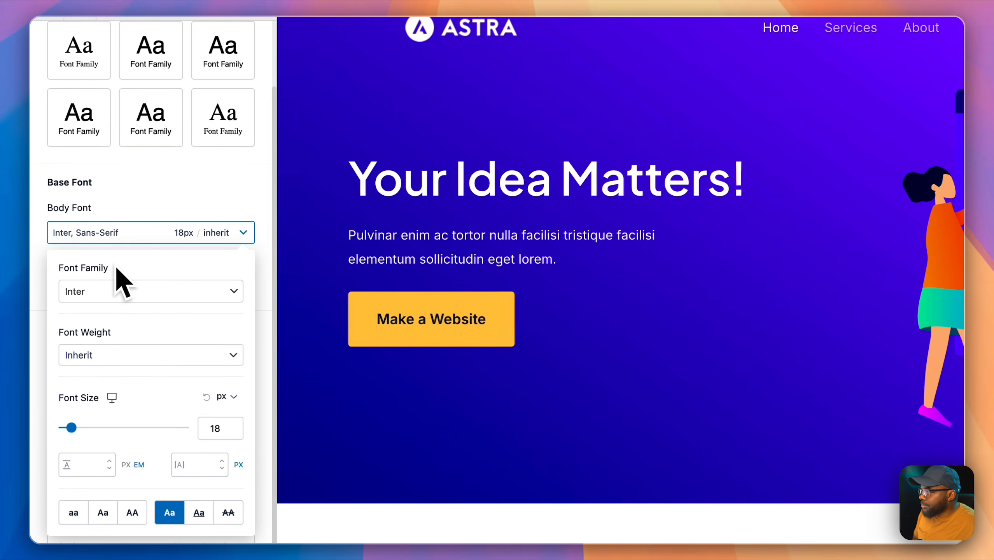
left_click(113, 291)
left_click(116, 291)
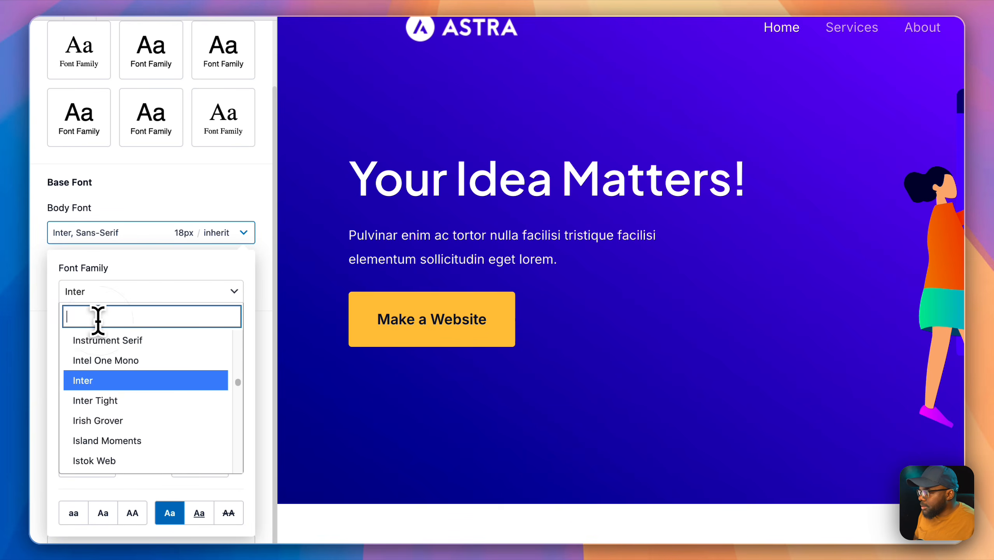
type("poppins")
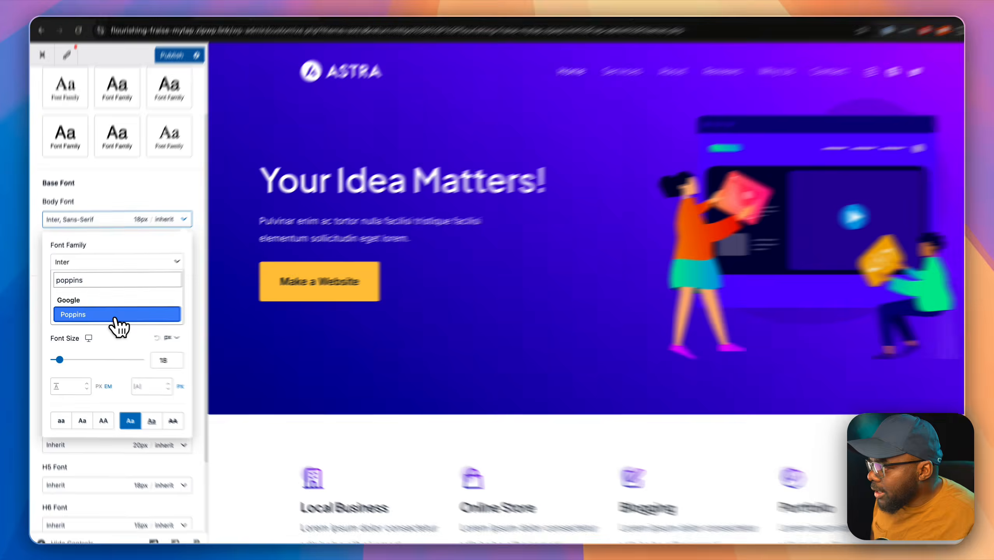
left_click(116, 316)
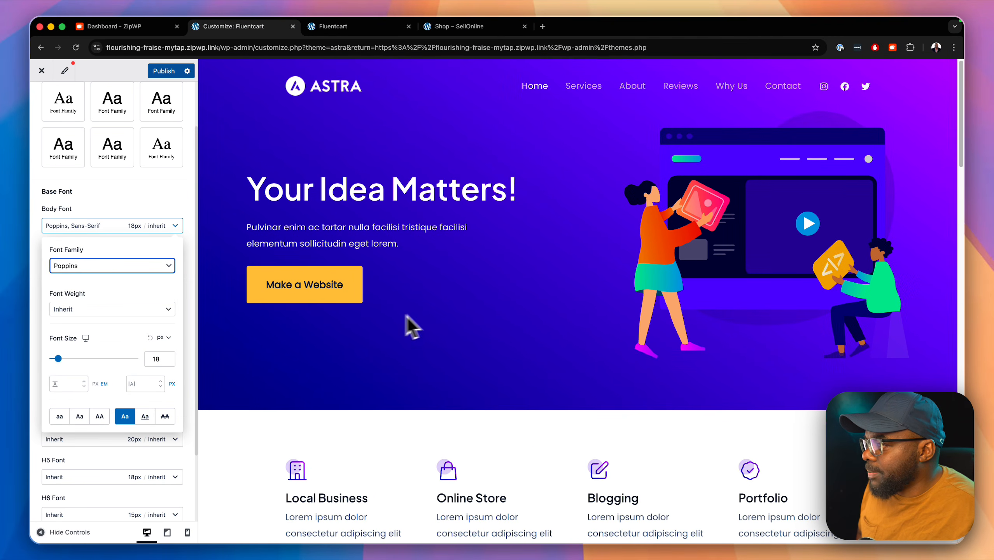
Step: Set the body font size to 1 rem, publish, and return to the Themes page
scroll(175, 318, "down", 3)
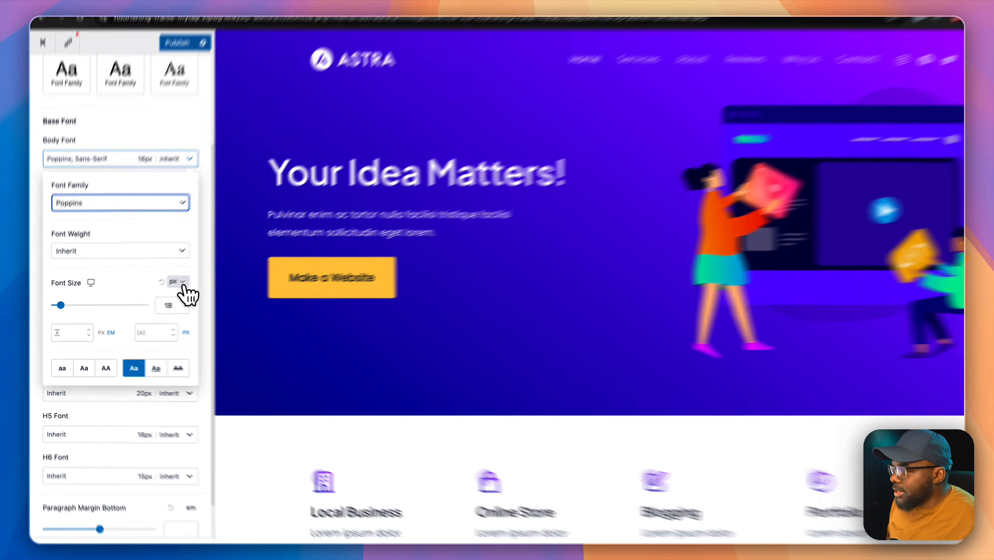
left_click(161, 288)
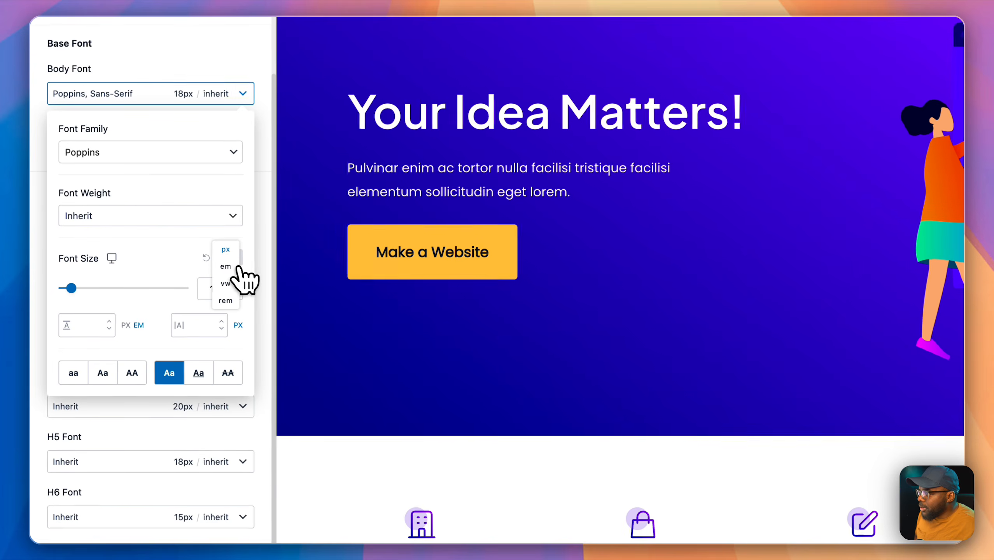
left_click(226, 300)
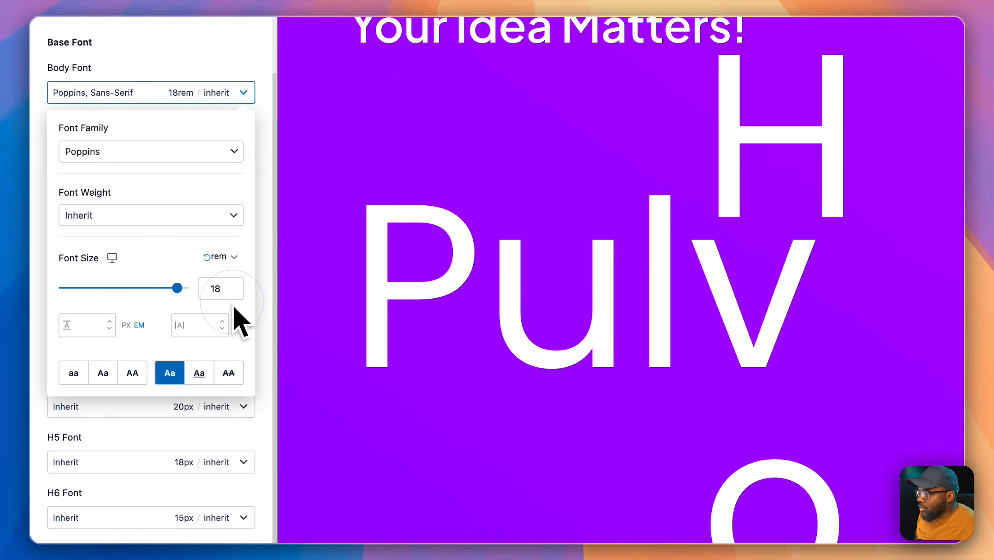
left_click(215, 285)
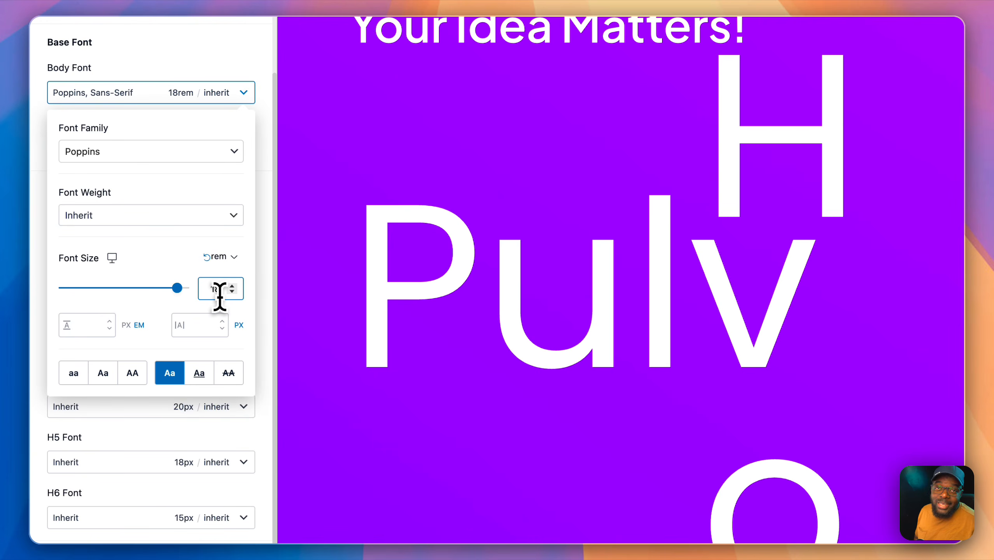
left_click_drag(222, 286, 188, 290)
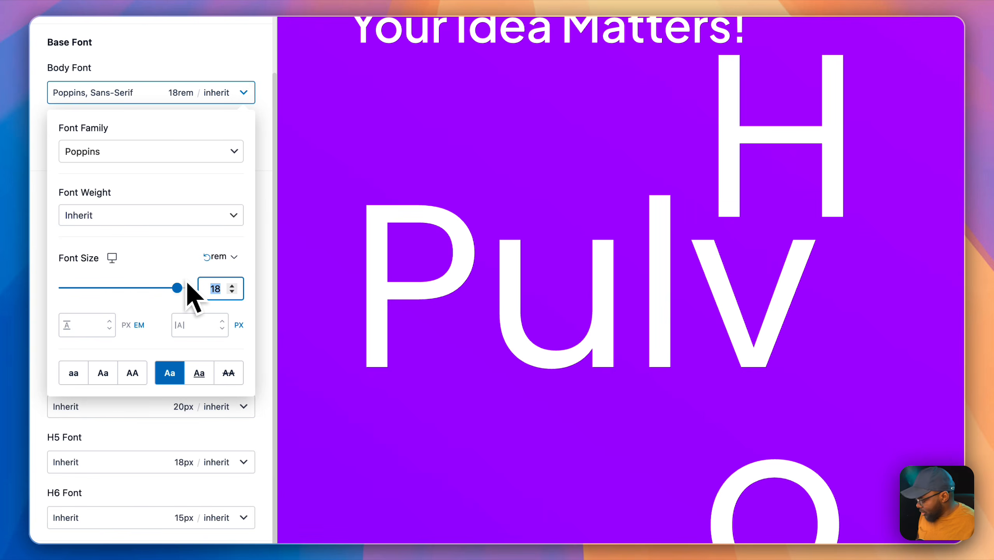
type("1.1")
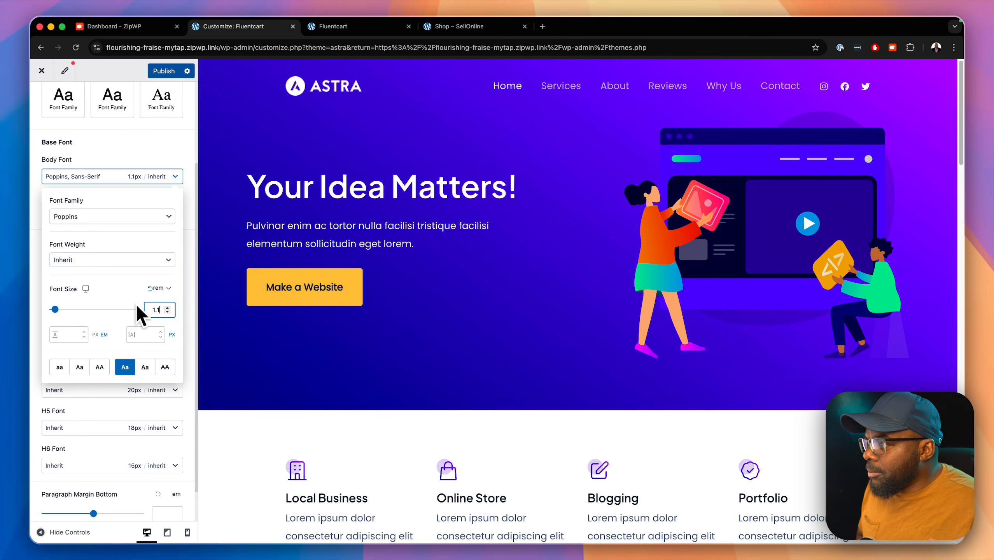
key("BackSpace")
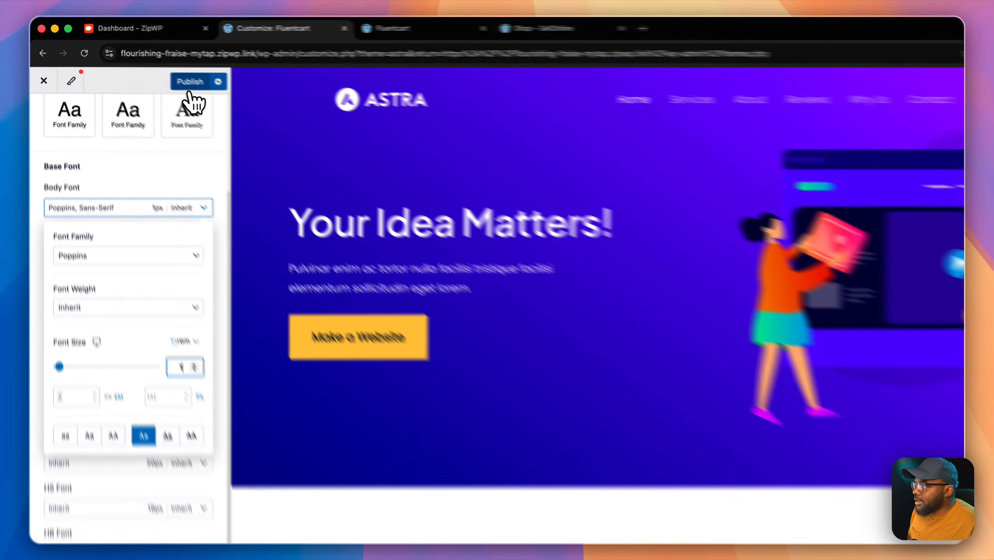
left_click(164, 72)
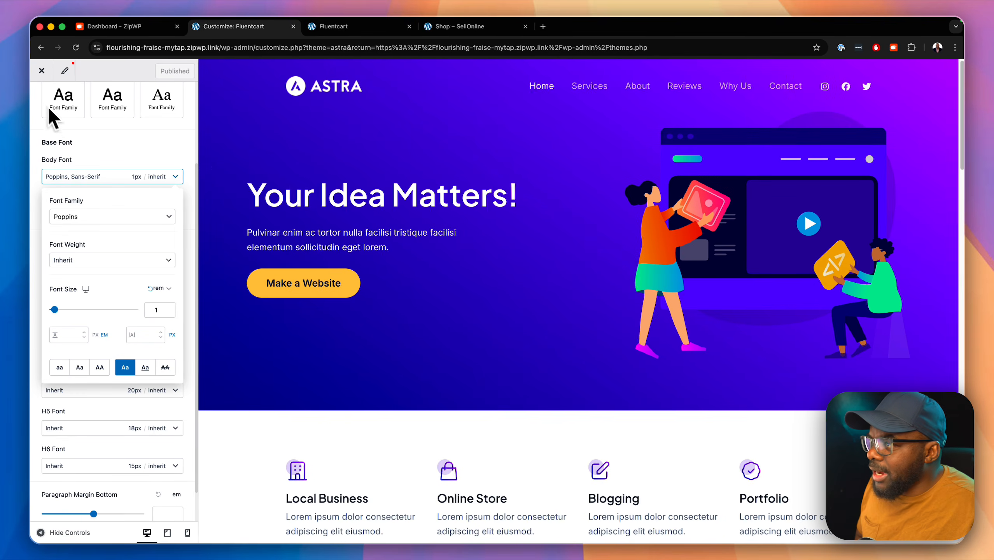
left_click(44, 72)
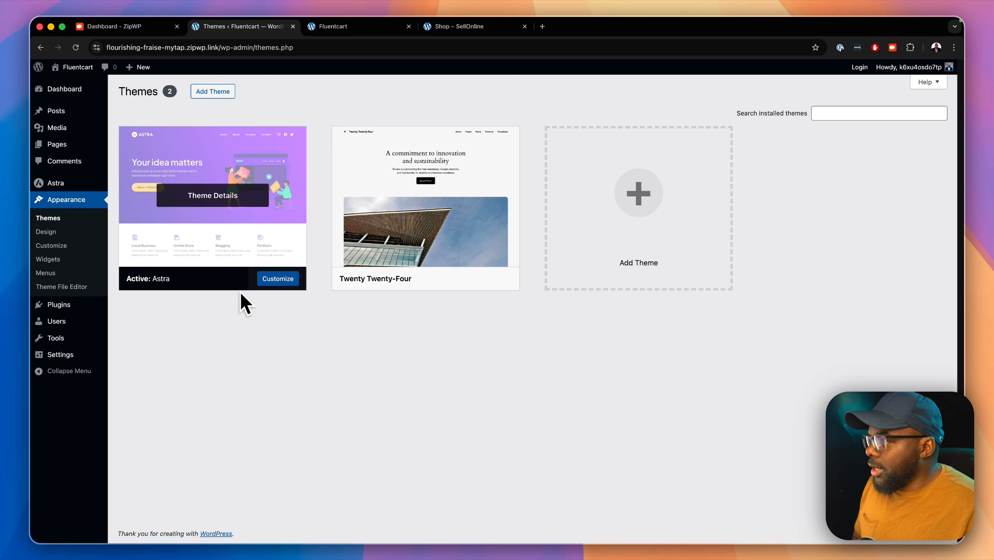
Step: Search Add Plugins for 'fluentcart', then install and activate the FluentCart plugin
mouse_move(75, 311)
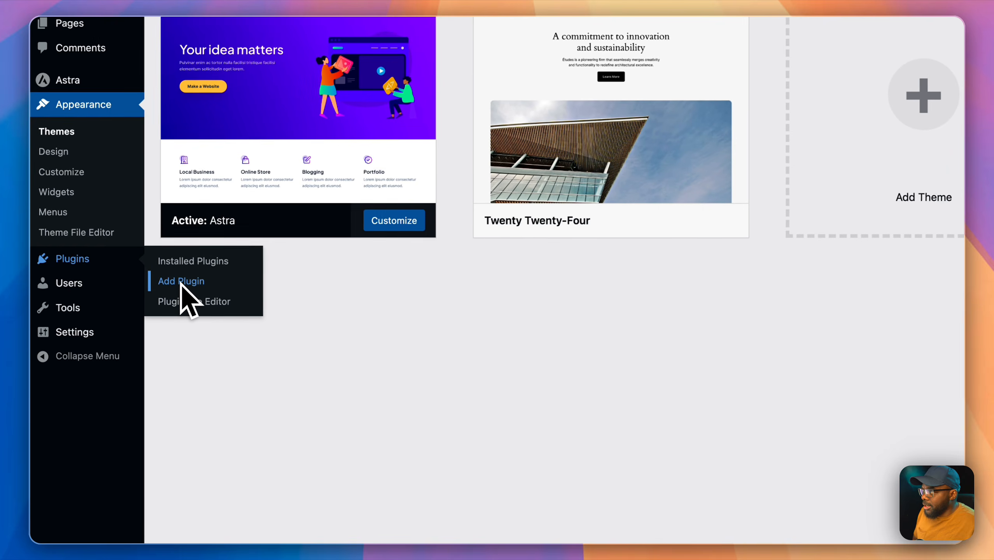
left_click(181, 282)
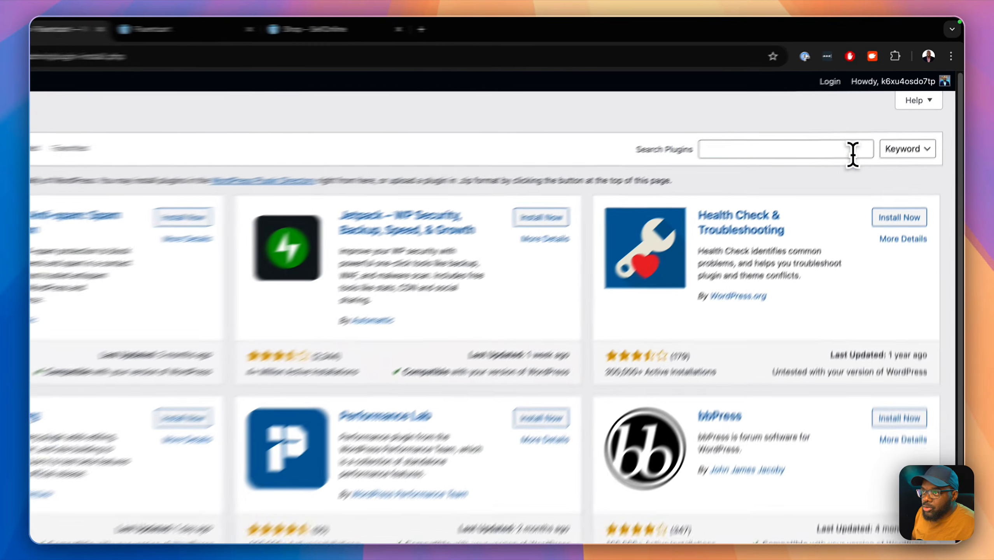
left_click(876, 118)
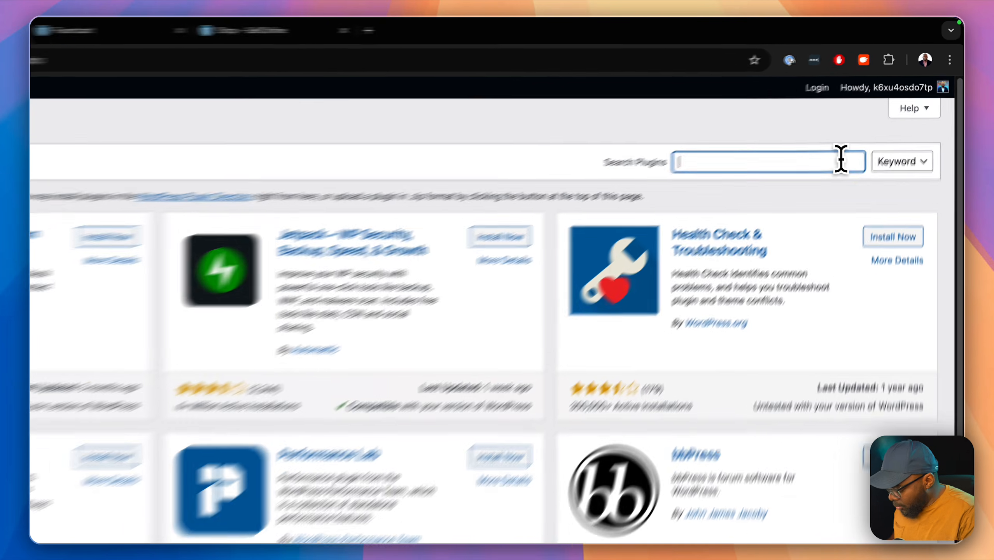
type("flue")
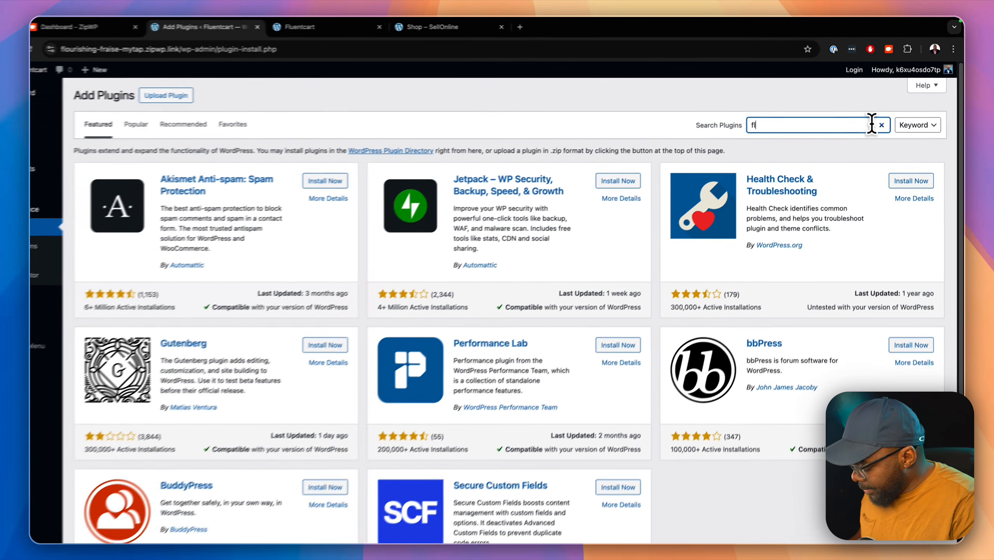
type("ntcart")
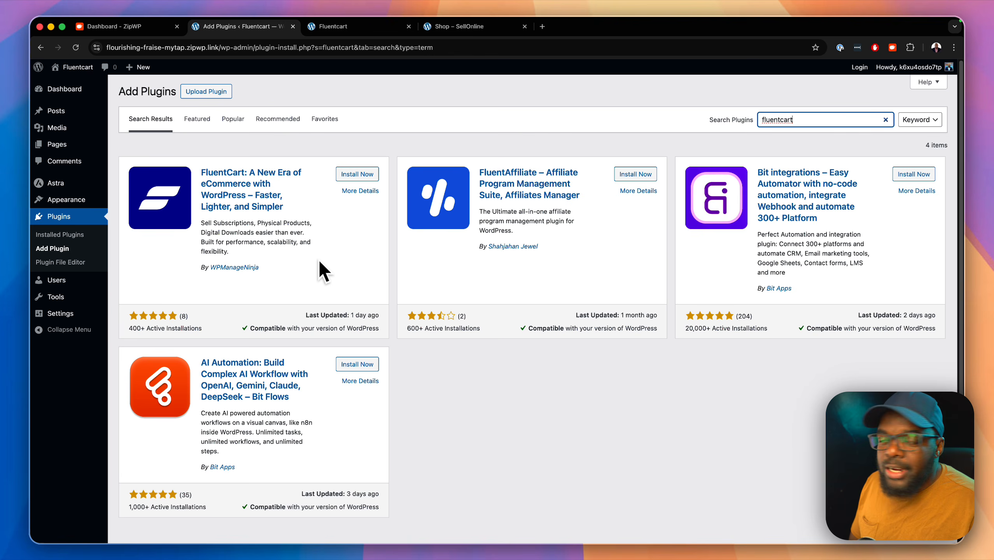
left_click(371, 175)
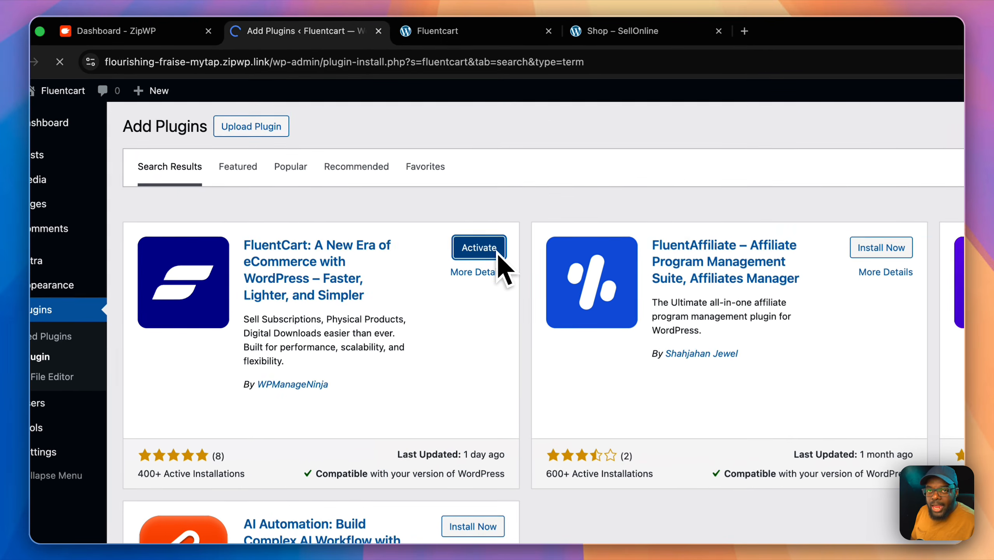
left_click(423, 212)
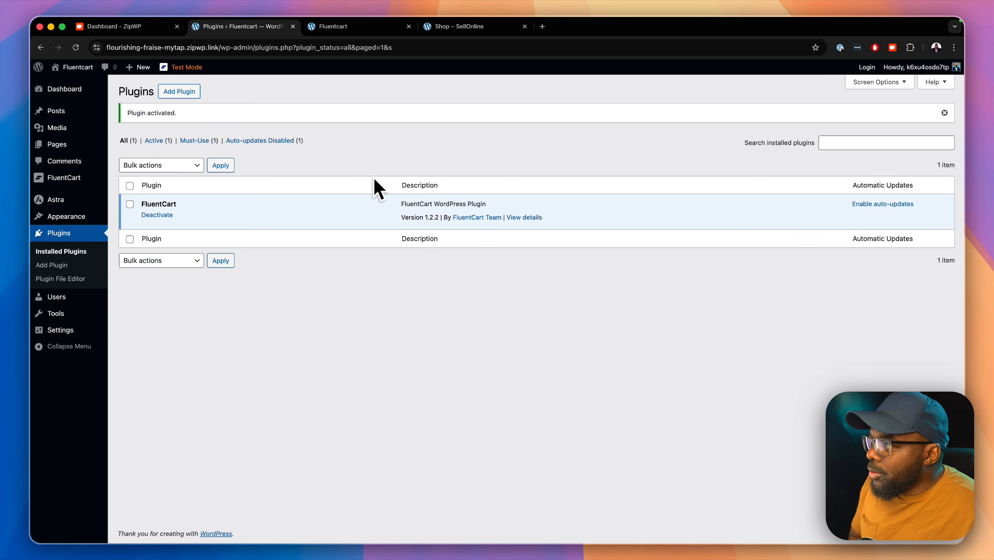
mouse_move(85, 182)
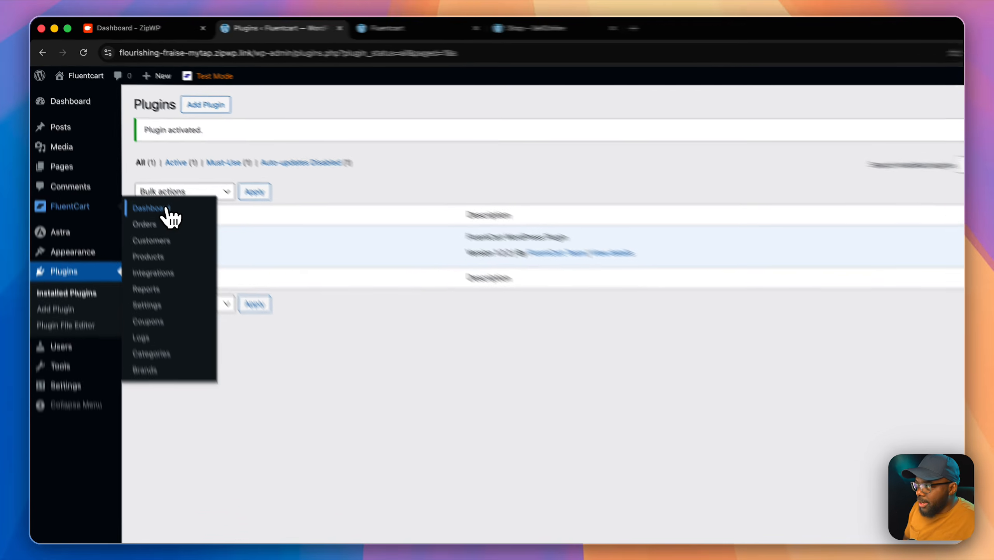
Step: Open the FluentCart dashboard and switch its interface to the Light theme
left_click(146, 182)
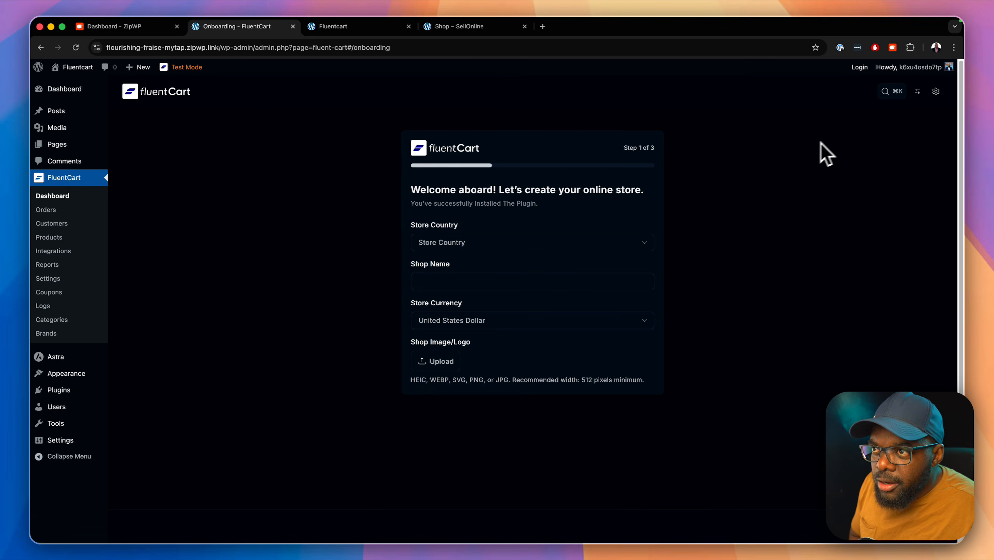
left_click(918, 92)
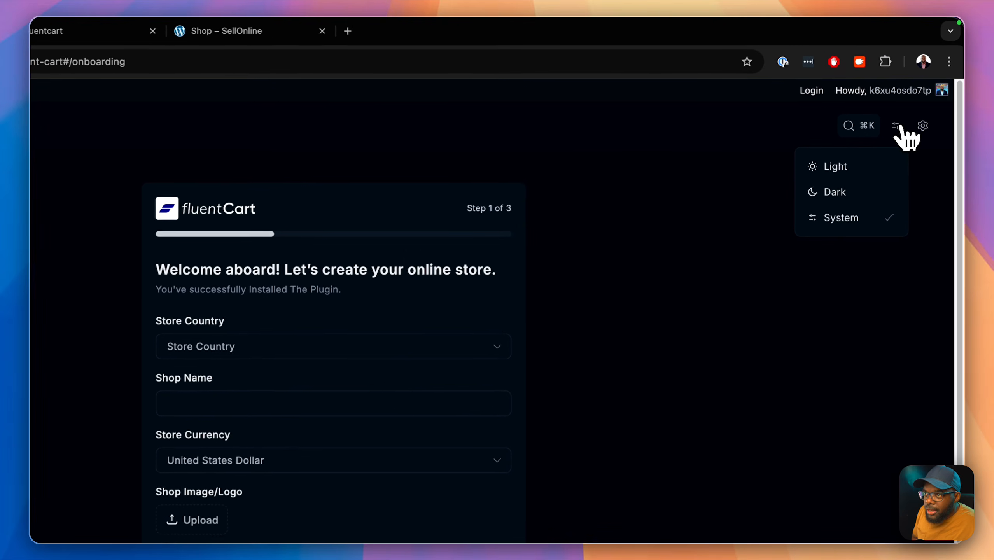
left_click(904, 113)
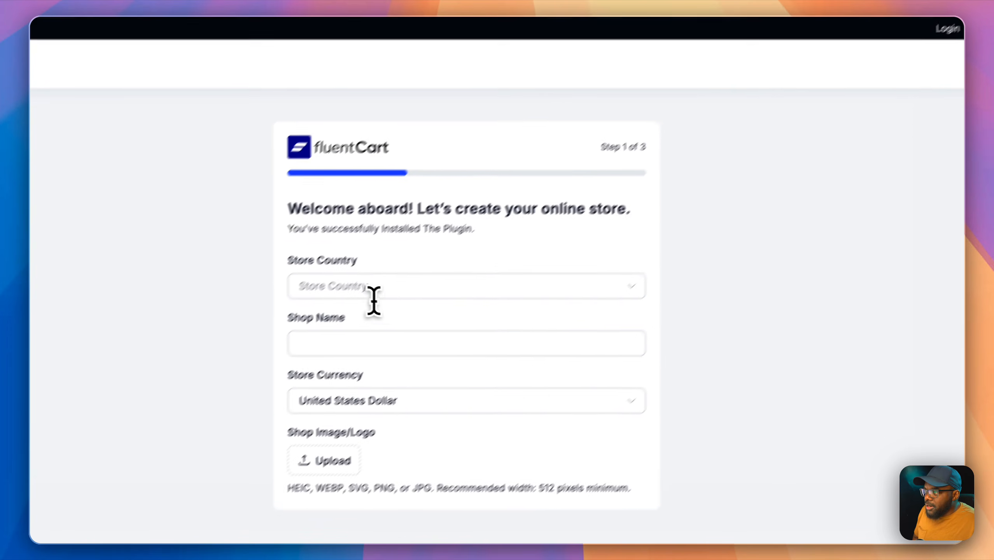
Step: Choose United Kingdom (UK) as store country and type the shop name 'FDluentCart'
left_click(211, 349)
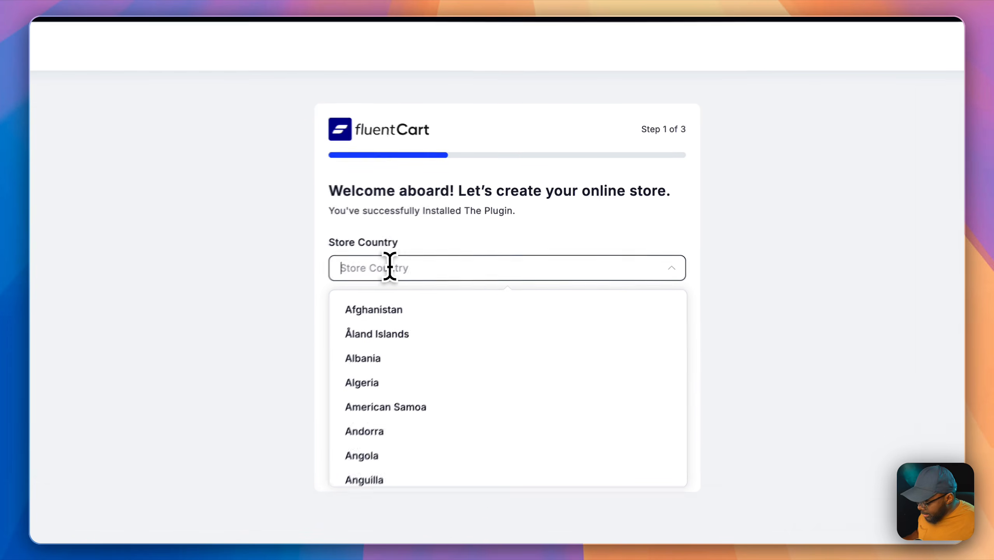
type("united")
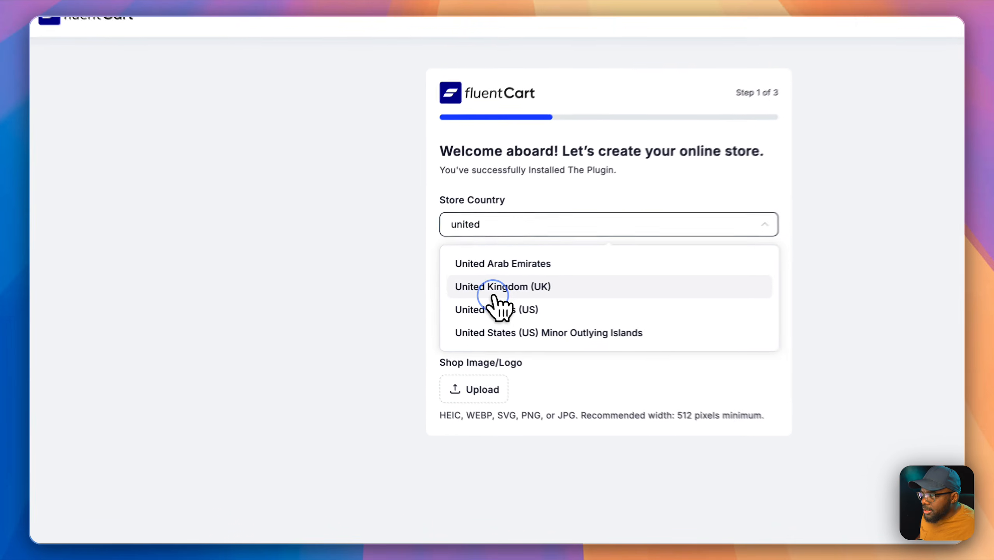
left_click(449, 288)
left_click(503, 283)
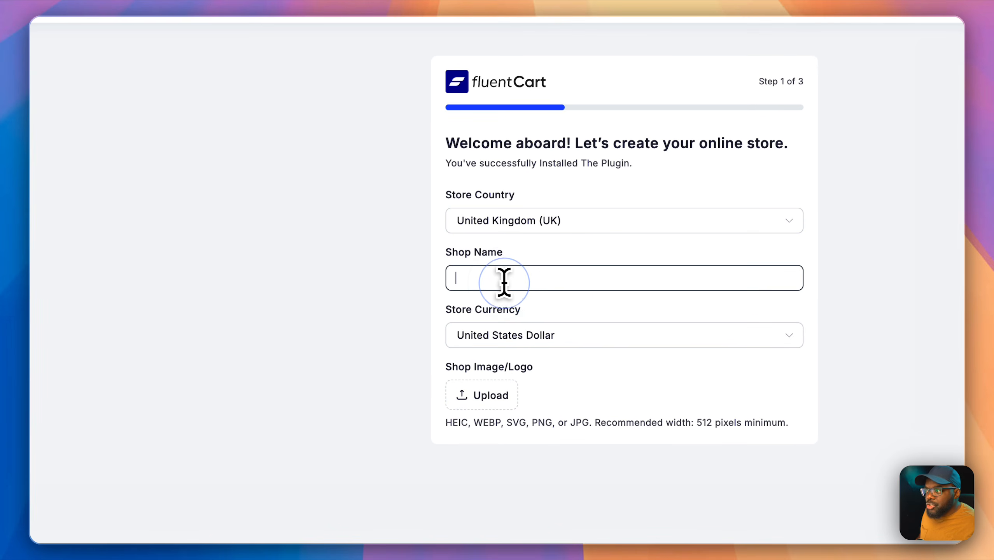
type("FDluent")
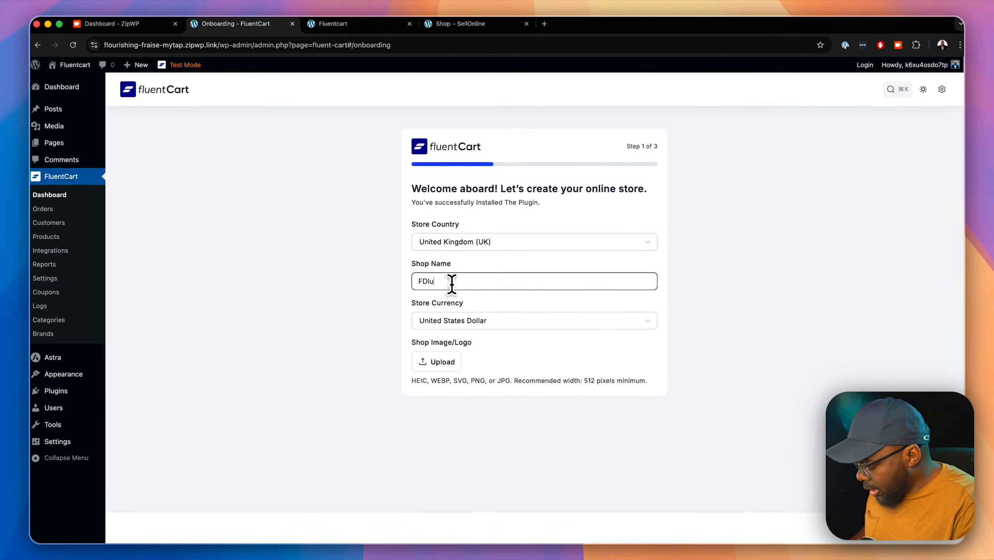
type("Cart")
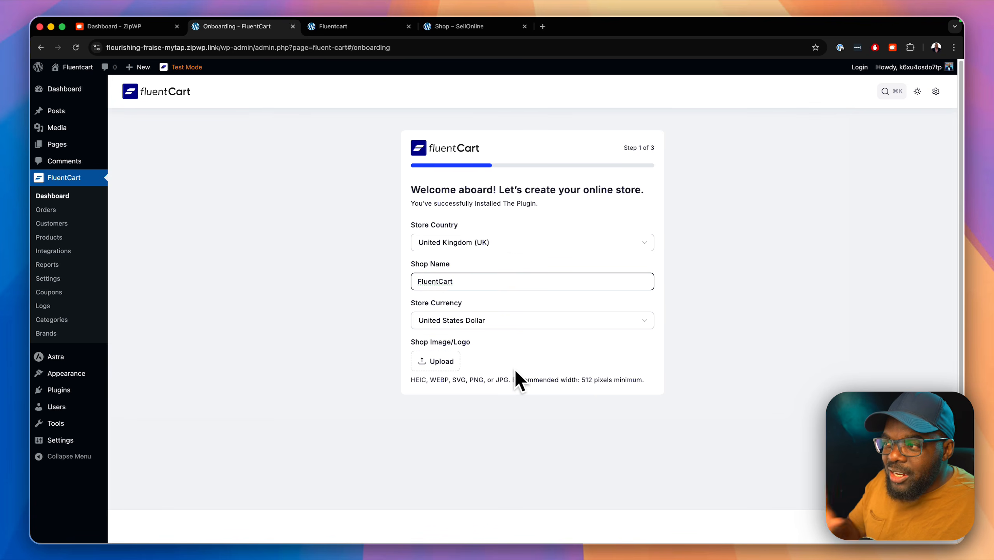
Step: Upload DU.jpg as the shop logo and continue to Step 2
left_click(453, 367)
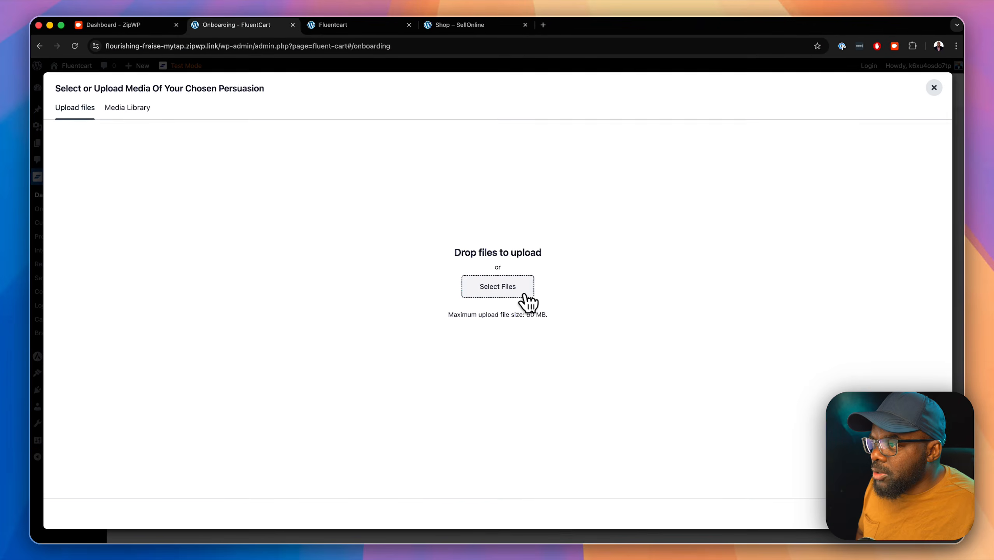
left_click(510, 290)
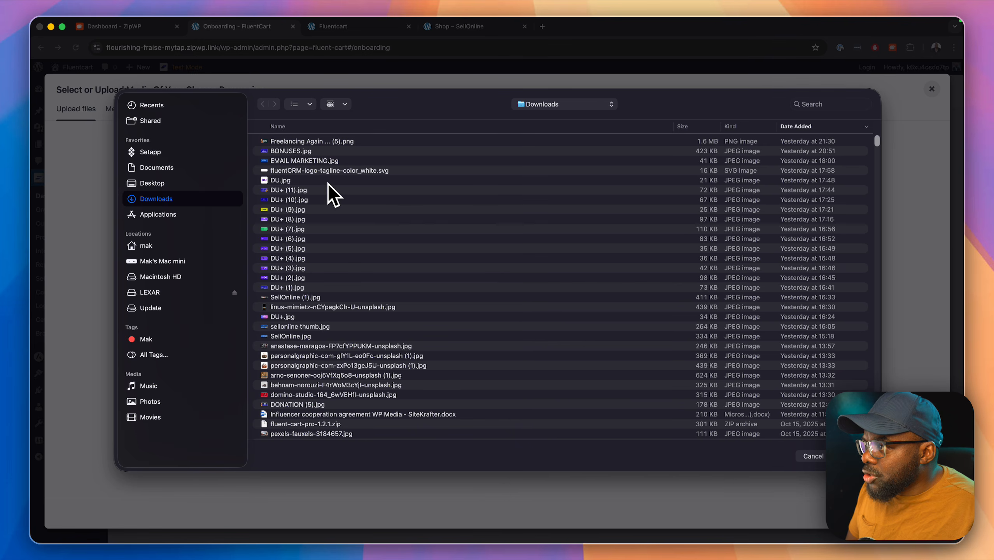
left_click(323, 181)
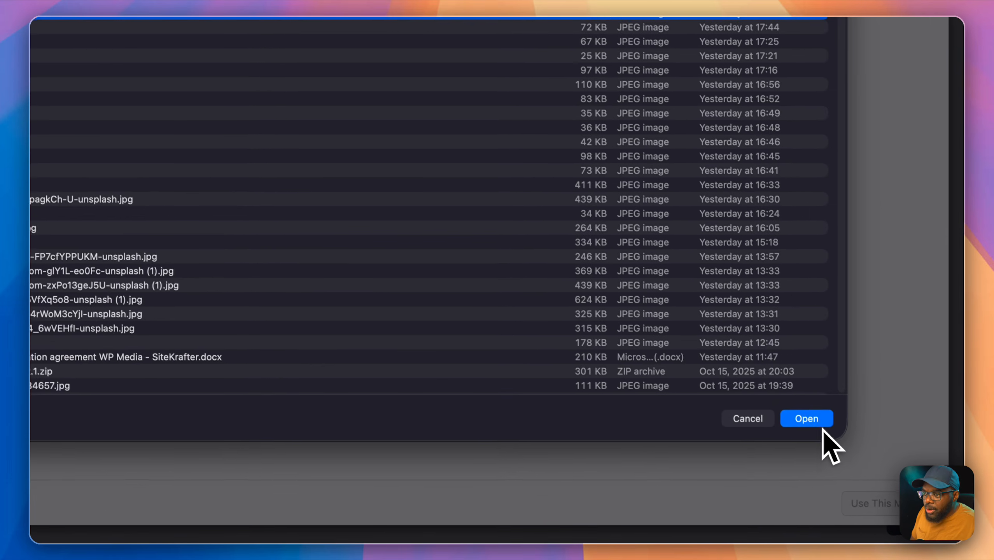
left_click(815, 419)
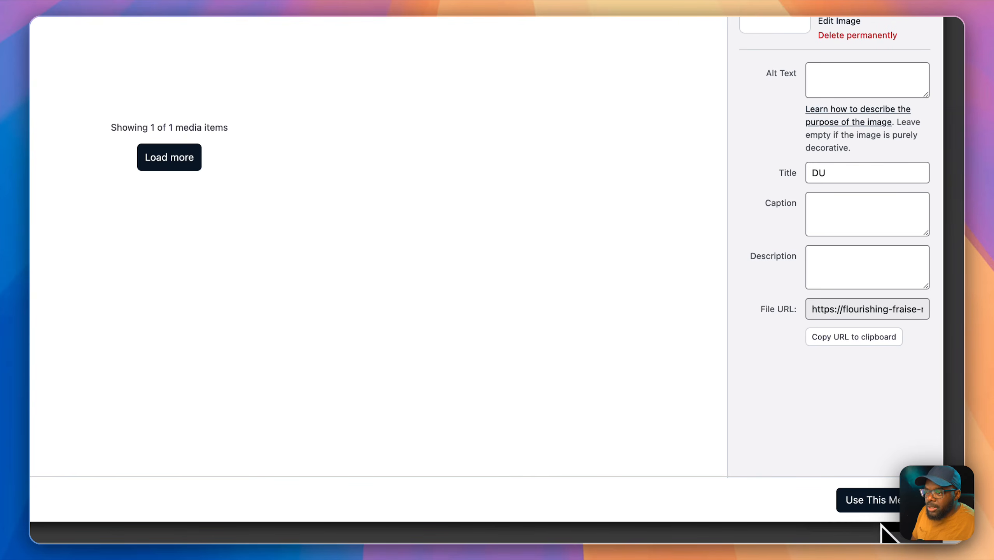
left_click(880, 506)
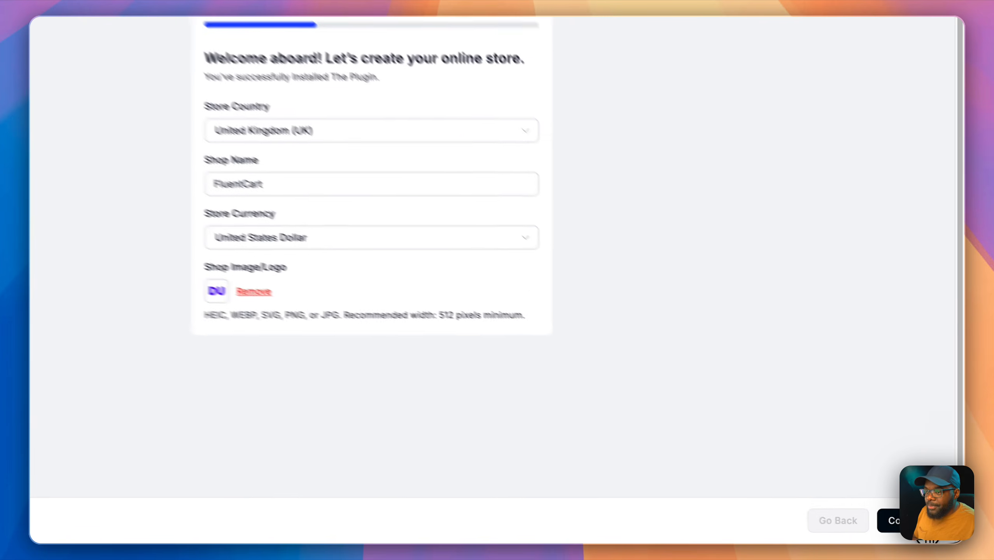
left_click(932, 526)
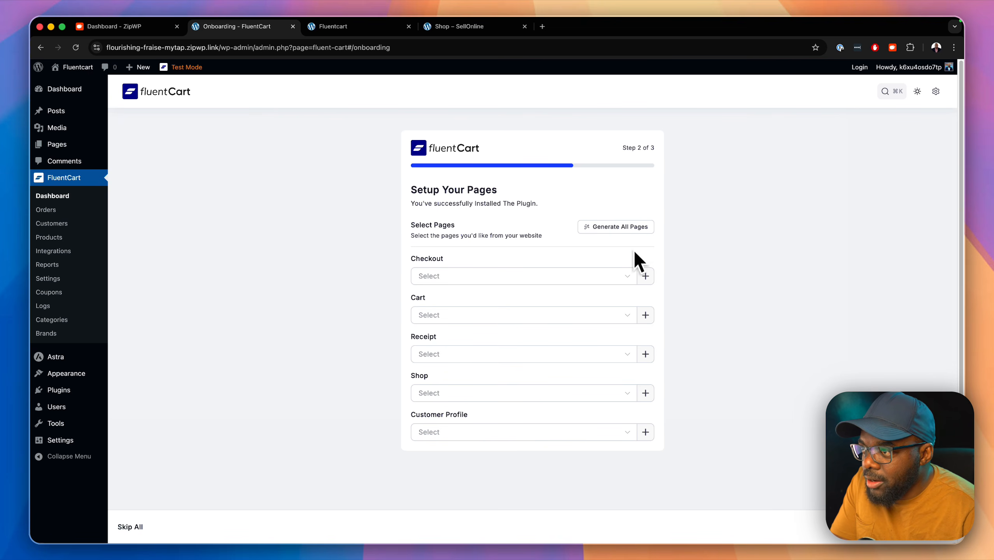
Step: Generate all store pages, finish Step 3 starting from scratch, and close the congratulations message
left_click(516, 273)
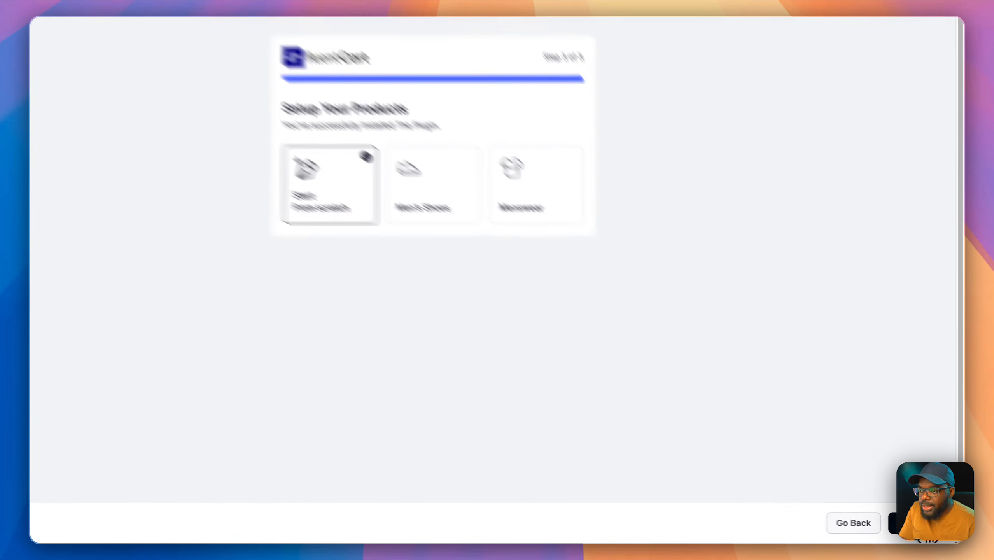
left_click(932, 528)
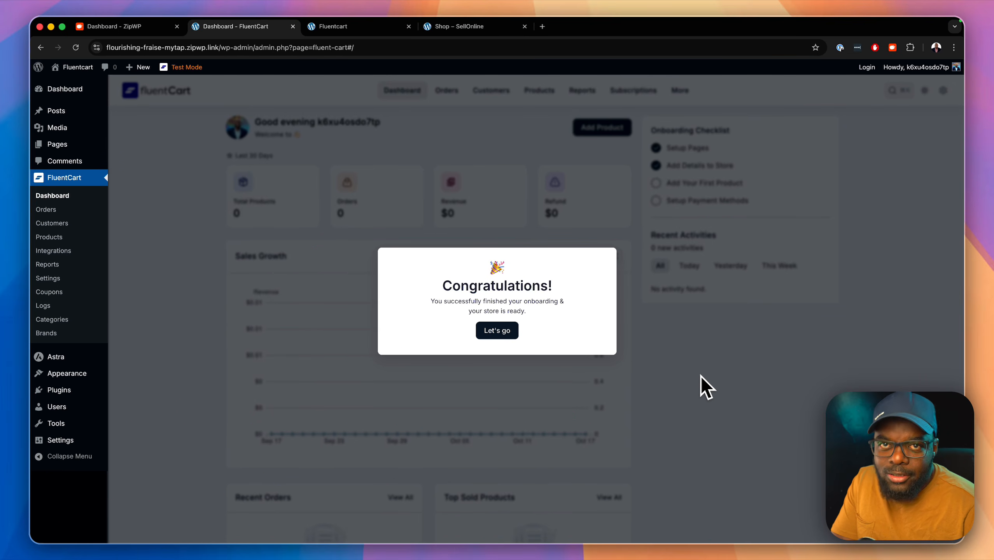
left_click(505, 330)
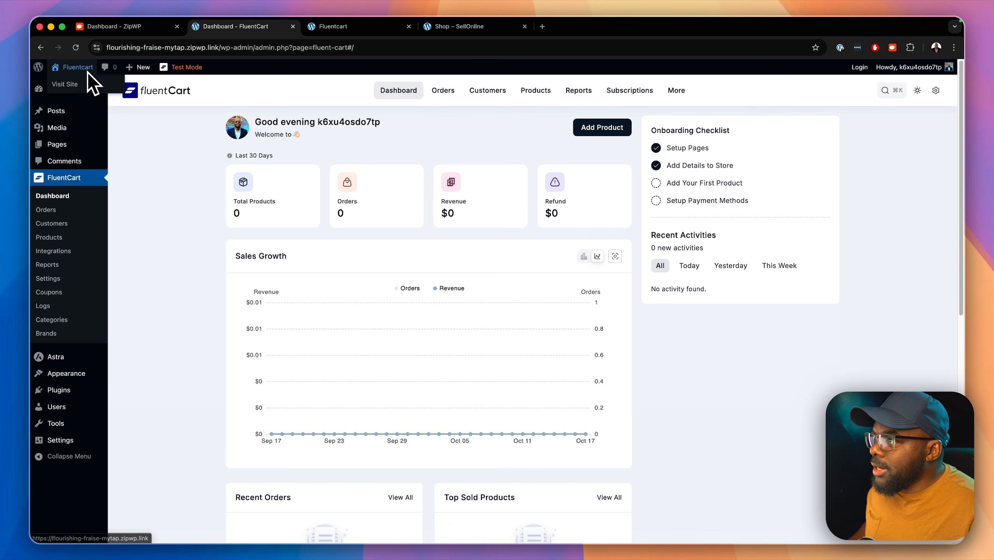
Step: Open the live Fluentcart site in a new tab from the admin bar site menu
left_click(75, 82)
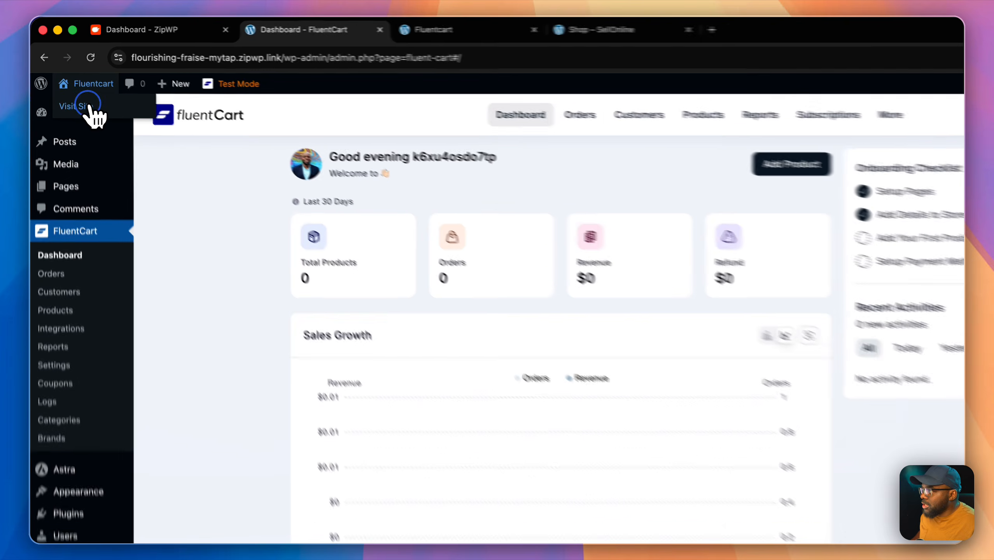
Step: Look over the live site's homepage, jumping to its Services section
left_click(560, 34)
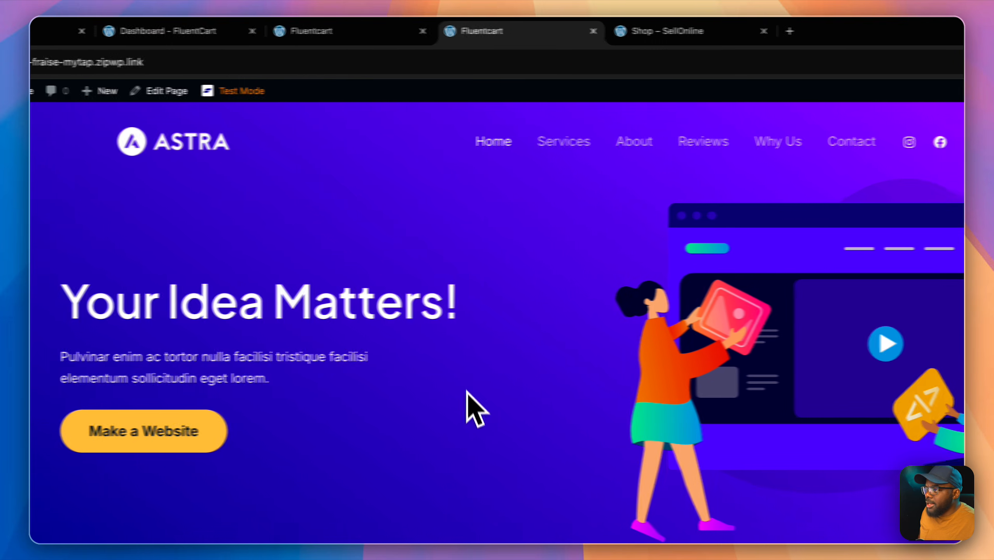
left_click(511, 147)
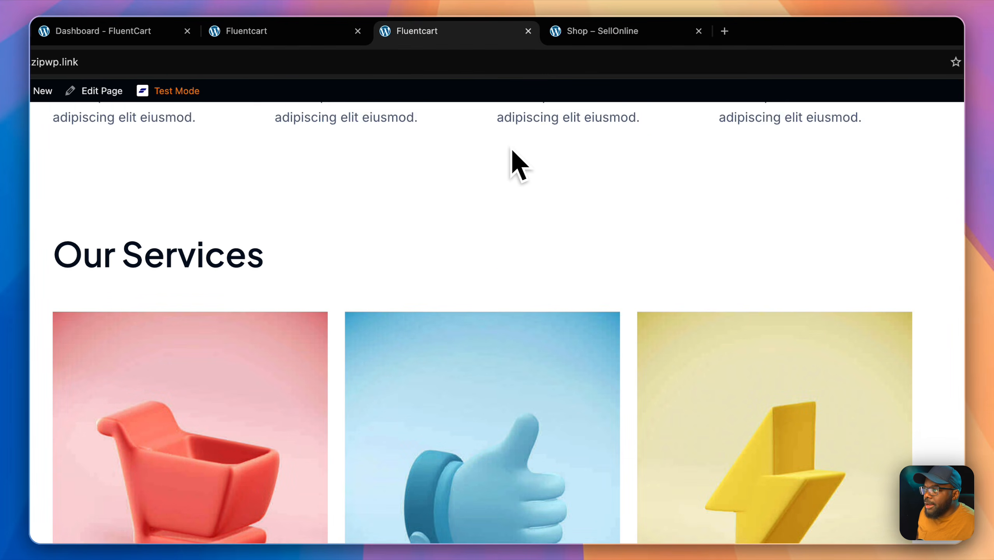
scroll(556, 373, "up", 10)
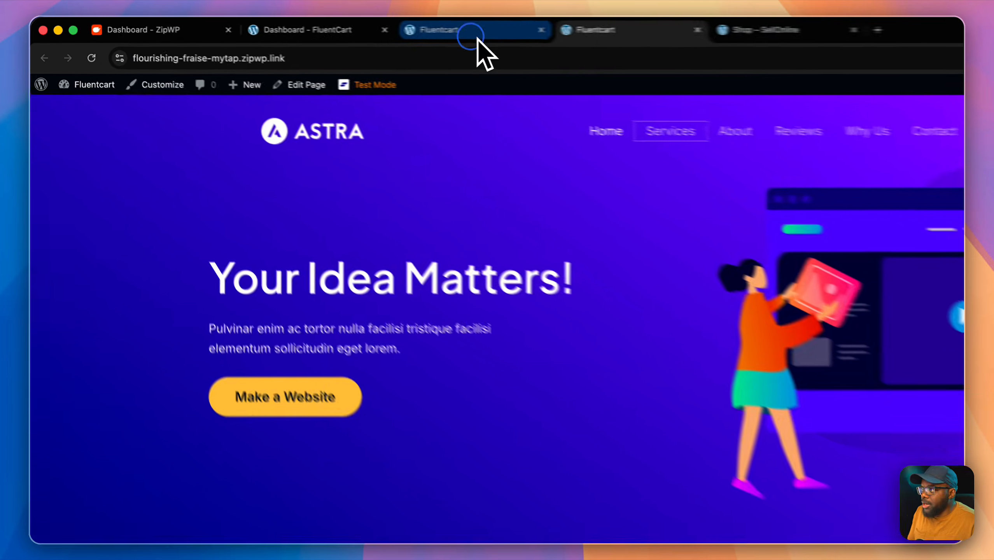
Step: Go to the Pages list showing the Account, Cart, Checkout, Receipt and Shop pages
left_click(362, 27)
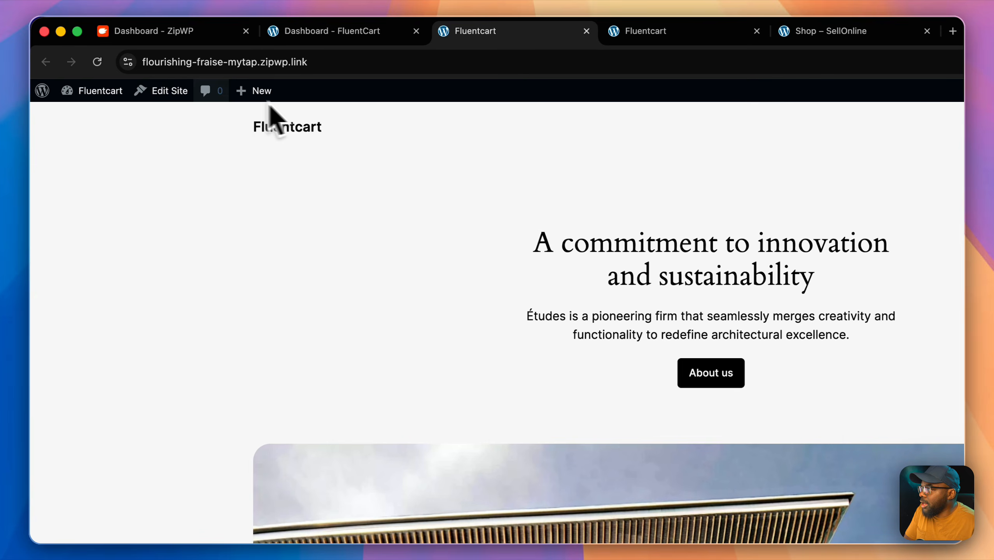
mouse_move(94, 67)
left_click(96, 116)
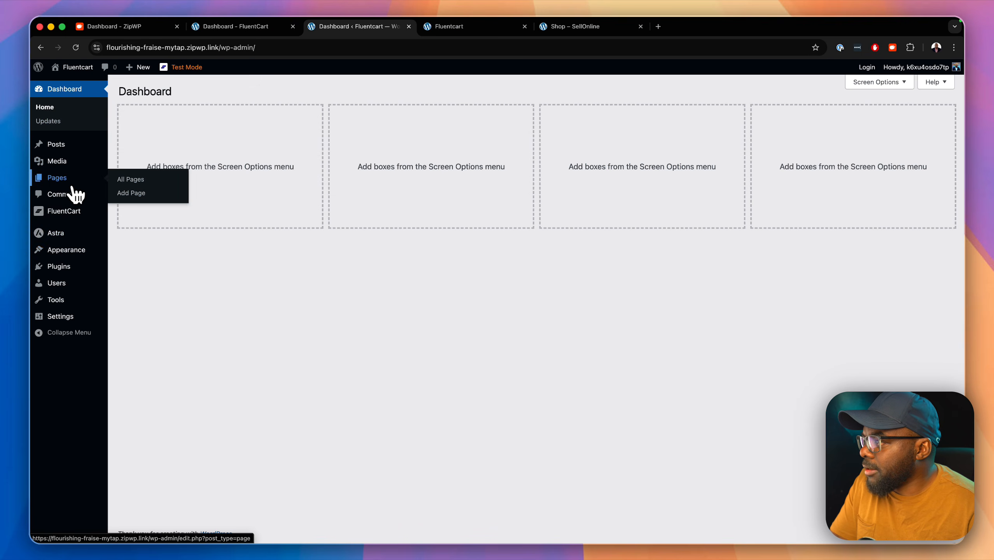
left_click(130, 179)
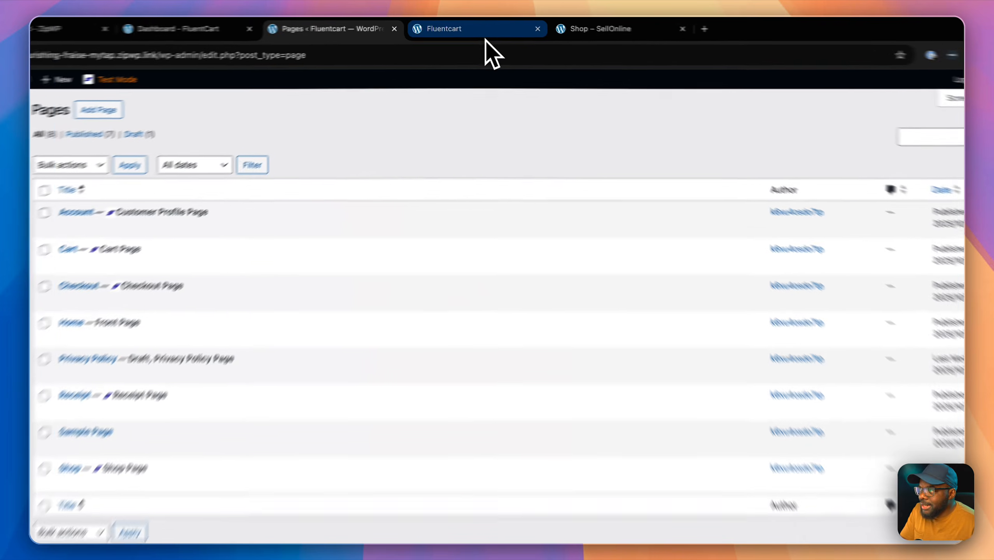
left_click(485, 40)
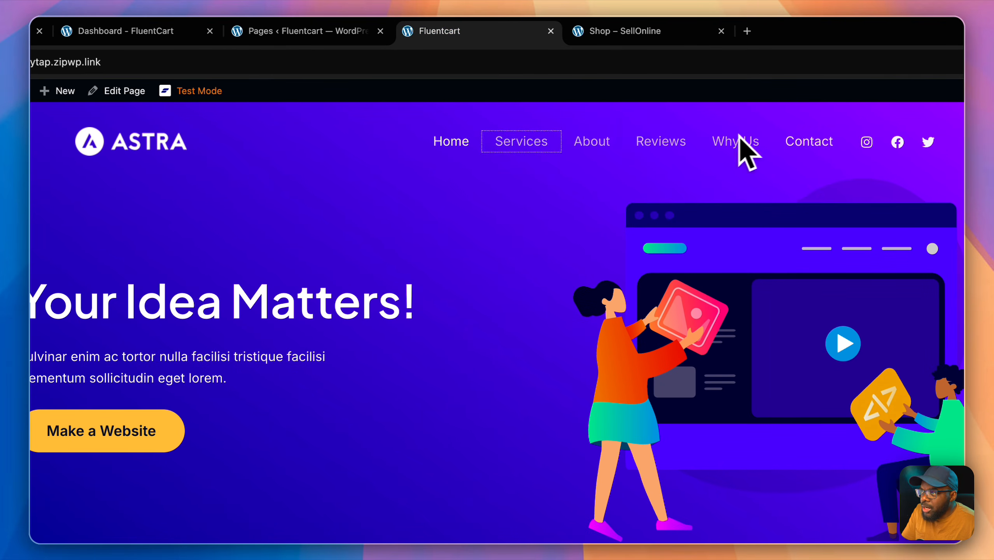
left_click(309, 32)
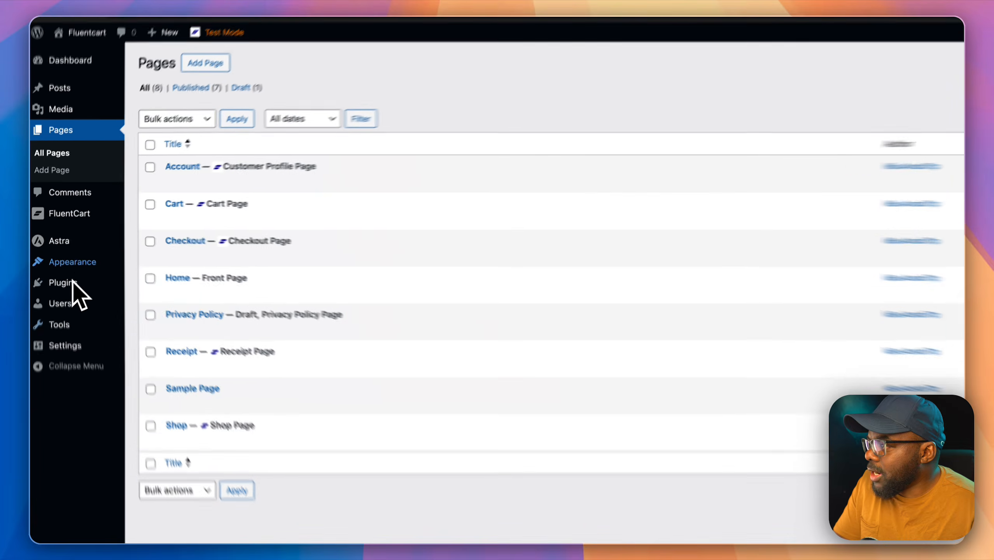
Step: Open the Appearance > Menus editor for the Primary menu
mouse_move(75, 253)
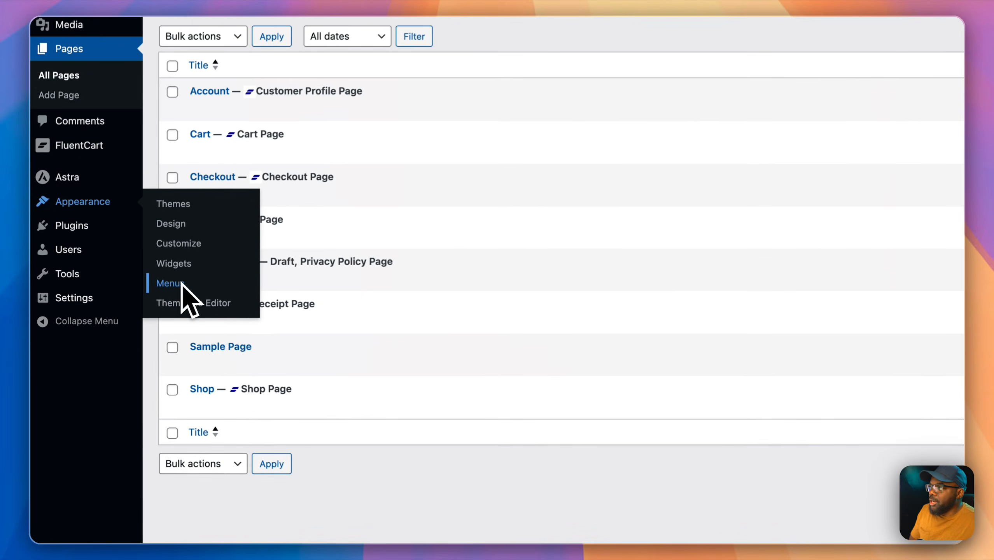
left_click(127, 306)
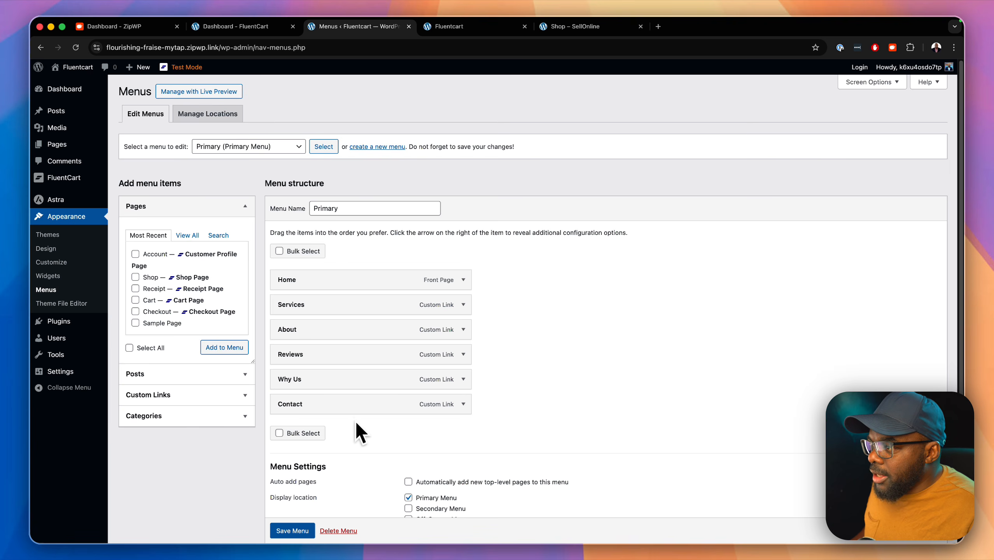
scroll(355, 420, "down", 2)
scroll(358, 431, "down", 2)
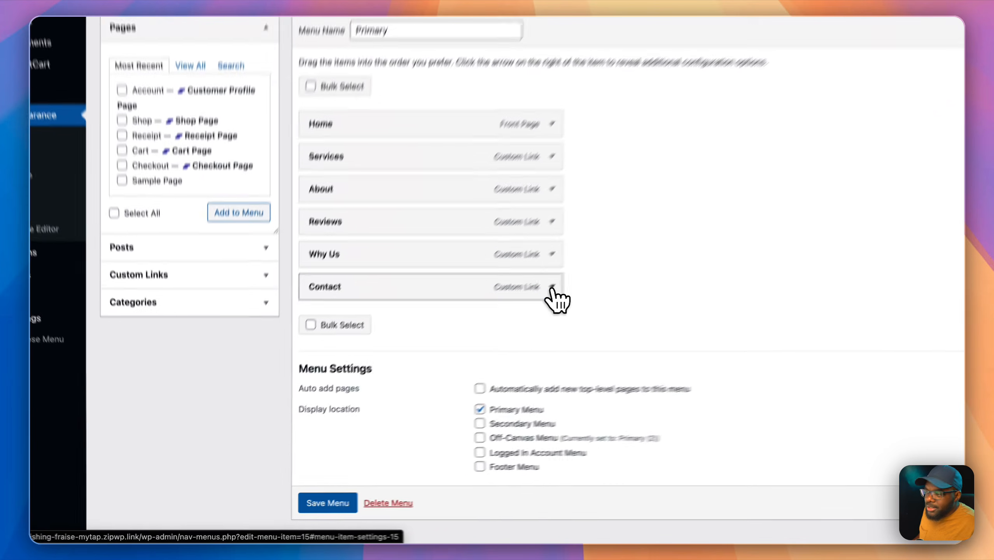
Step: Remove the Contact, Why Us, Reviews, About and Services menu items, keeping only Home
left_click(463, 347)
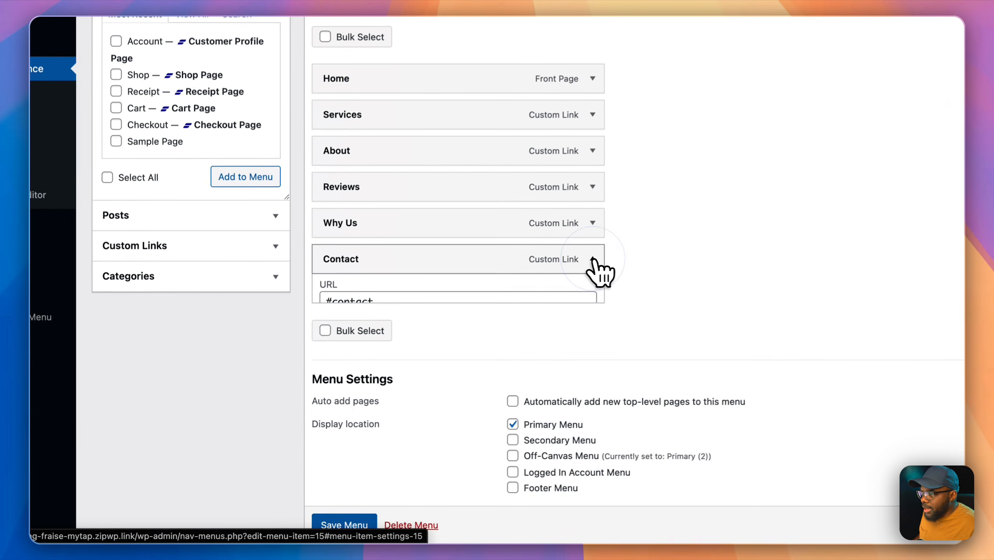
scroll(498, 412, "down", 2)
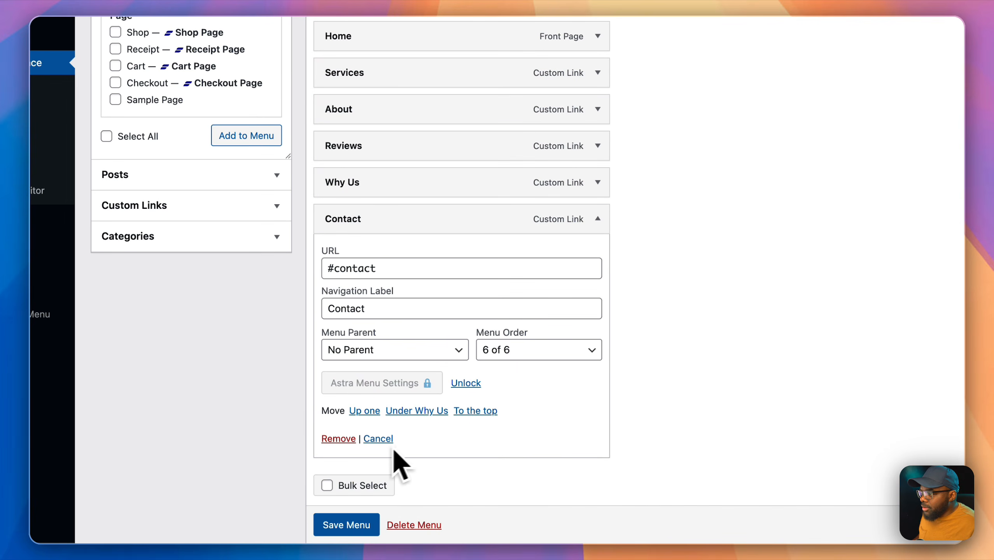
left_click(337, 441)
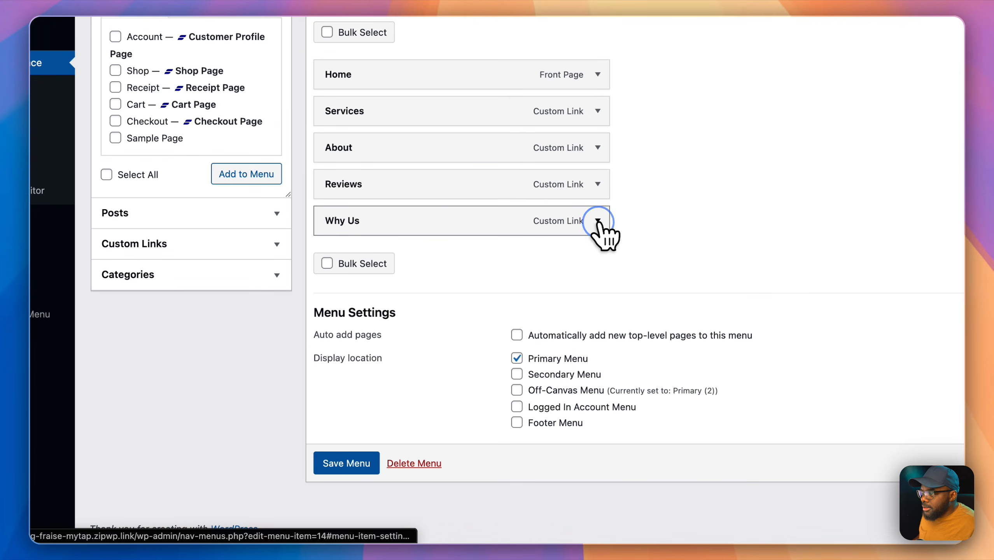
left_click(597, 220)
left_click(318, 437)
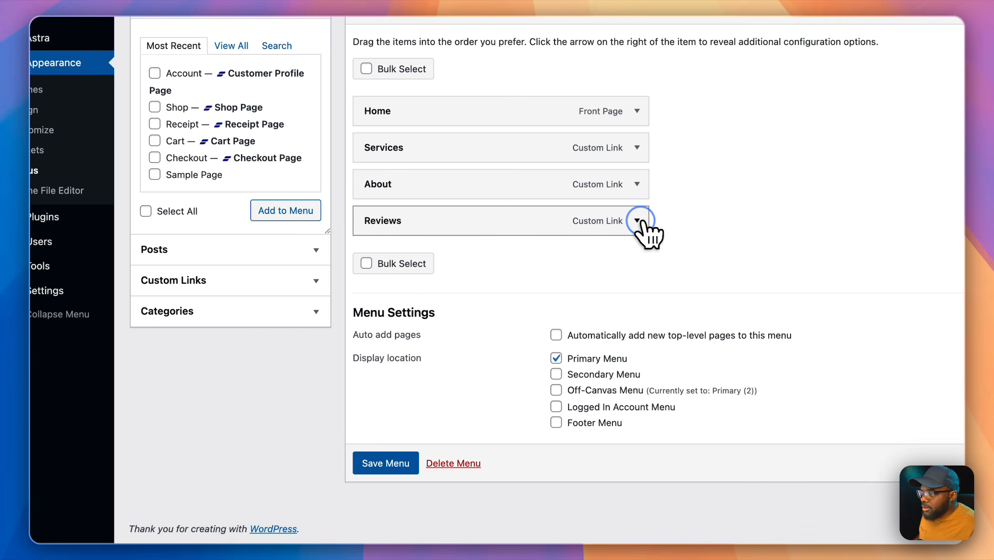
left_click(597, 221)
left_click(381, 440)
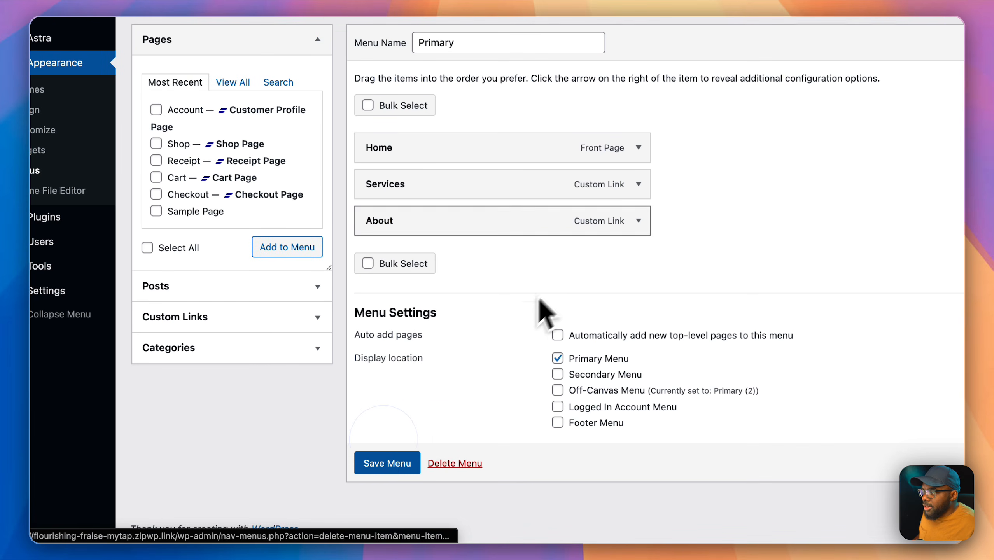
left_click(639, 222)
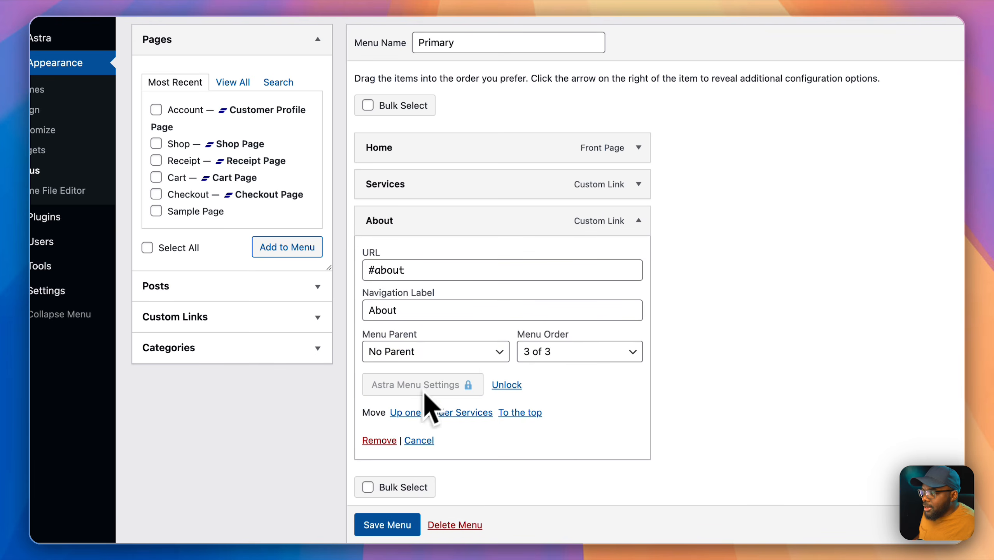
left_click(387, 441)
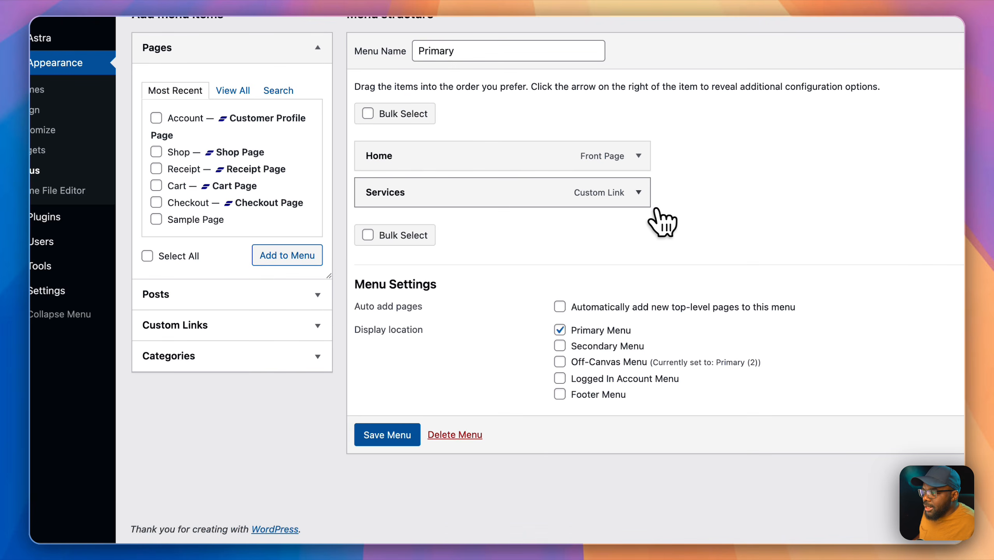
left_click(639, 193)
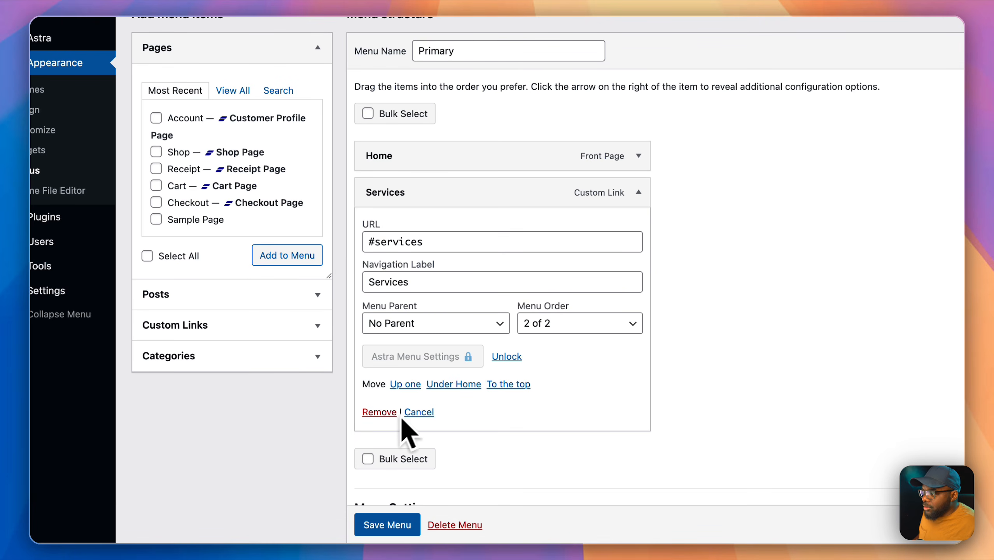
left_click(370, 412)
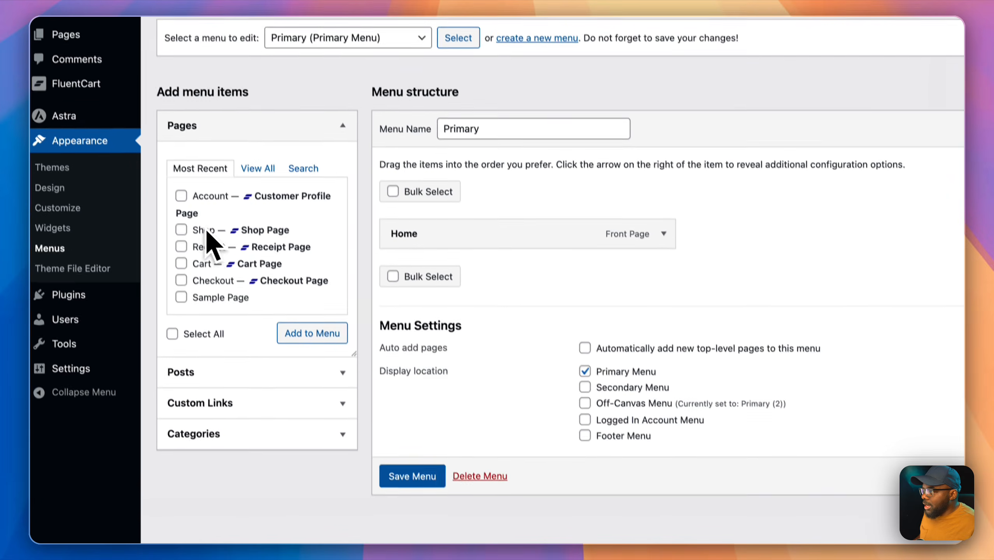
Step: Add the Shop, Receipt, Cart, Checkout and Account pages to the Primary menu
left_click(180, 195)
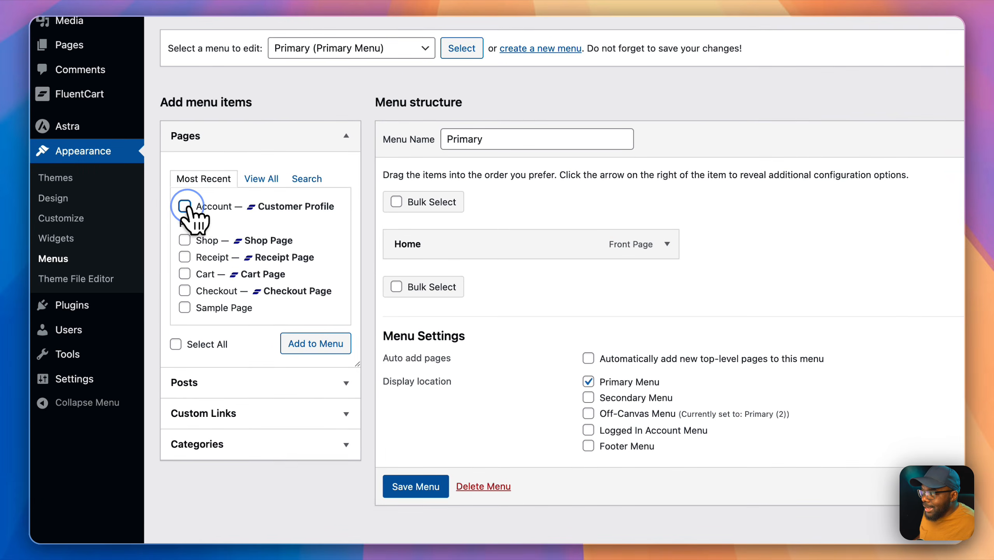
left_click(181, 229)
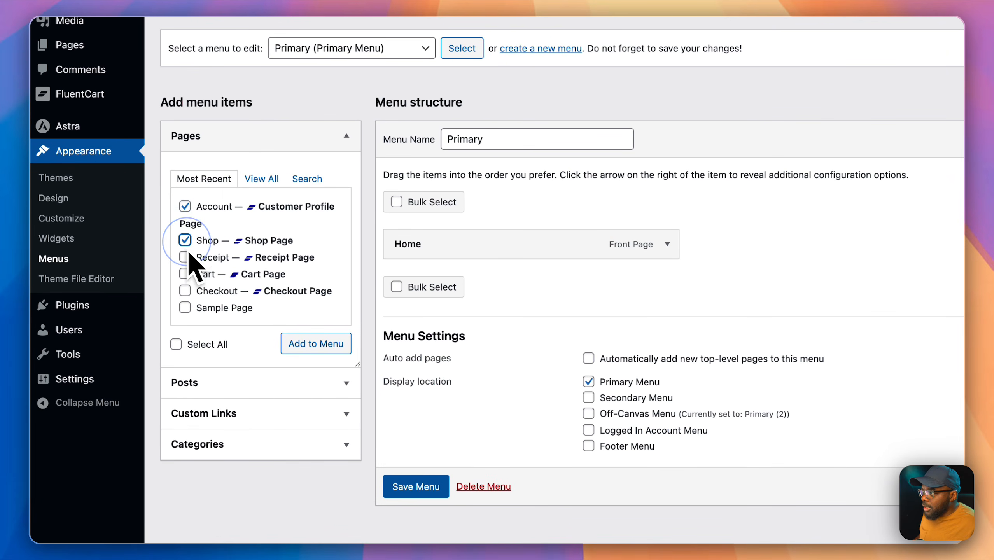
left_click(186, 290)
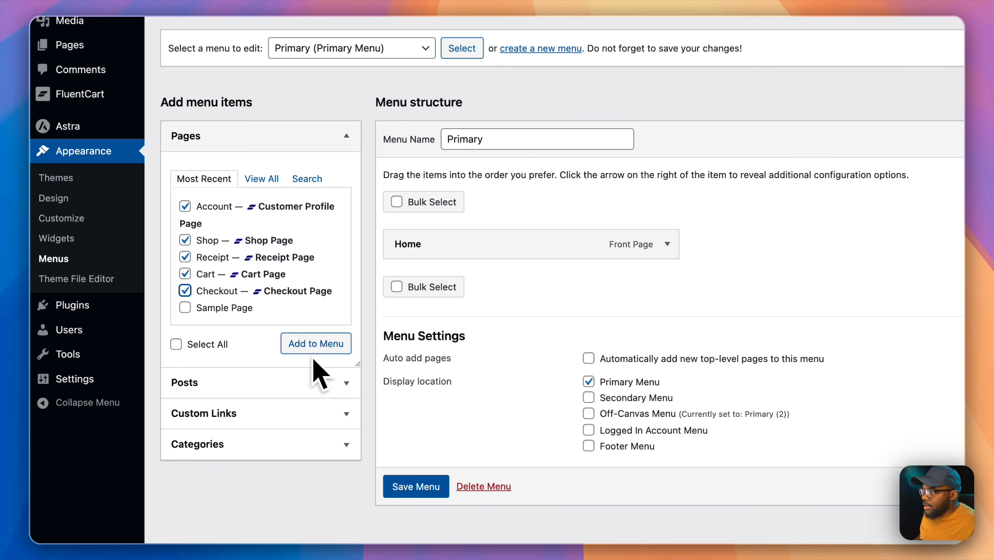
left_click(320, 344)
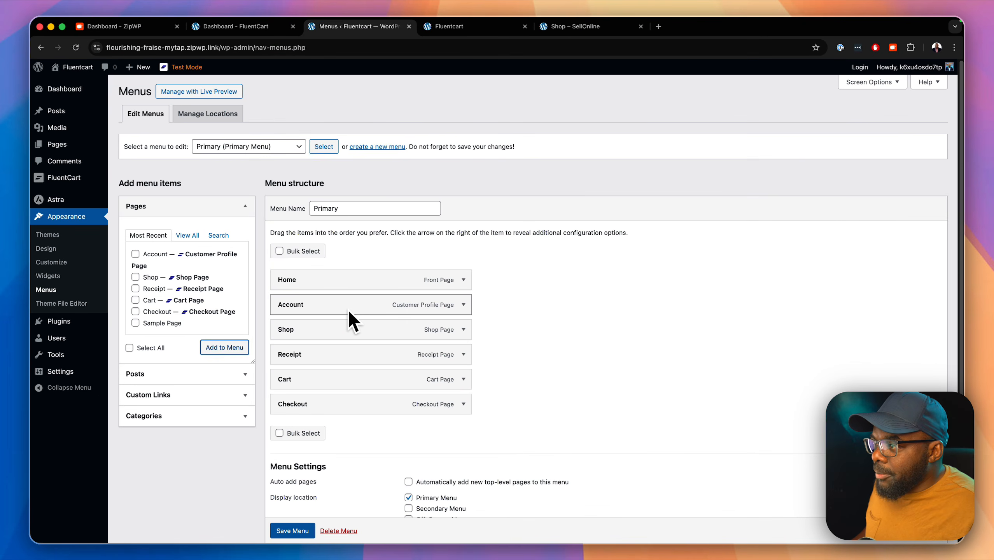
Step: Move Account to the last menu position, save the Primary menu, and view the site
left_click_drag(348, 310, 346, 403)
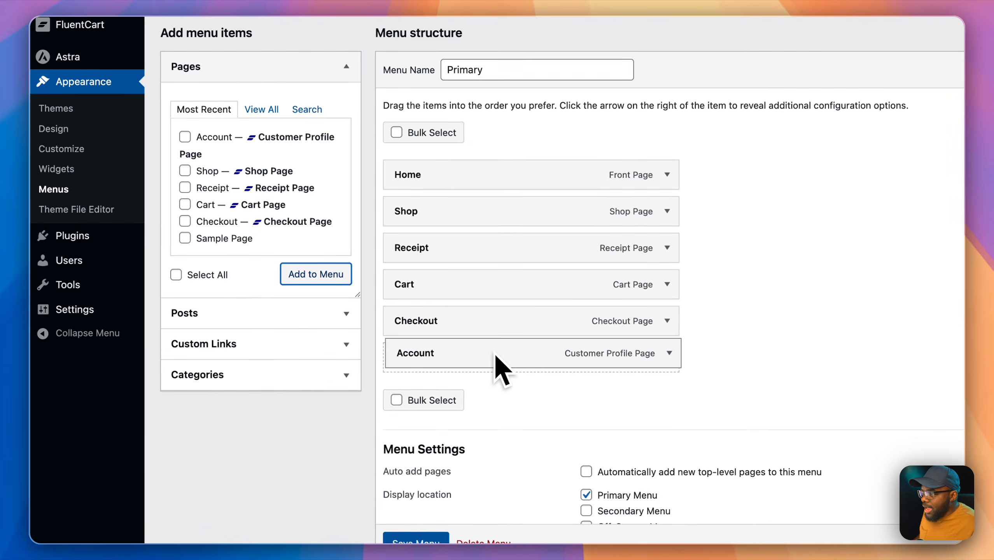
left_click_drag(494, 355, 492, 361)
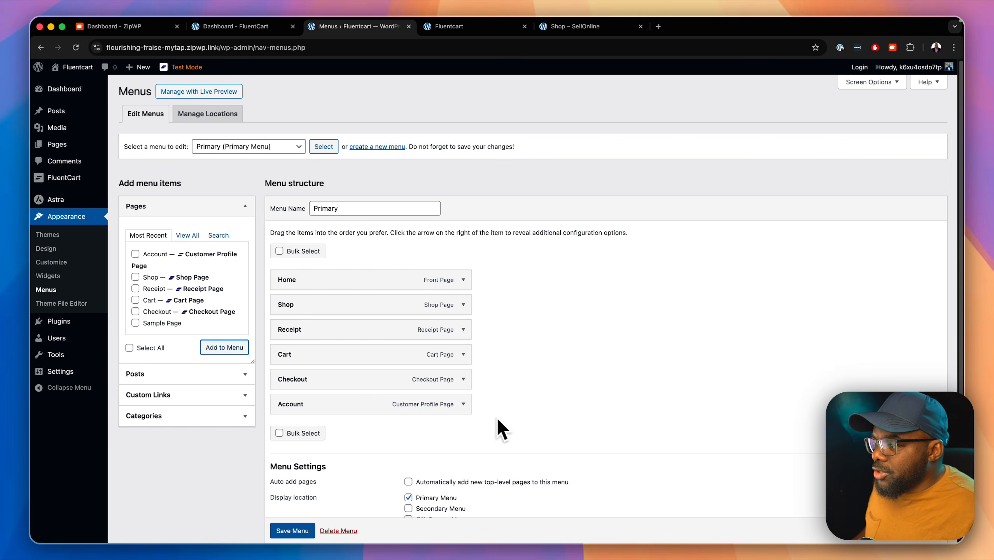
scroll(470, 428, "down", 3)
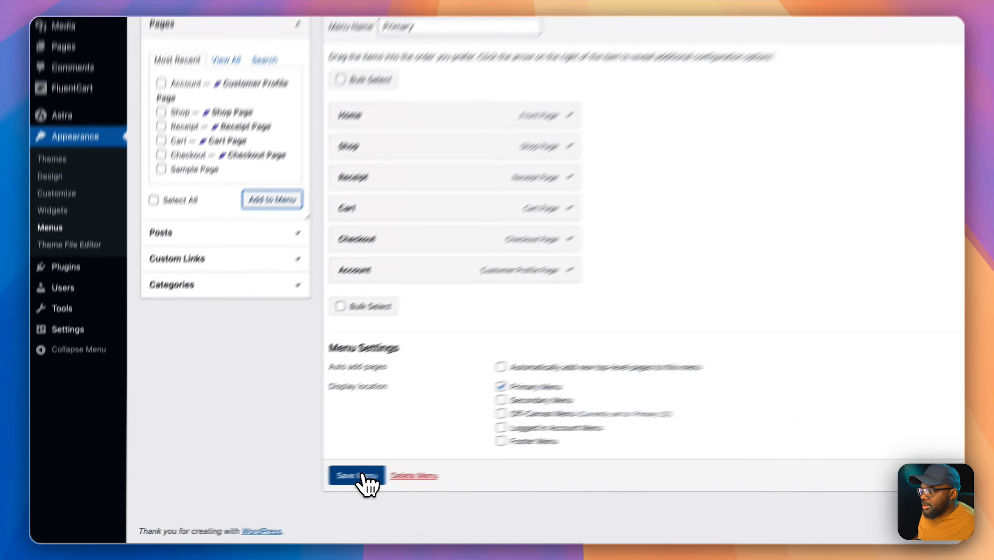
left_click(292, 488)
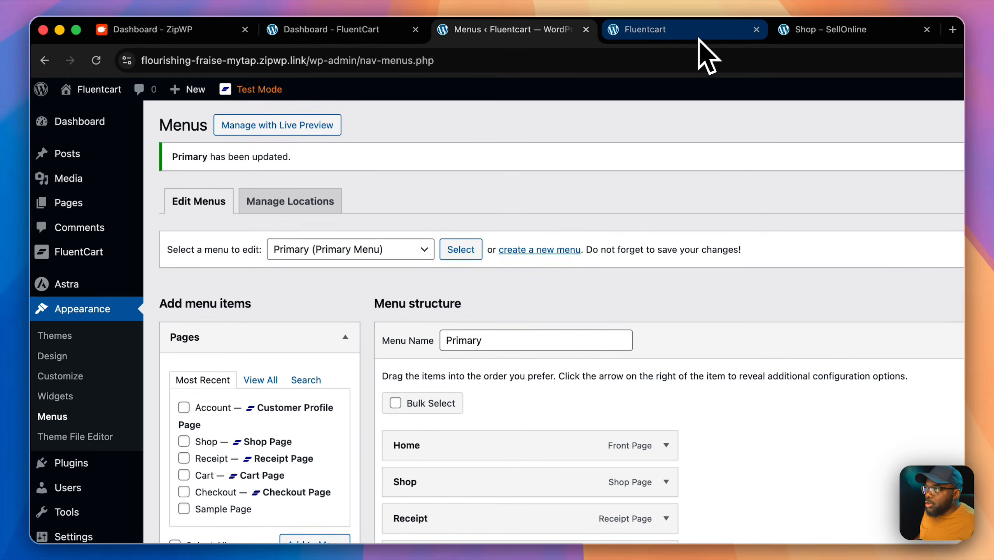
left_click(699, 40)
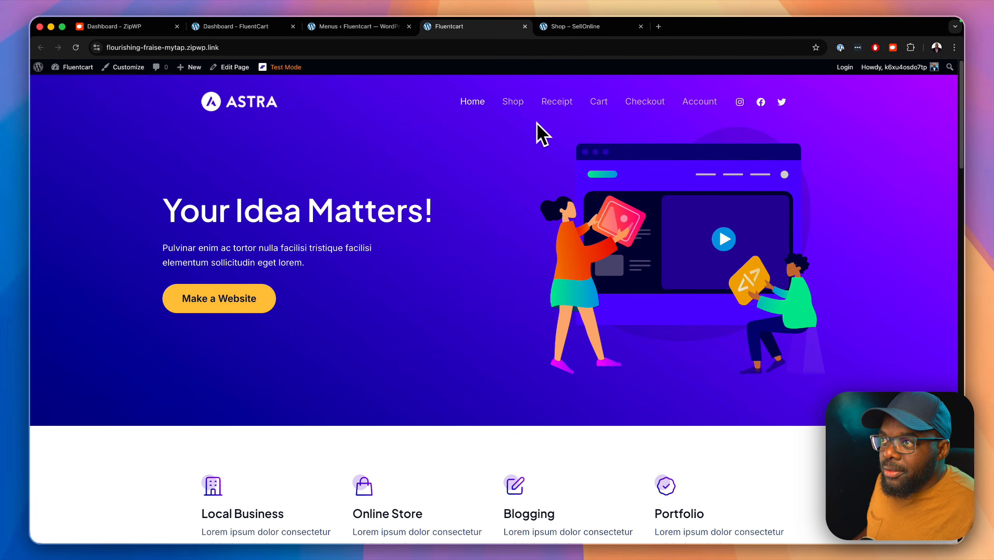
Step: Test the header's Cart and Checkout links, then go back to the Menus ‹ Fluentcart tab
left_click(598, 103)
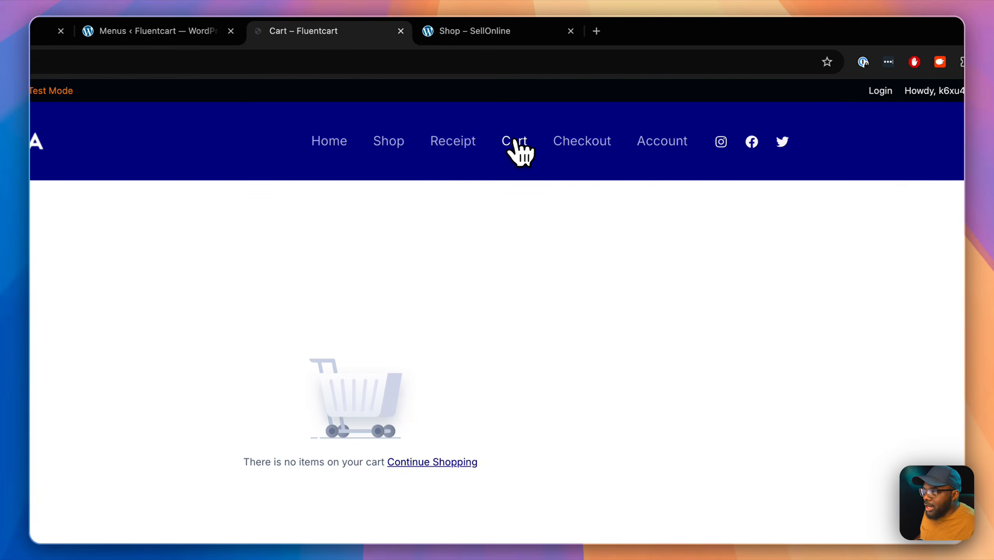
left_click(602, 141)
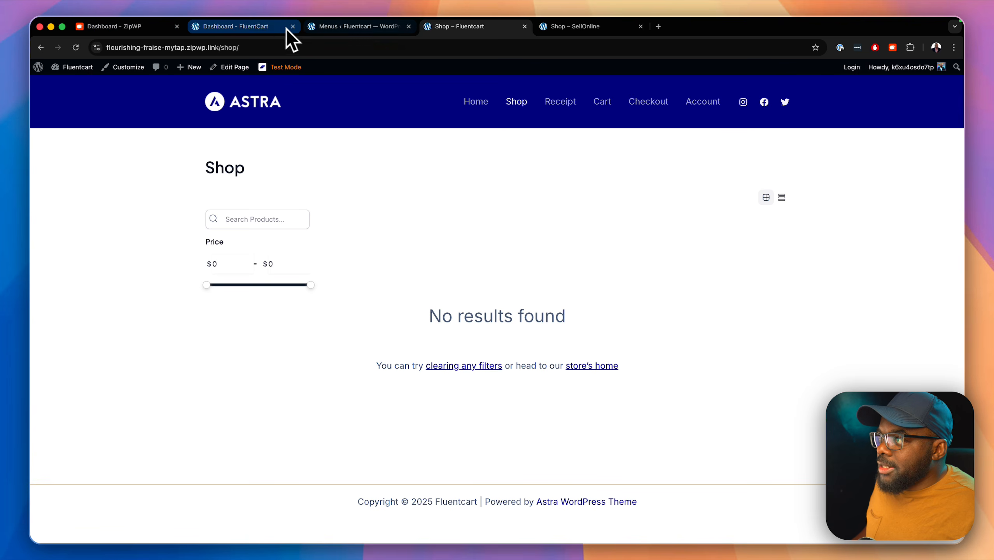
left_click(336, 27)
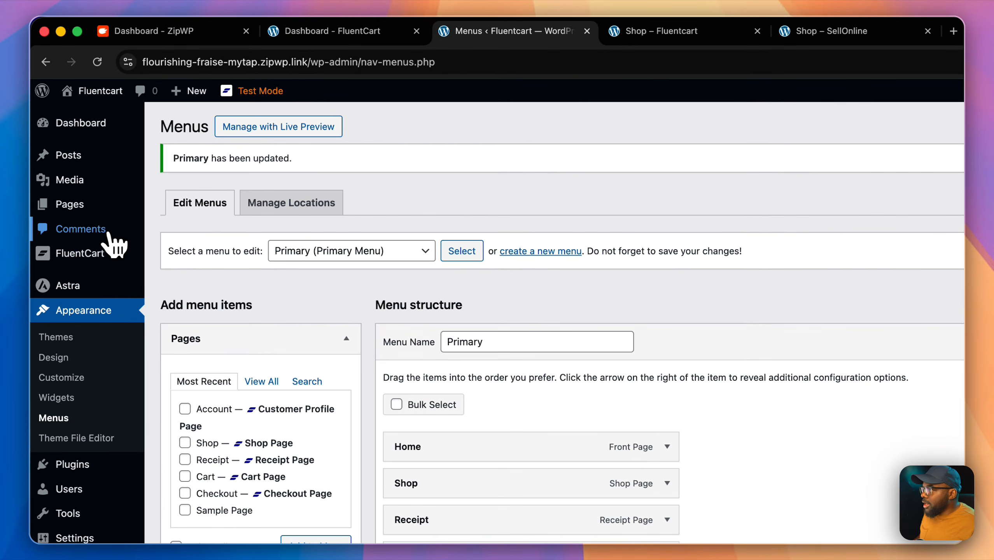
Step: From the FluentCart dashboard, create a physical product titled Product A
mouse_move(92, 232)
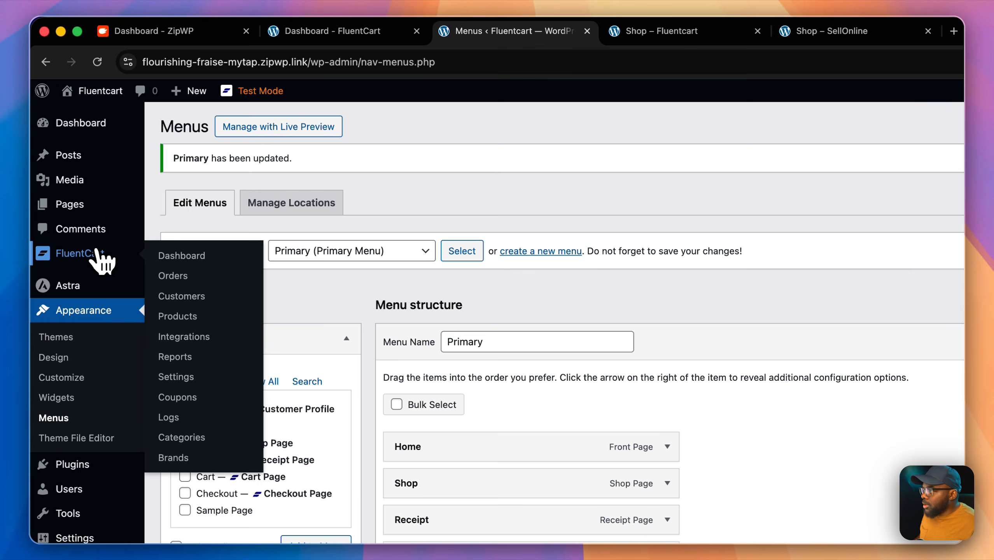
left_click(199, 257)
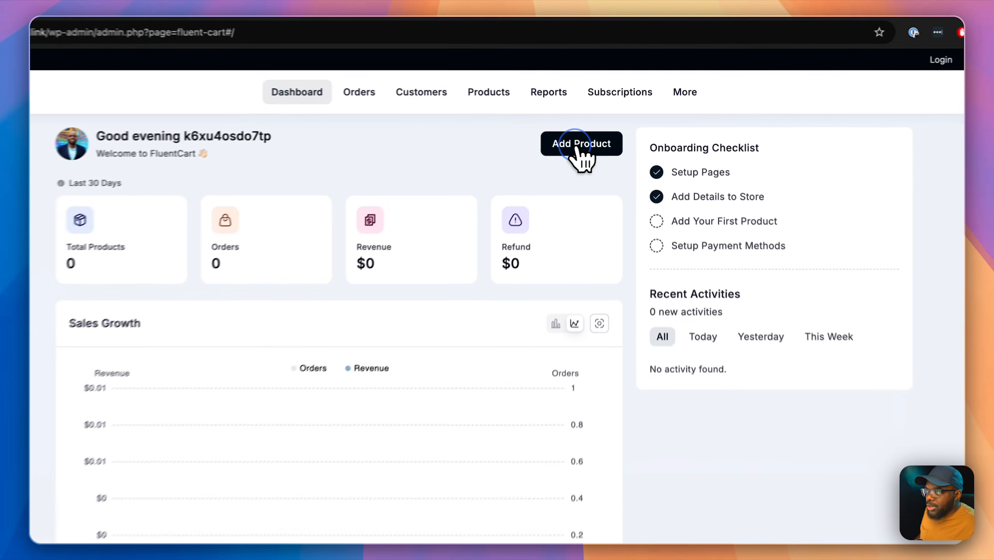
left_click(600, 130)
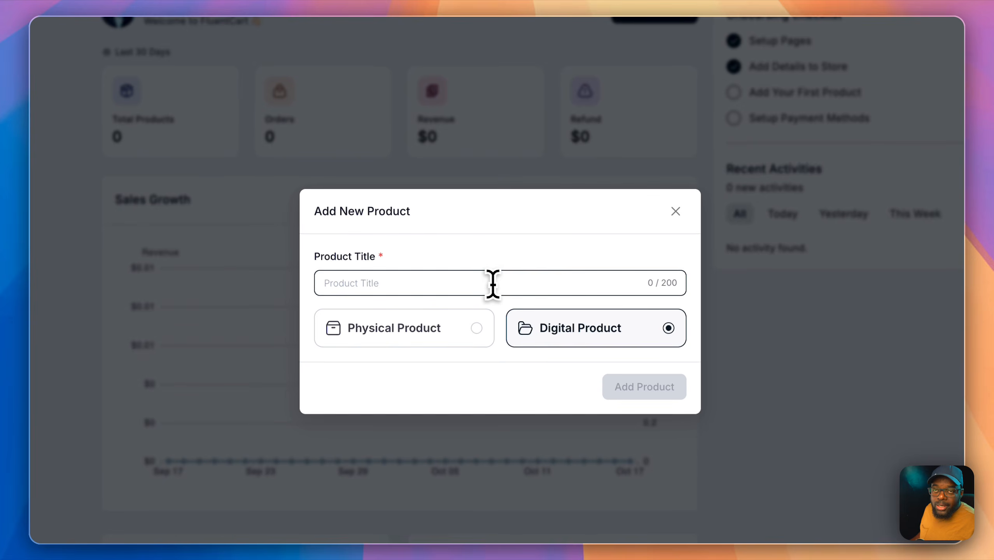
type("P")
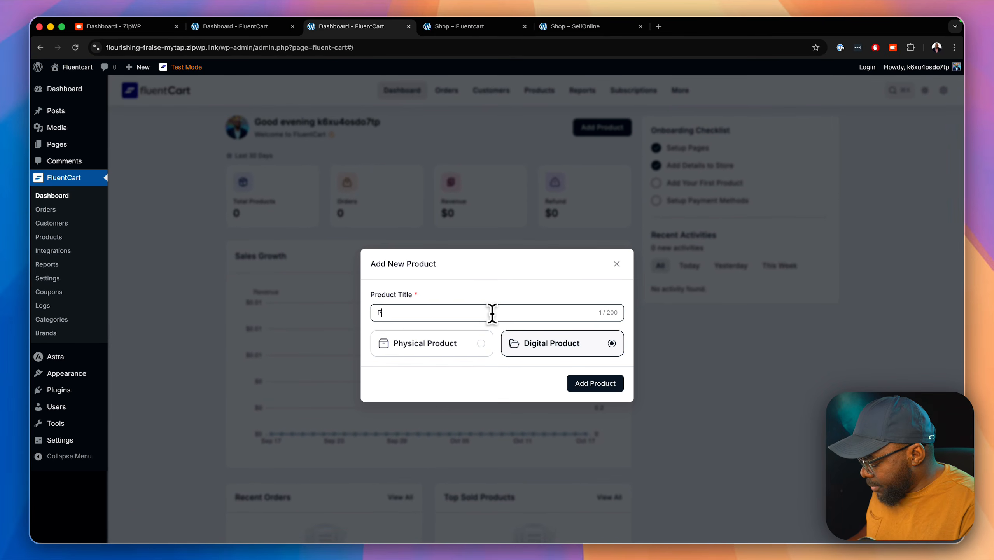
type("roduct A")
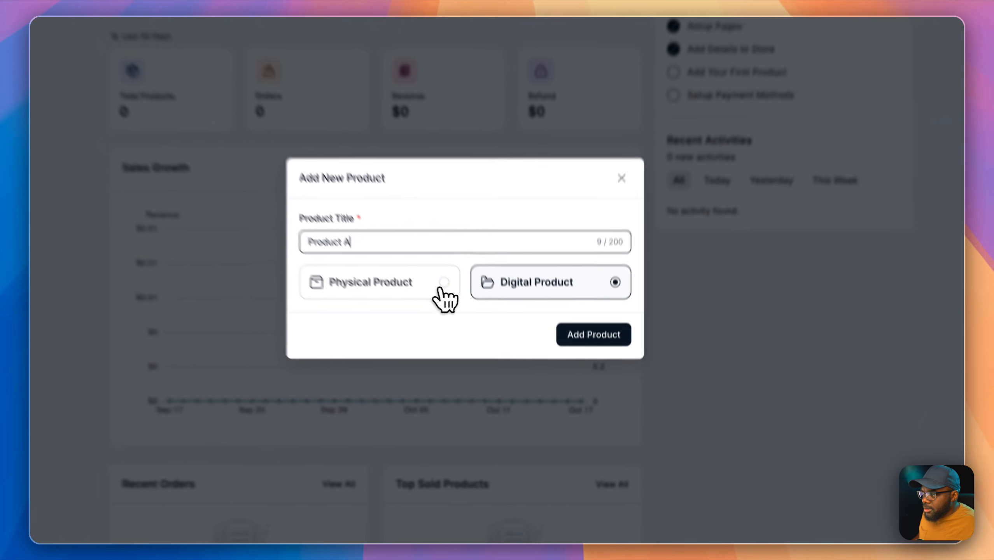
left_click(476, 349)
left_click(580, 310)
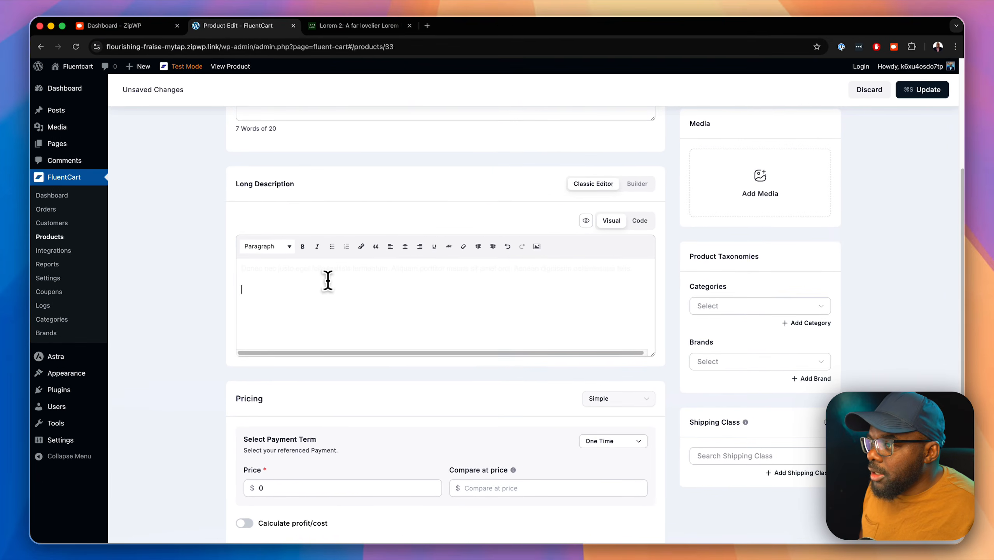
Step: Set Product A's price to 127 and compare-at price to 197, with profit/cost calculation off
left_click(475, 277)
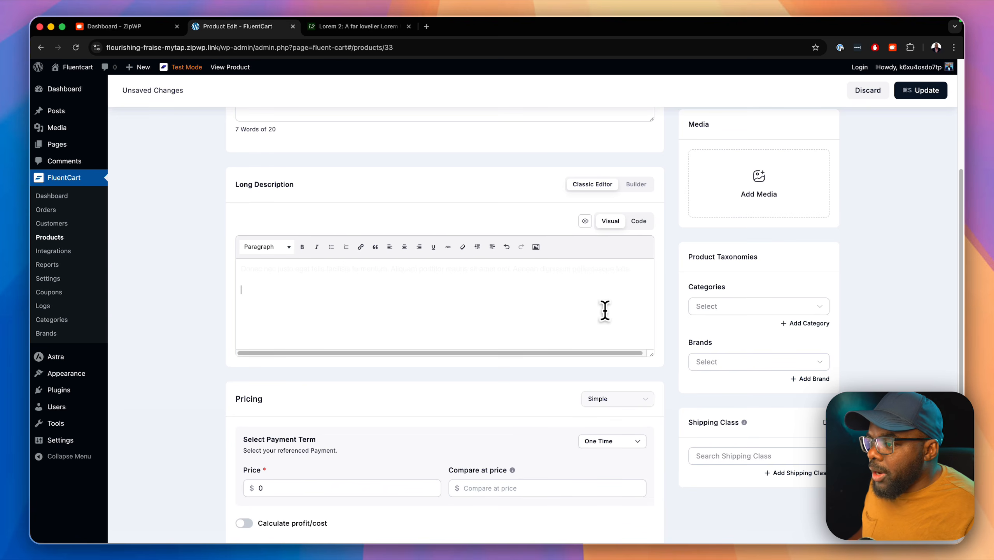
scroll(438, 402, "down", 5)
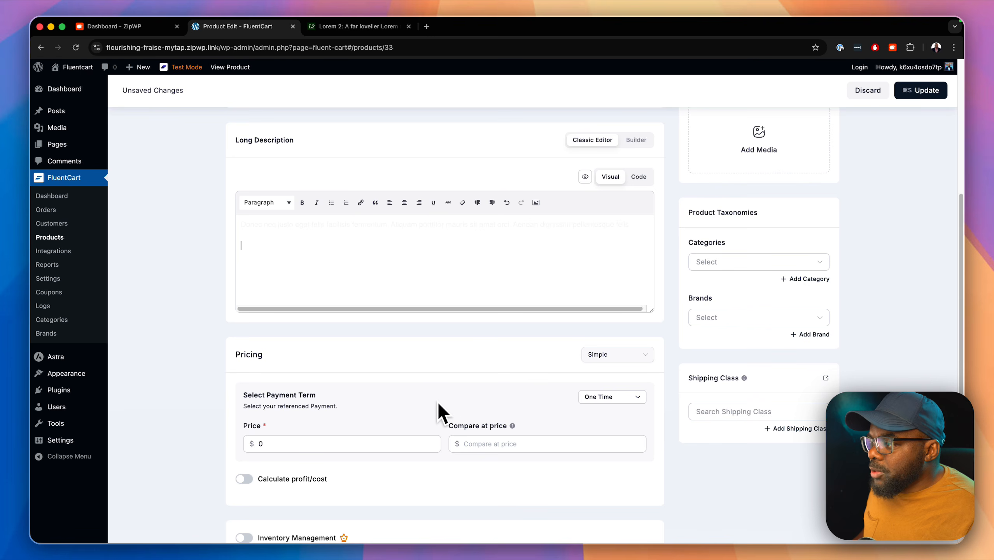
left_click(308, 319)
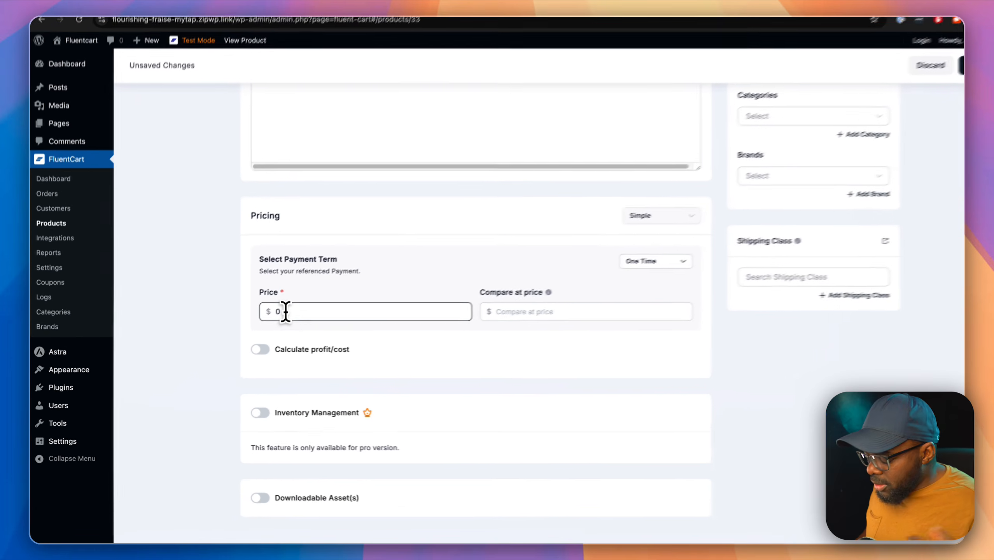
key("BackSpace")
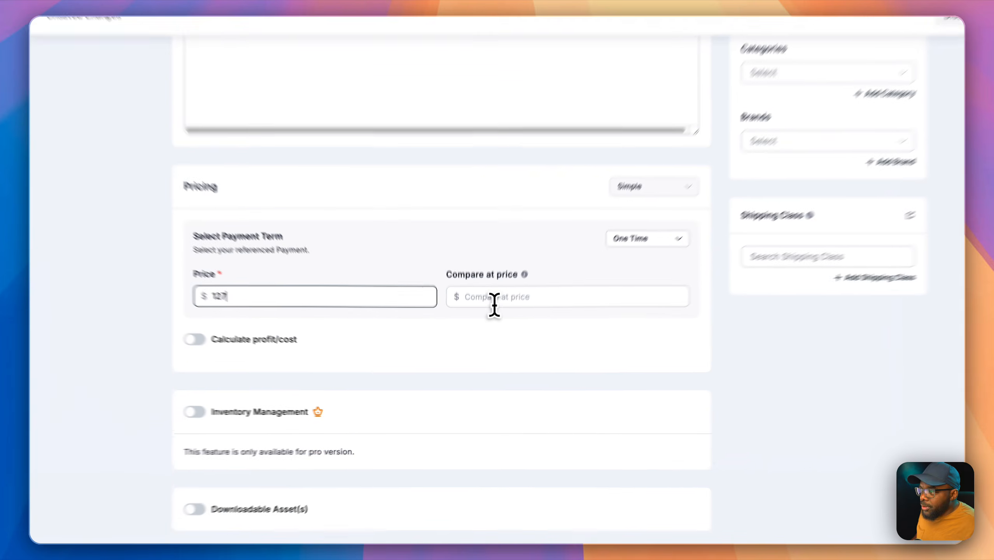
left_click(484, 320)
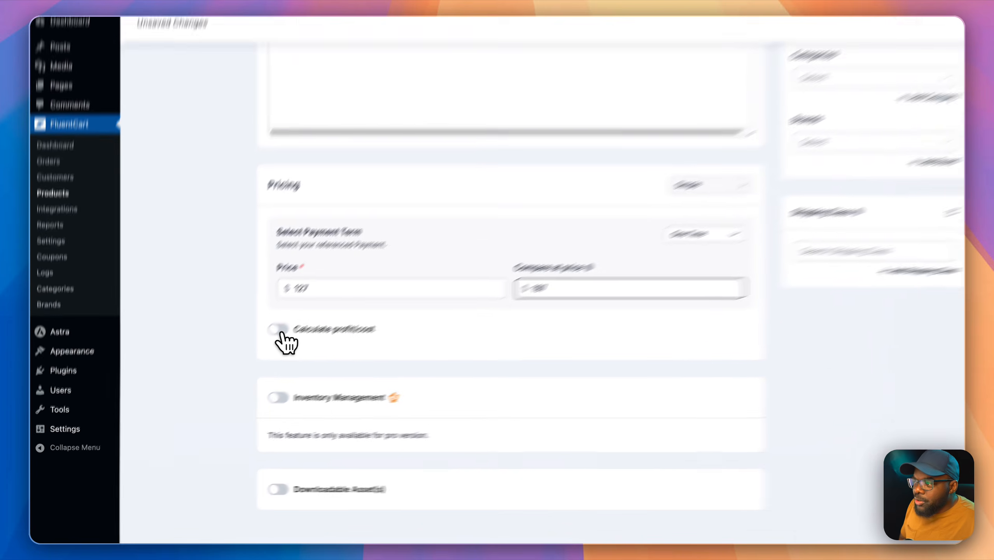
left_click(279, 330)
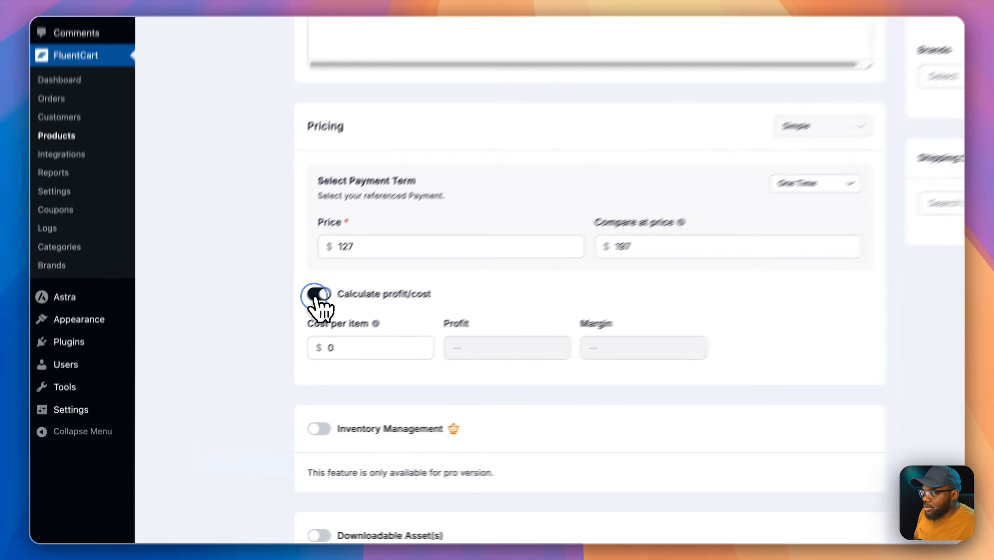
left_click(244, 354)
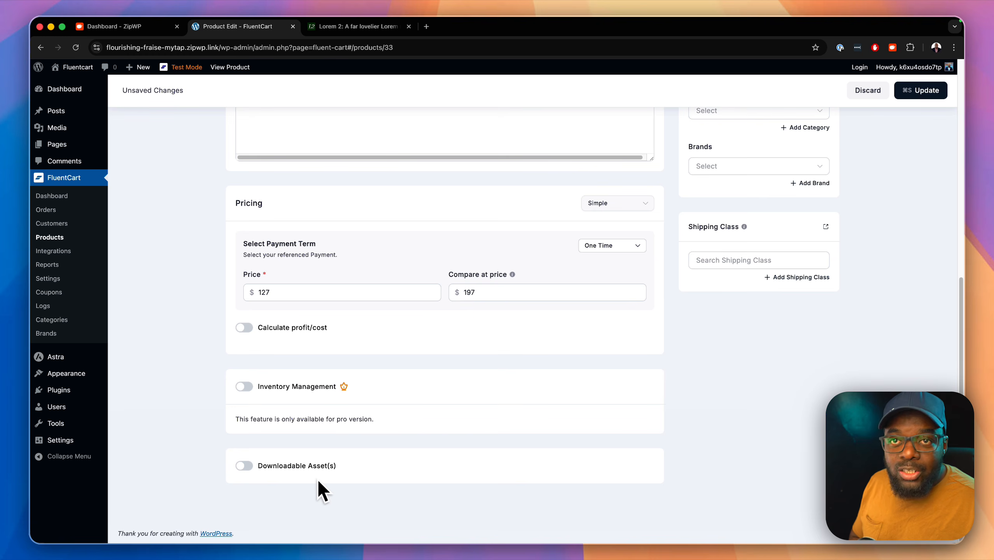
scroll(356, 449, "up", 5)
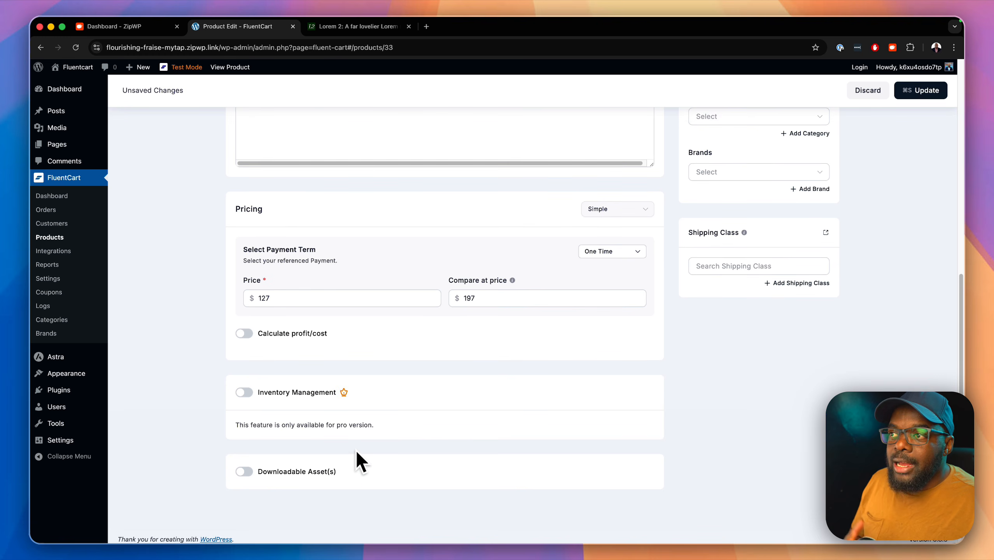
scroll(356, 449, "up", 4)
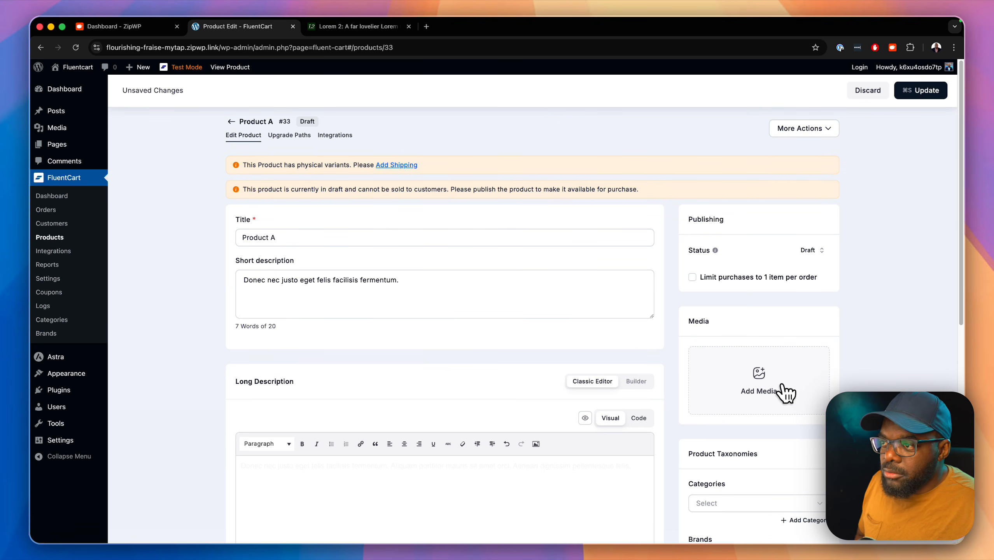
Step: Upload six product photos, from anastase-maragos to domino-studio, to the media library
left_click(782, 392)
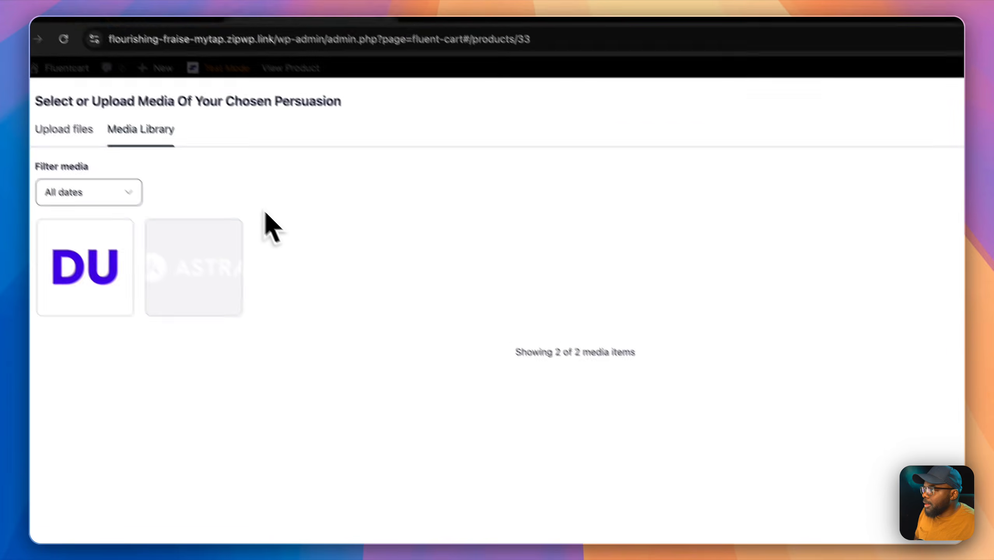
left_click(113, 151)
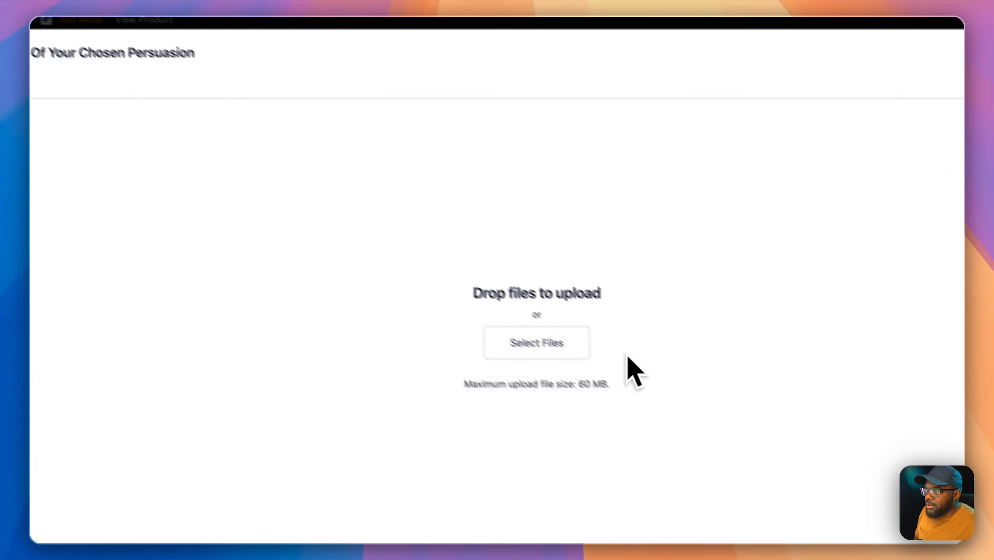
left_click(737, 411)
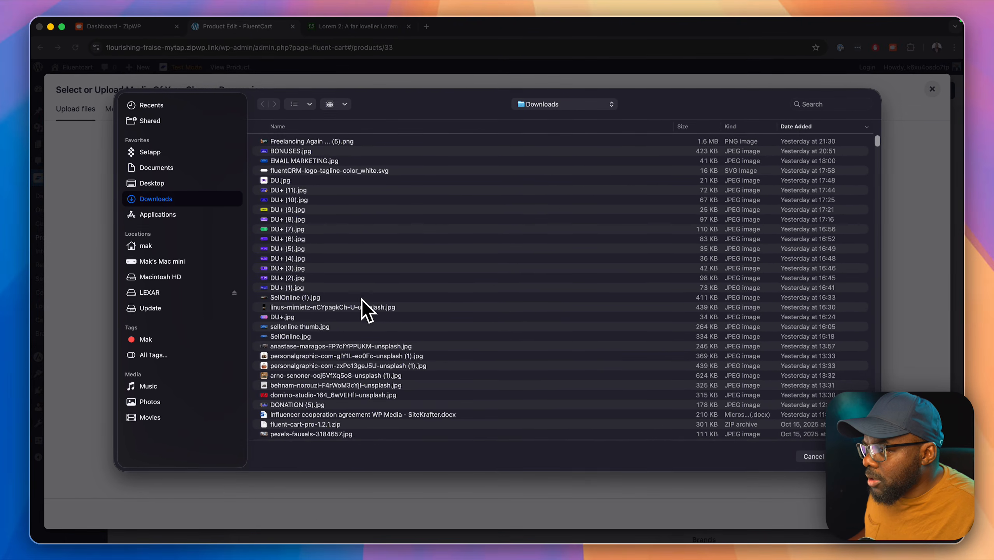
scroll(362, 302, "down", 1)
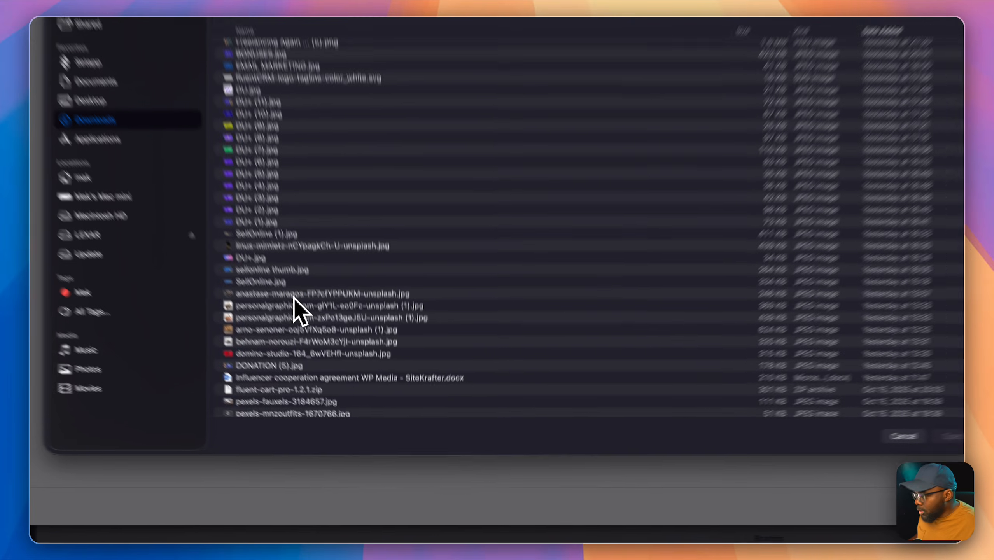
left_click(294, 295)
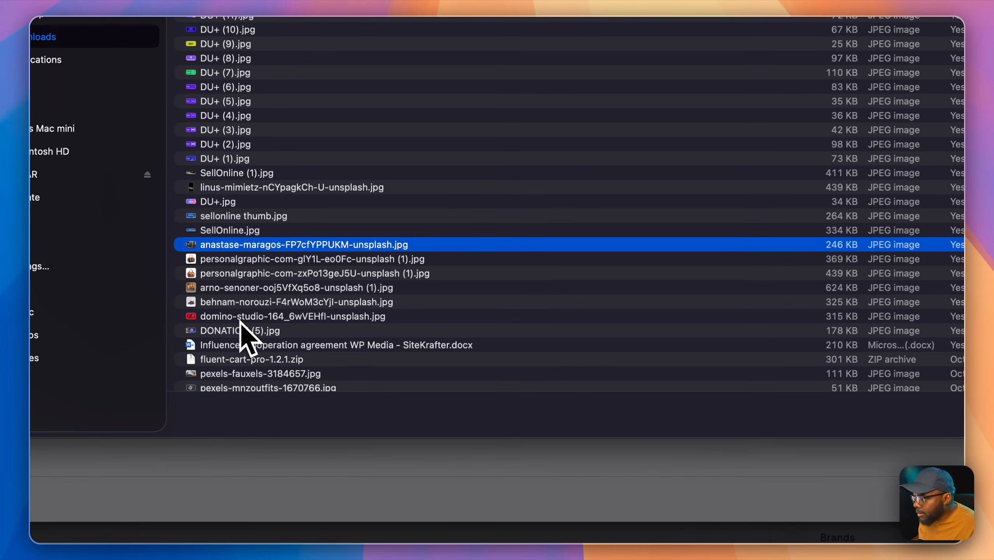
left_click(240, 321, "shift")
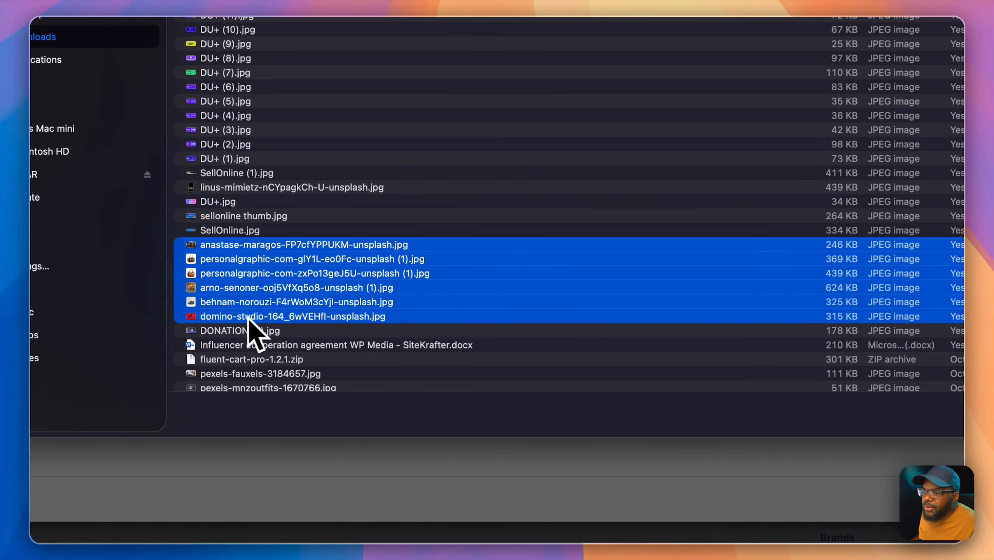
left_click(893, 413)
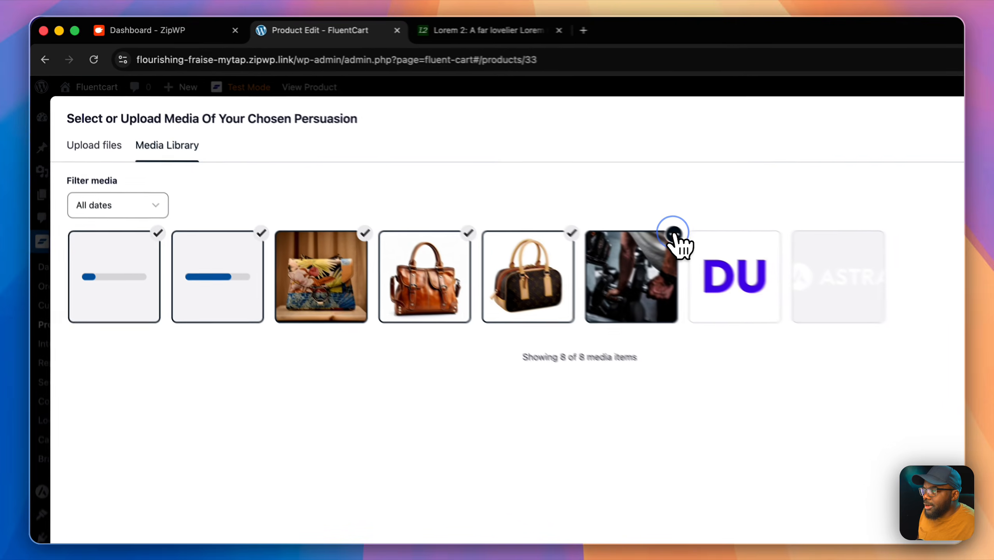
Step: Keep only the red Nike sneaker as Product A's featured image, removing the bag image
left_click(491, 173)
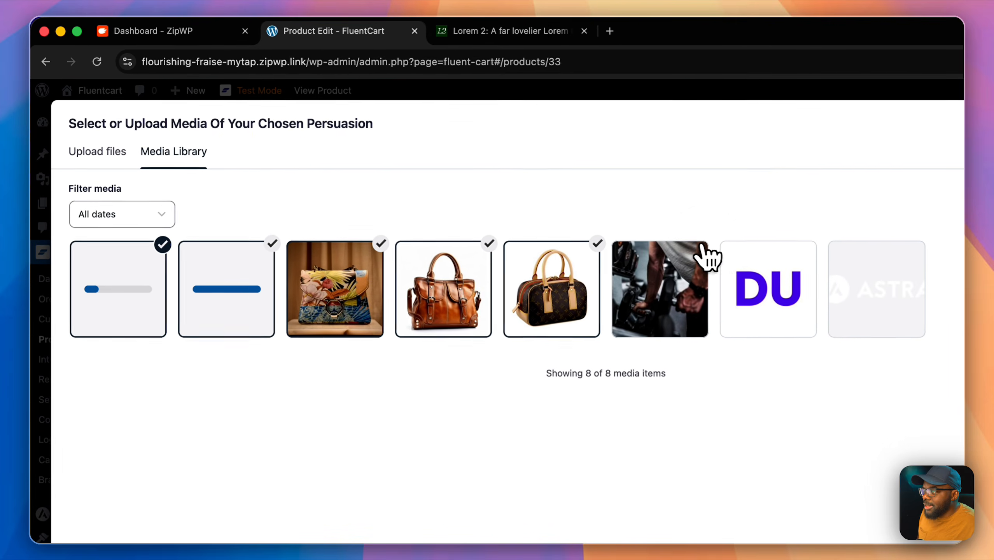
left_click(418, 172)
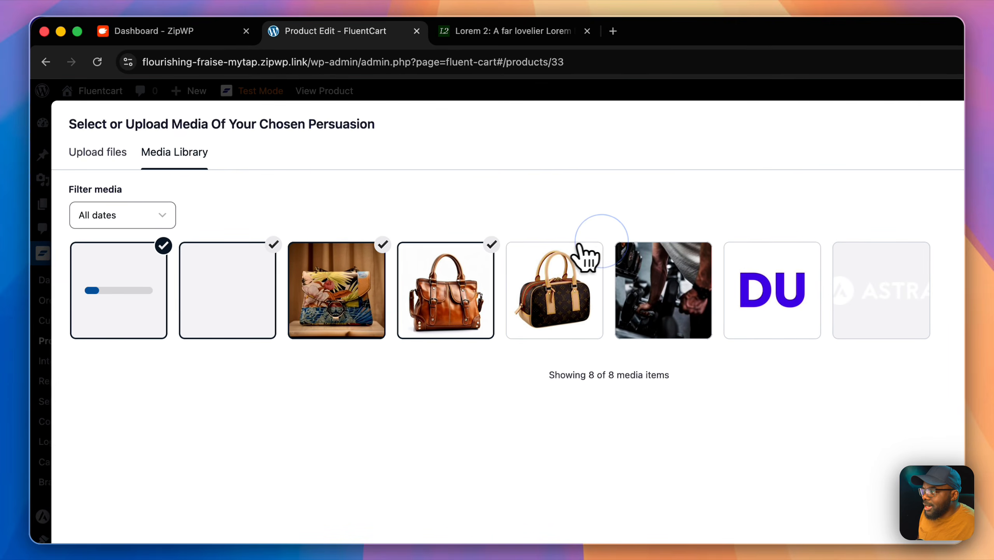
left_click(492, 244)
left_click(274, 245)
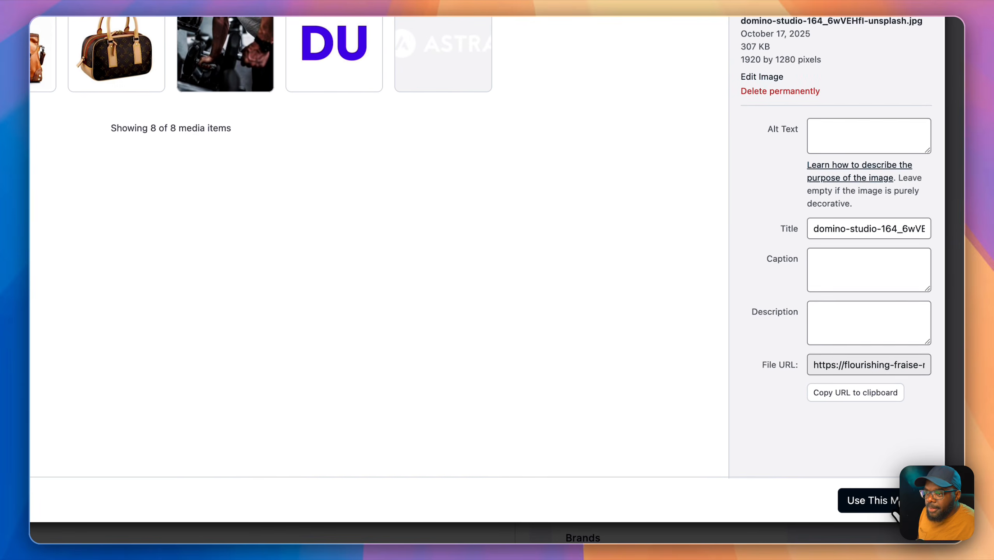
left_click(896, 501)
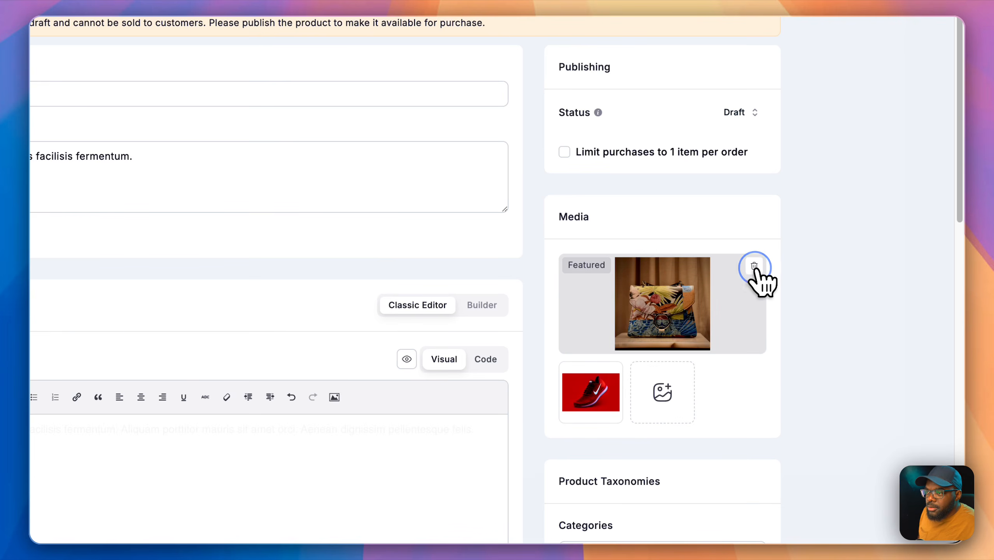
left_click(755, 267)
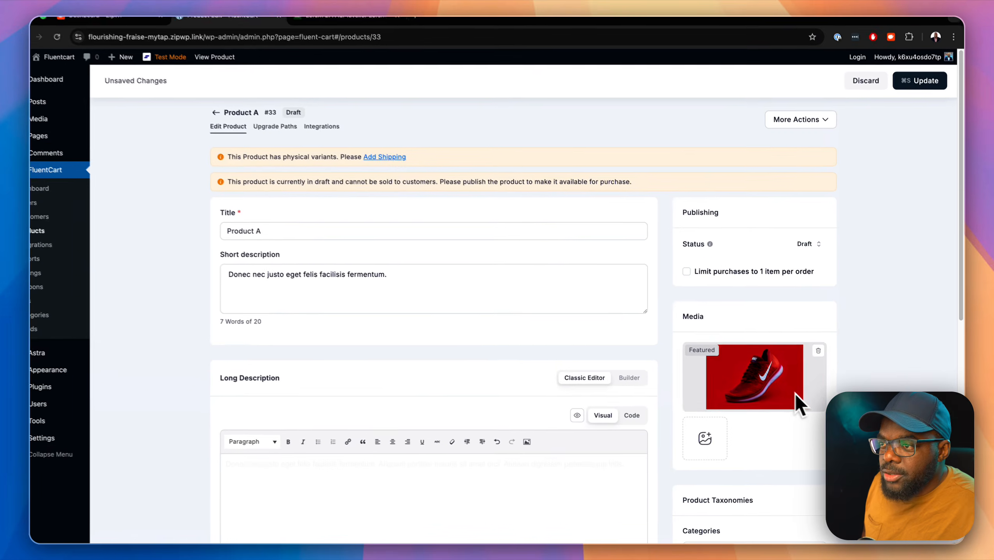
Step: Create the Trainers and Digital Products categories for Product A
scroll(799, 404, "down", 5)
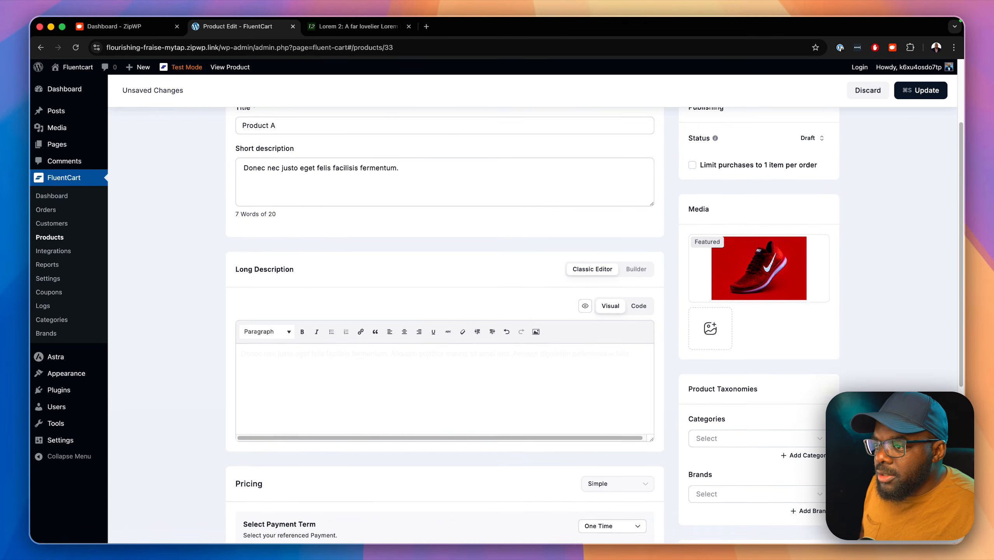
scroll(806, 417, "down", 2)
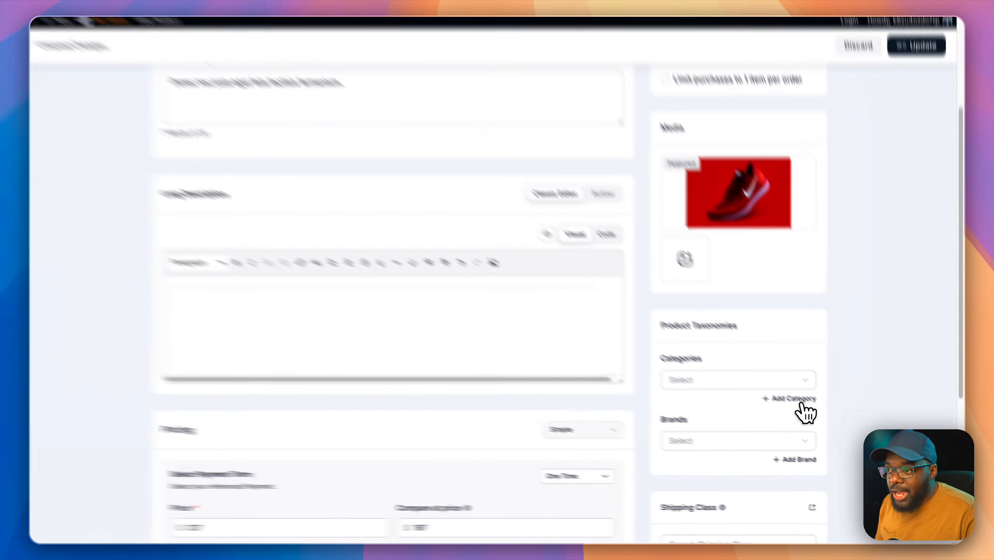
left_click(806, 411)
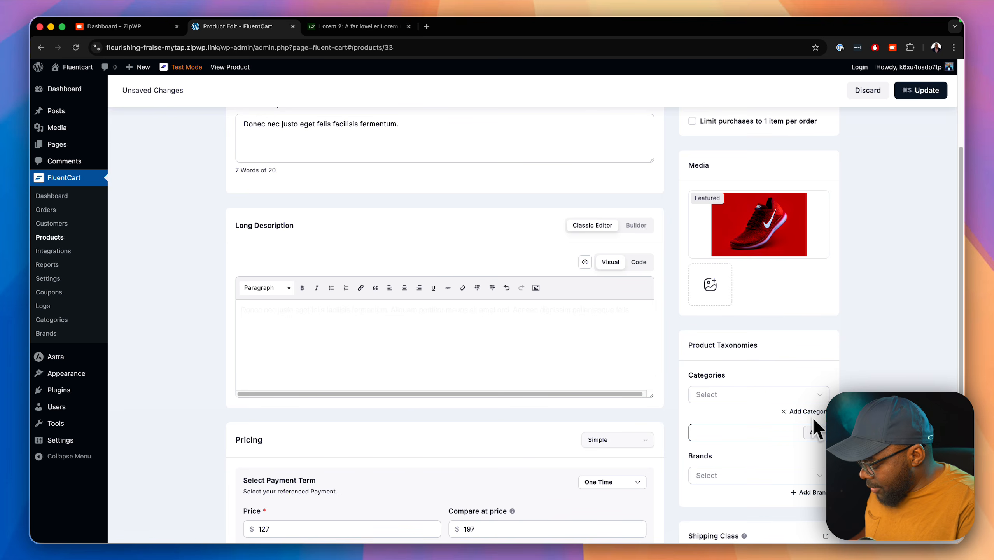
type("Trainers")
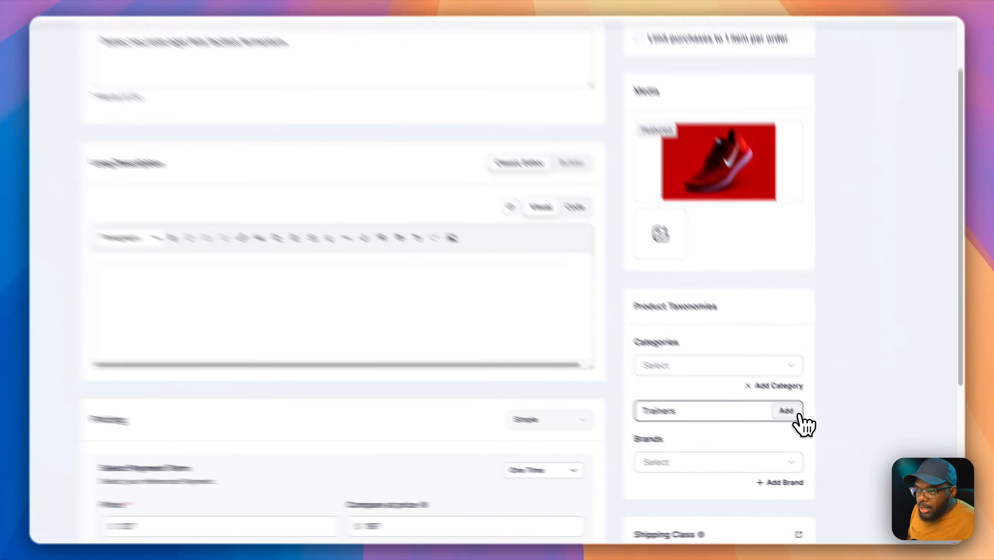
left_click(816, 433)
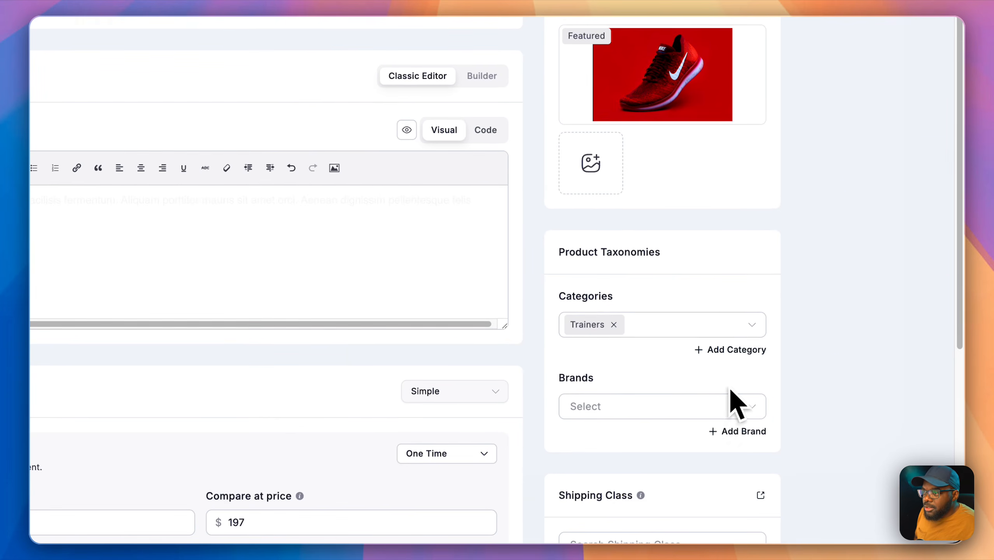
left_click(740, 353)
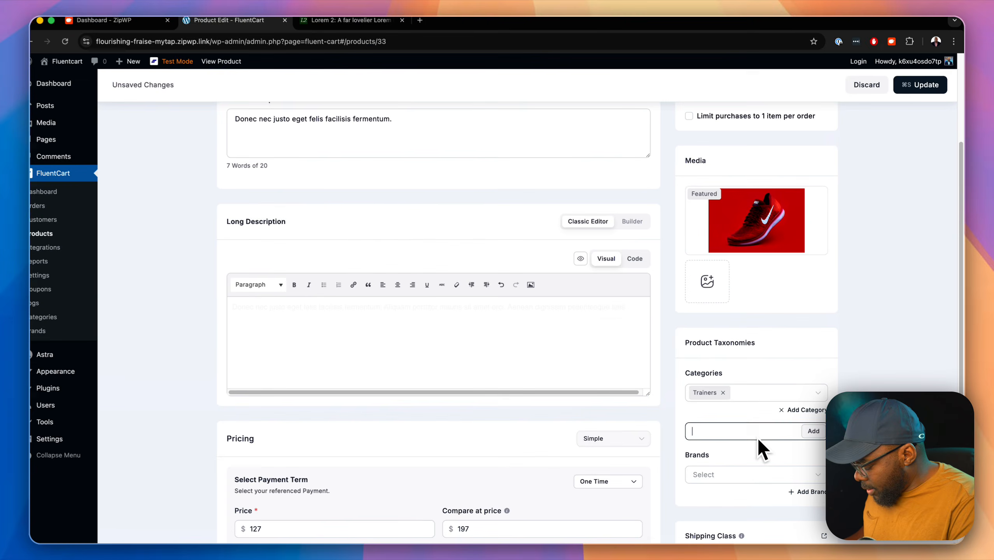
type("Digital Products")
left_click(744, 380)
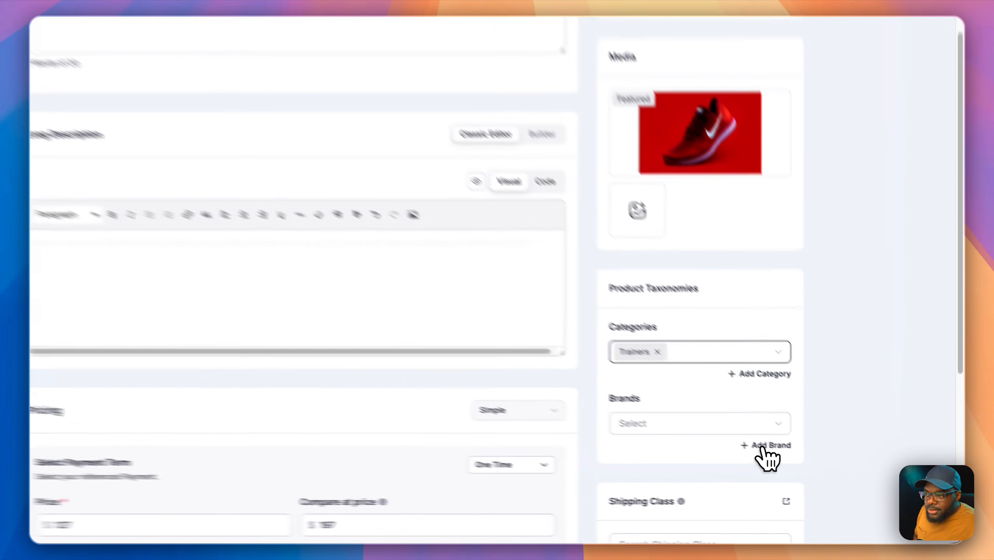
Step: Create the Nike brand and assign it to Product A
left_click(804, 467)
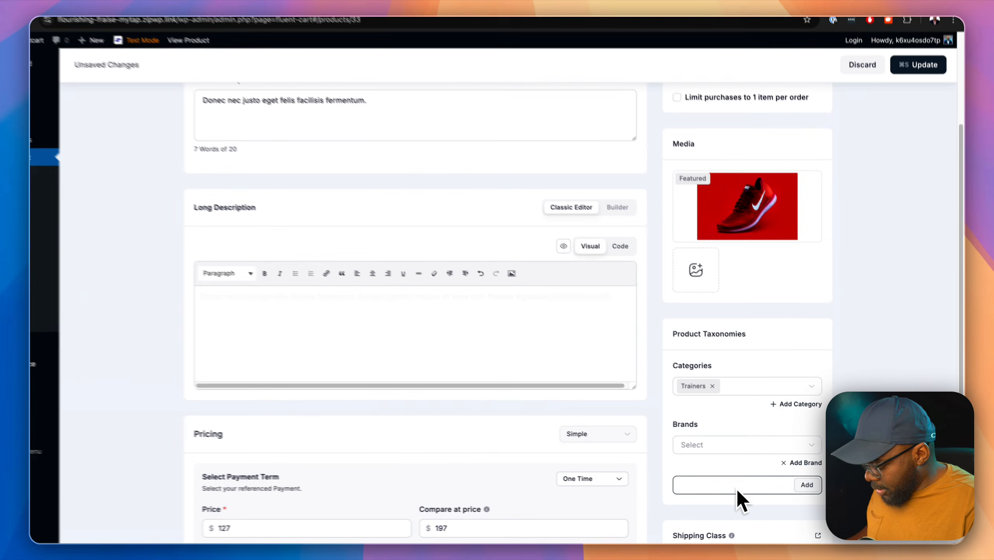
type("Nike")
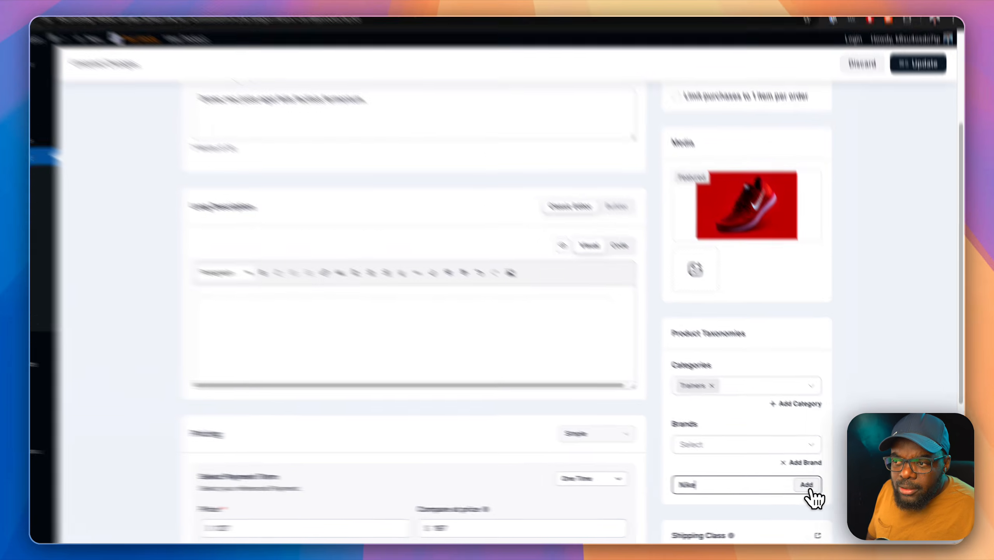
left_click(808, 486)
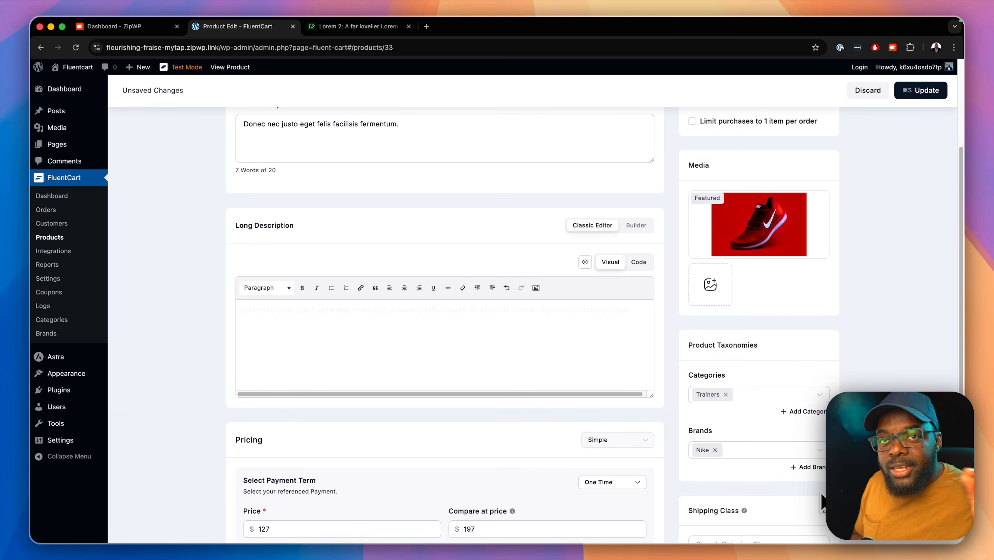
Step: Update Product A to save its edits, then open the More Actions dropdown
scroll(815, 469, "down", 3)
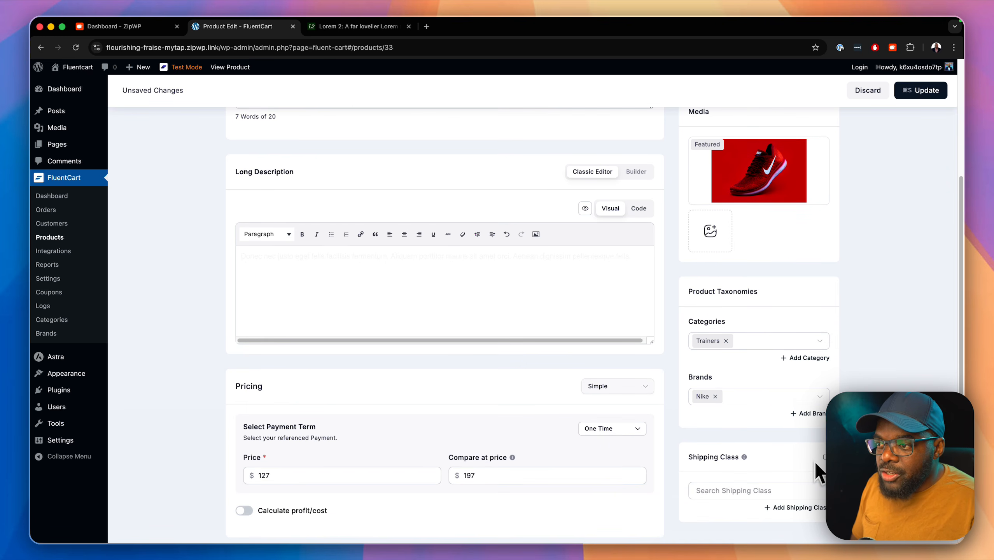
scroll(815, 463, "down", 2)
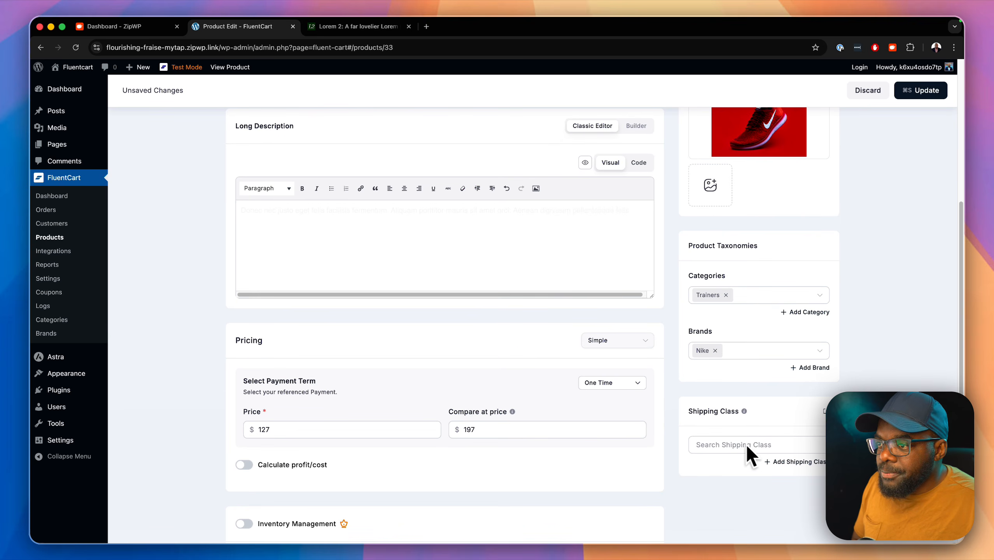
scroll(765, 437, "down", 3)
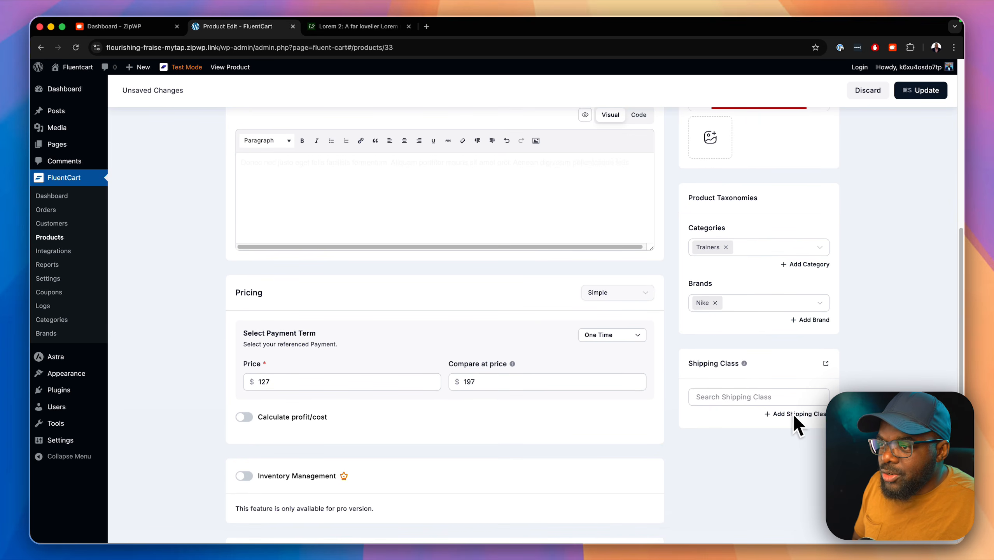
scroll(734, 435, "down", 4)
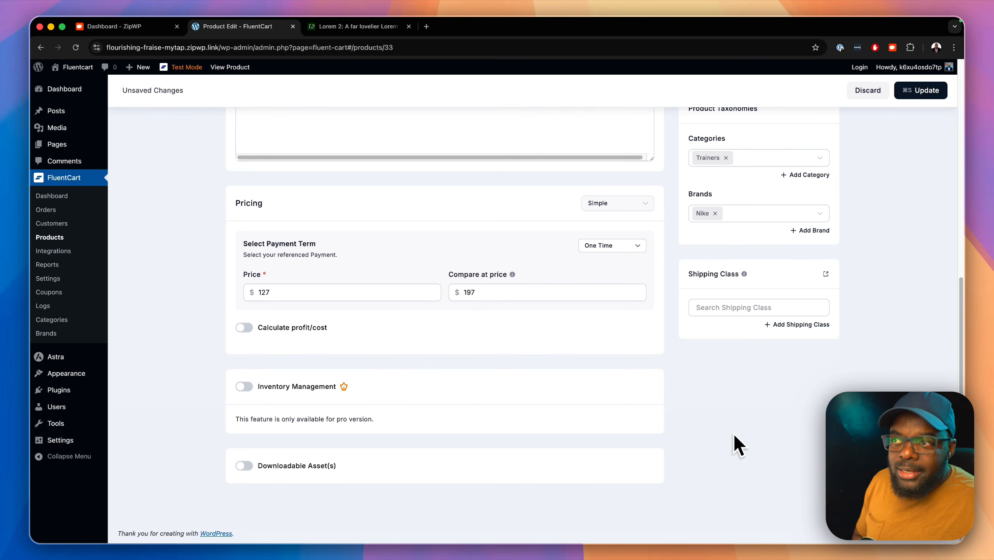
scroll(733, 436, "up", 10)
scroll(734, 435, "up", 10)
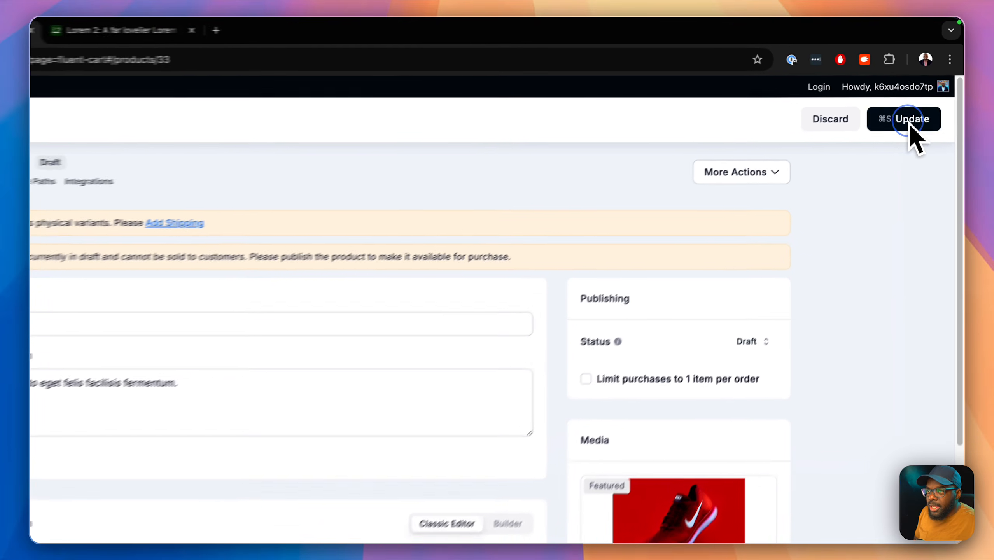
left_click(918, 91)
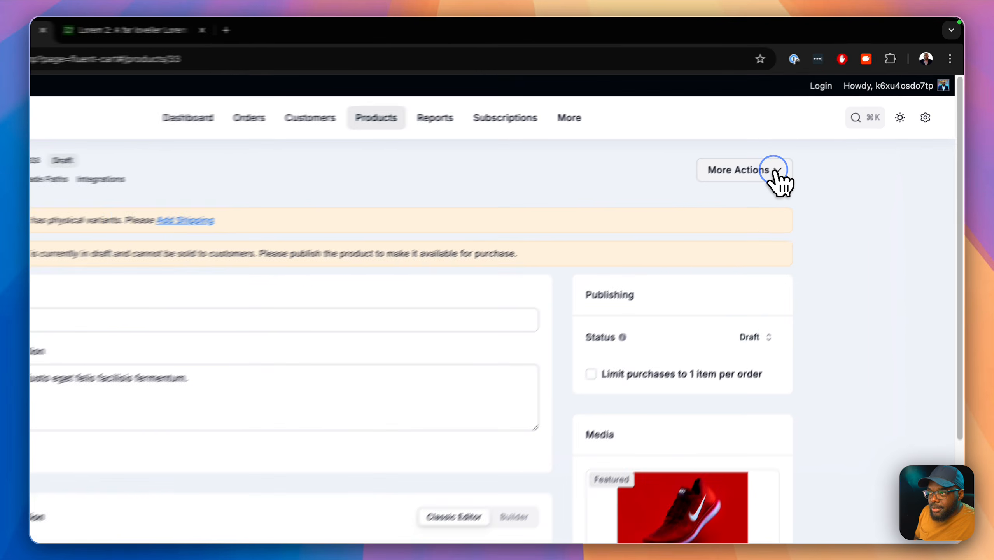
left_click(825, 131)
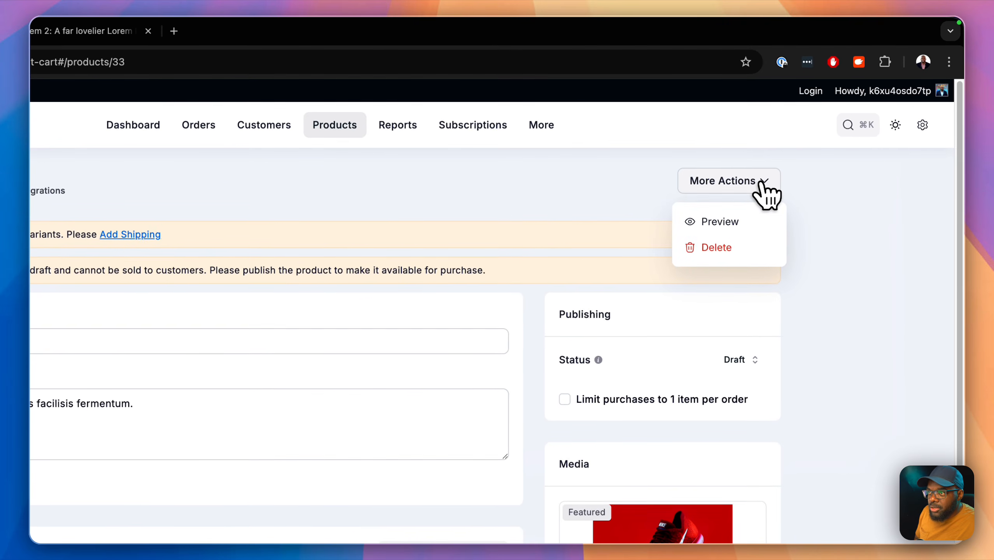
Step: Preview Product A's storefront page ($127, struck-through $197), then return to its editor
left_click(737, 226)
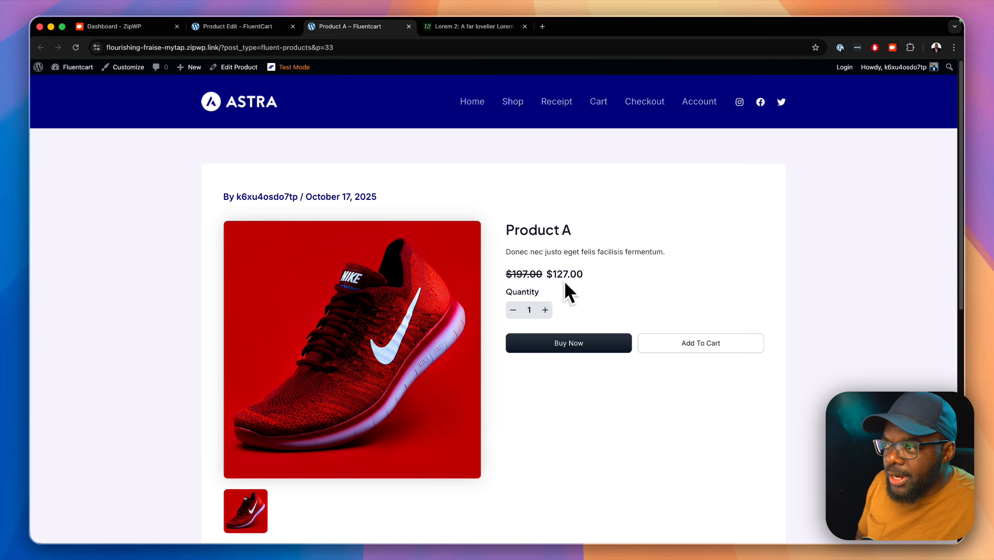
scroll(610, 274, "down", 12)
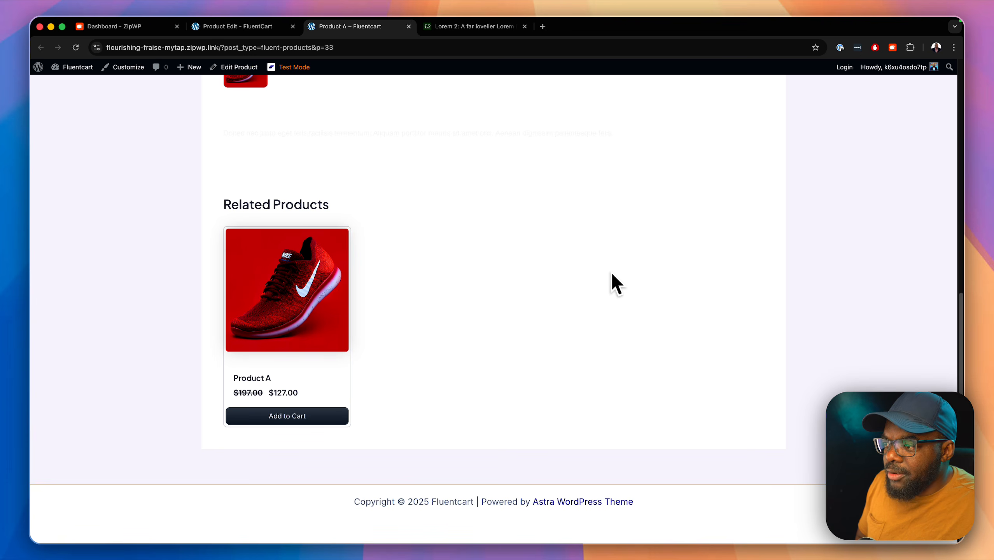
scroll(611, 273, "up", 15)
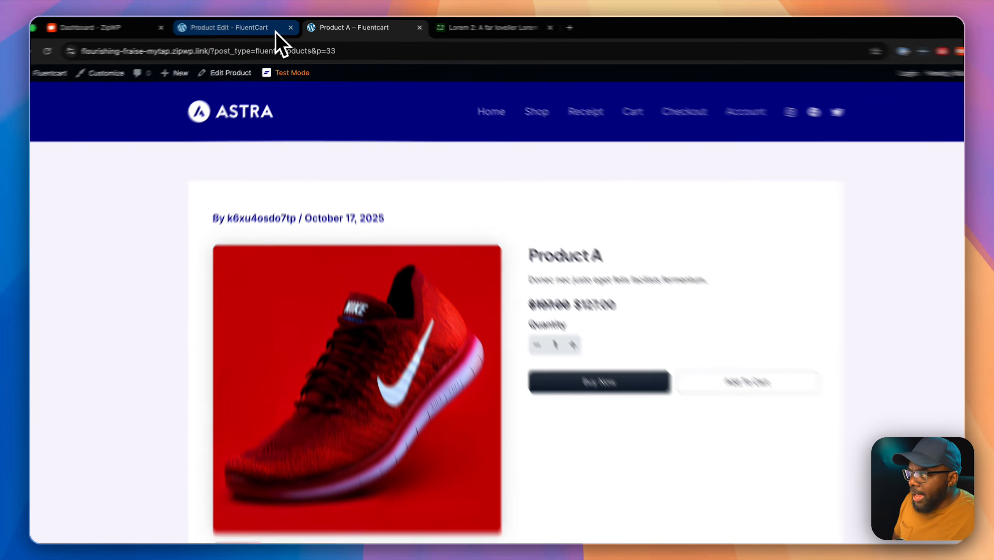
left_click(275, 28)
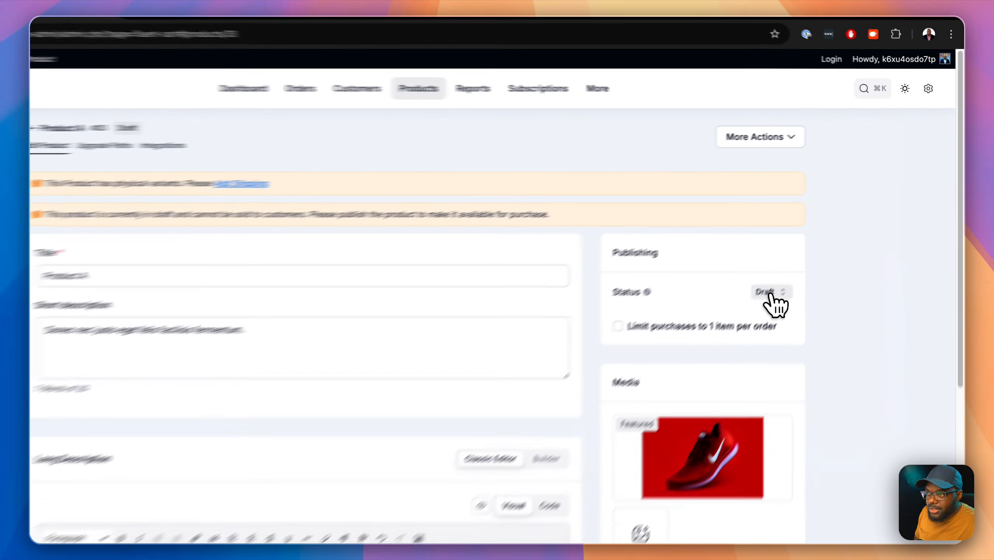
Step: Publish and update Product A, then view the storefront shop listing it at $127
left_click(809, 251)
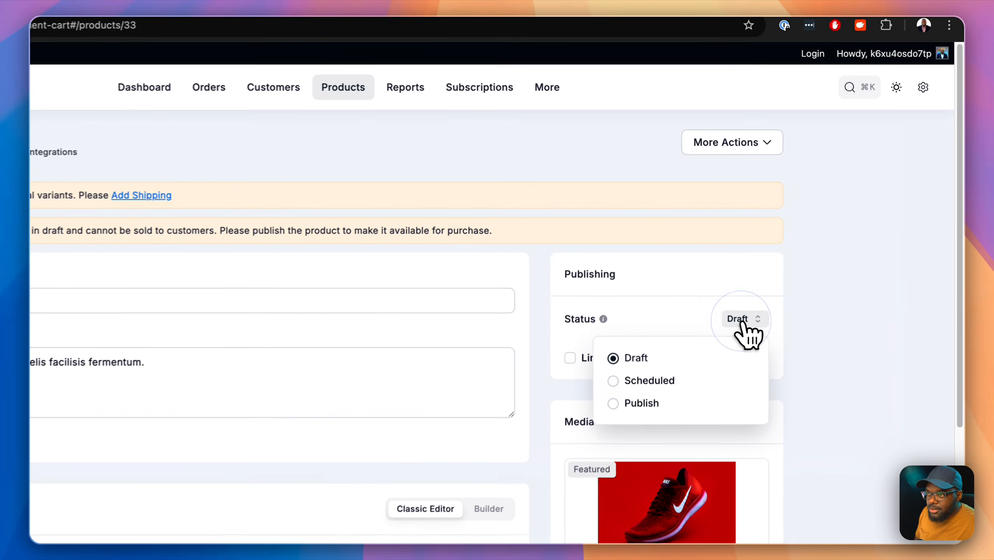
left_click(644, 408)
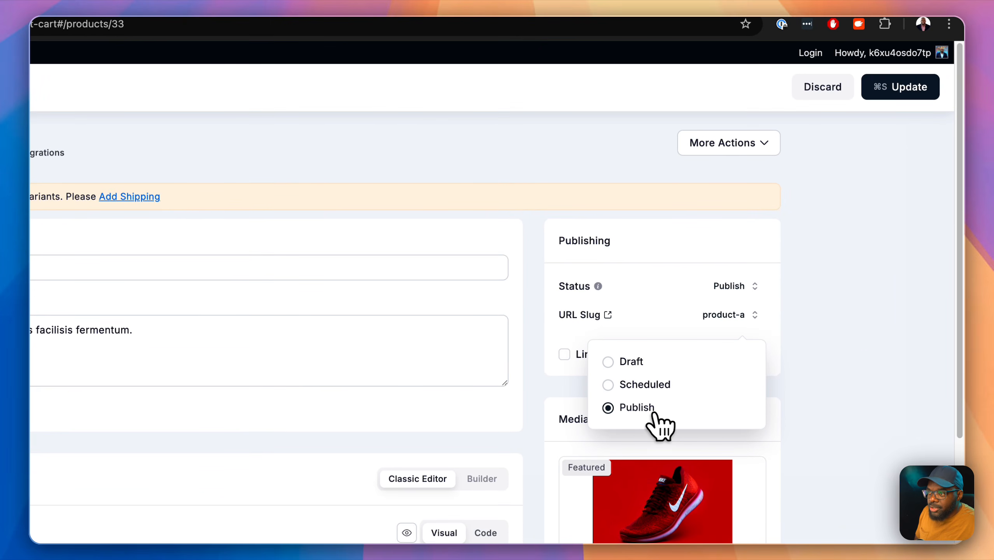
left_click(900, 87)
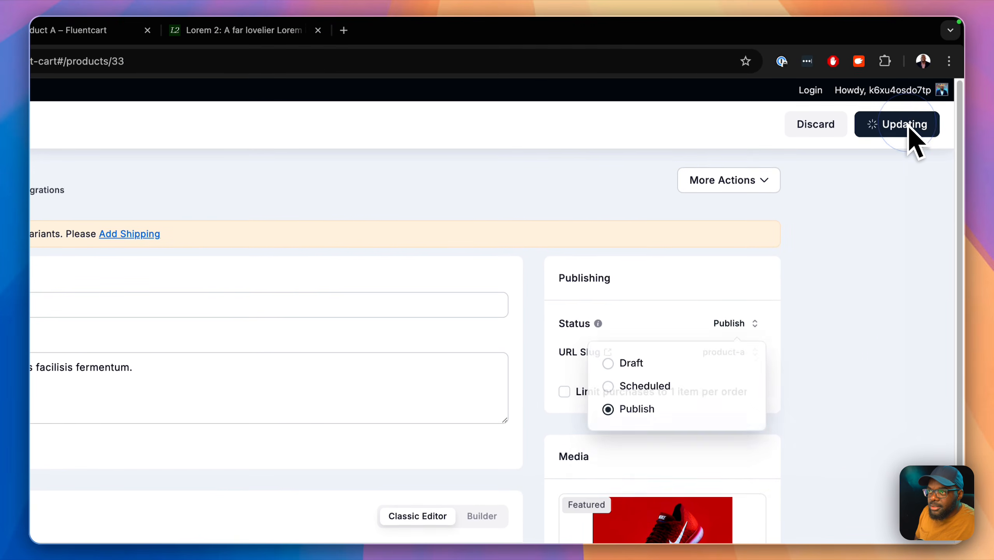
left_click(298, 35)
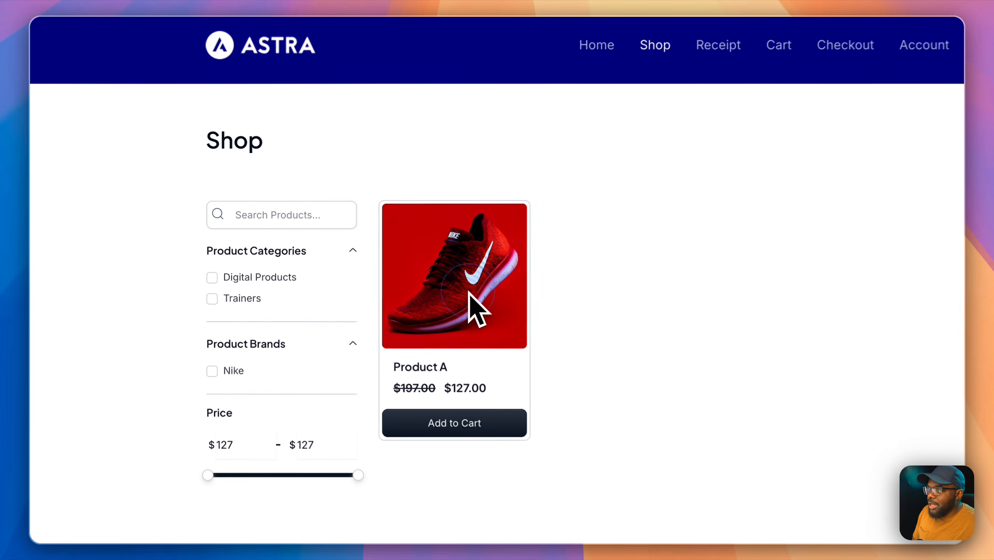
Step: Check Product A's live page with Buy Now and Add To Cart, then return to the editor
left_click(469, 293)
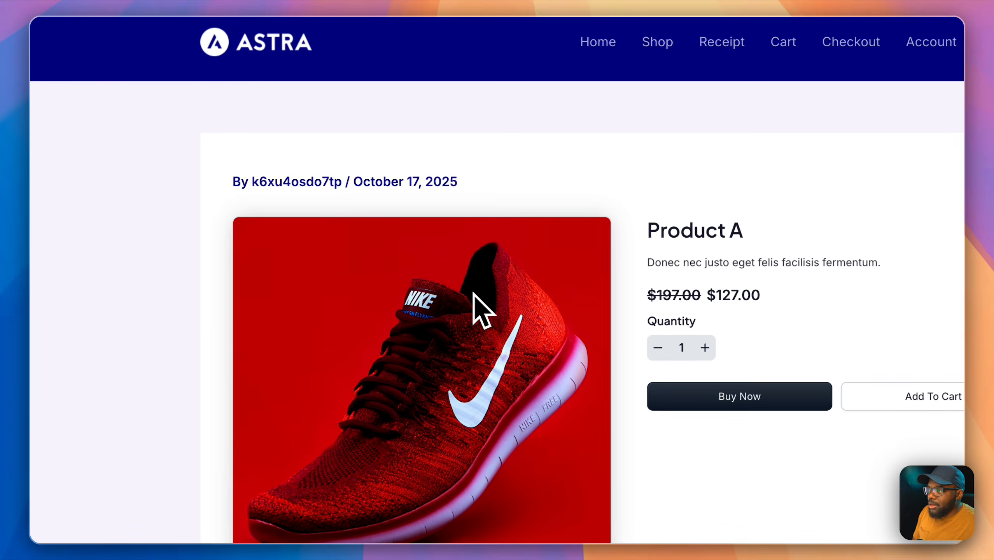
scroll(600, 392, "down", 5)
scroll(591, 390, "down", 5)
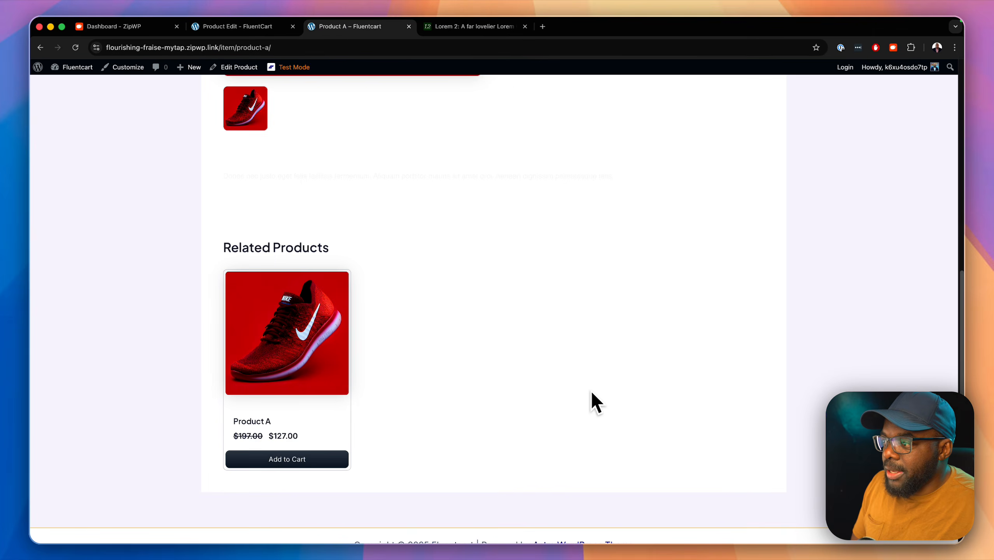
scroll(591, 389, "up", 10)
left_click(40, 47)
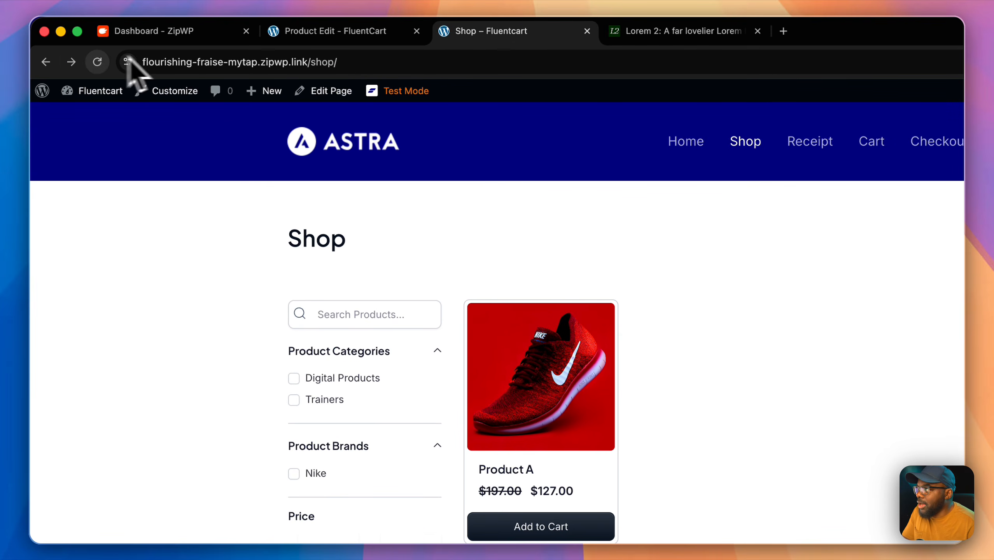
left_click(401, 39)
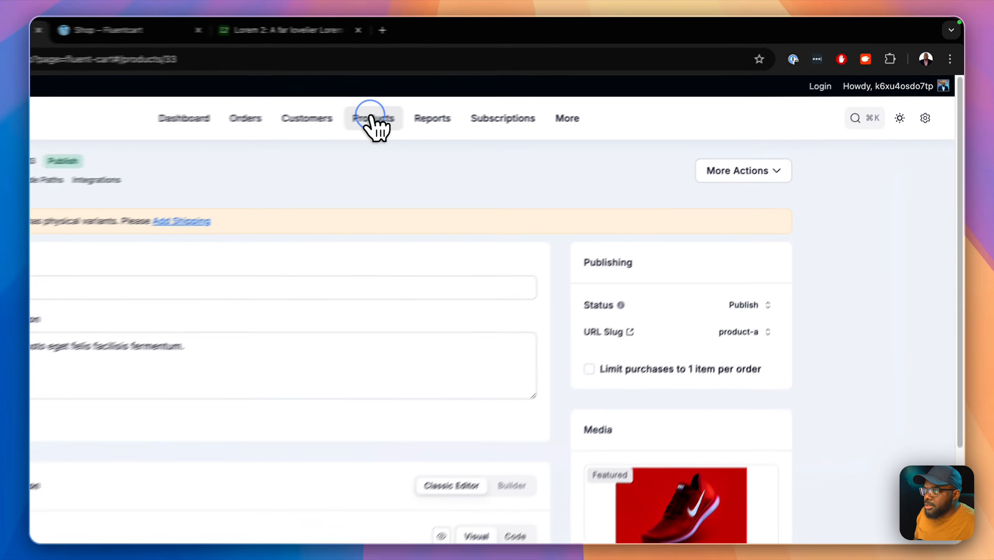
Step: Add a new digital product titled 'Digital Product' from the Products list
left_click(535, 90)
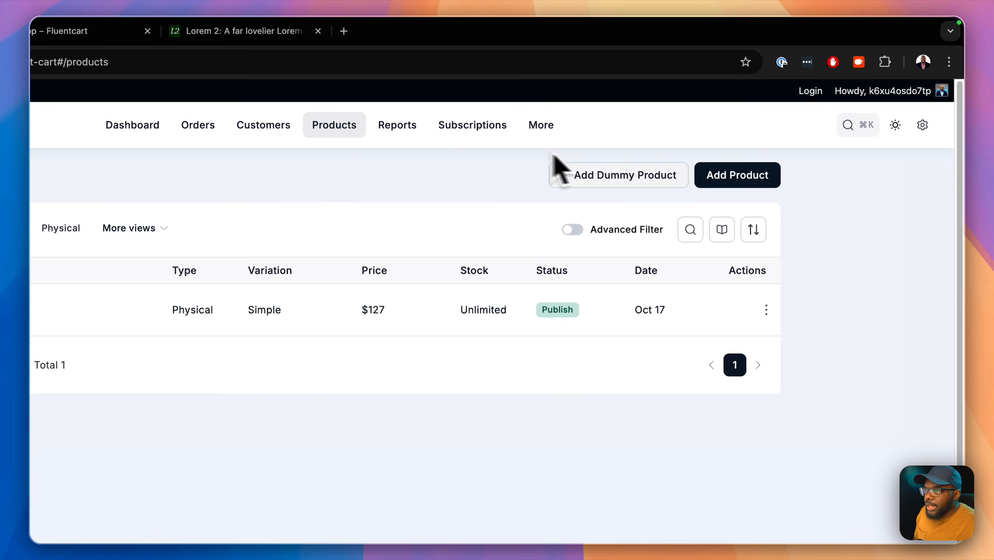
left_click(748, 178)
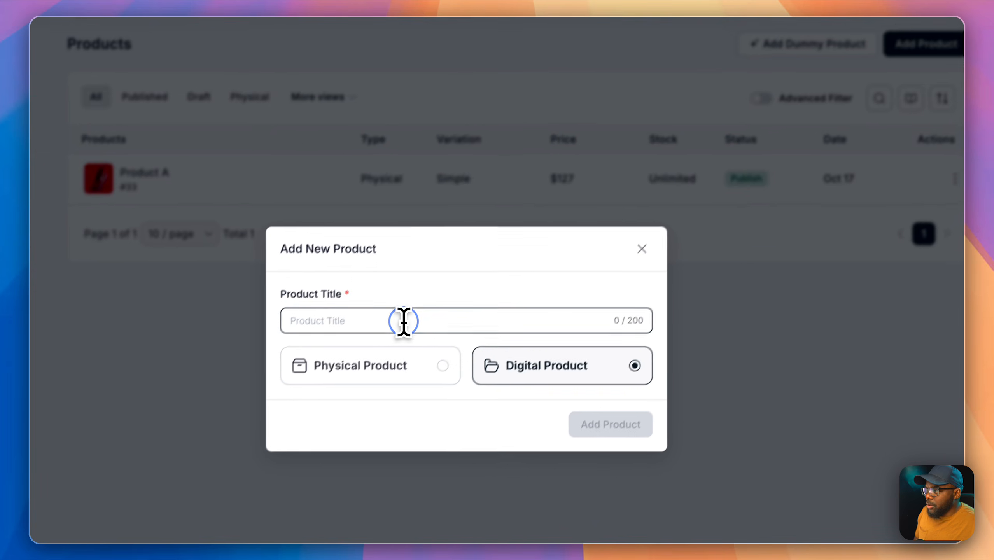
left_click(418, 310)
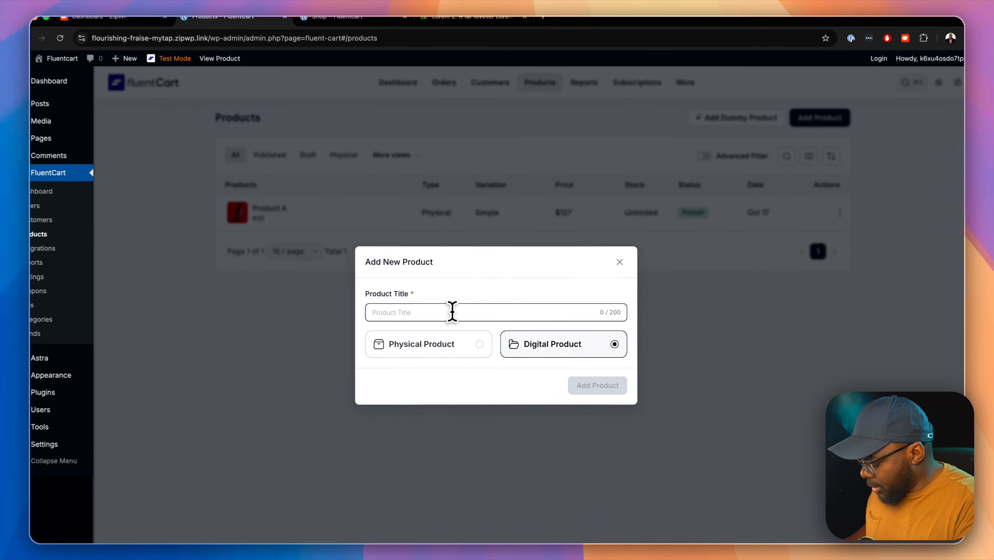
type("Digital Product")
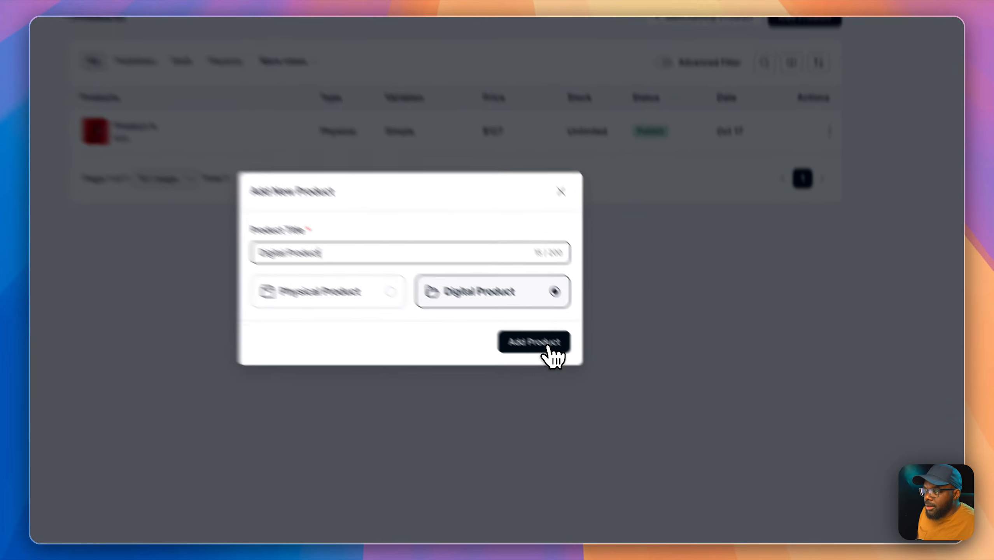
left_click(607, 390)
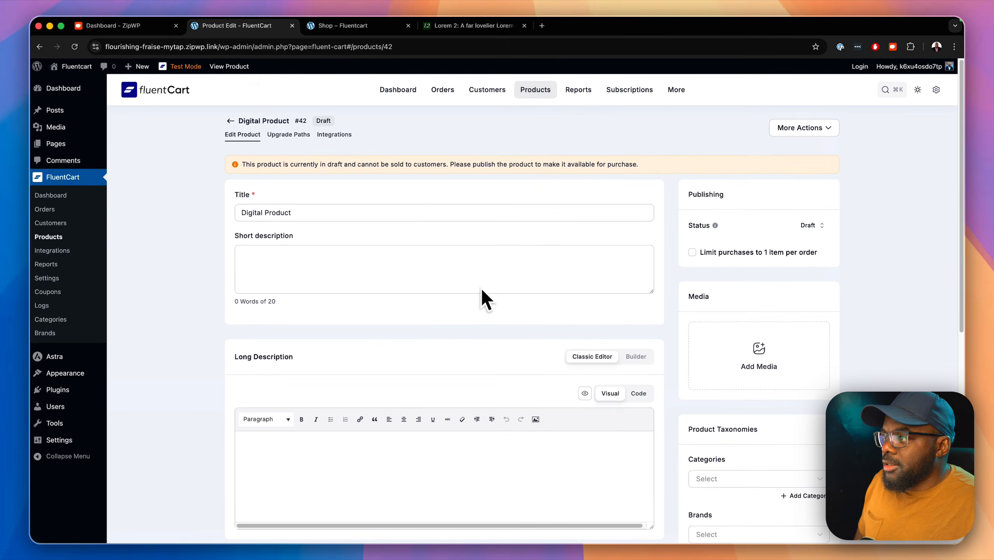
left_click(366, 443)
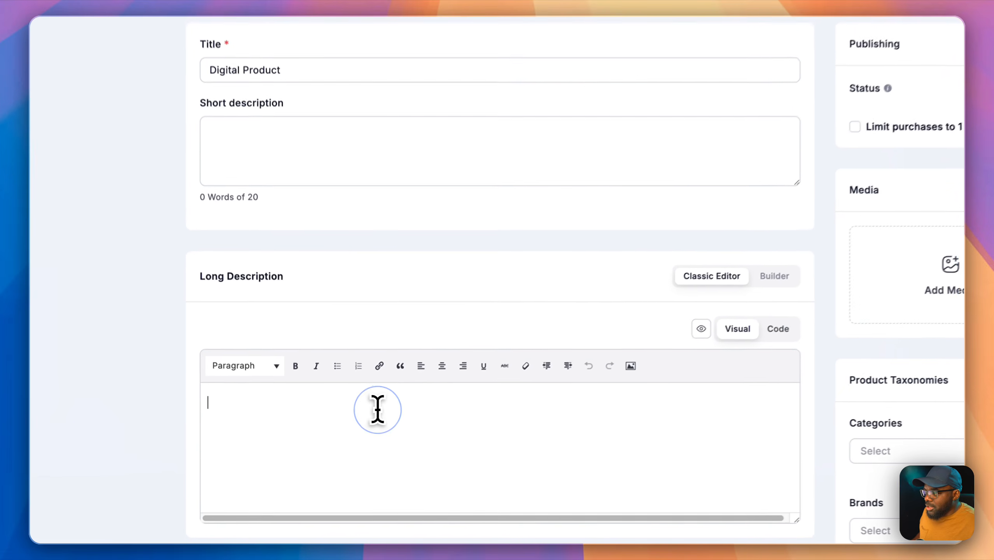
Step: Fill the long and short descriptions with the same Lorem ipsum text
type("Donec nec justo eget felis facilisis fermentum. Aliquam porttitor mauris sit amet orci. Aenean dignissim pellentesque felis.")
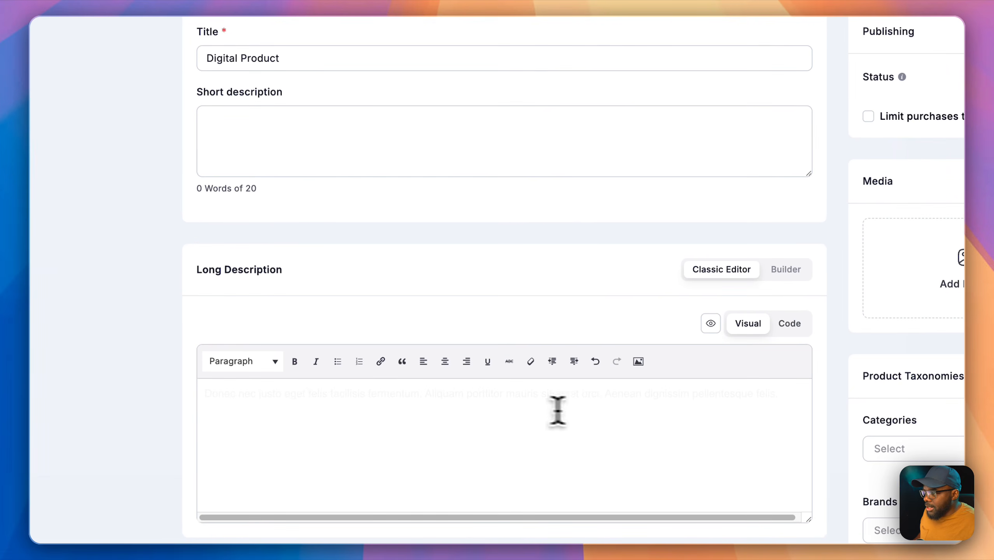
left_click_drag(716, 393, 204, 393)
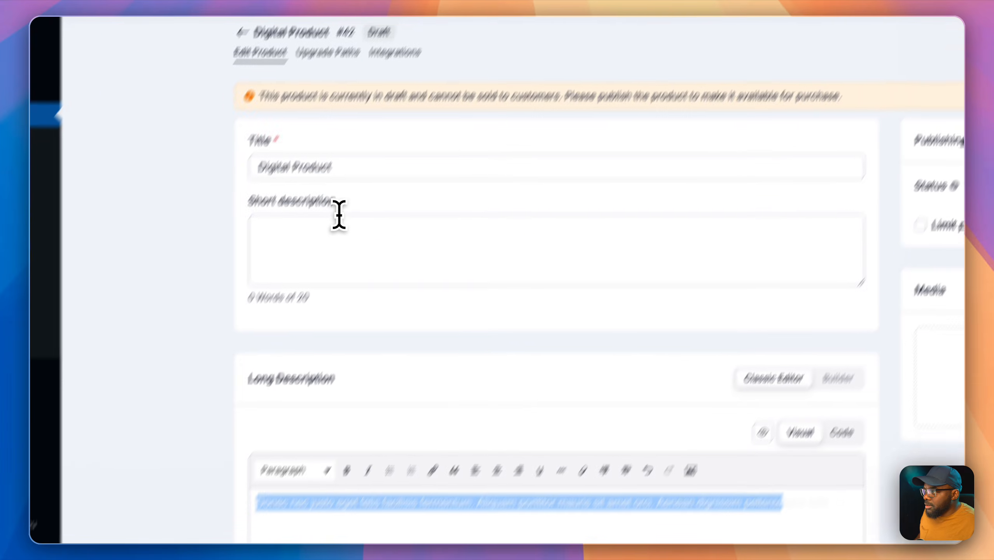
left_click(415, 161)
key("super+v")
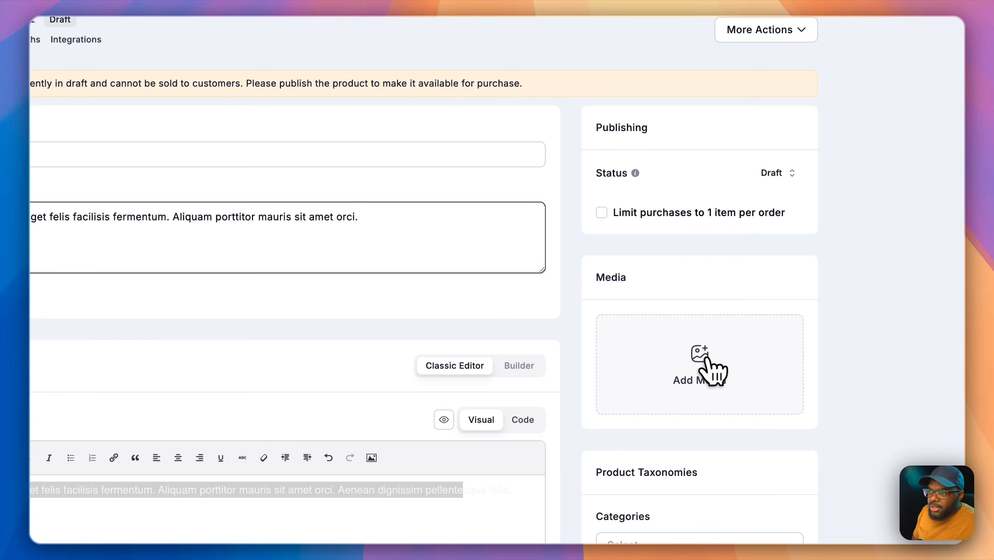
Step: Set the dumbbell workout photo as the product's featured image
left_click(705, 357)
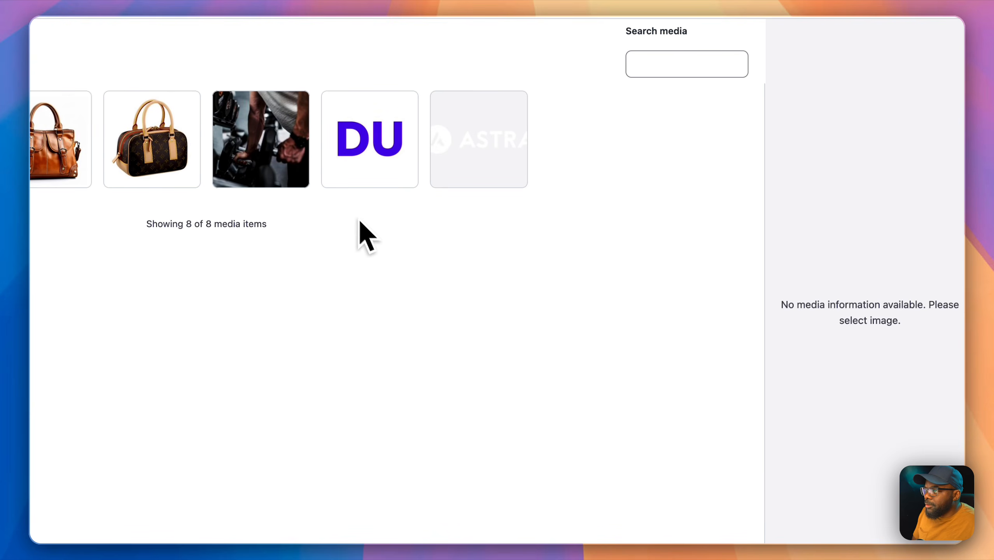
left_click(288, 157)
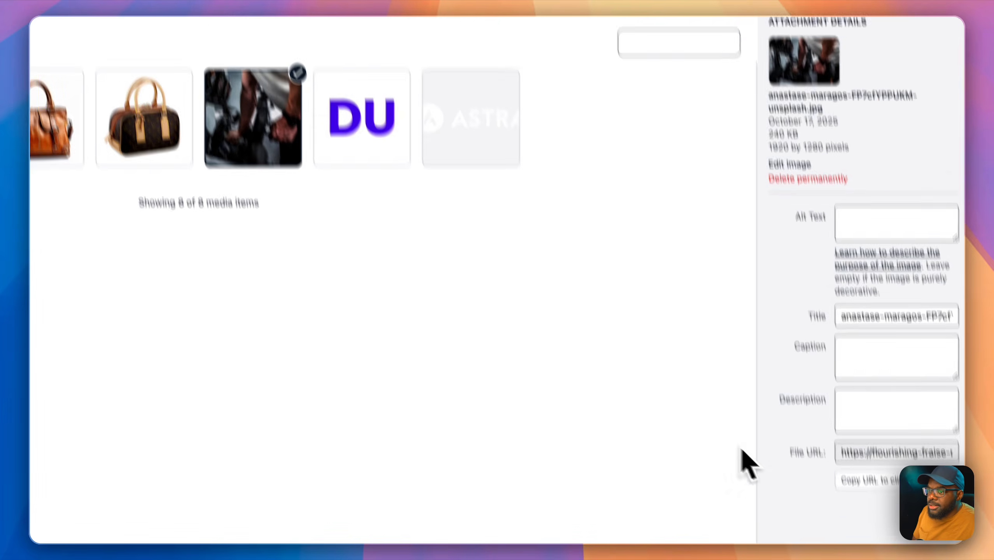
left_click(878, 504)
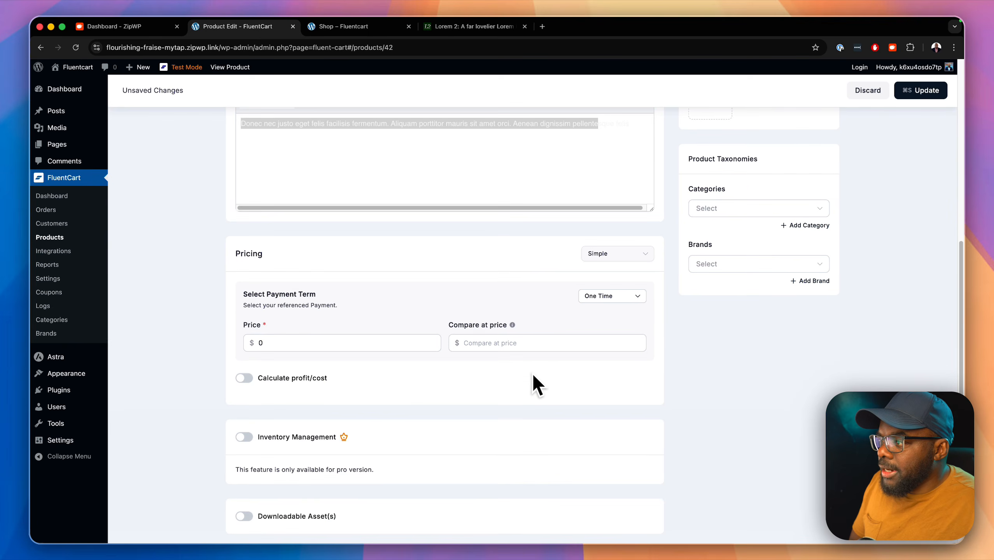
scroll(533, 376, "down", 2)
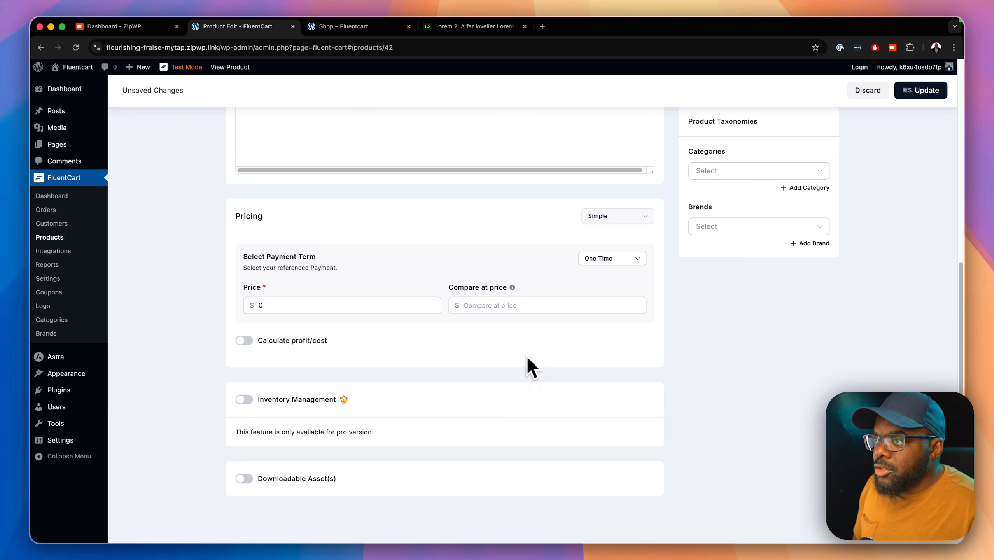
Step: Switch pricing to Simple Variations and set the Digital Product variation's price to 97
left_click(617, 219)
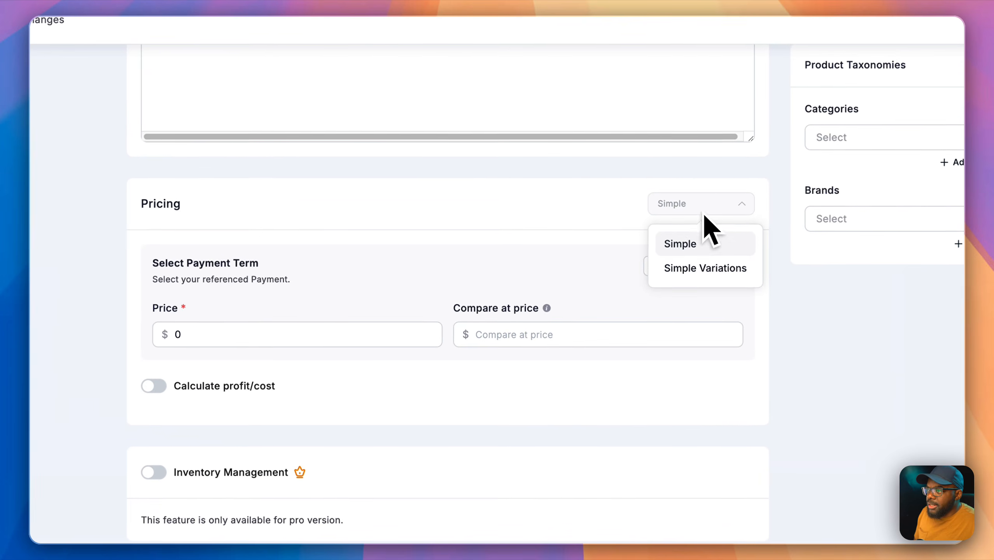
left_click(728, 270)
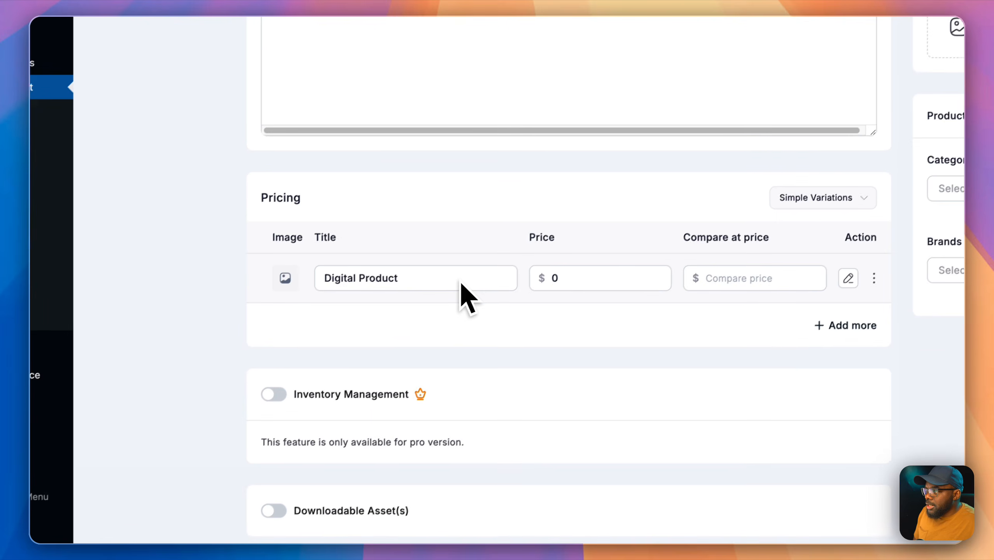
left_click(595, 278)
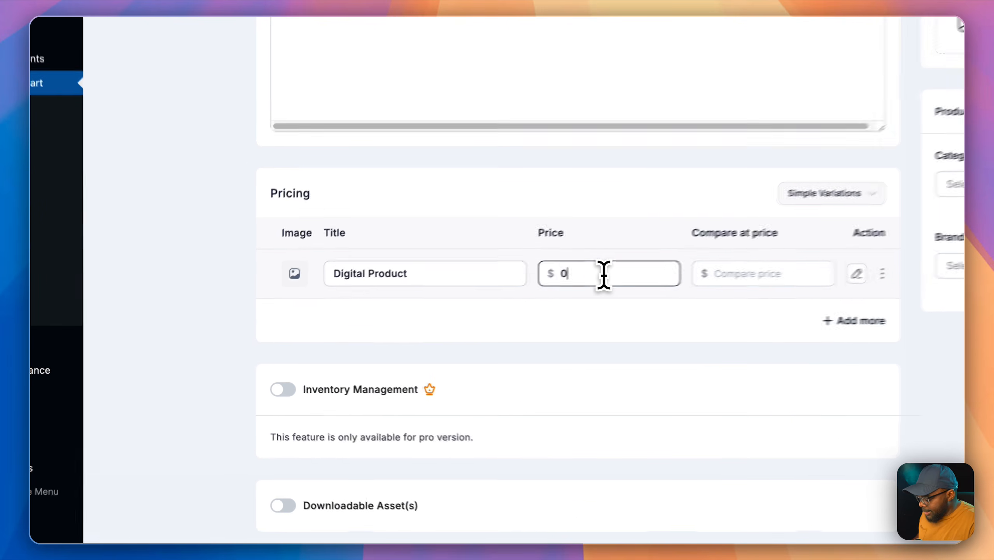
key("BackSpace")
type("97")
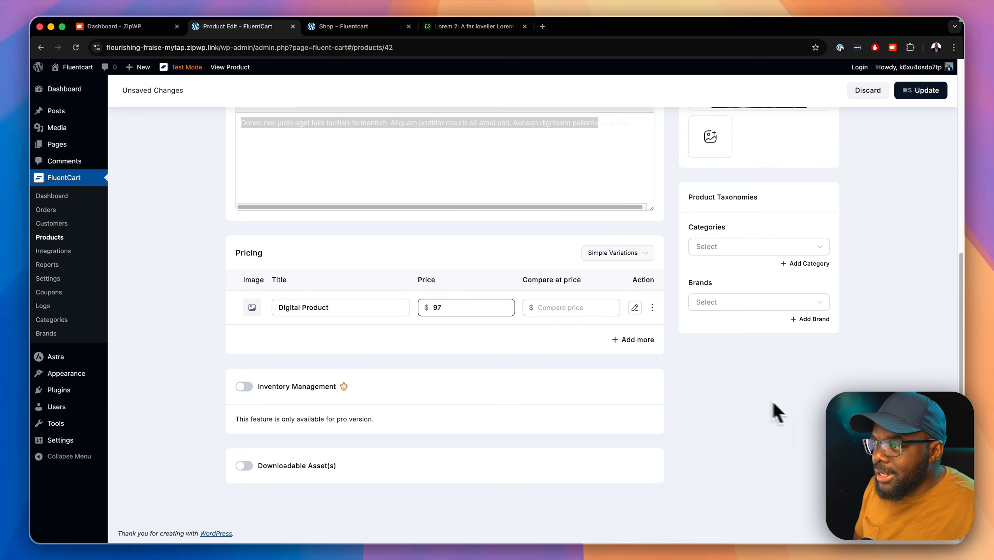
scroll(777, 411, "up", 8)
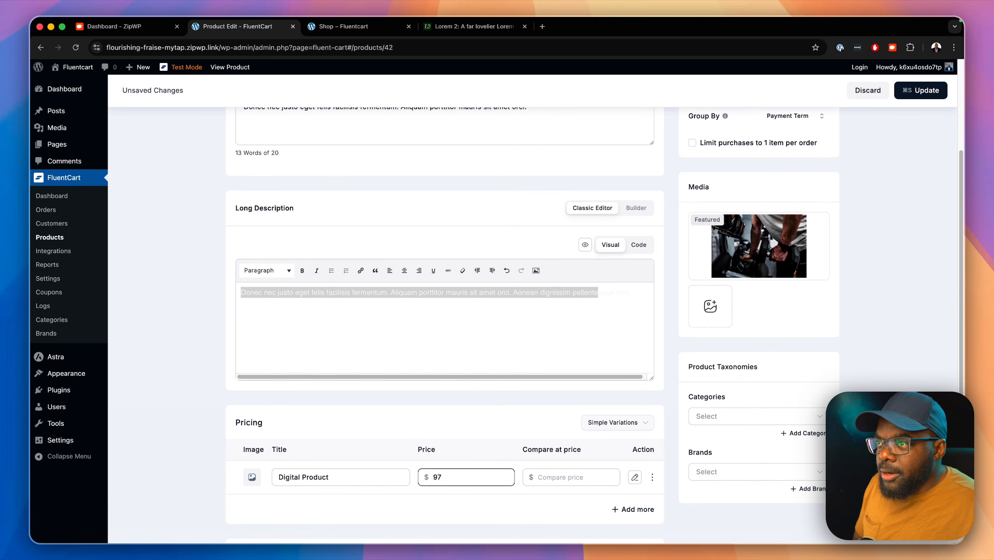
scroll(763, 361, "up", 7)
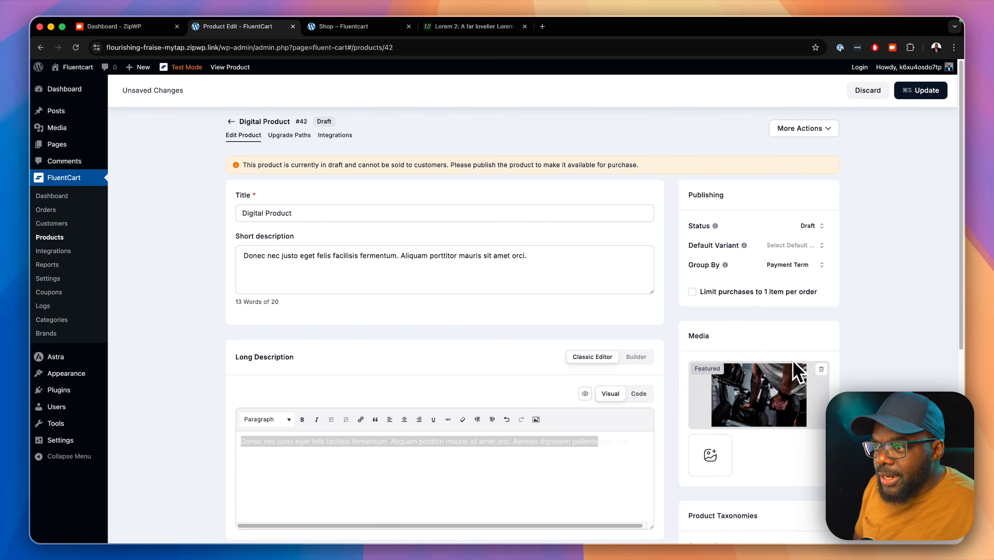
scroll(793, 363, "down", 12)
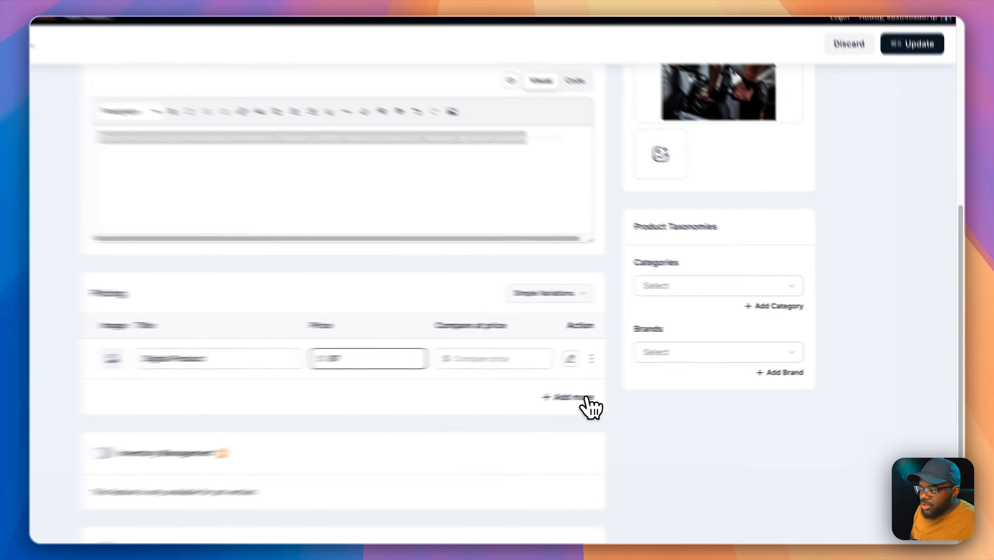
Step: Add a variation titled Lifetime with price 497 and compare-at price 697
left_click(645, 387)
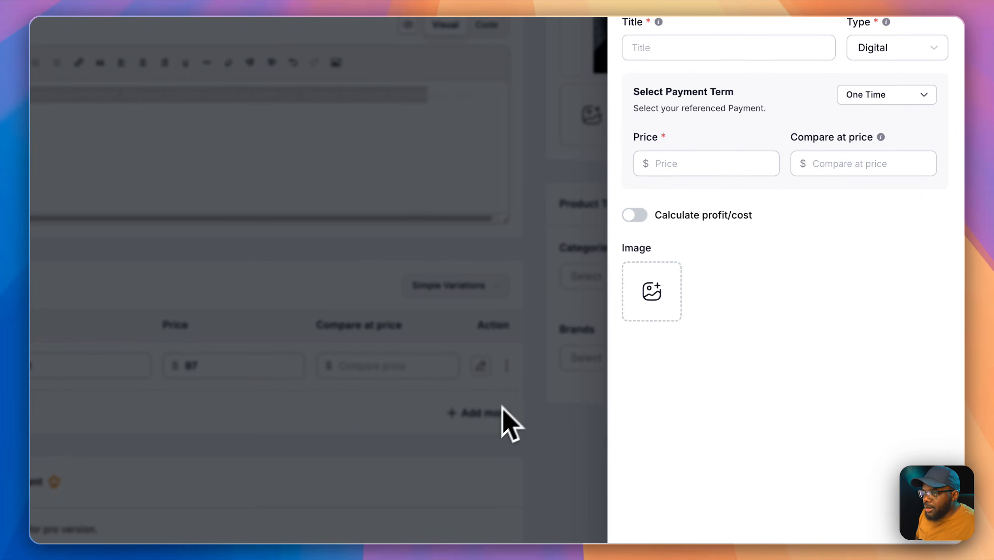
left_click(692, 47)
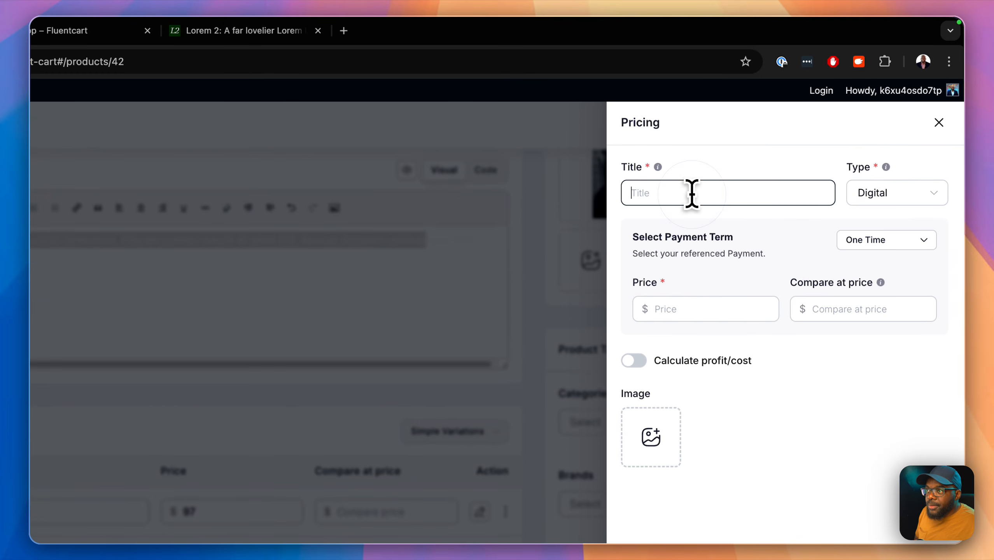
type("Lifetime")
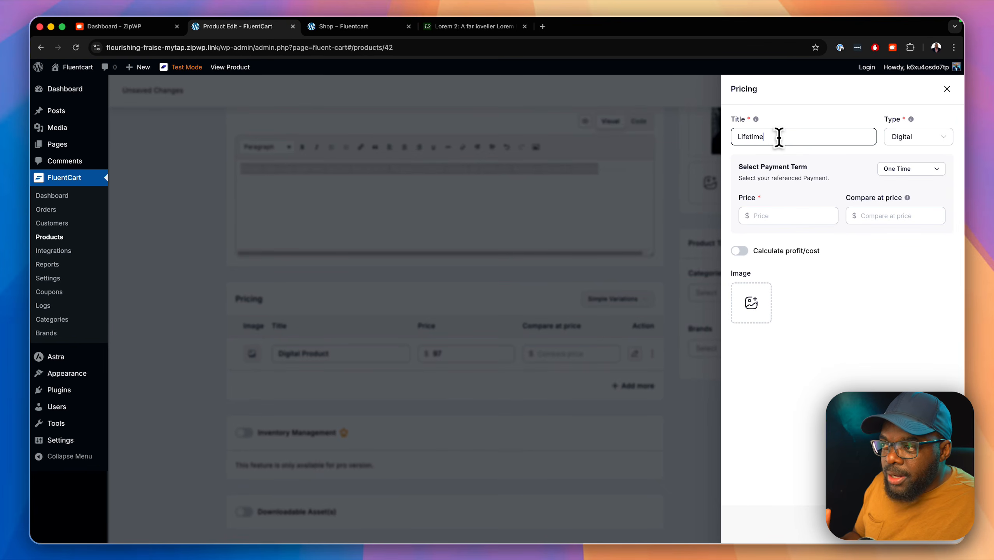
left_click(800, 219)
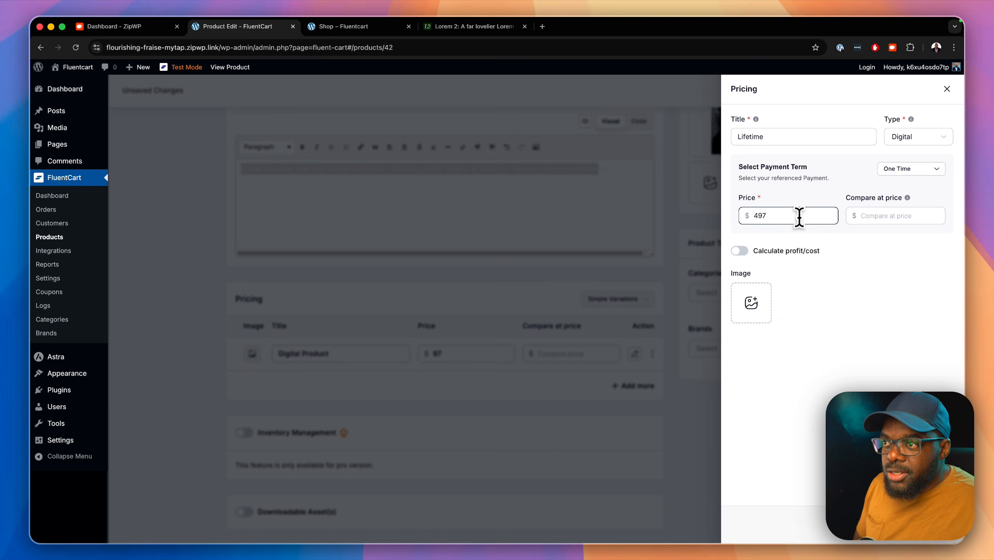
left_click(879, 217)
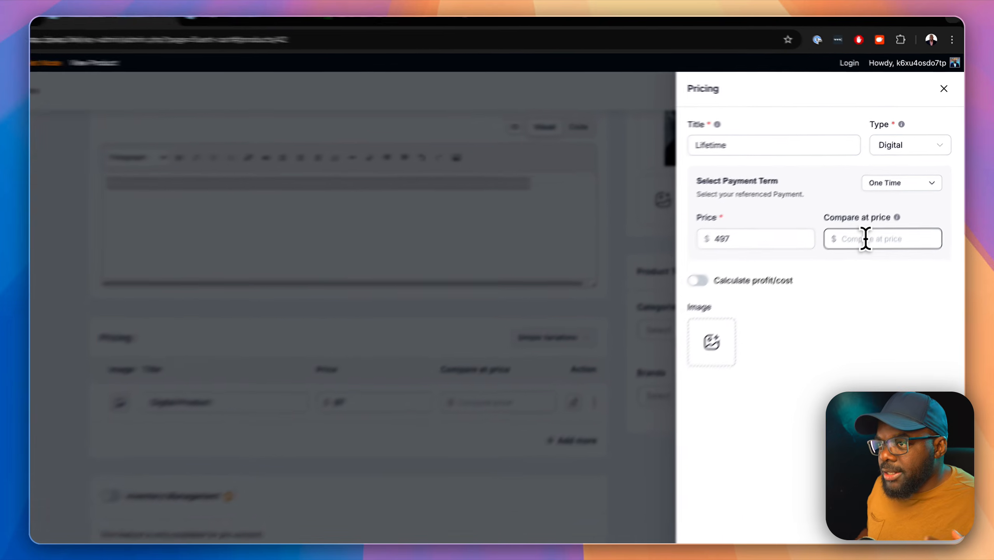
type("697")
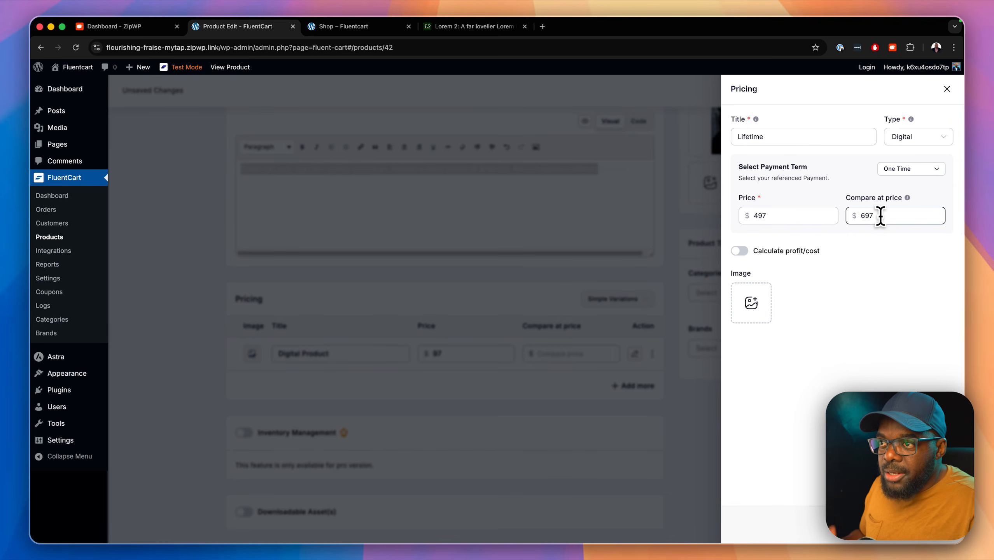
Step: Keep the Lifetime variation one-time, give it the dark photo, and save it
left_click(915, 173)
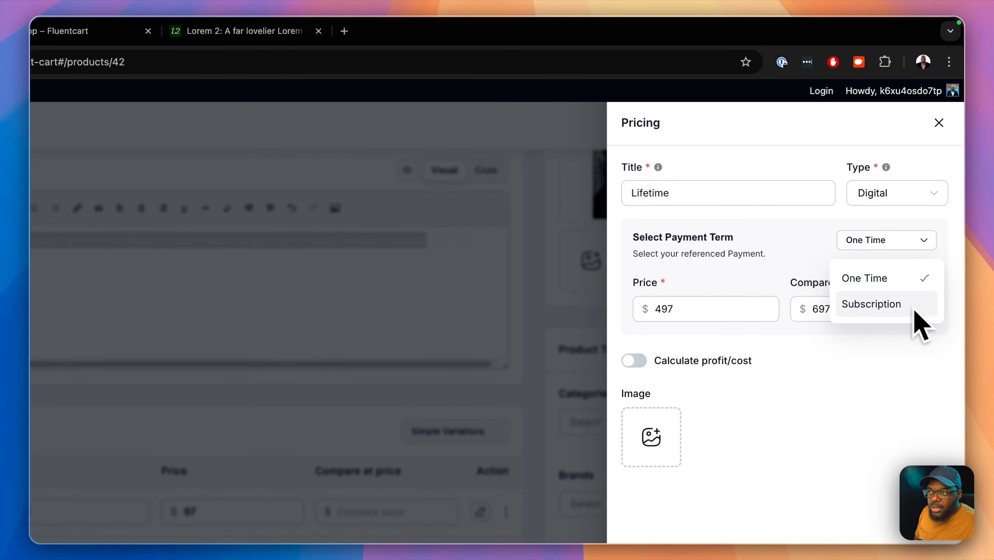
left_click(870, 278)
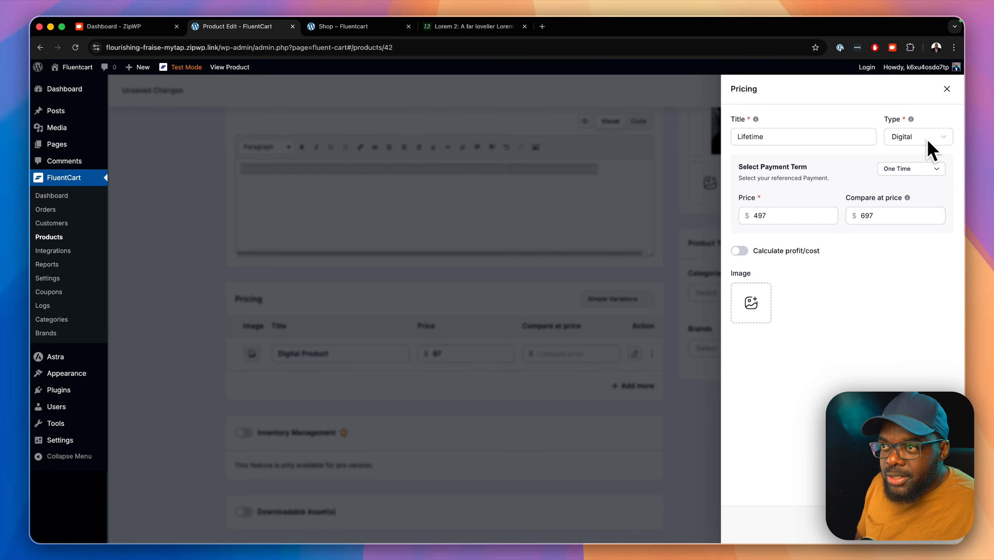
left_click(763, 315)
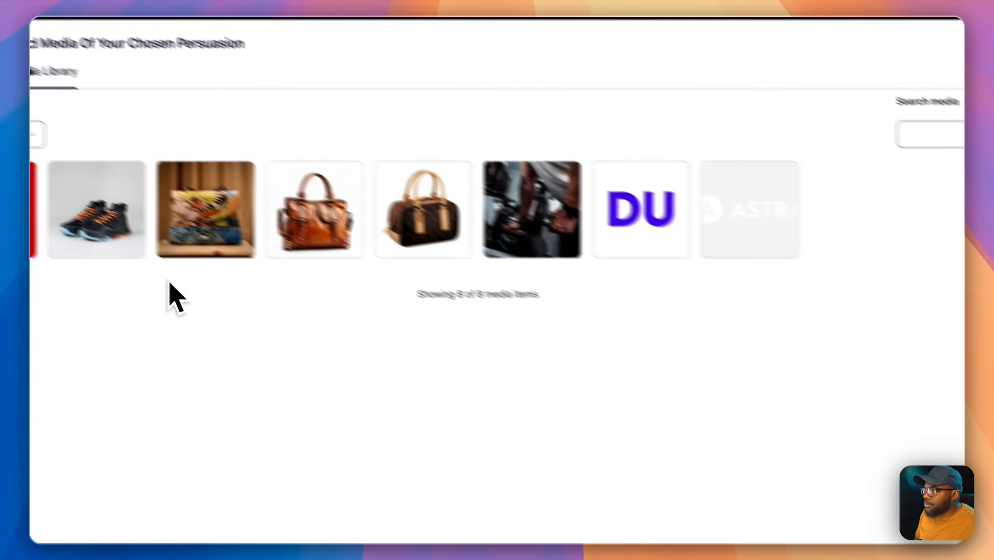
left_click(550, 236)
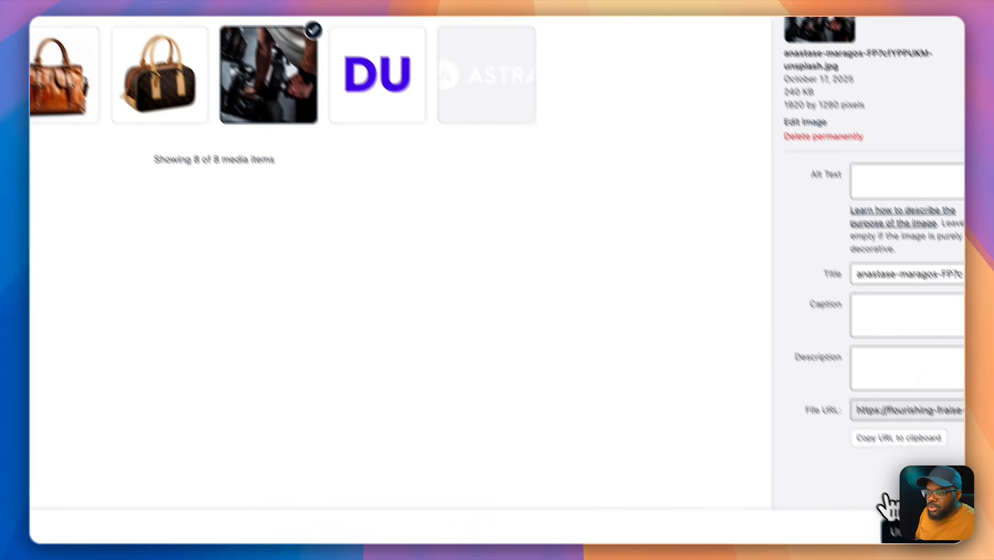
left_click(897, 530)
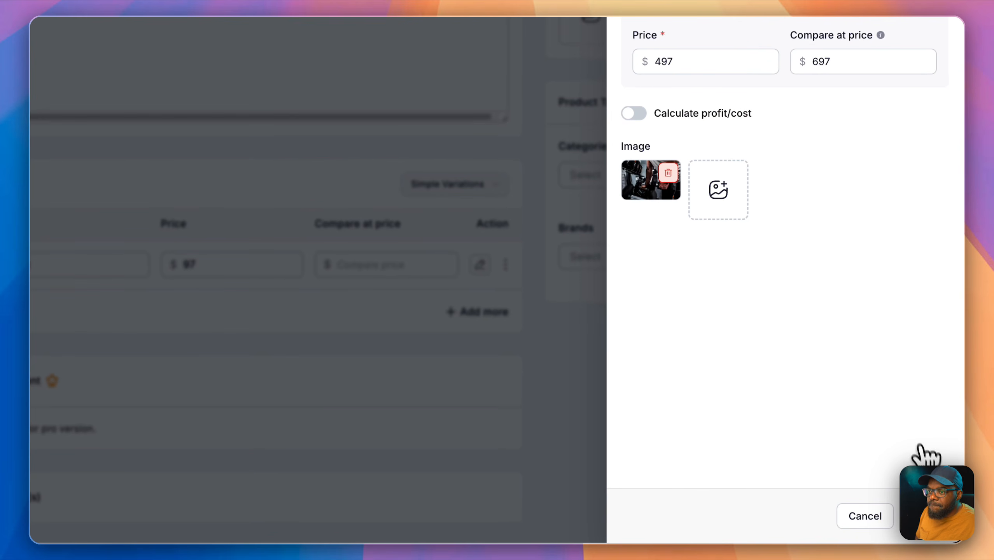
left_click(937, 516)
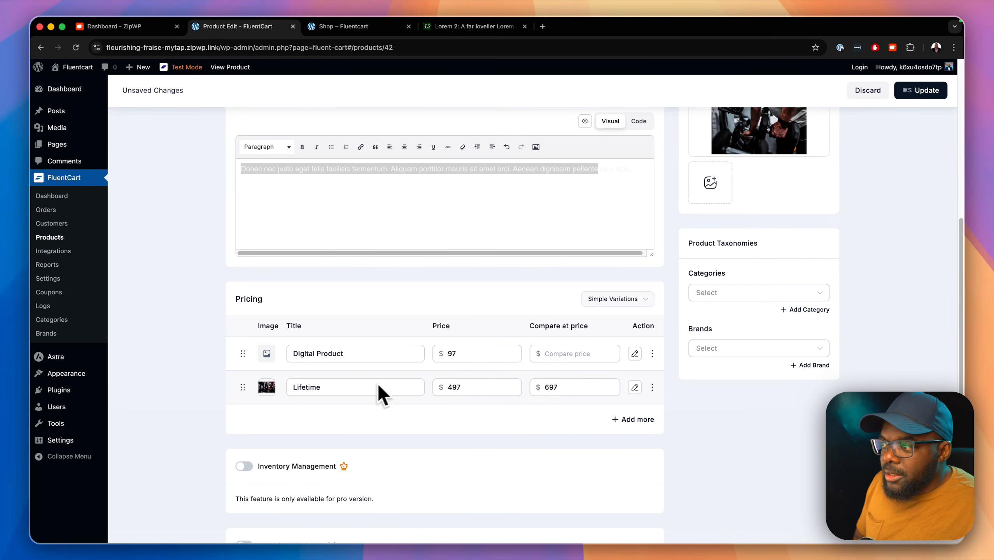
Step: Make the Digital Product variation a yearly subscription with 5 trial days
left_click(634, 353)
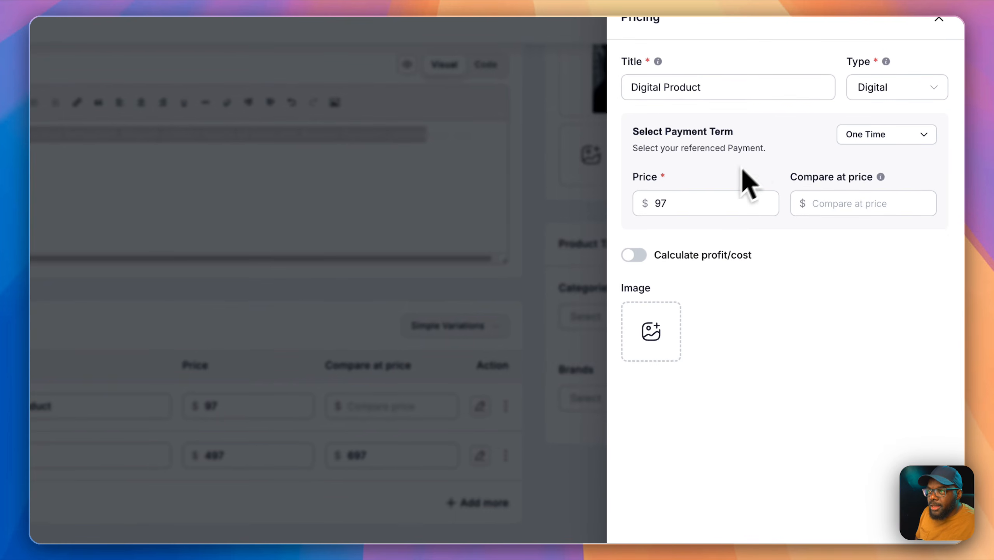
left_click(887, 134)
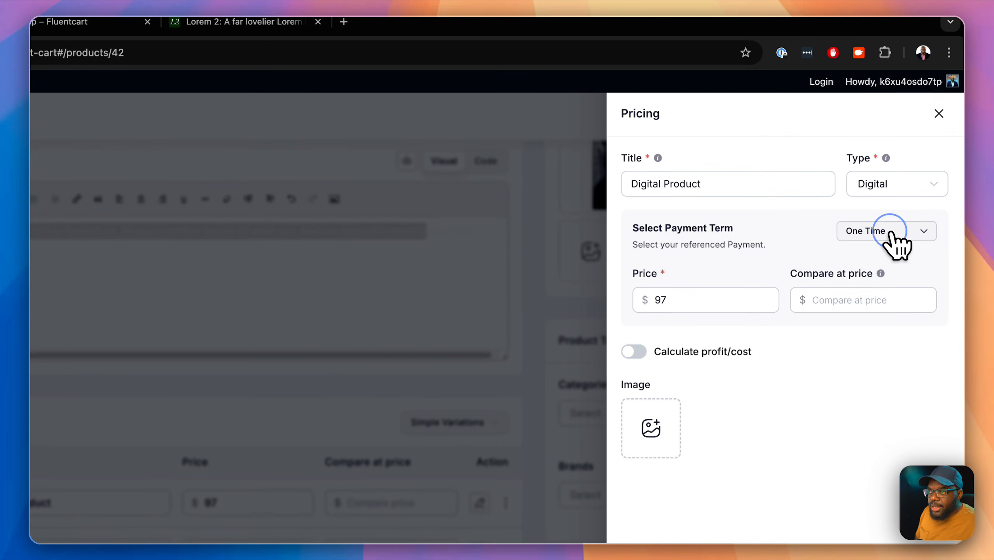
left_click(891, 297)
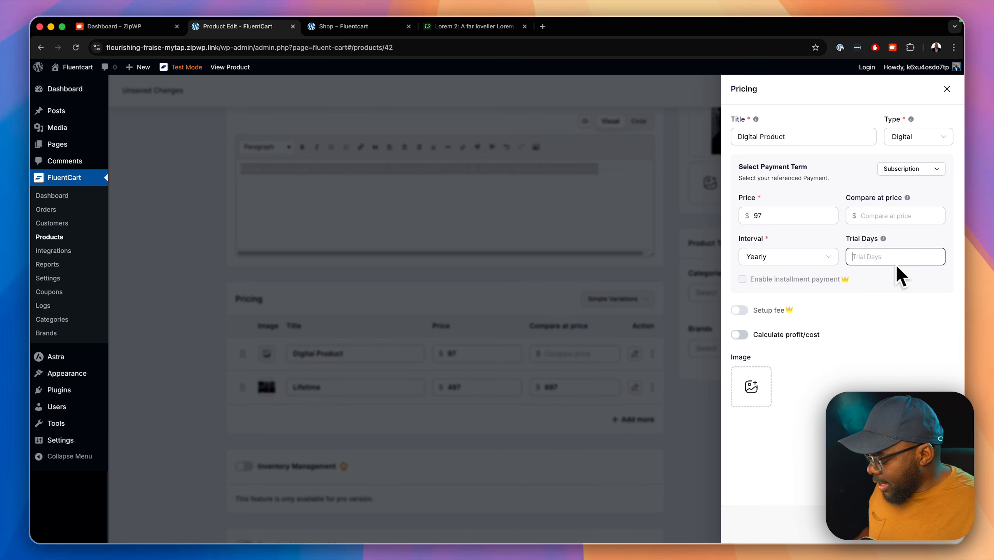
type("5")
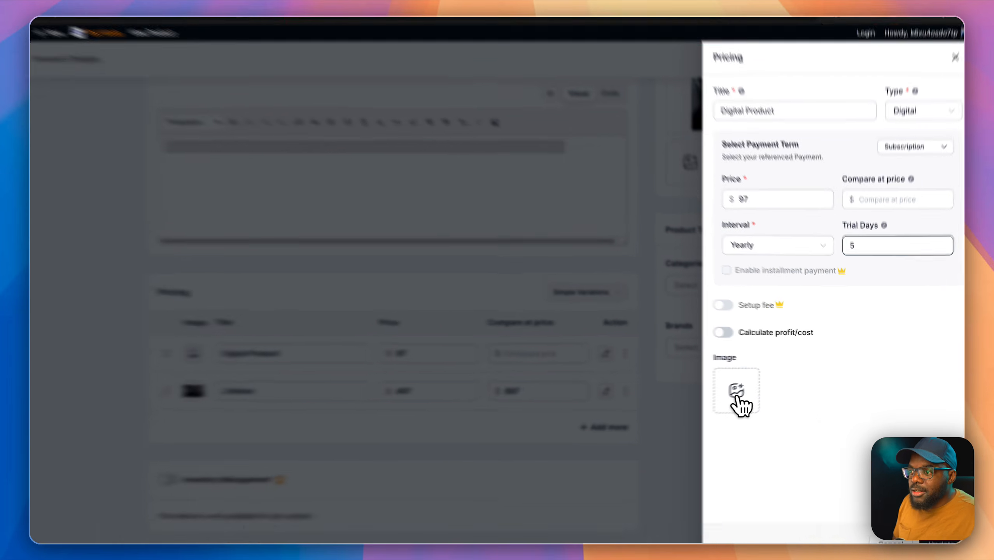
Step: Give the Digital Product variation the same dark photo as its image
left_click(738, 392)
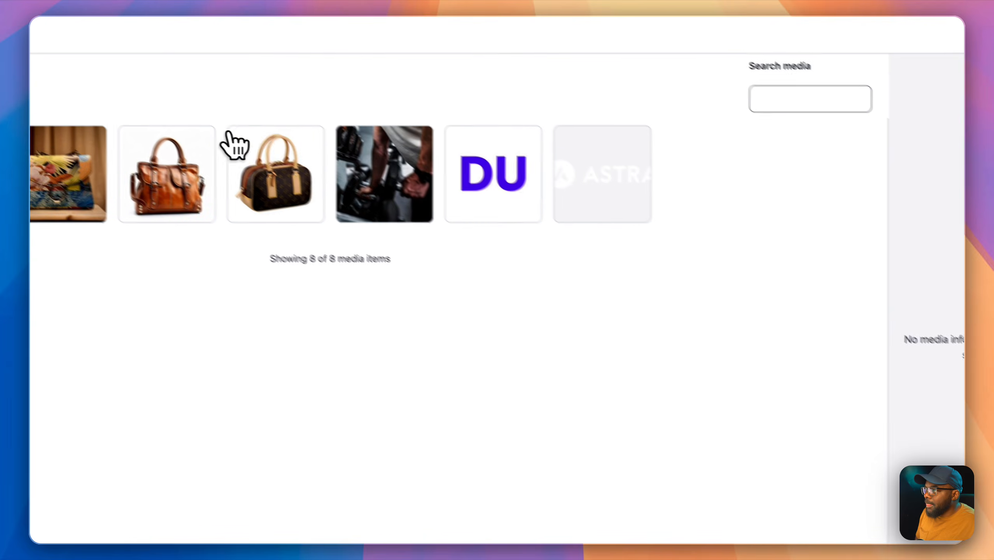
left_click(405, 169)
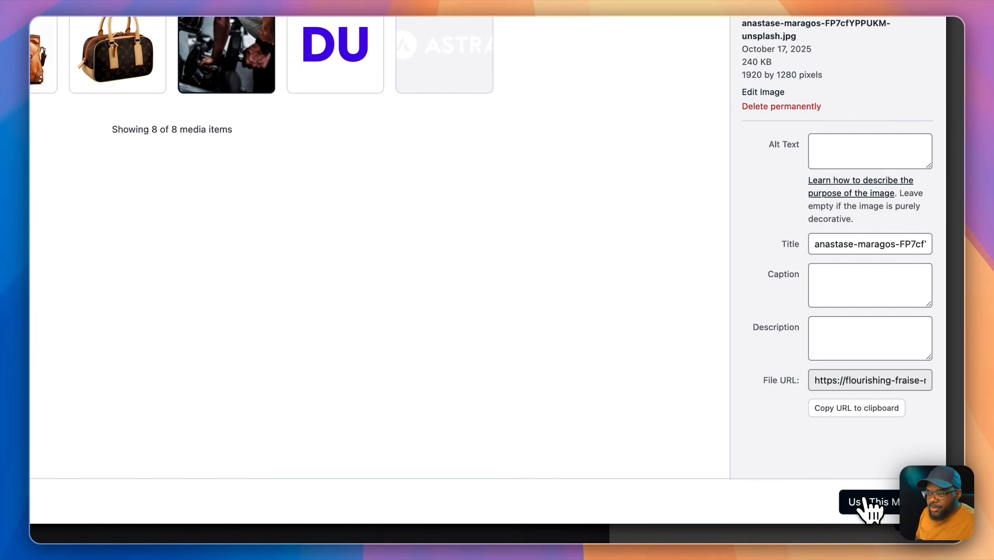
left_click(857, 501)
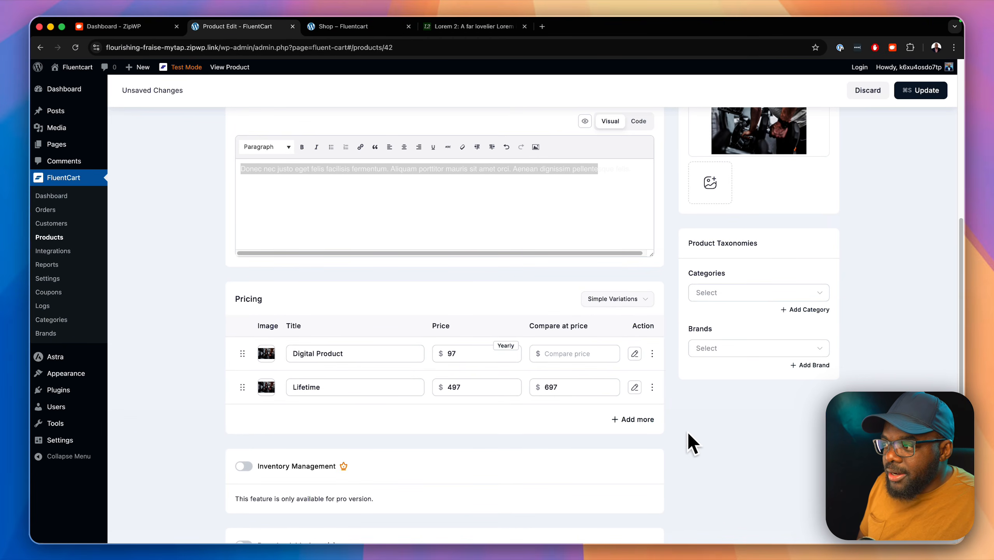
scroll(689, 441, "down", 3)
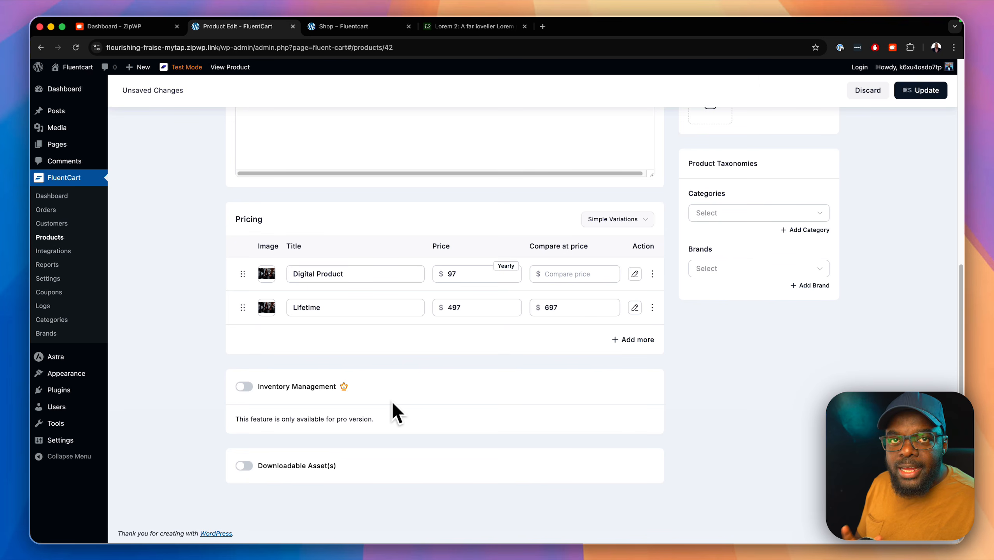
scroll(525, 387, "up", 10)
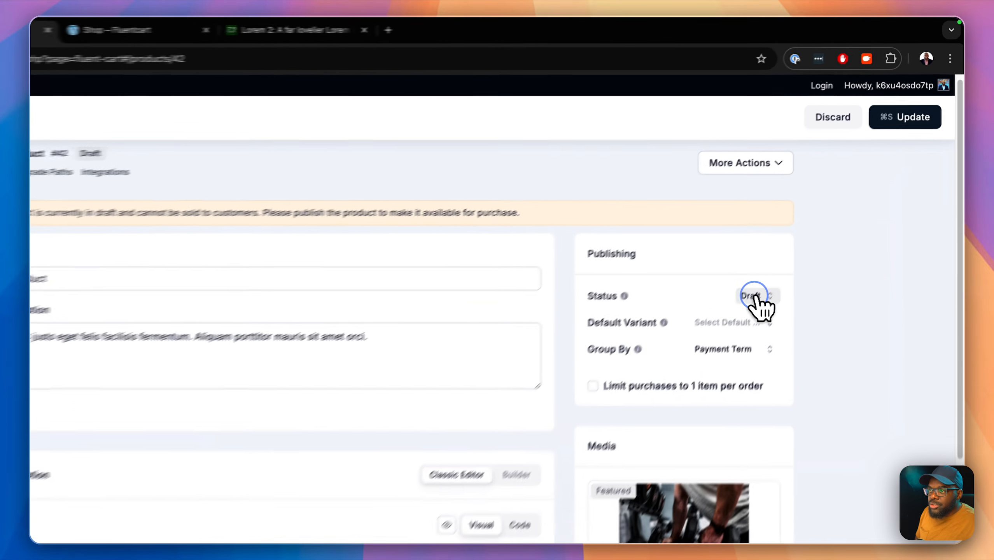
Step: Set Digital Product's status to Publish and update it
left_click(811, 221)
left_click(651, 402)
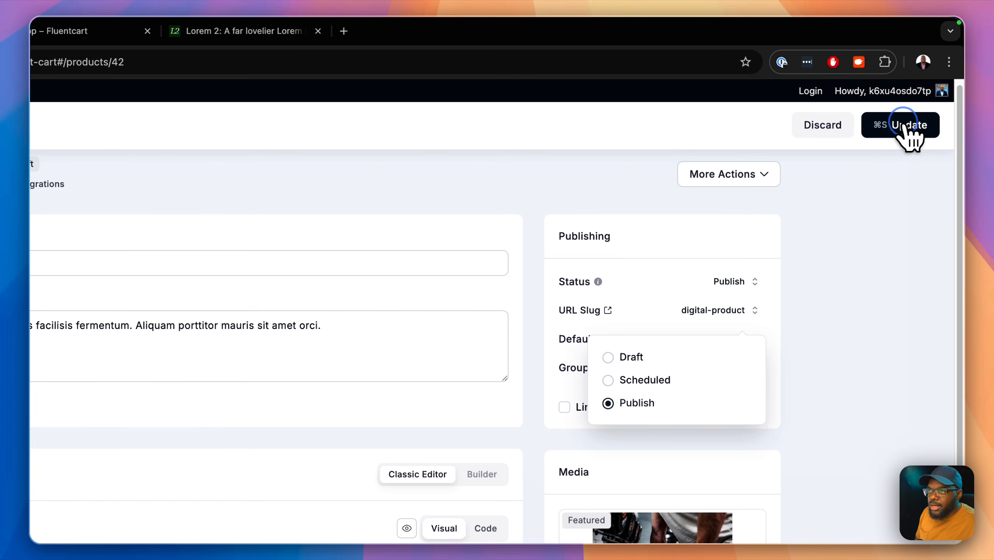
left_click(900, 124)
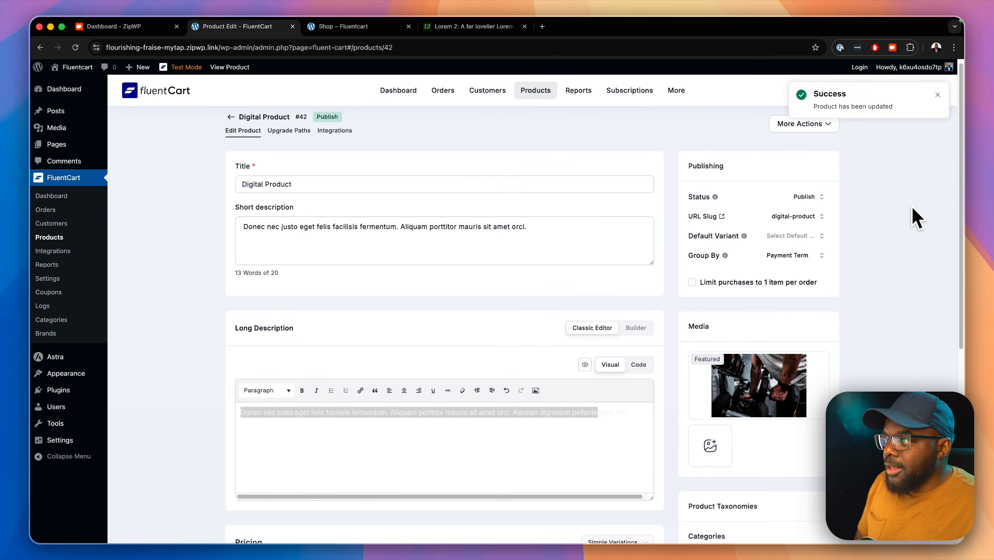
scroll(914, 217, "down", 3)
scroll(914, 217, "up", 3)
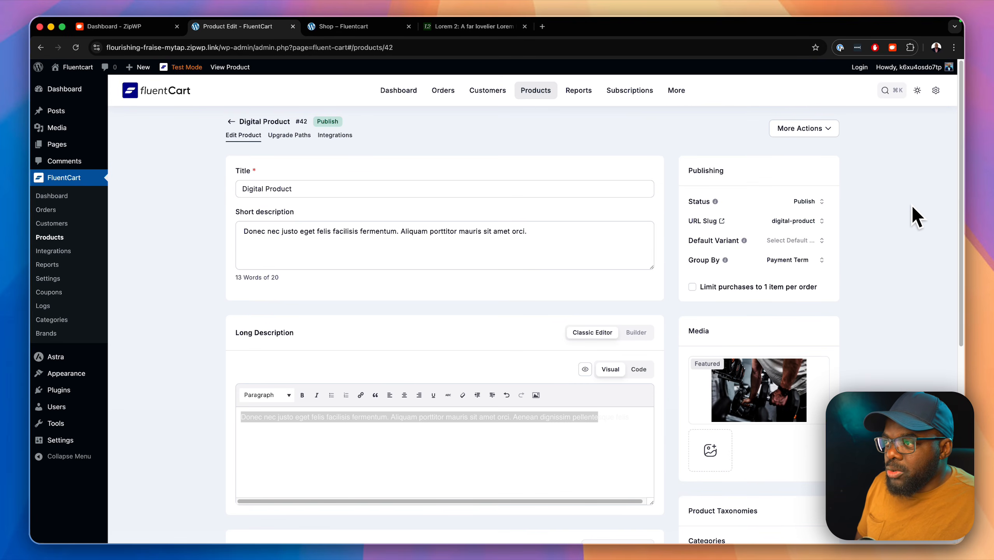
scroll(916, 216, "down", 5)
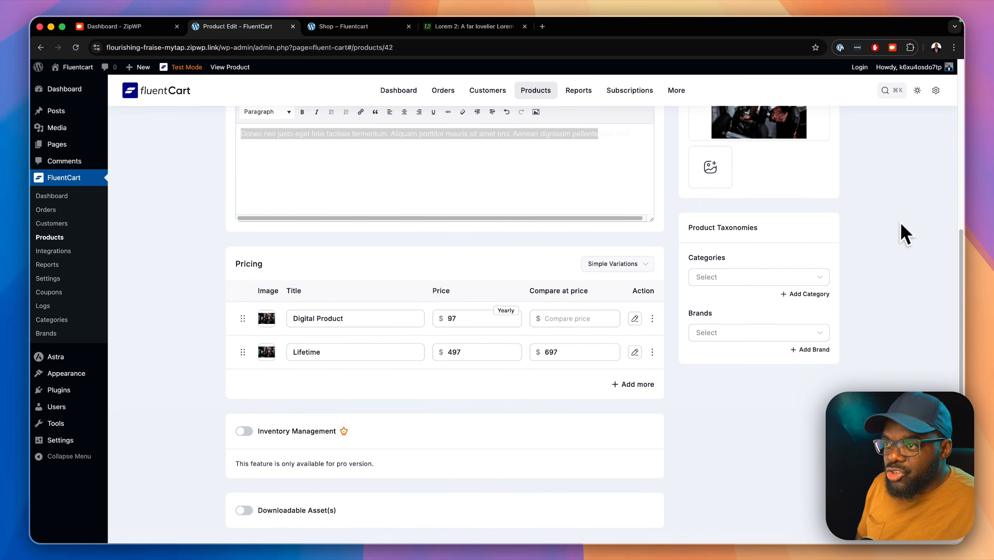
Step: File the product under Digital Products and view its Upgrade Paths, which require FluentCart Pro
left_click(801, 277)
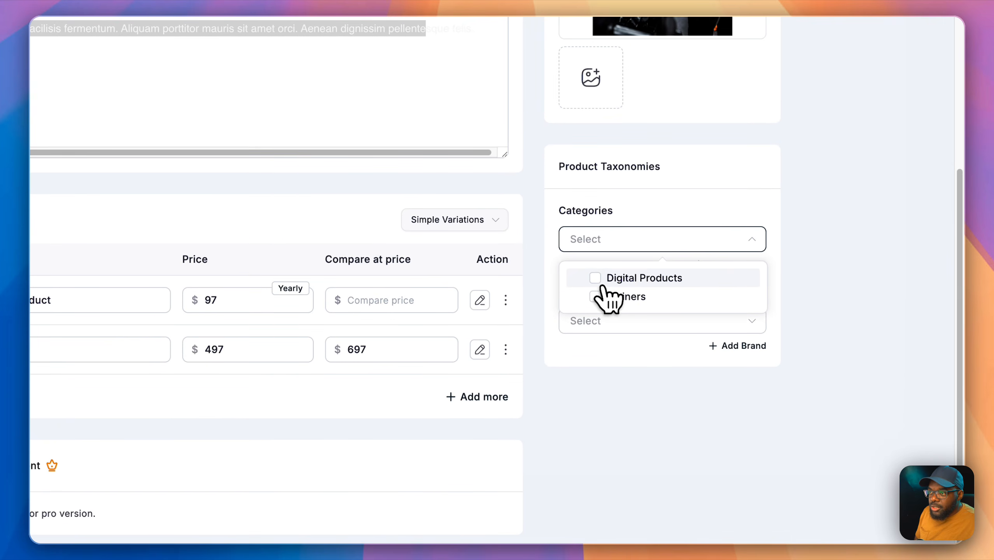
left_click(600, 282)
left_click(840, 278)
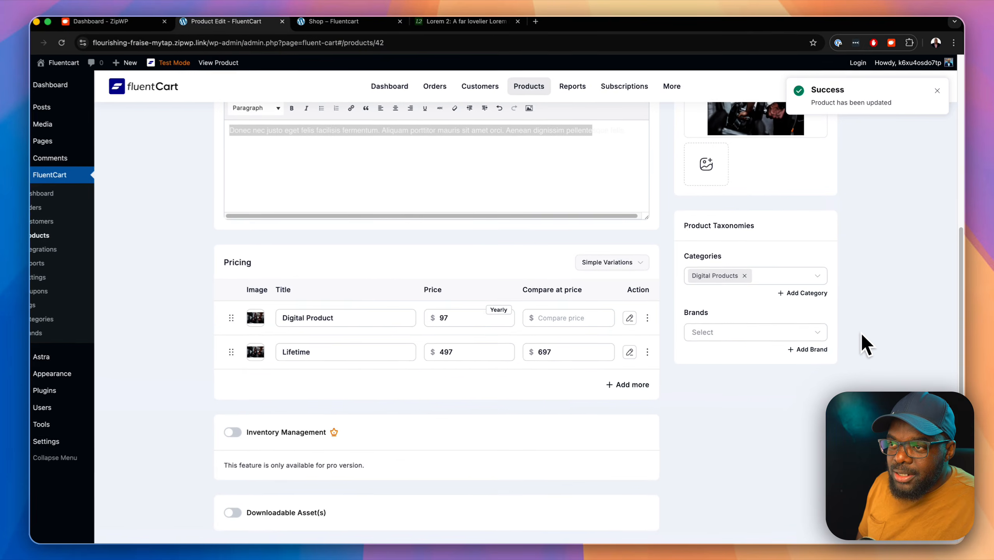
scroll(874, 311, "up", 10)
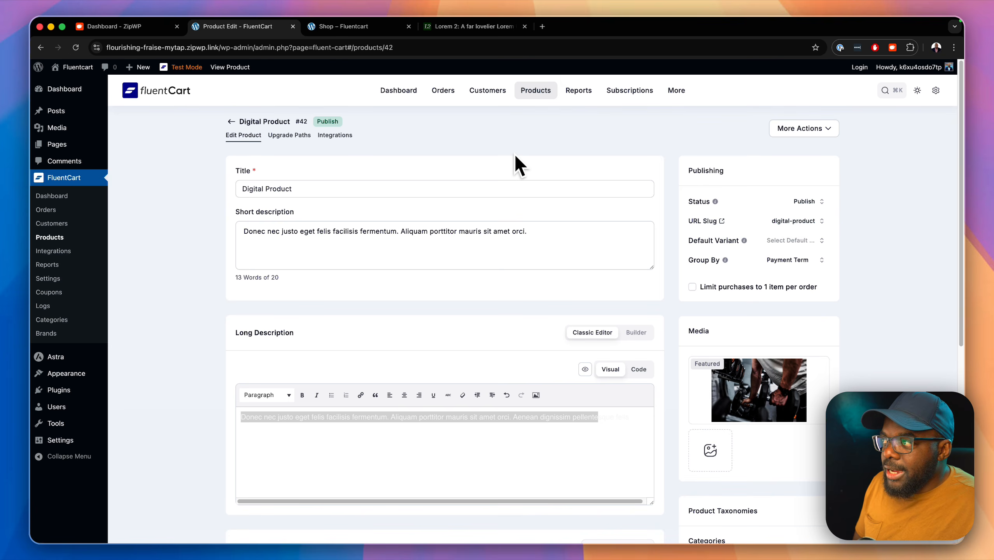
left_click(296, 137)
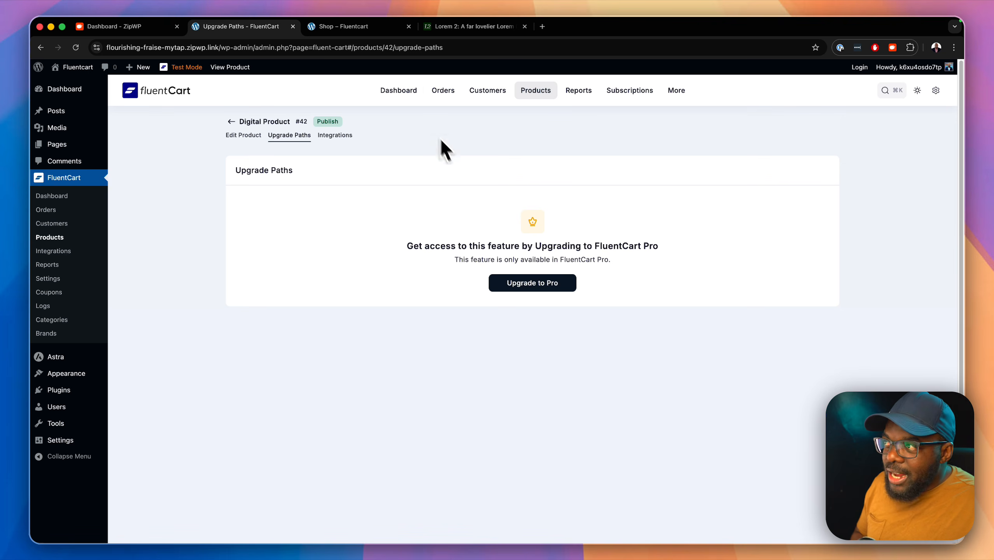
Step: Switch to the live Shop page listing Product A at $127
left_click(368, 32)
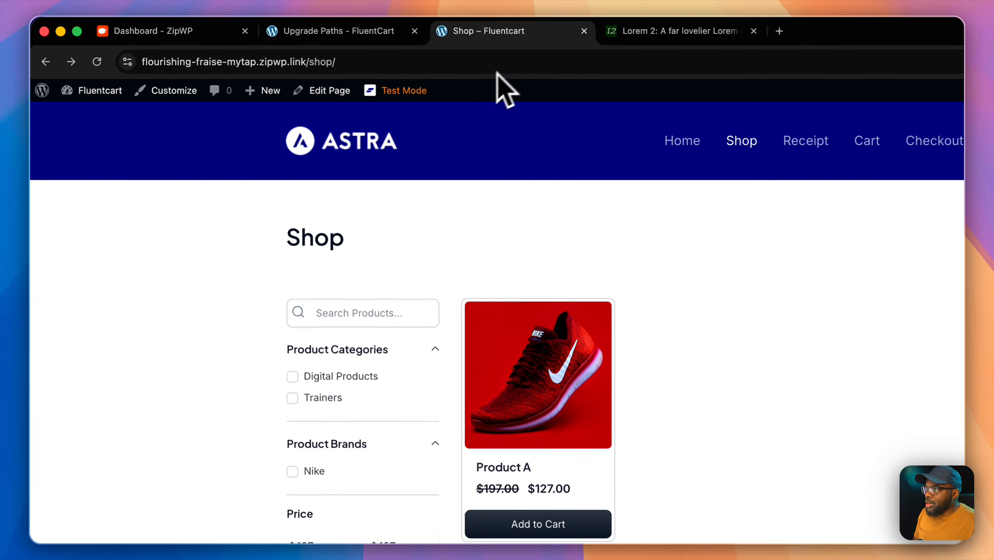
Step: Reload the shop and start checkout for Digital Product's one-time Lifetime option at $497.00
left_click(103, 65)
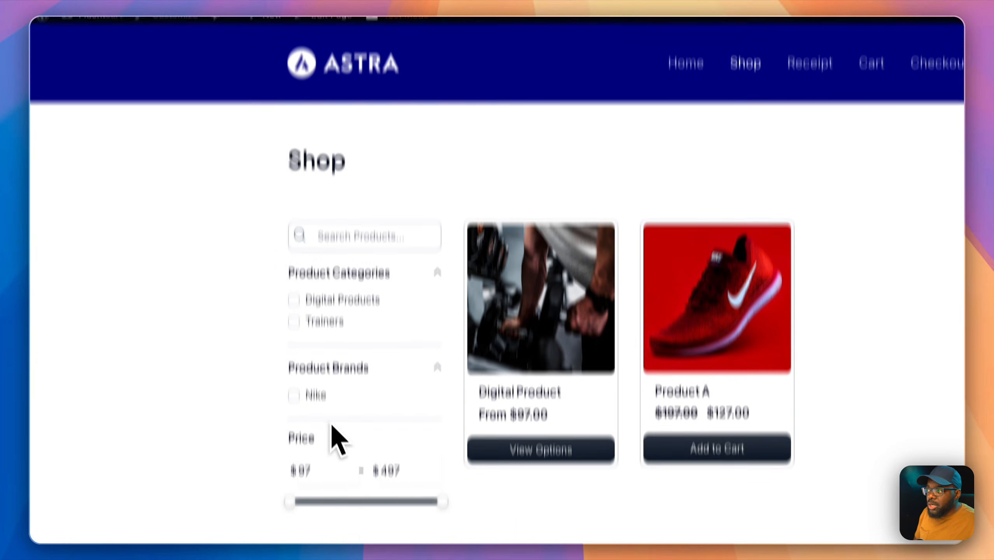
left_click(545, 262)
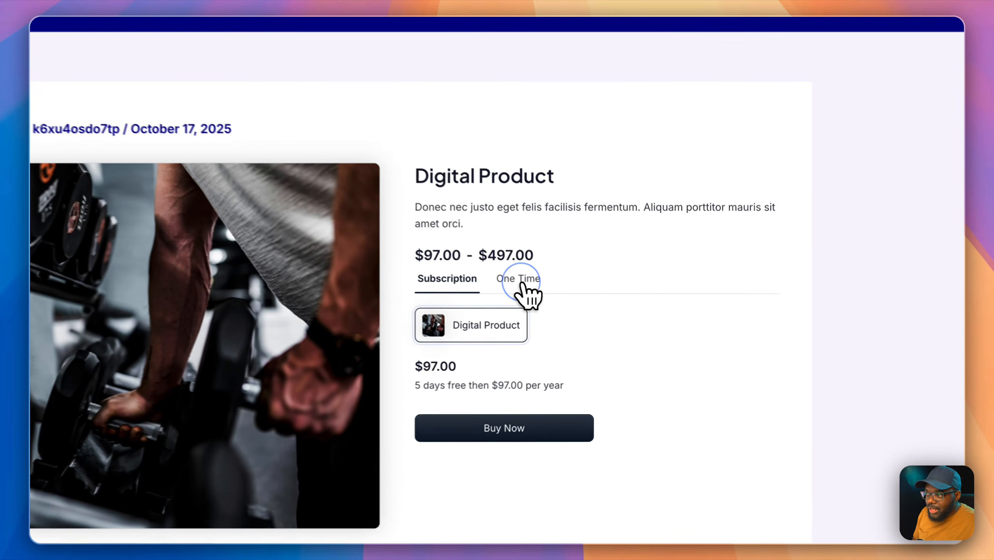
left_click(582, 304)
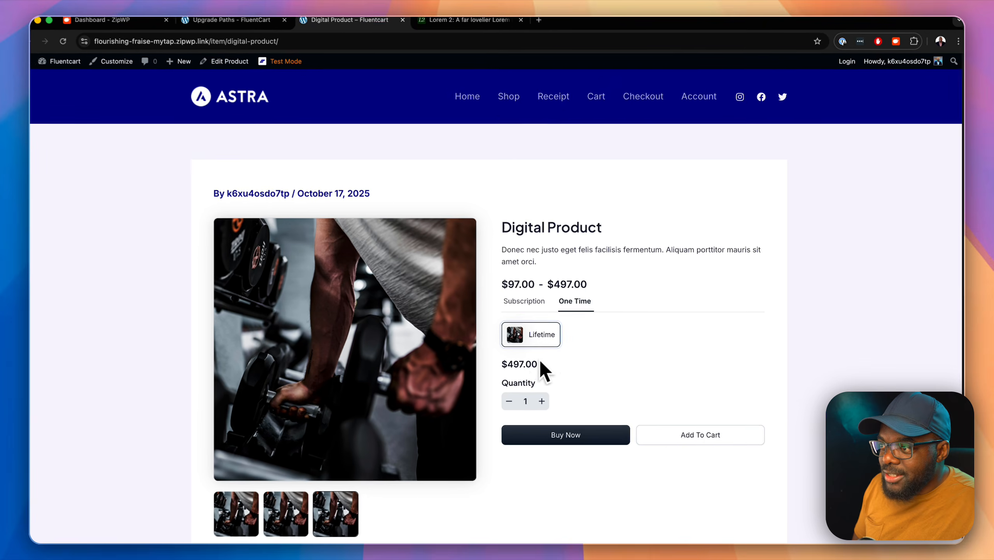
scroll(635, 372, "down", 10)
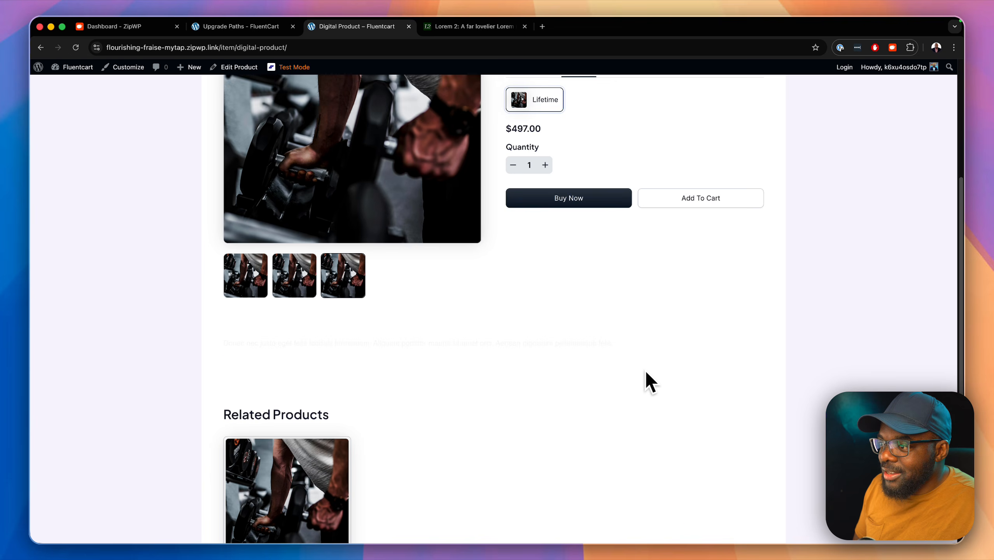
scroll(646, 371, "up", 10)
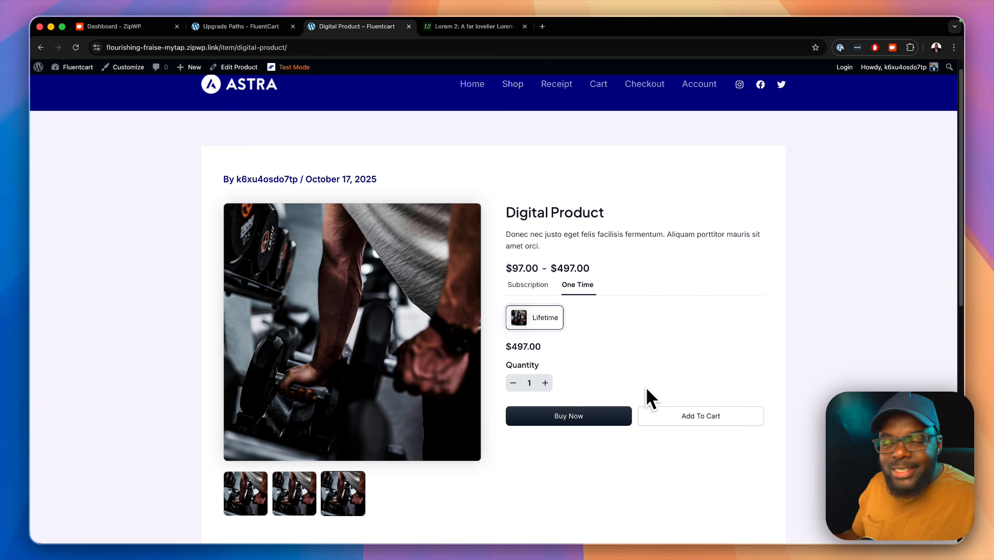
left_click(617, 416)
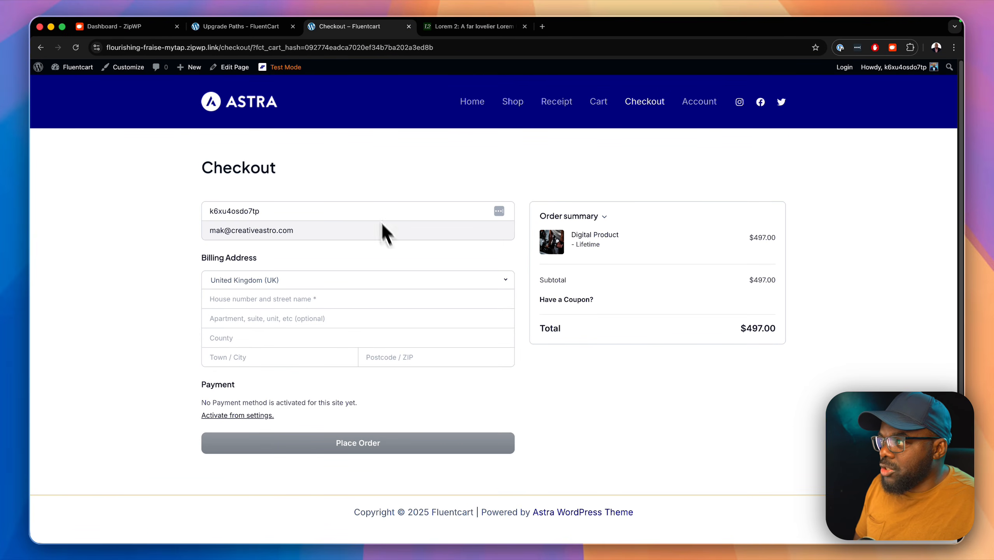
Step: Switch back to the Upgrade Paths – FluentCart tab for Digital Product #42
left_click(243, 27)
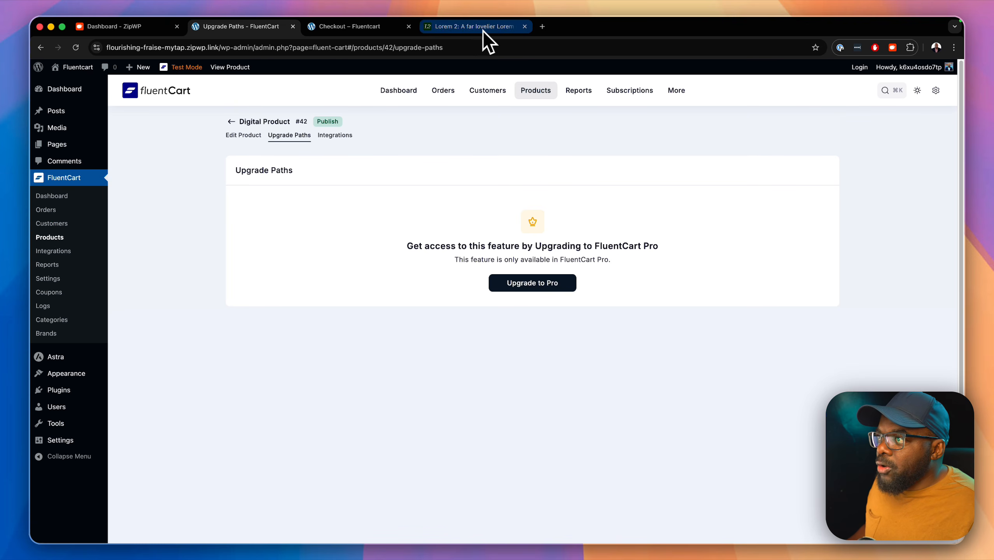
Step: Load fluentcart.com in the Lorem 2 tab and open the customer account area
left_click(517, 26)
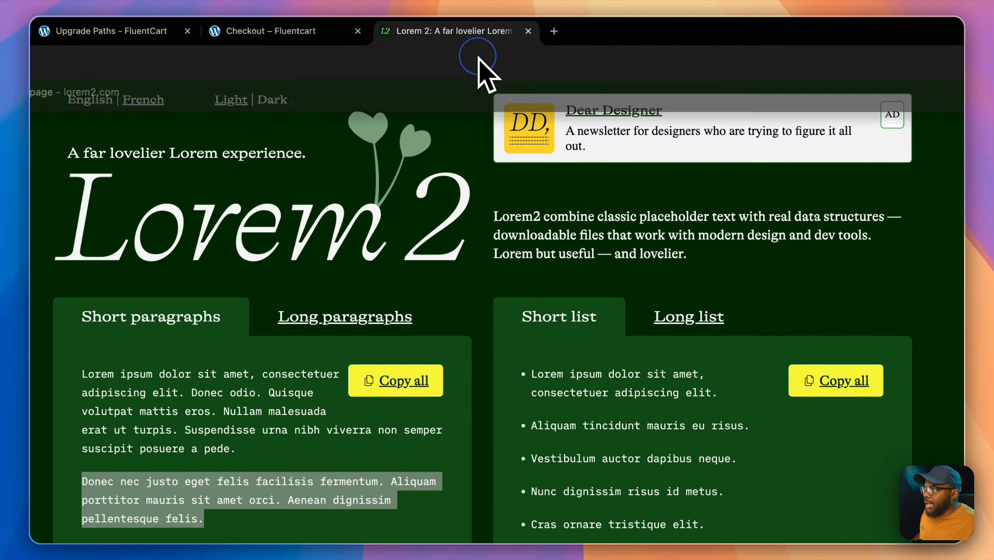
left_click(479, 59)
type("fluentcart")
key("Return")
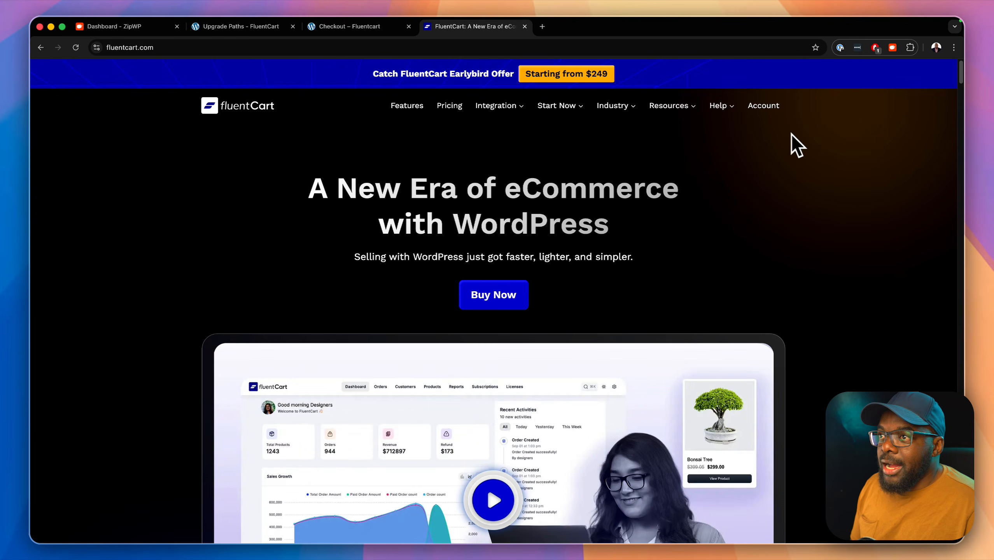
left_click(768, 110)
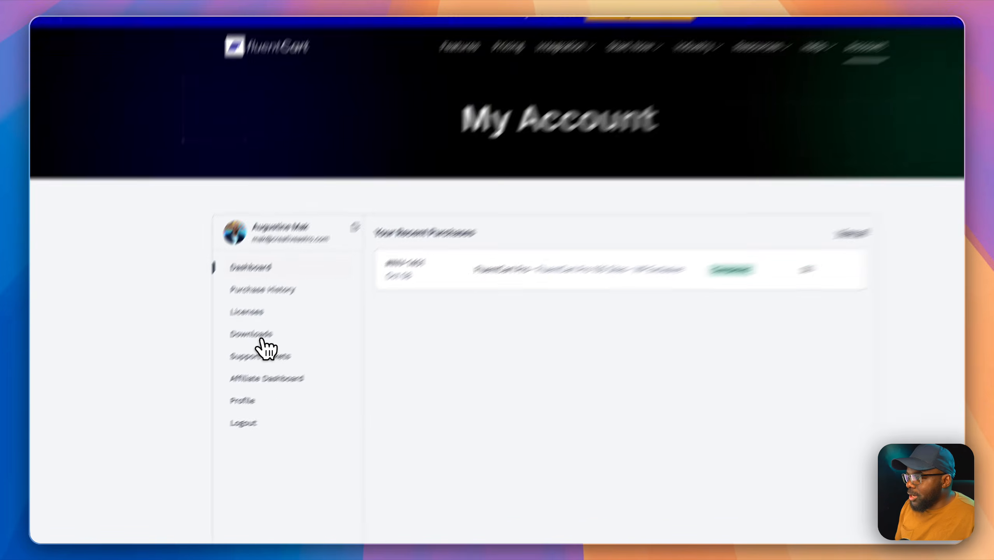
Step: Download fluent-cart-pro-1.2.1.zip from Account Downloads and return to the store admin tab
left_click(231, 358)
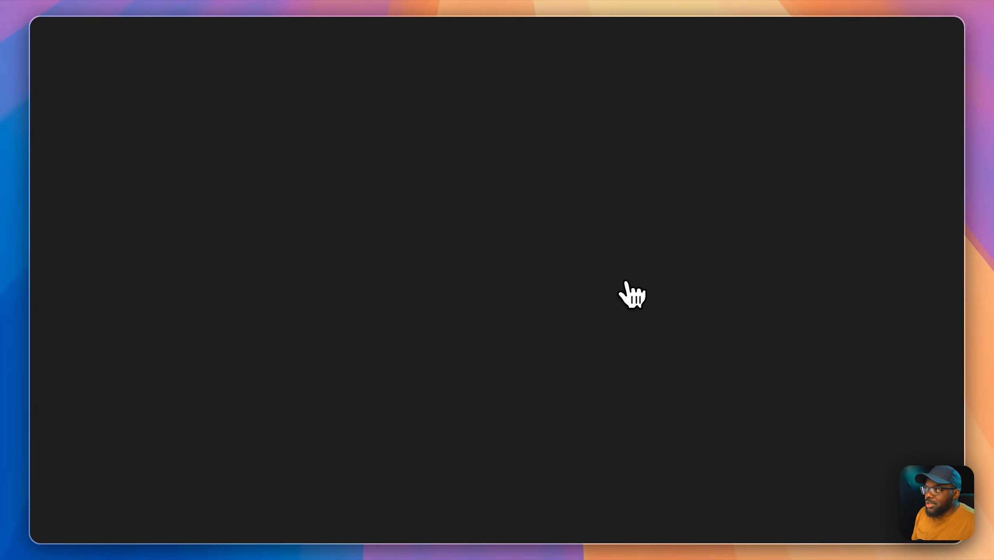
left_click(733, 311)
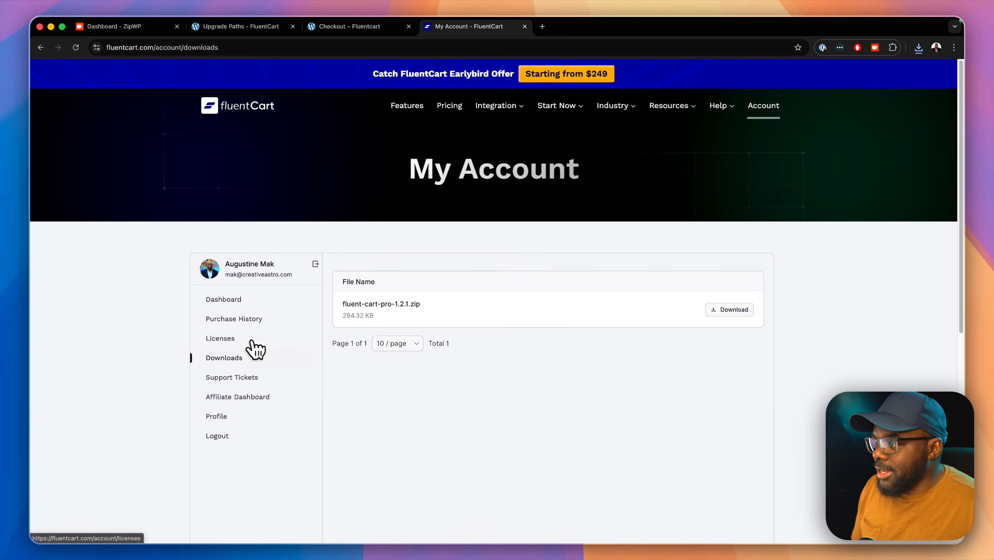
left_click(223, 299)
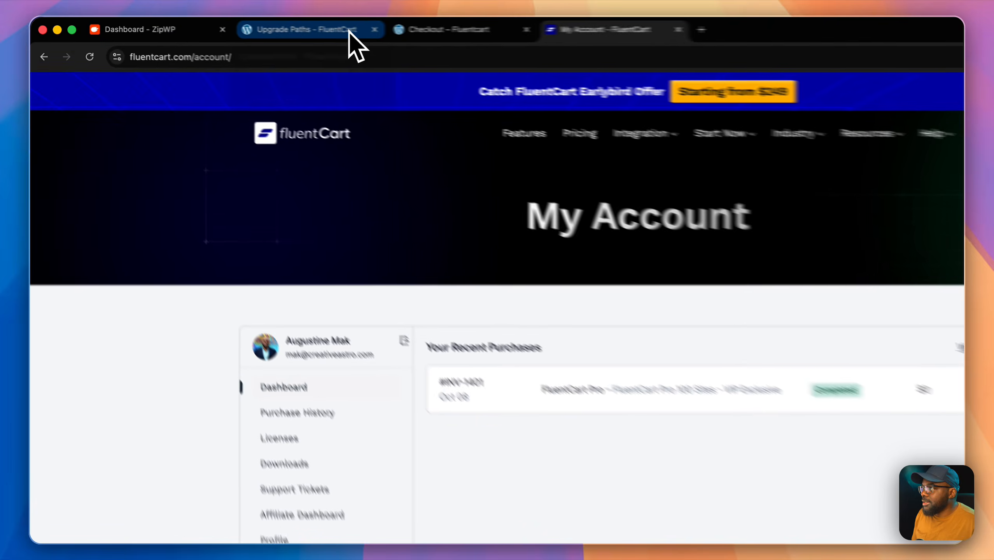
left_click(276, 27)
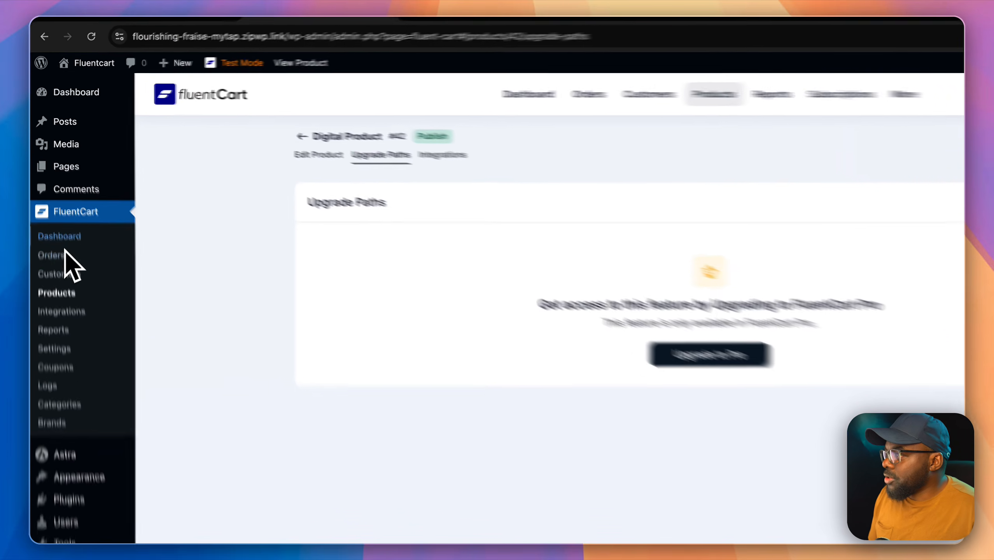
Step: Upload, install and activate the FluentCart Pro plugin from the downloaded zip
mouse_move(60, 388)
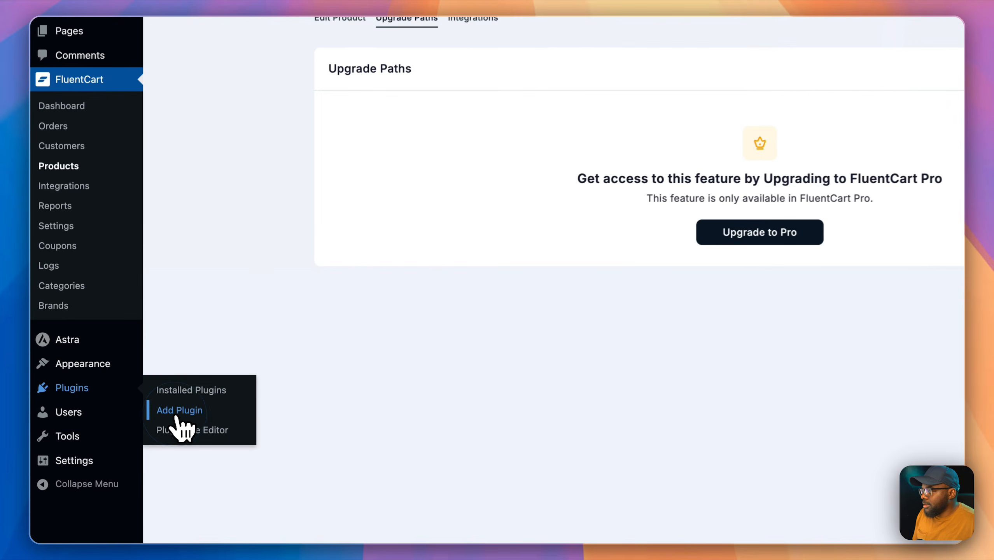
left_click(164, 409)
left_click(298, 107)
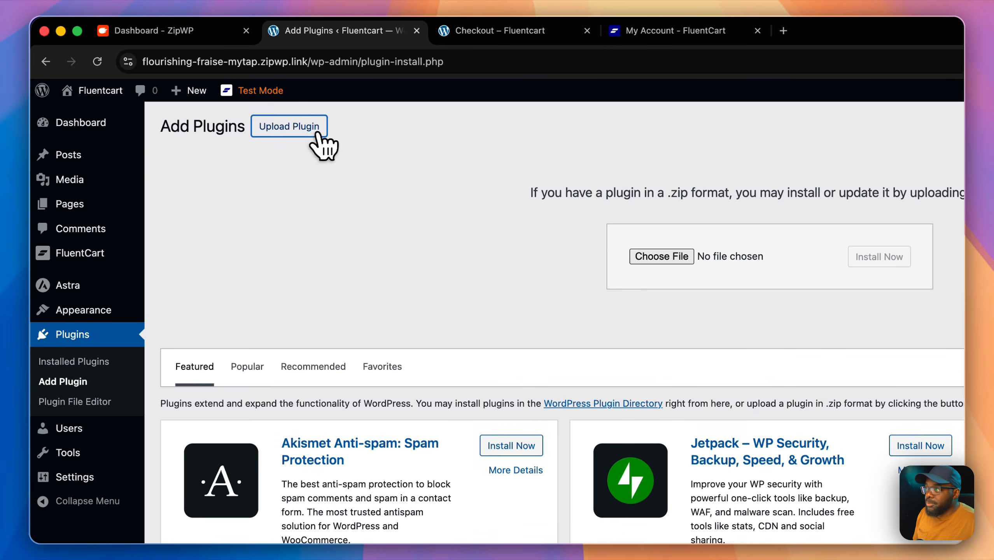
left_click(654, 264)
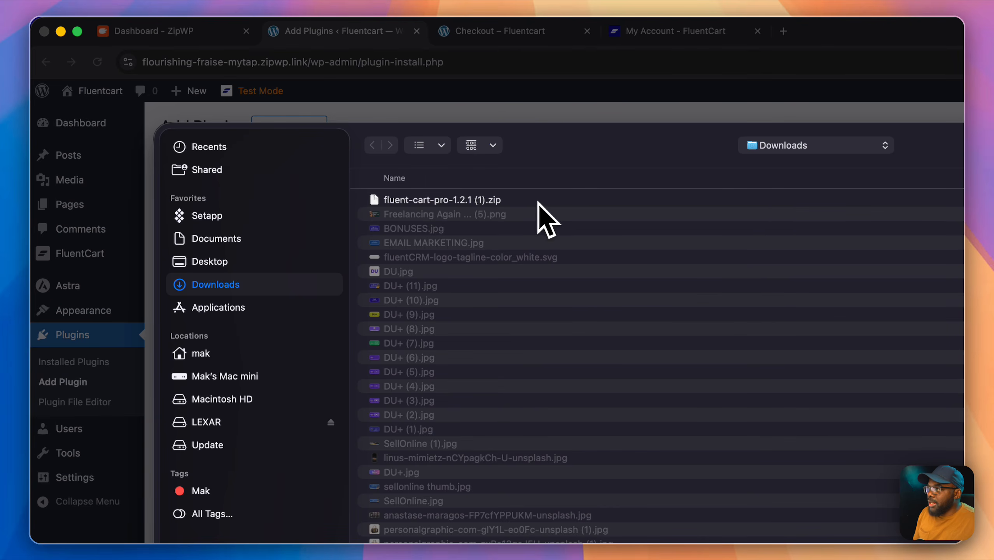
double_click(538, 201)
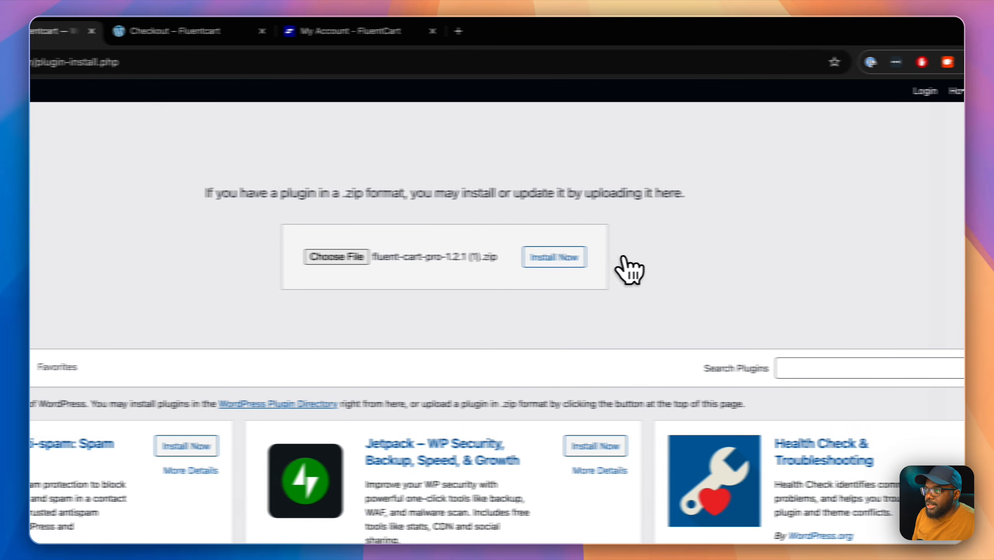
left_click(572, 259)
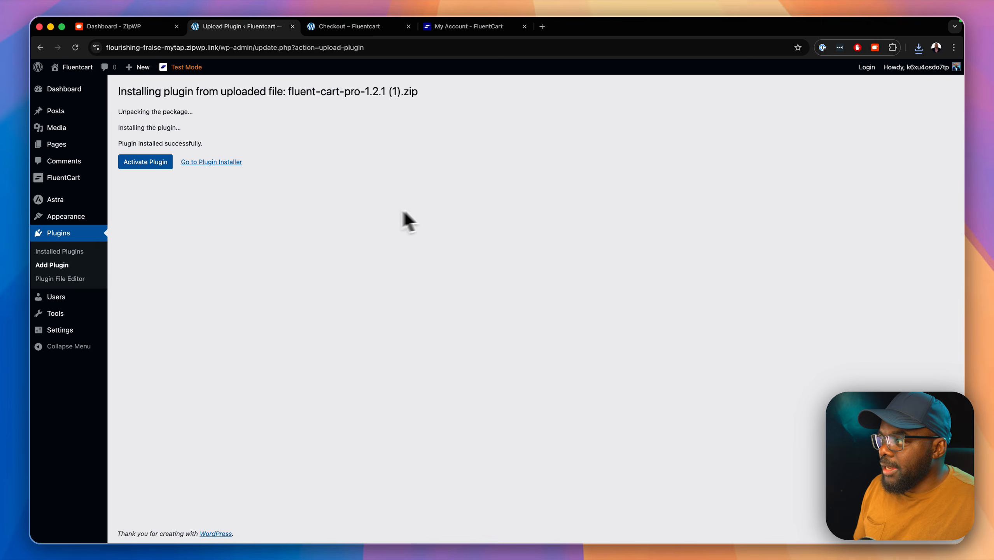
left_click(159, 161)
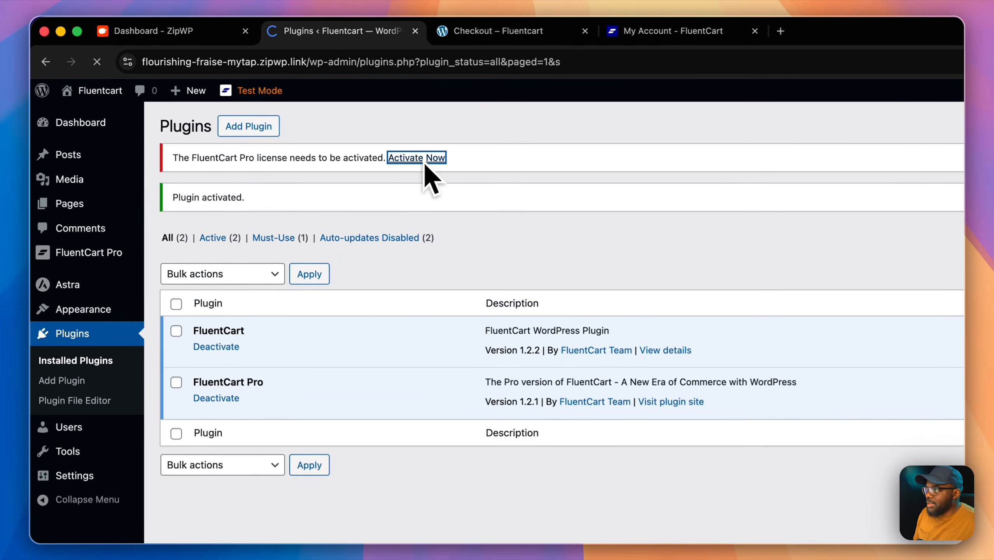
Step: Activate the FluentCart Pro licence key and confirm it is valid with lifetime expiry
left_click(317, 122)
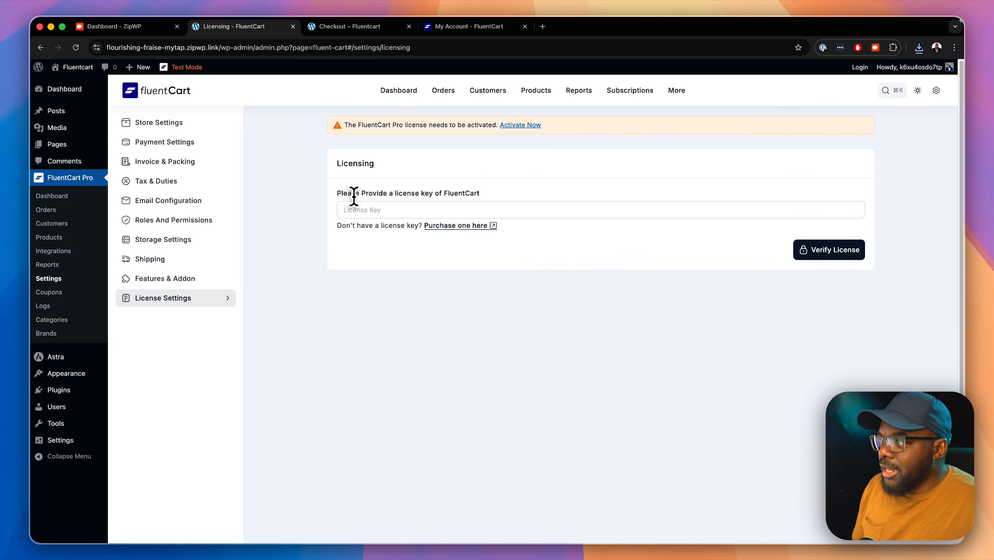
left_click(363, 210)
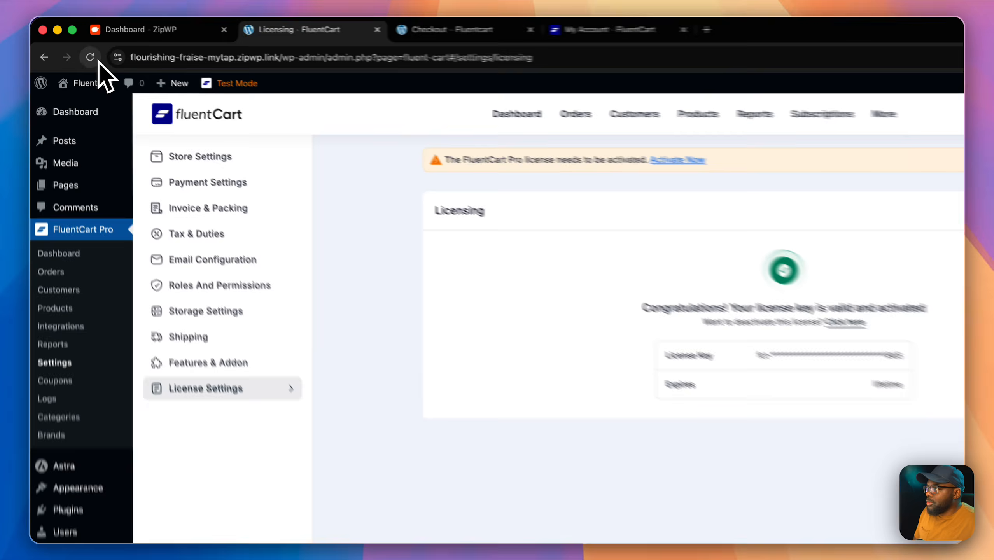
left_click(78, 49)
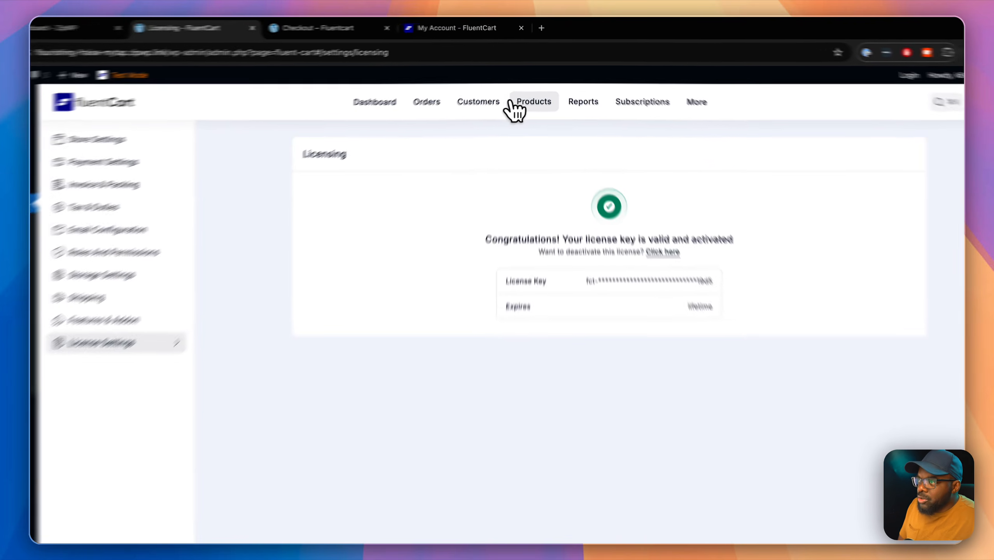
left_click(532, 87)
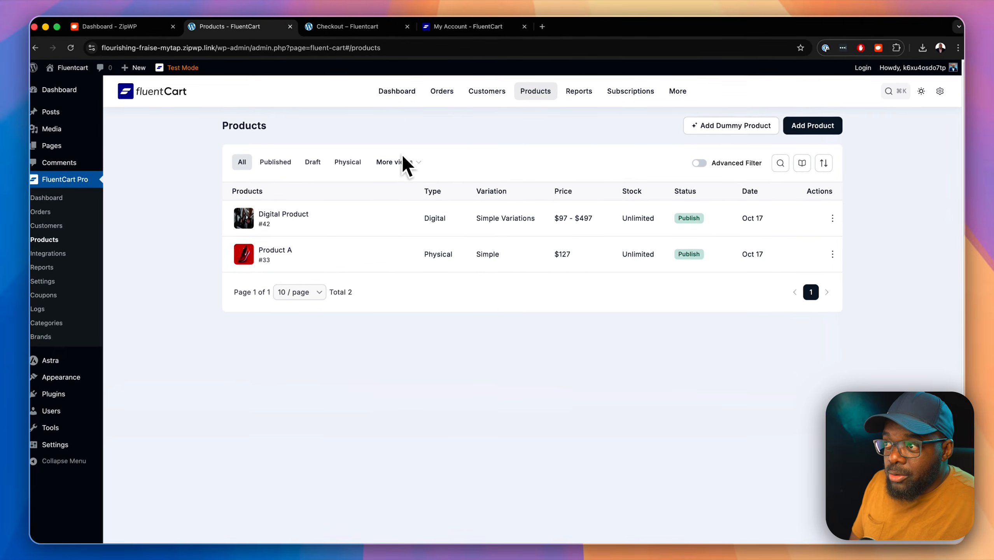
Step: Add an upgrade path on Digital Product from plan Digital Product to plan Lifetime
left_click(291, 215)
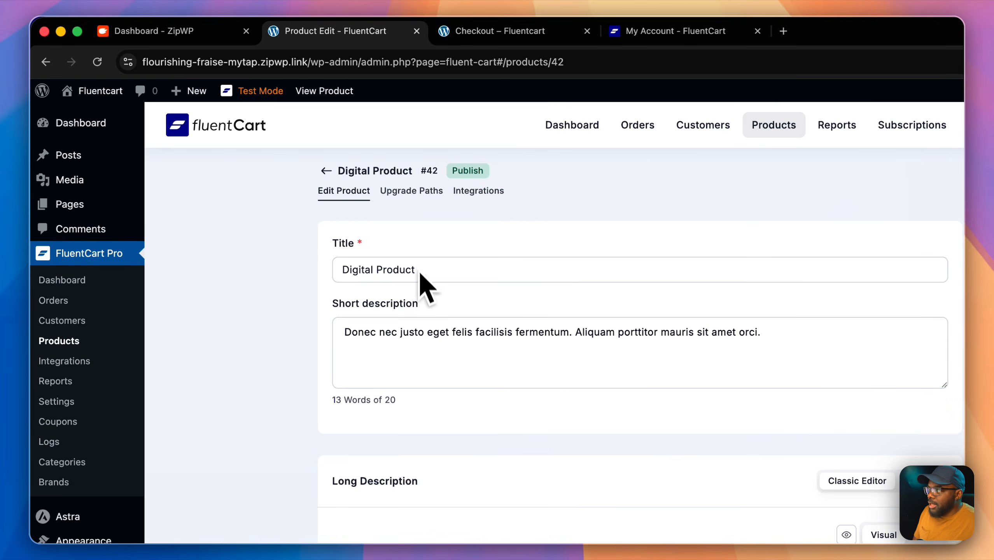
left_click(423, 194)
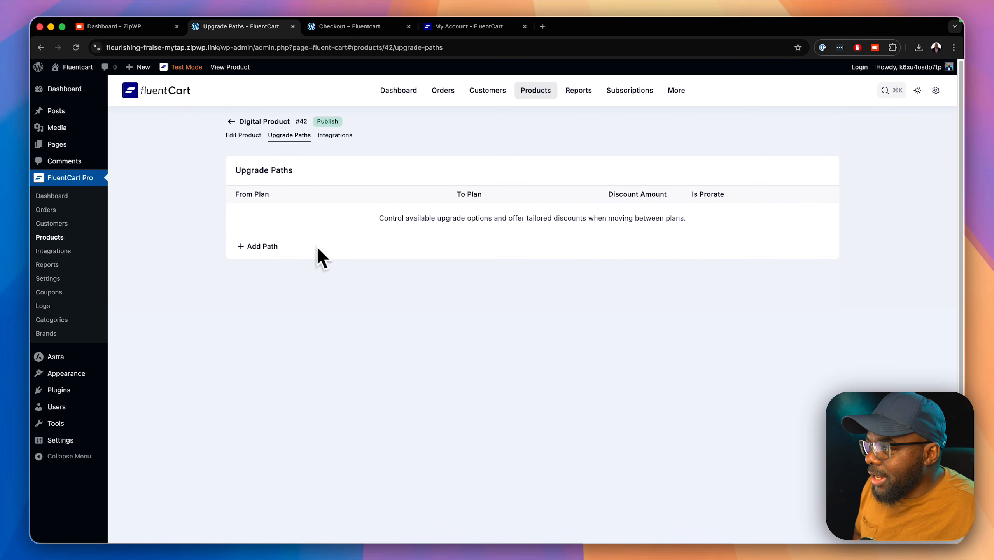
left_click(274, 246)
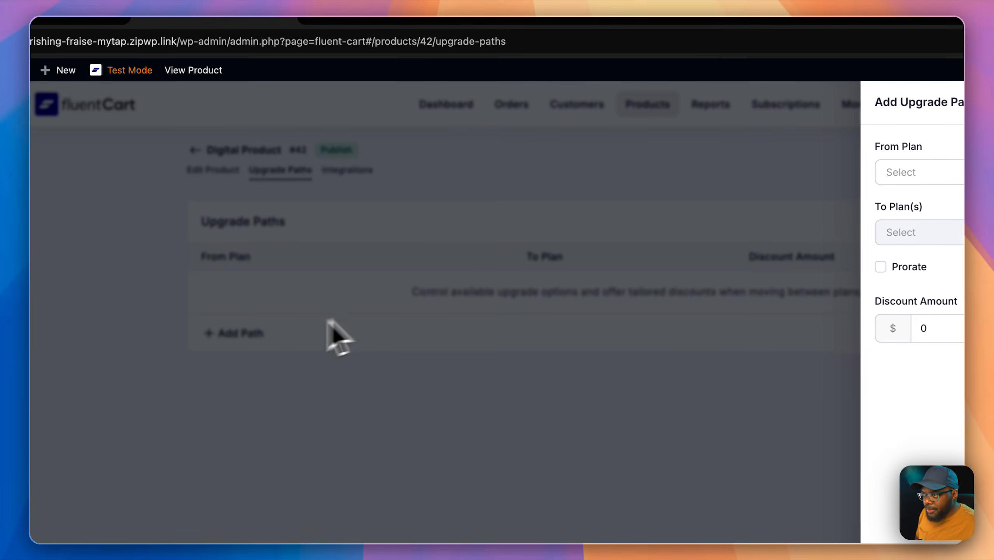
left_click(975, 177)
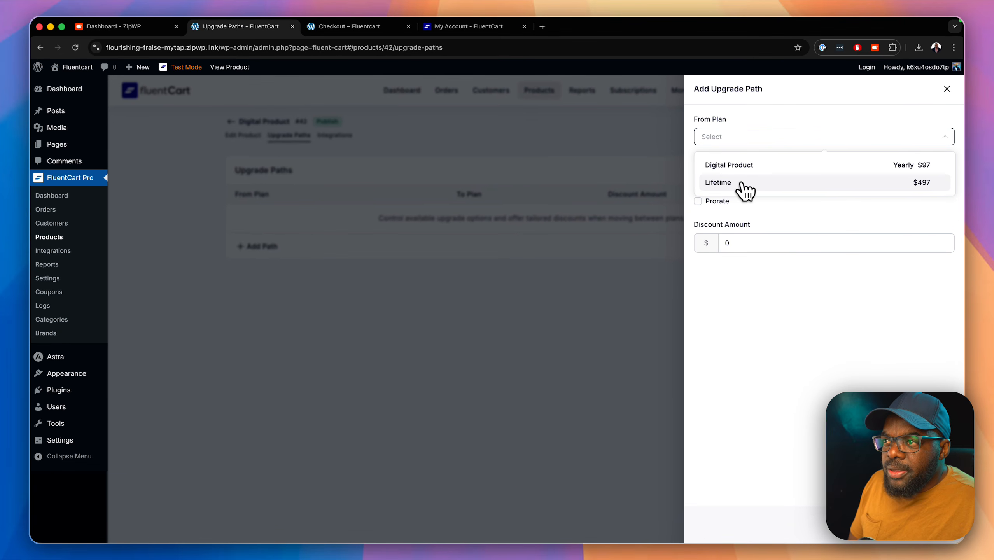
left_click(733, 165)
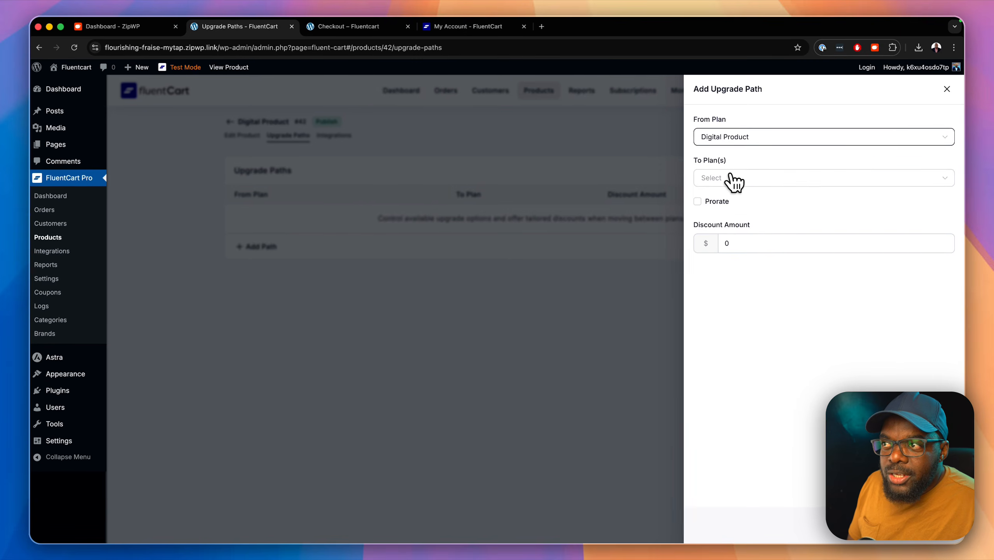
left_click(731, 177)
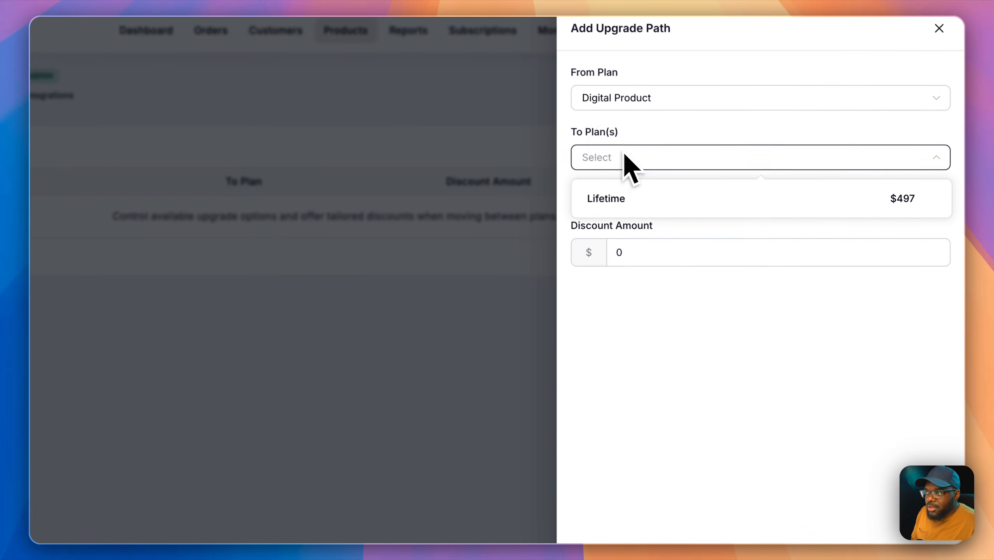
left_click(718, 205)
Step: Give the upgrade path a 20 discount with Prorate checked, and save it
scroll(776, 444, "down", 2)
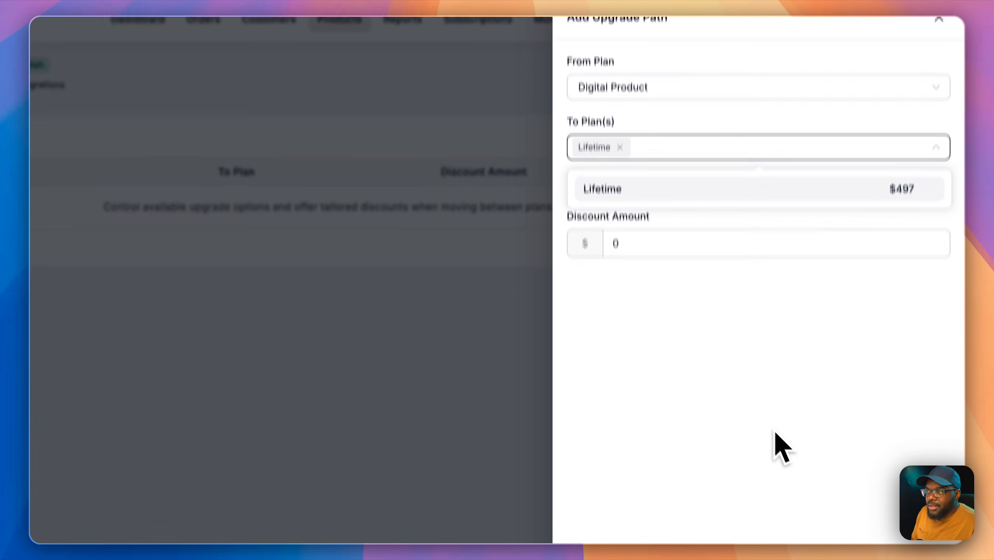
left_click(716, 317)
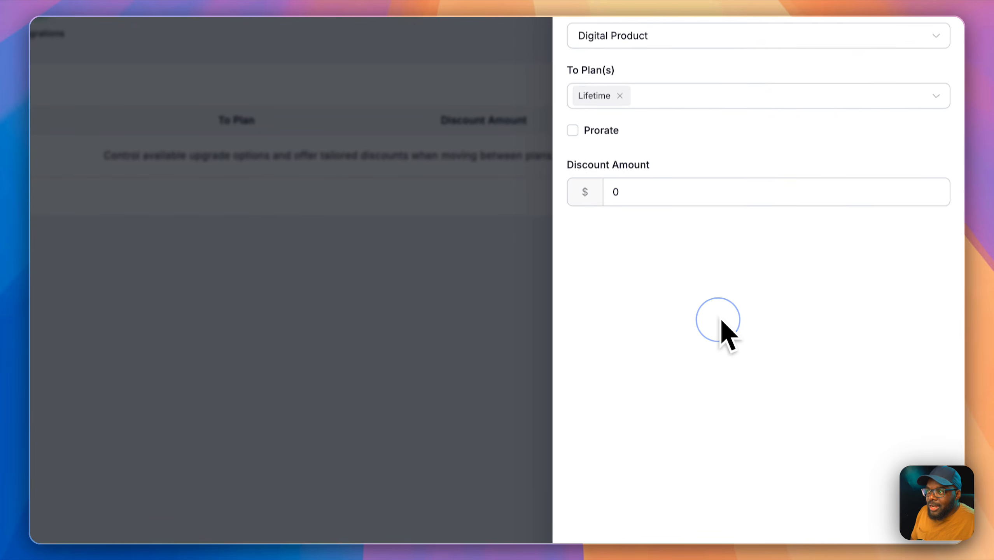
left_click(612, 187)
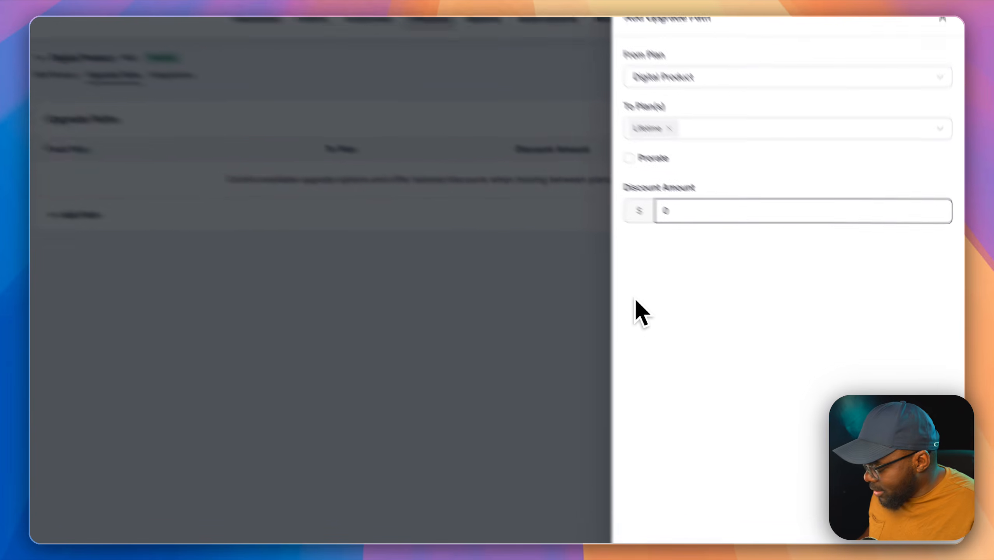
type("2")
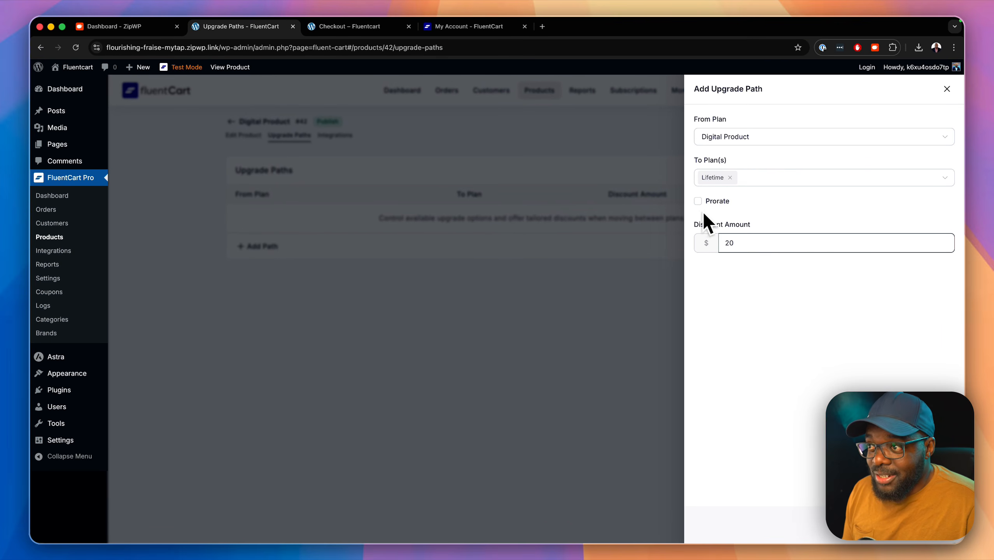
left_click(698, 201)
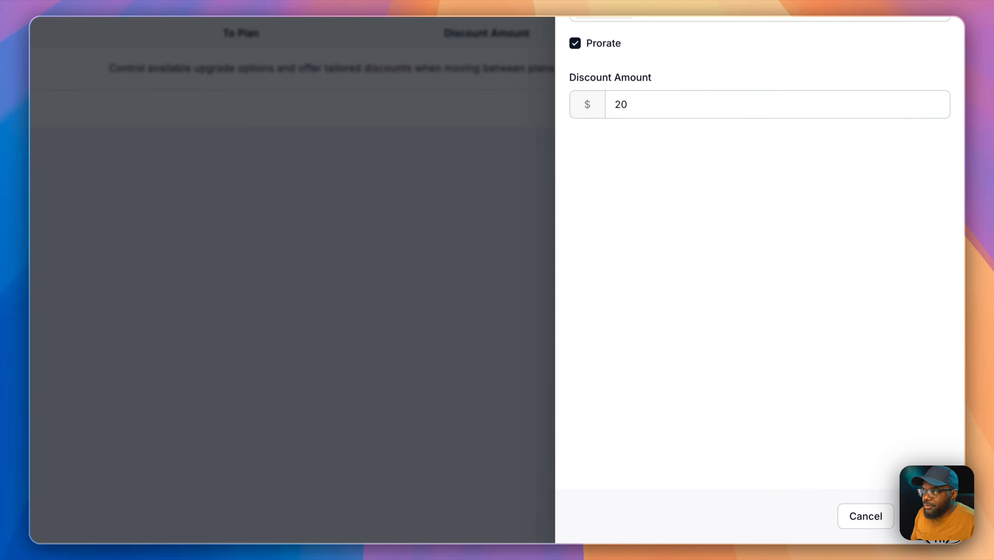
left_click(938, 523)
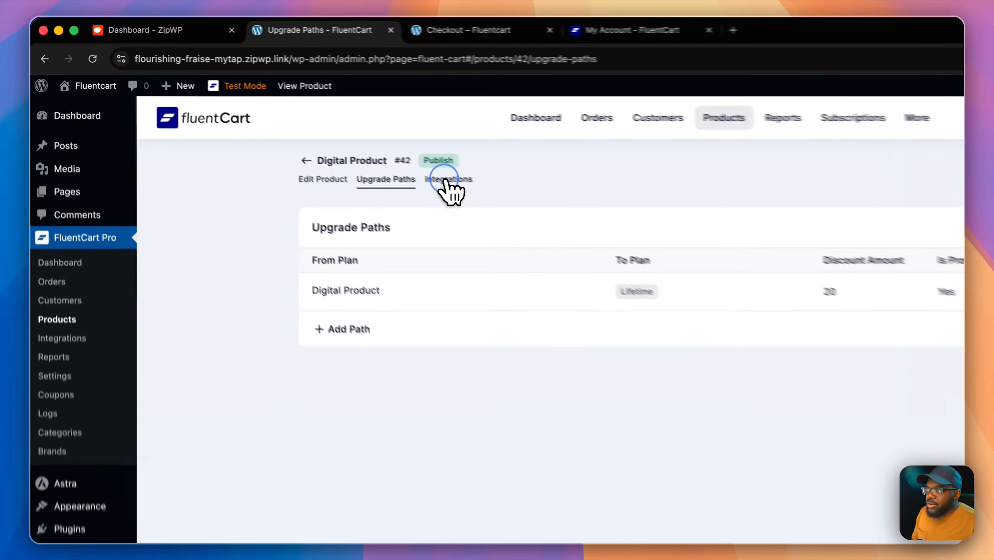
left_click(333, 149)
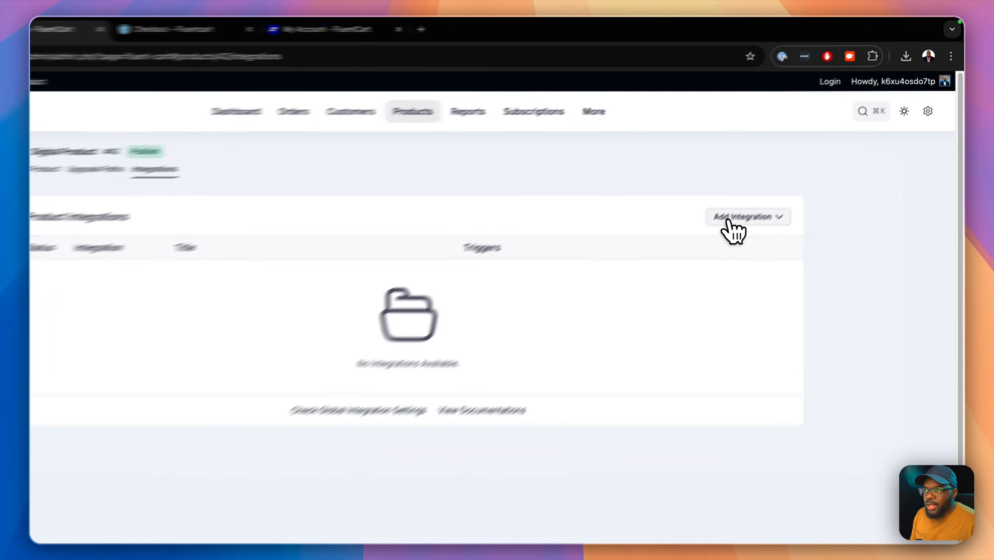
Step: Open the Add Integration dropdown, which offers only Webhook
left_click(793, 172)
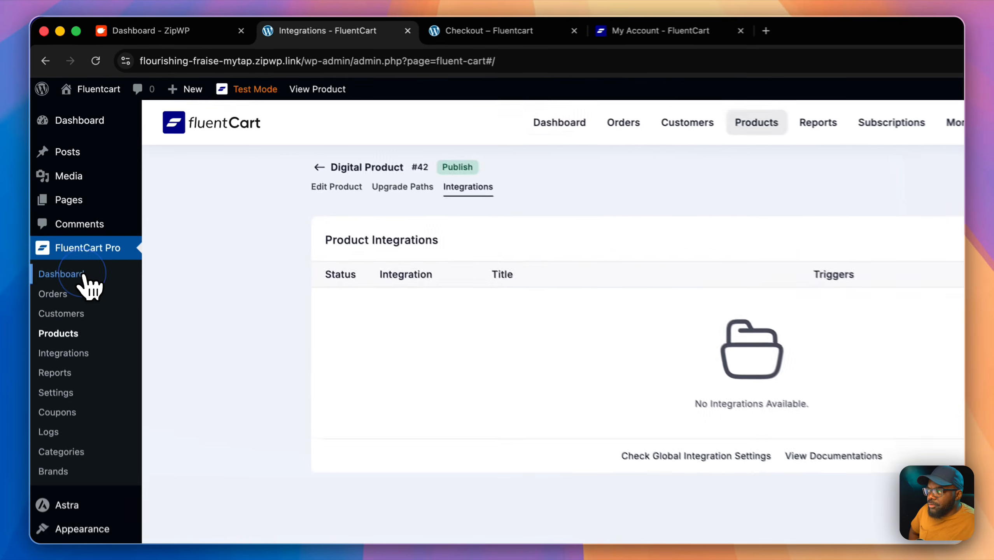
Step: Open Setup Payment Methods from the FluentCart dashboard and review the Stripe, PayPal, Paddle and cash gateways
left_click(67, 199)
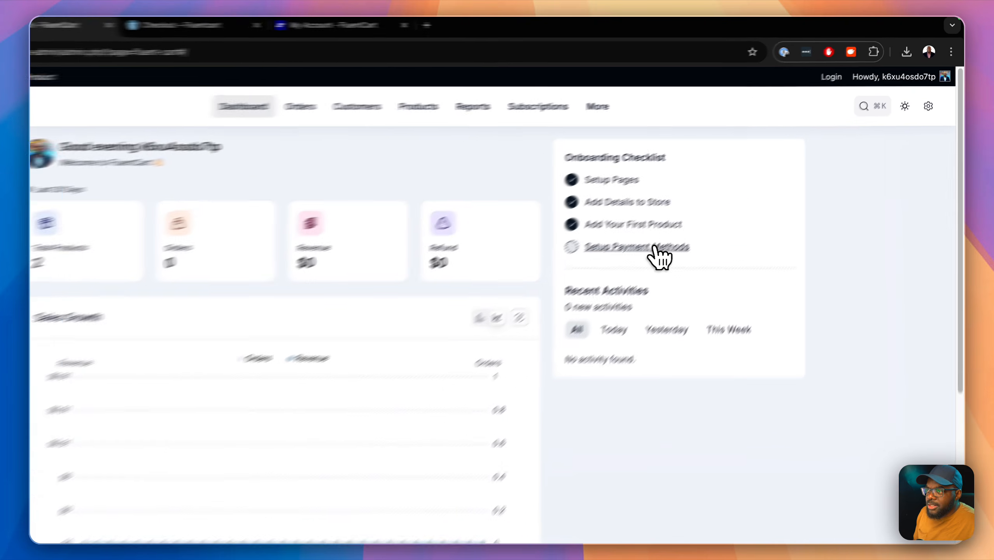
left_click(719, 202)
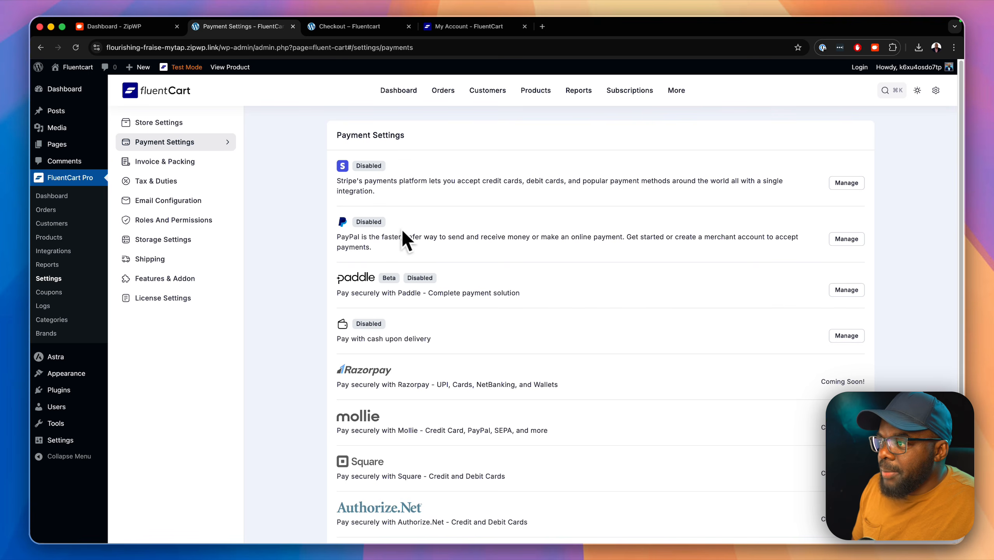
scroll(450, 288, "down", 1)
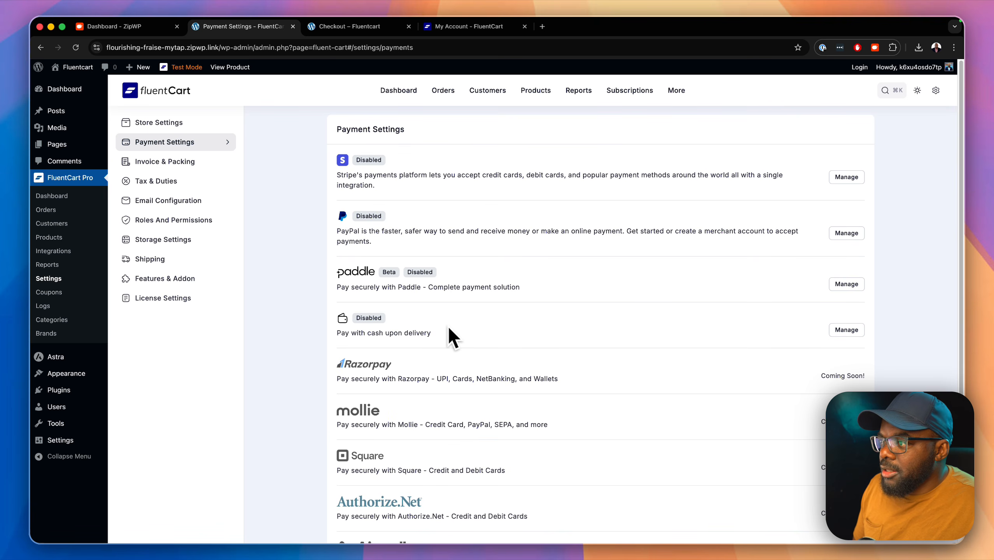
scroll(448, 328, "down", 2)
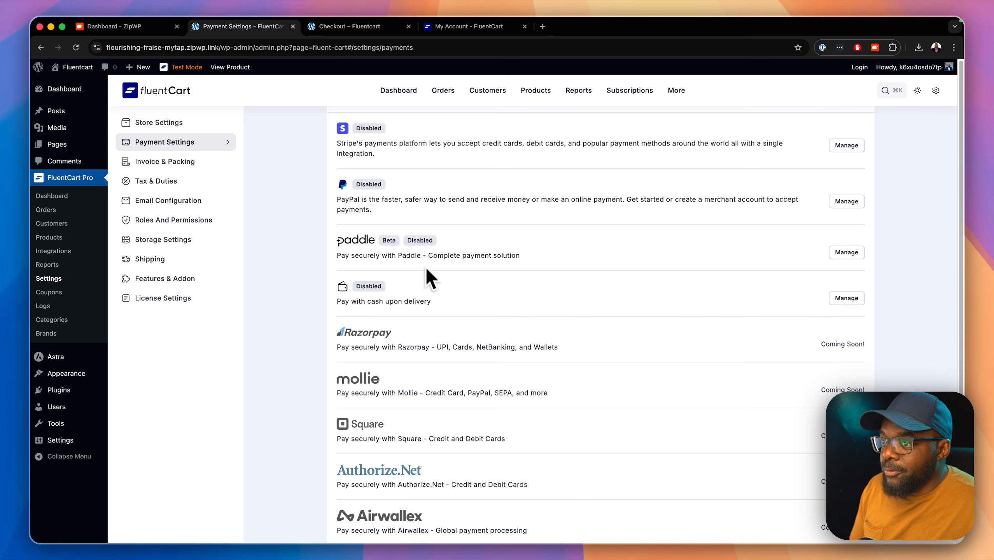
scroll(484, 275, "down", 5)
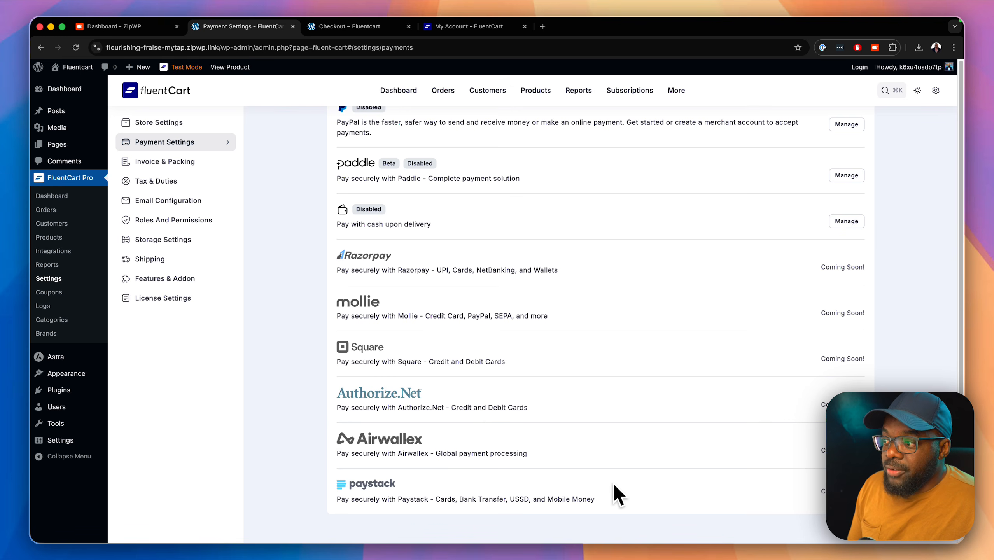
scroll(619, 478, "up", 4)
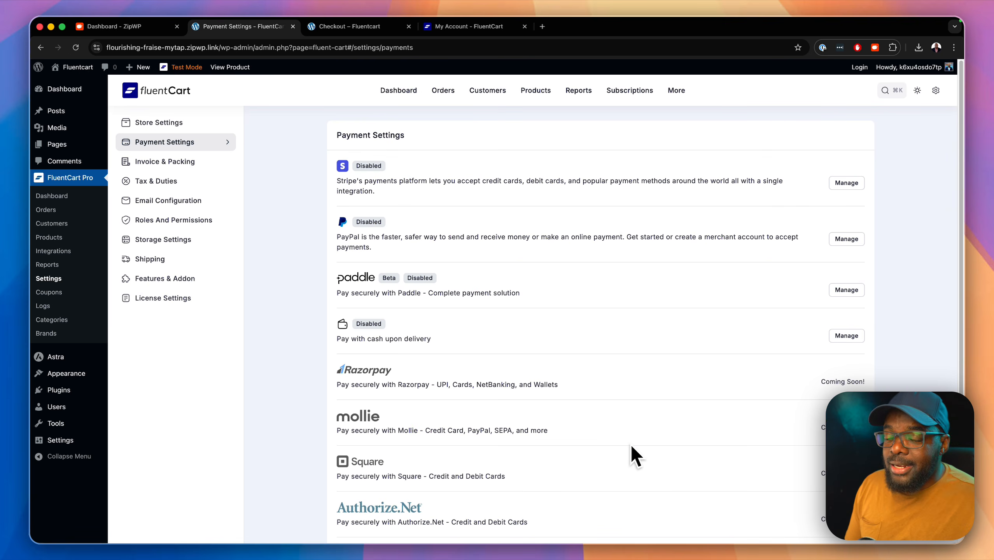
scroll(645, 388, "down", 1)
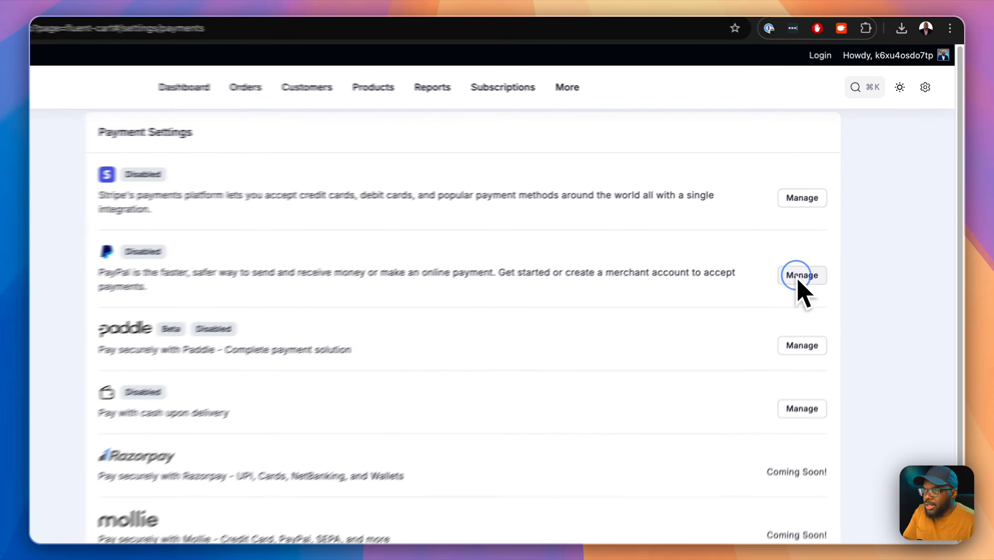
Step: Start connecting a PayPal account, then close the PayPal sign-in window and go back
left_click(847, 226)
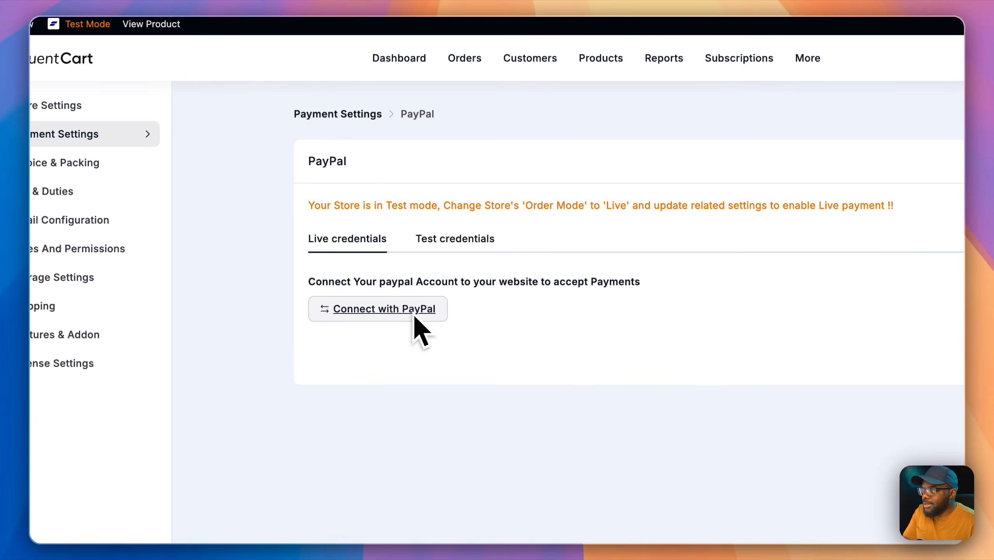
left_click(144, 337)
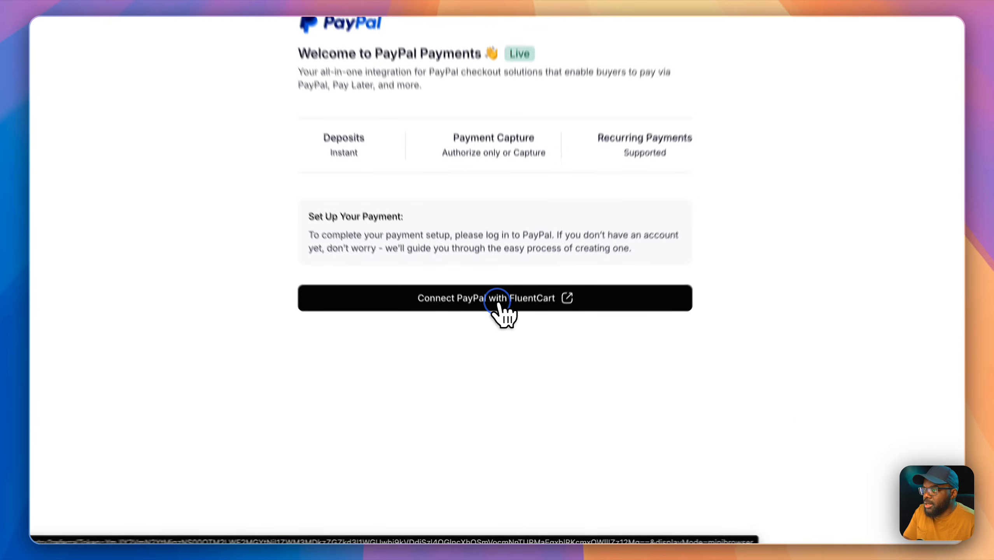
left_click(501, 361)
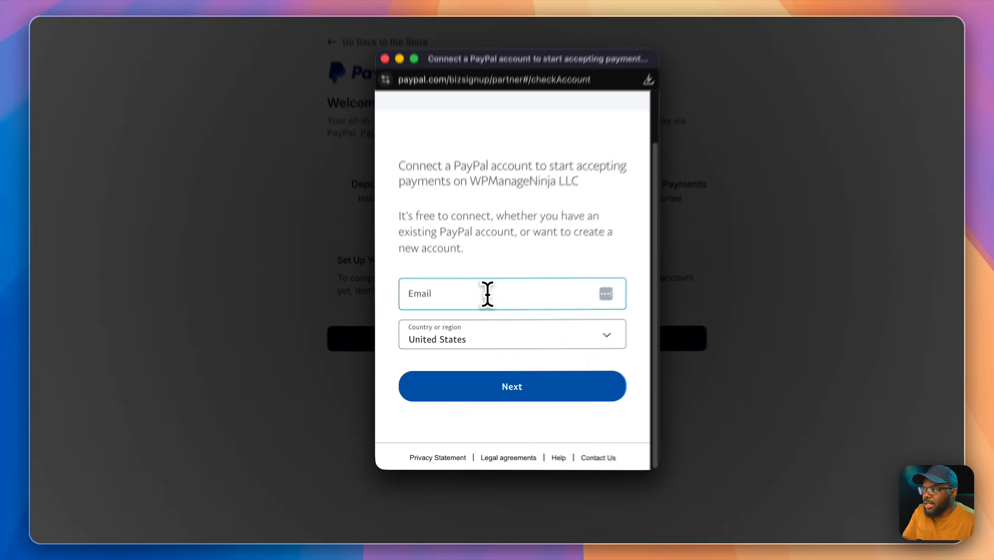
left_click(487, 294)
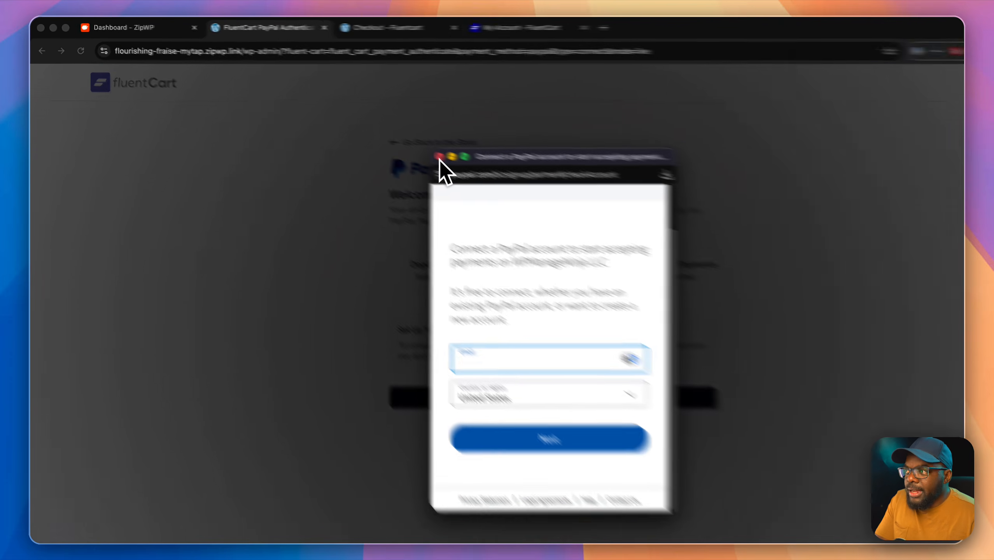
left_click(439, 157)
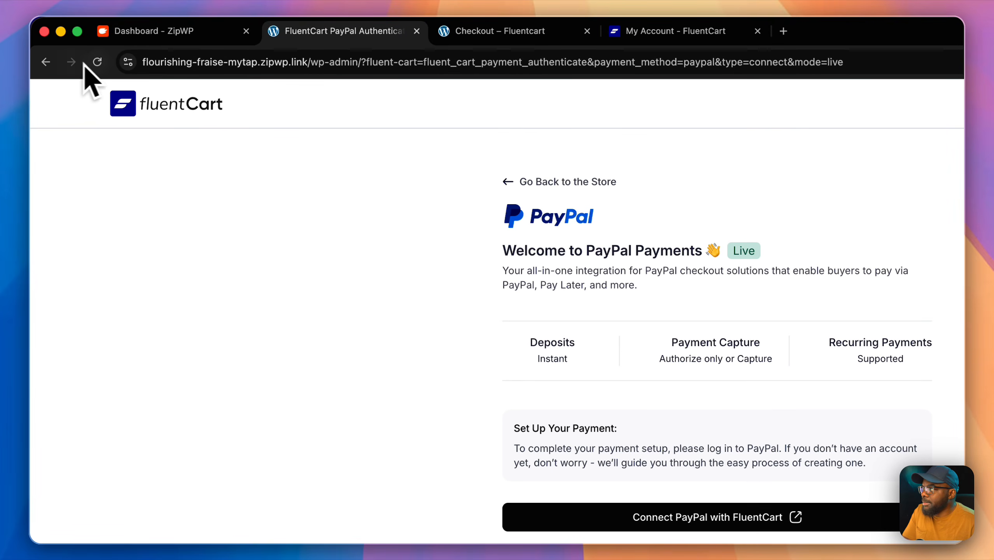
left_click(48, 63)
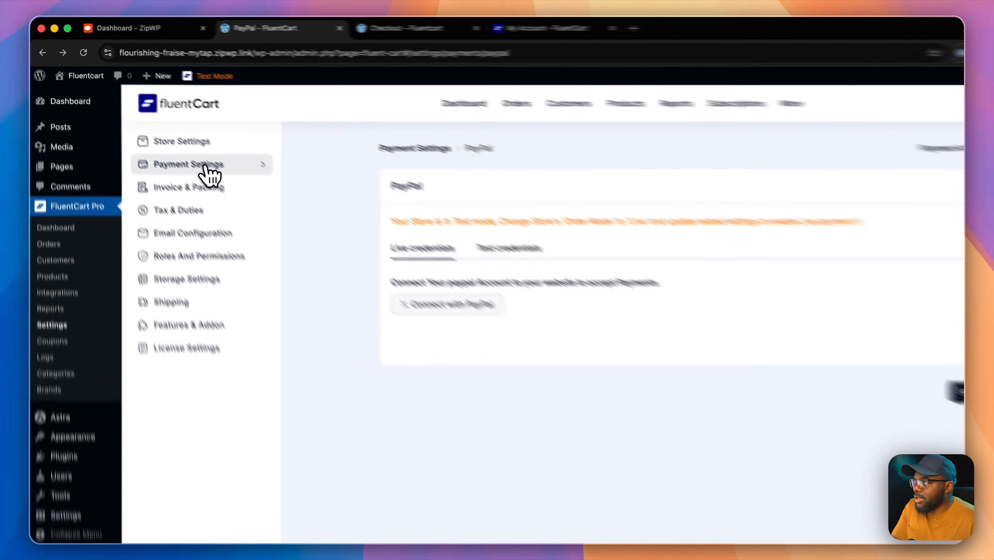
Step: Begin a Stripe account connection, abandon it, and return to the Payment Settings list
left_click(208, 169)
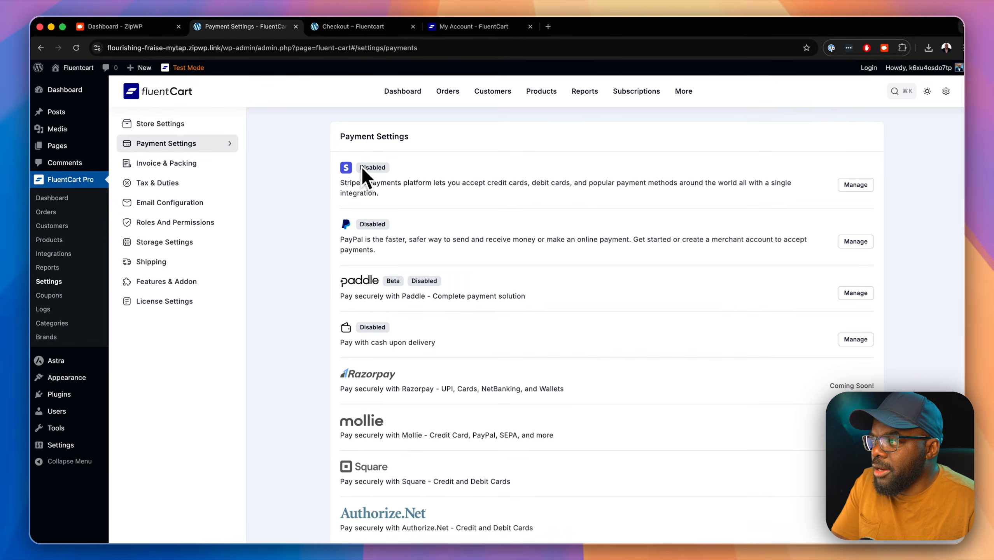
left_click(845, 183)
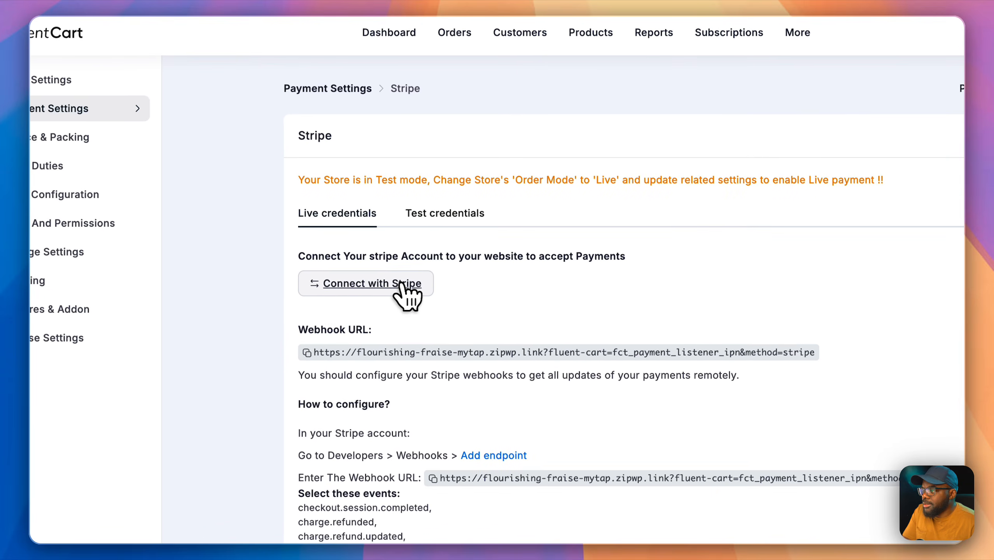
left_click(400, 283)
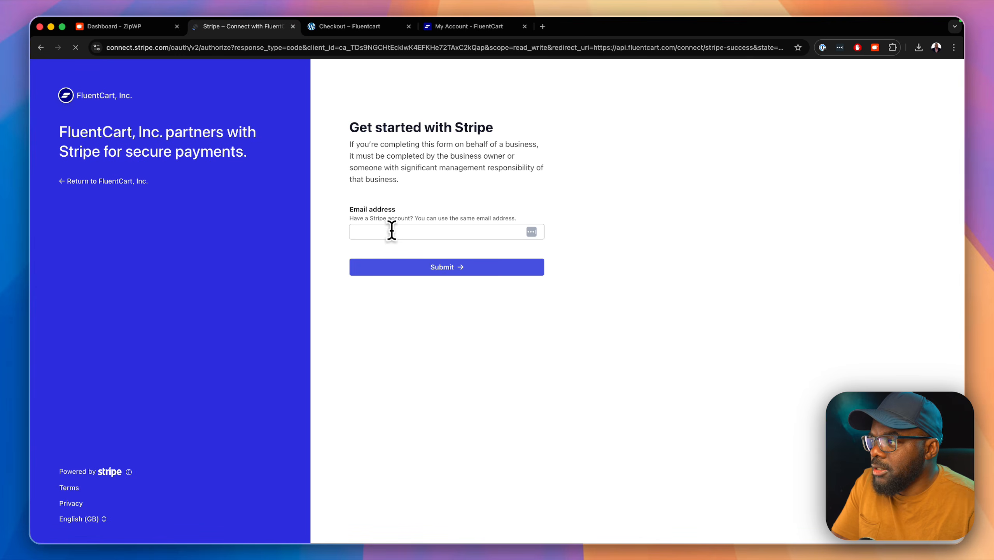
left_click(391, 233)
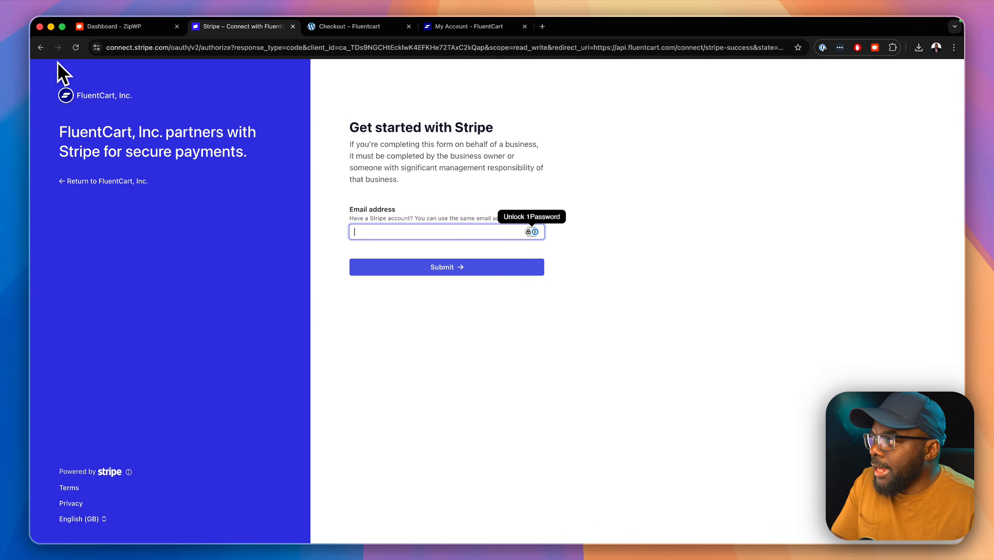
left_click(40, 48)
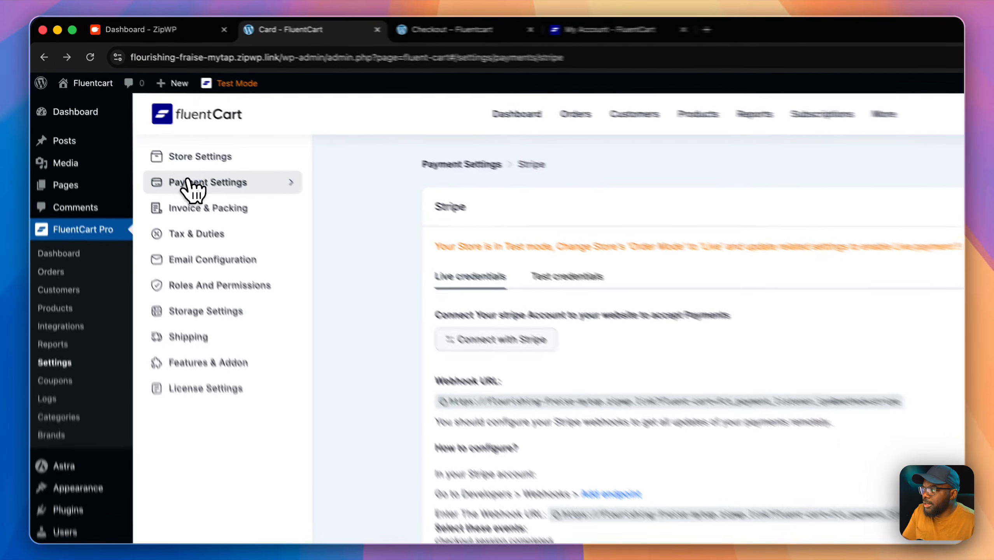
left_click(149, 142)
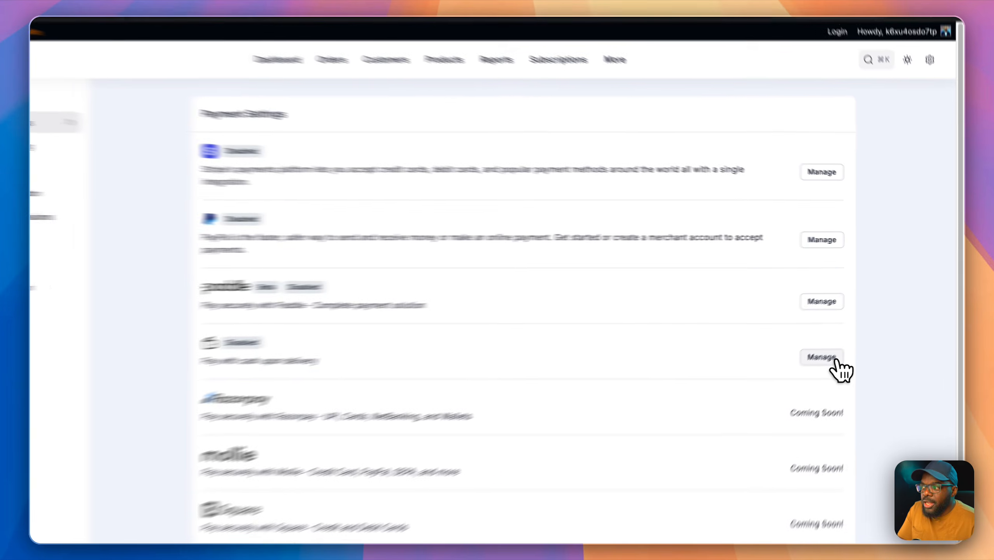
Step: Switch on Payment Activation for cash on delivery and save the settings
left_click(856, 337)
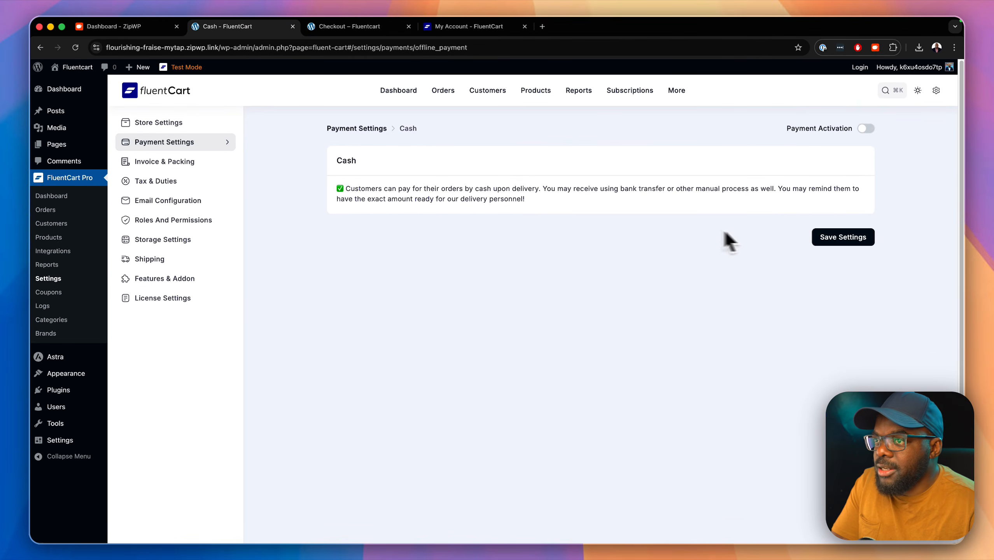
left_click(866, 129)
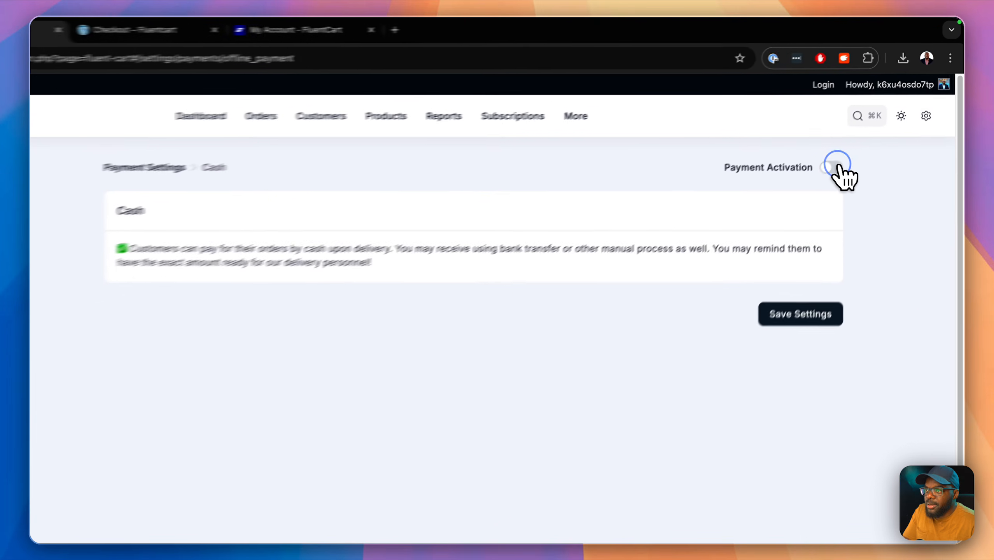
left_click(849, 238)
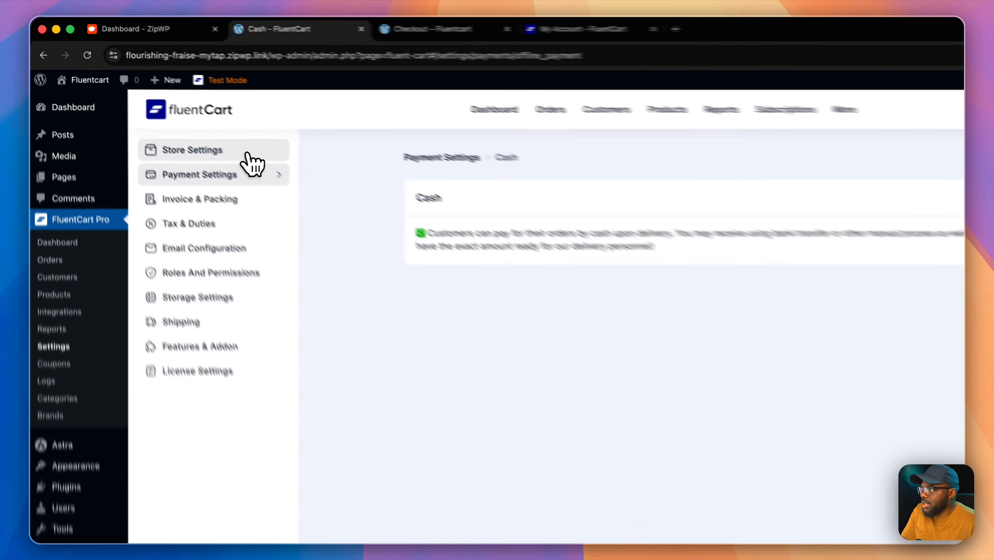
Step: In Store Setup, enter the store's UK street address line and postcode, fixing a mistyped postcode character
left_click(203, 125)
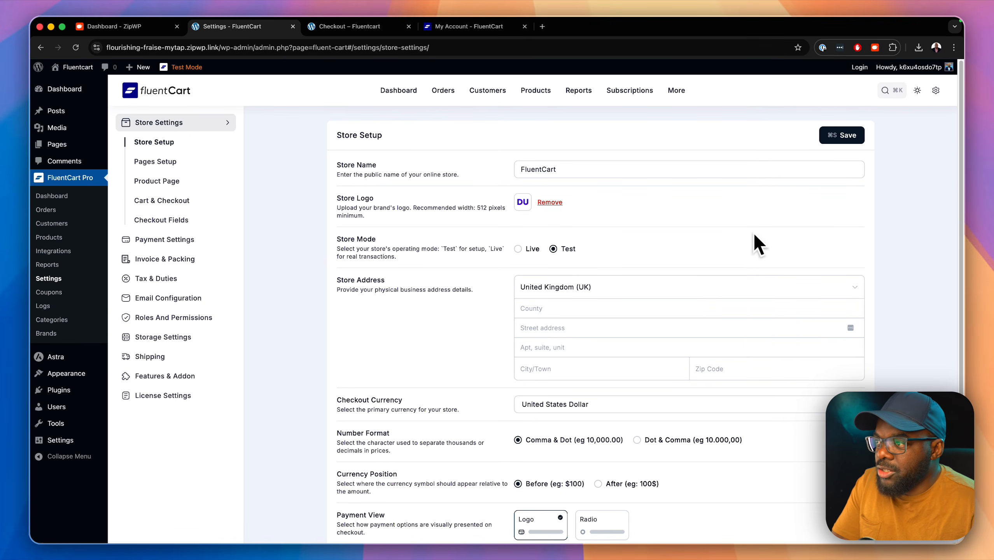
left_click(556, 309)
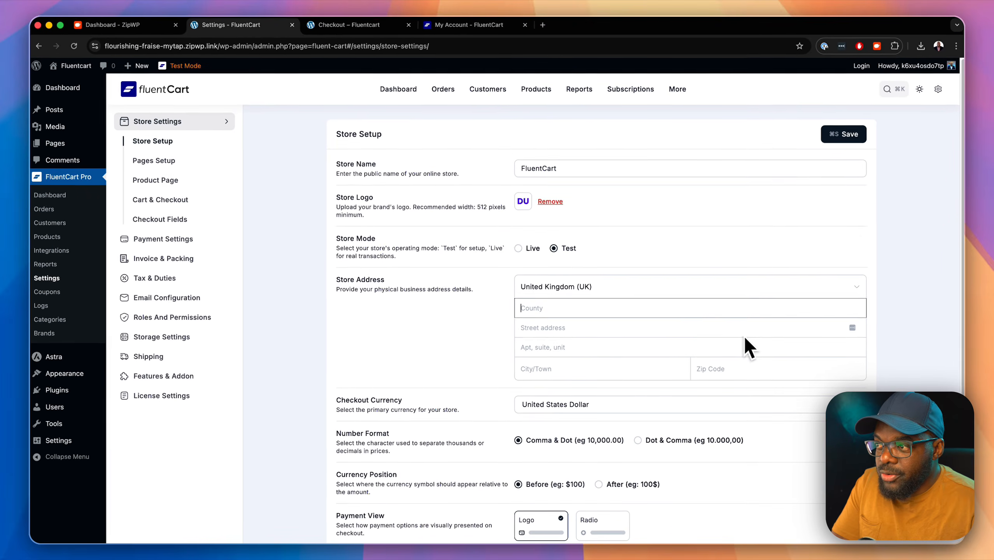
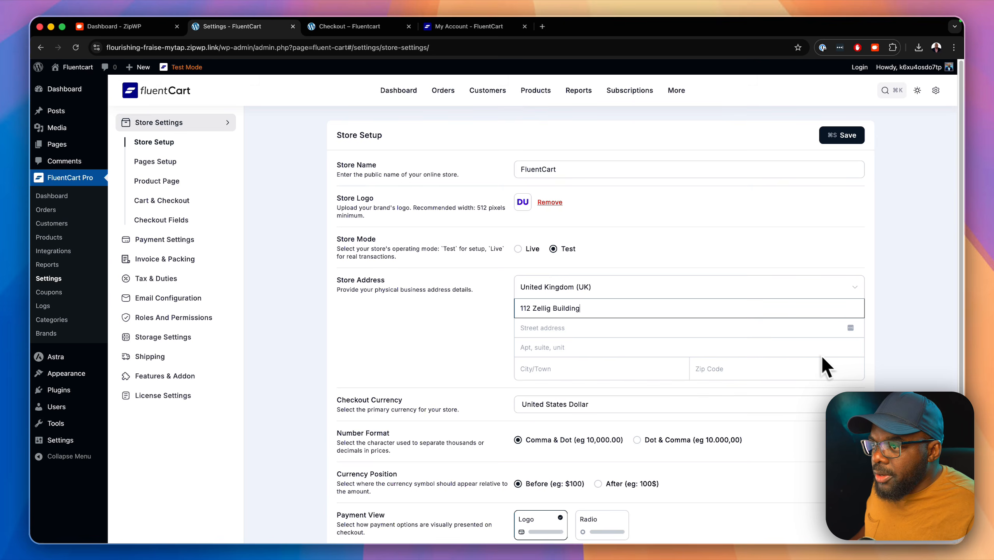
left_click(779, 373)
type("B9")
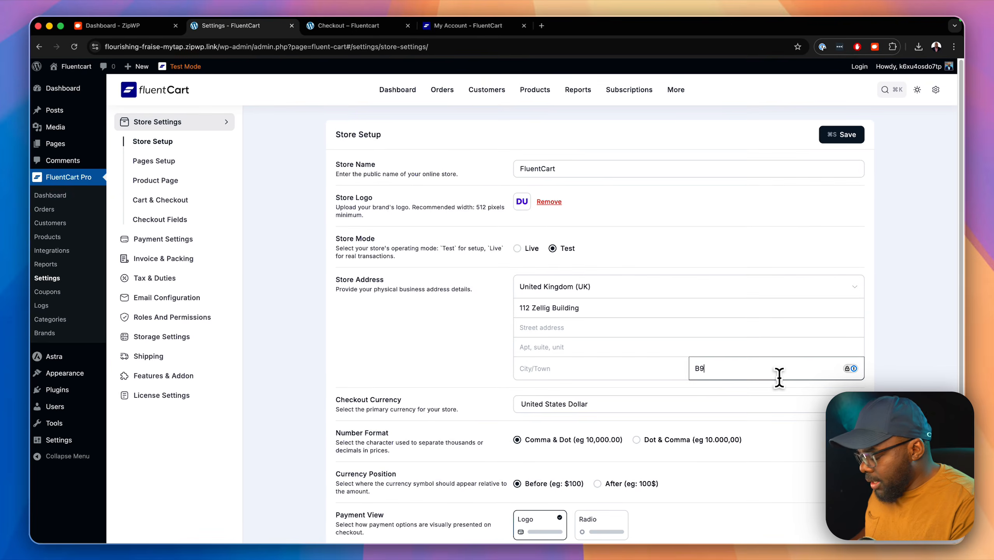
type("9")
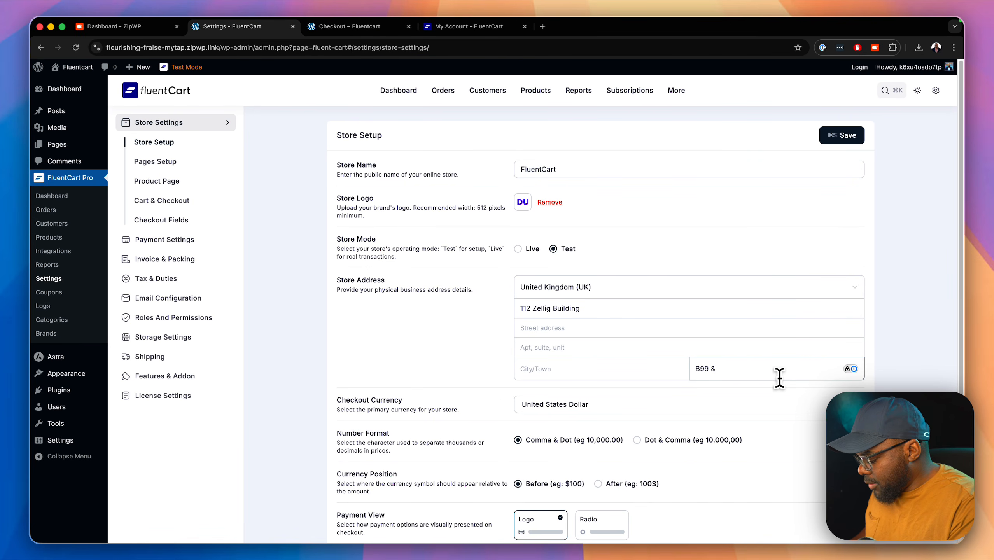
type(" &YH")
key("Left")
key("Left")
key("BackSpace")
type("7")
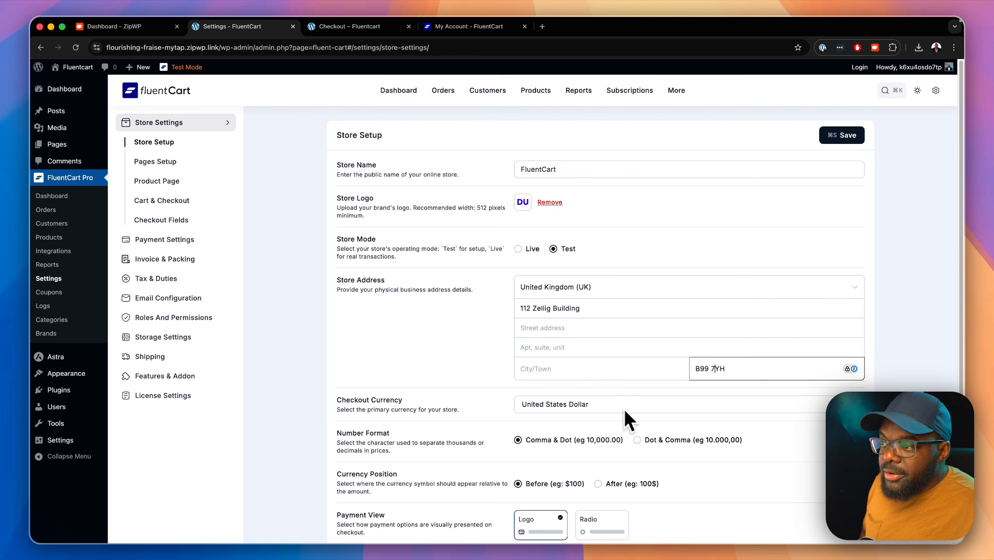
Step: Keep United States Dollar as the checkout currency and save the store setup
scroll(780, 421, "down", 3)
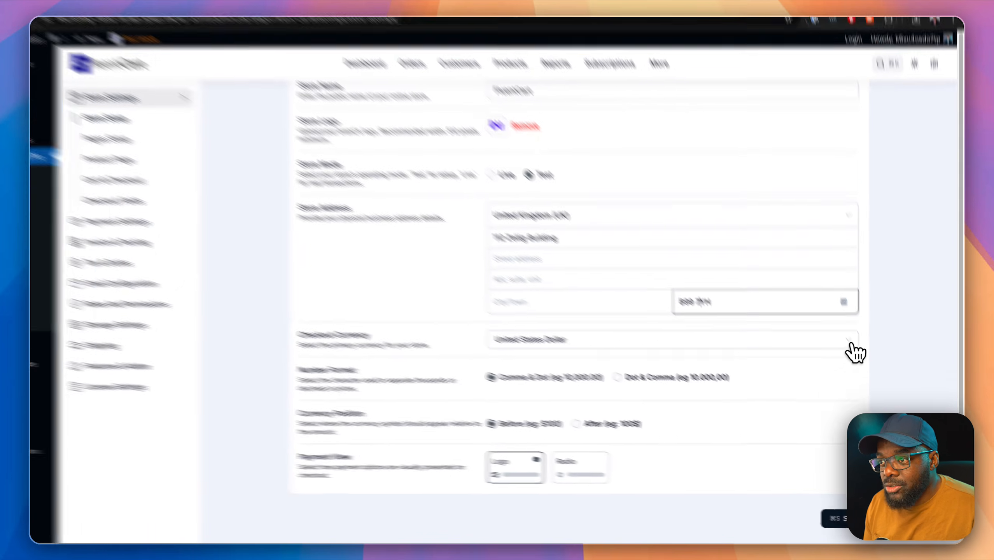
left_click(849, 341)
scroll(798, 388, "up", 1)
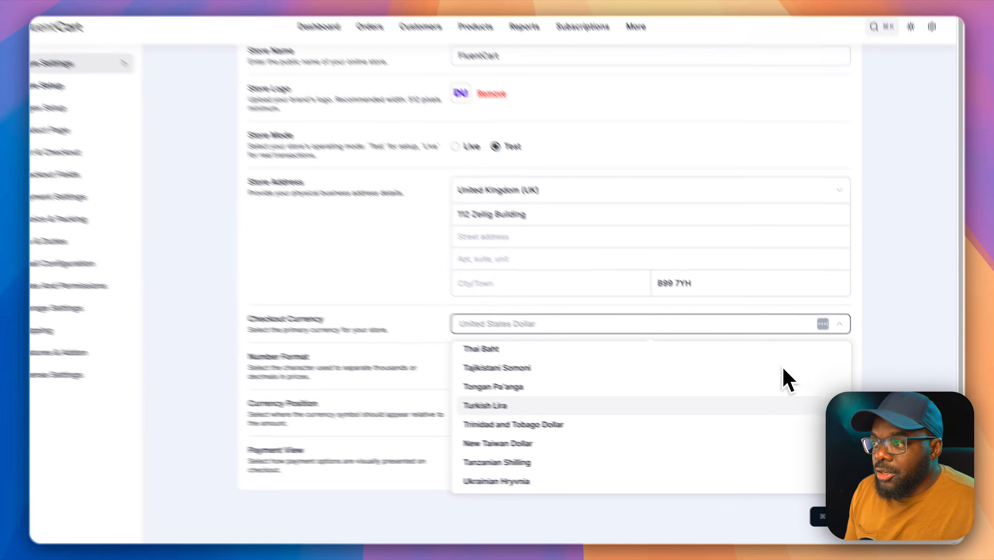
scroll(782, 369, "up", 20)
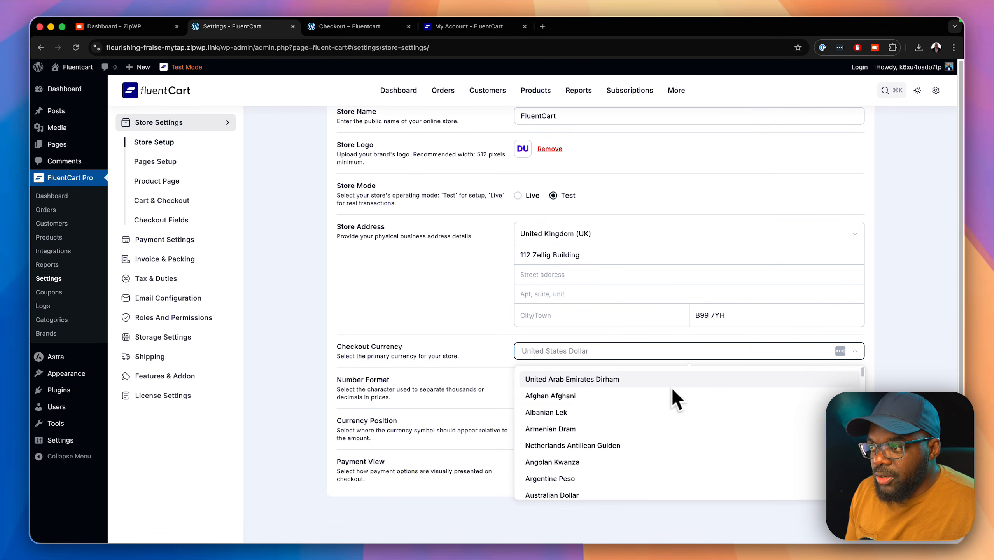
scroll(642, 414, "down", 3)
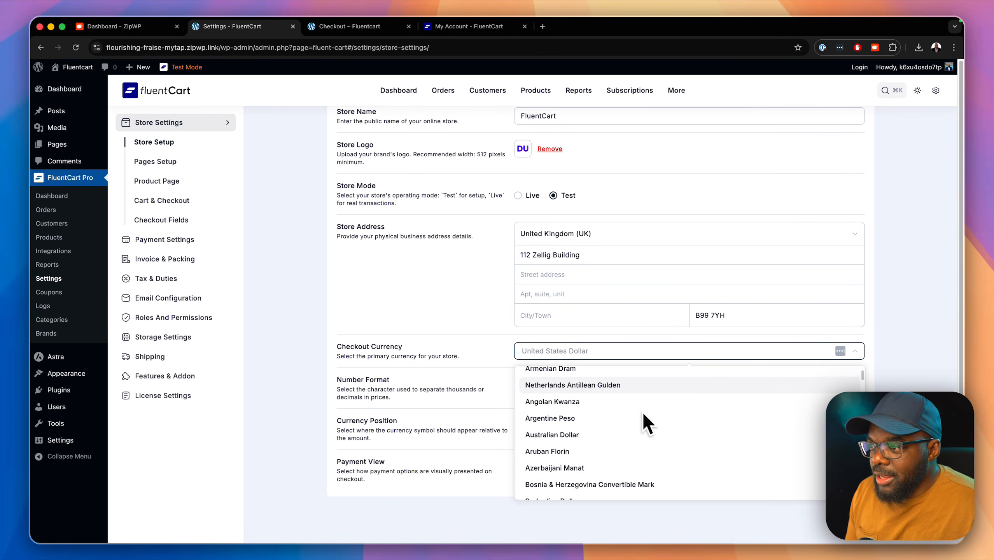
scroll(641, 411, "down", 12)
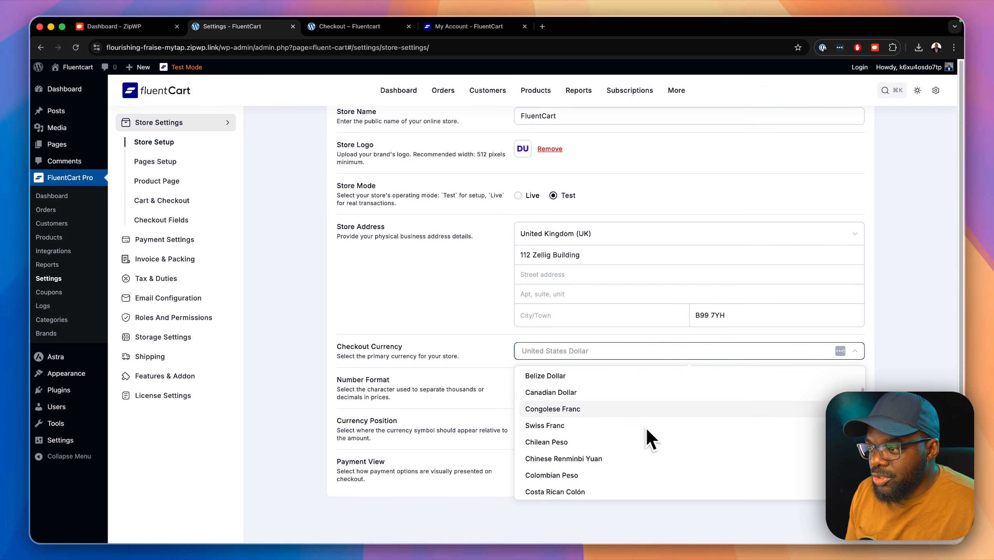
scroll(646, 428, "down", 20)
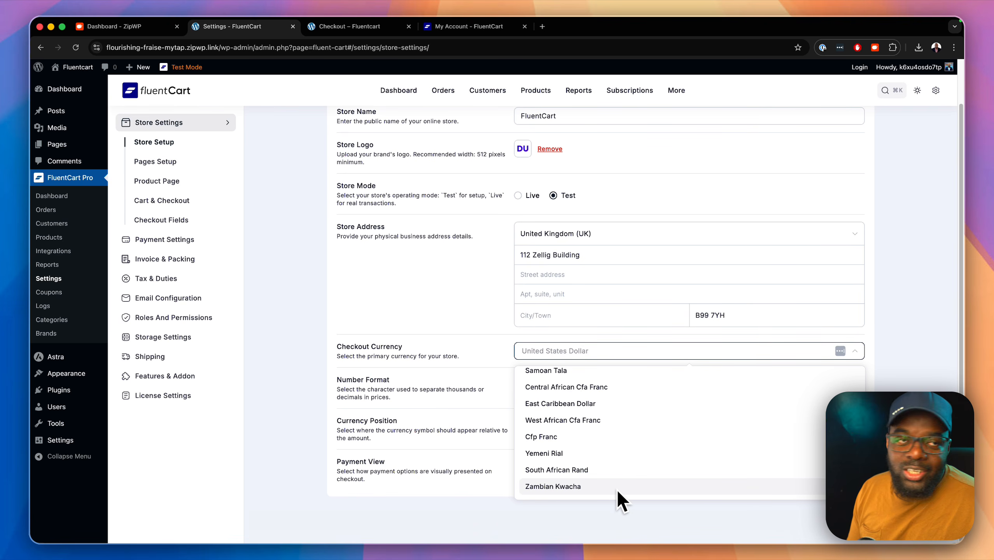
key("Escape")
left_click(847, 520)
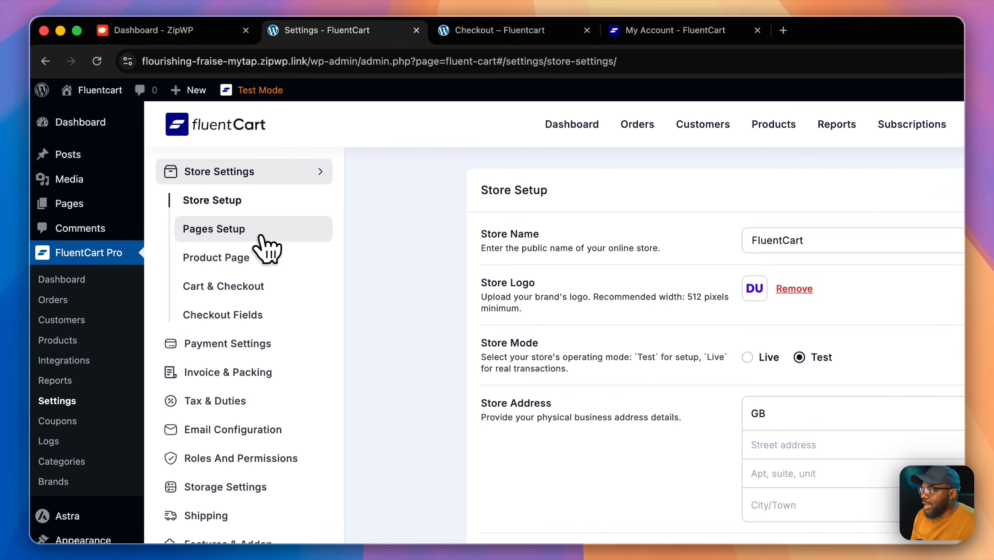
Step: On the product page, enable image zoom and Show Relevant In Product Modal, keep Masonry, save, then open Cart & Checkout
left_click(254, 228)
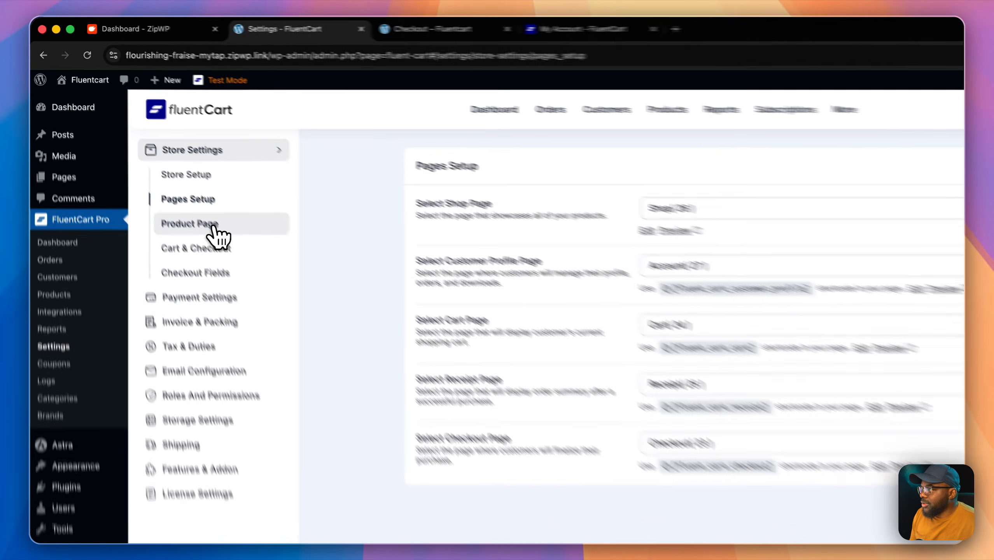
left_click(178, 184)
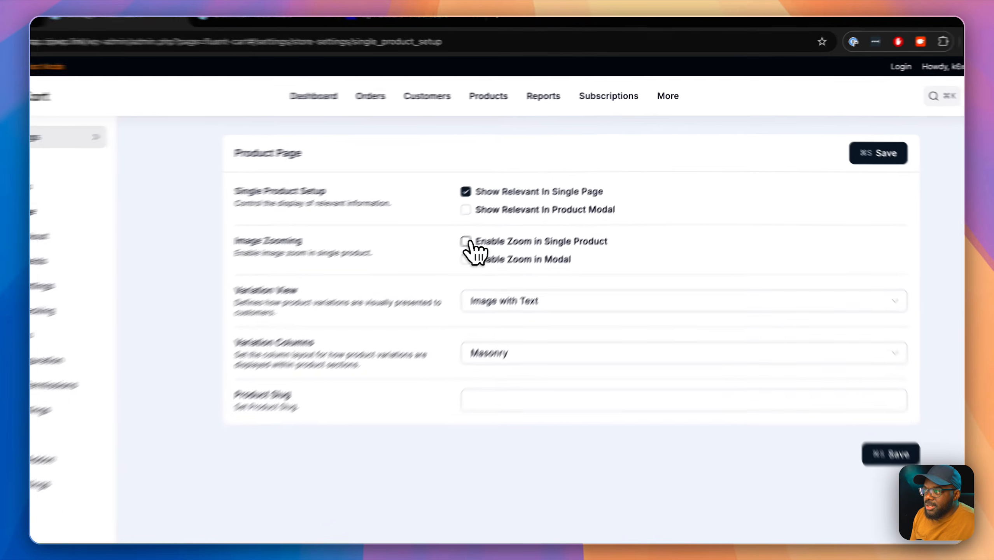
left_click(517, 204)
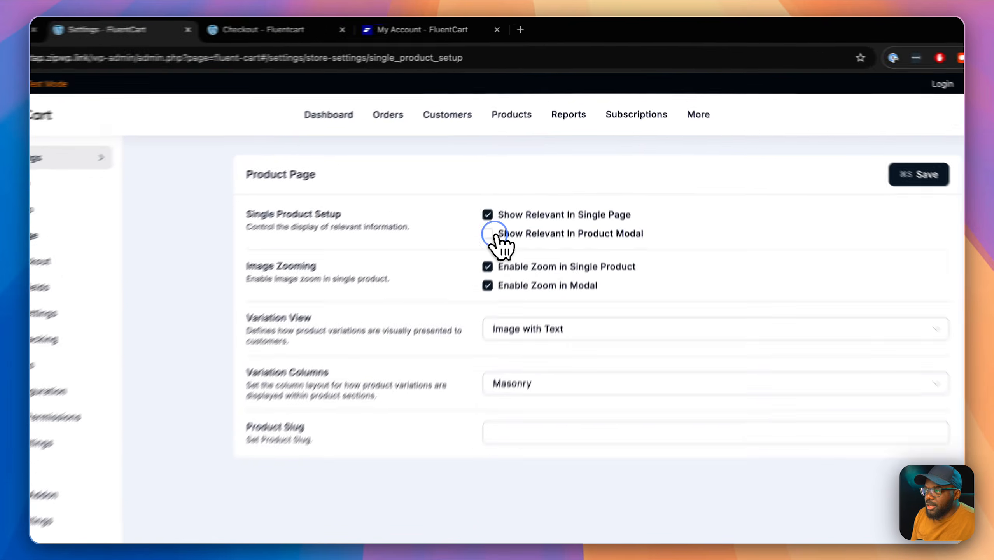
left_click(524, 183)
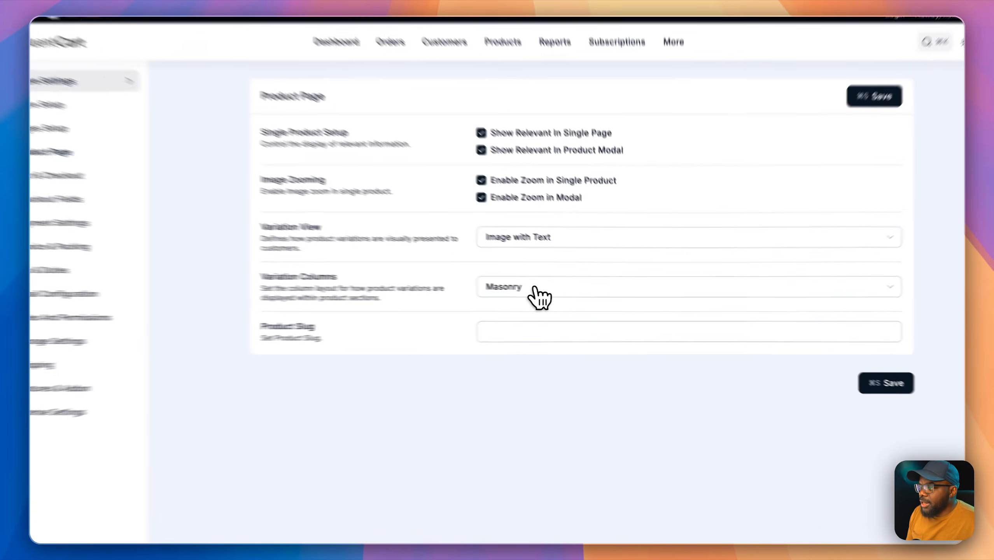
left_click(562, 291)
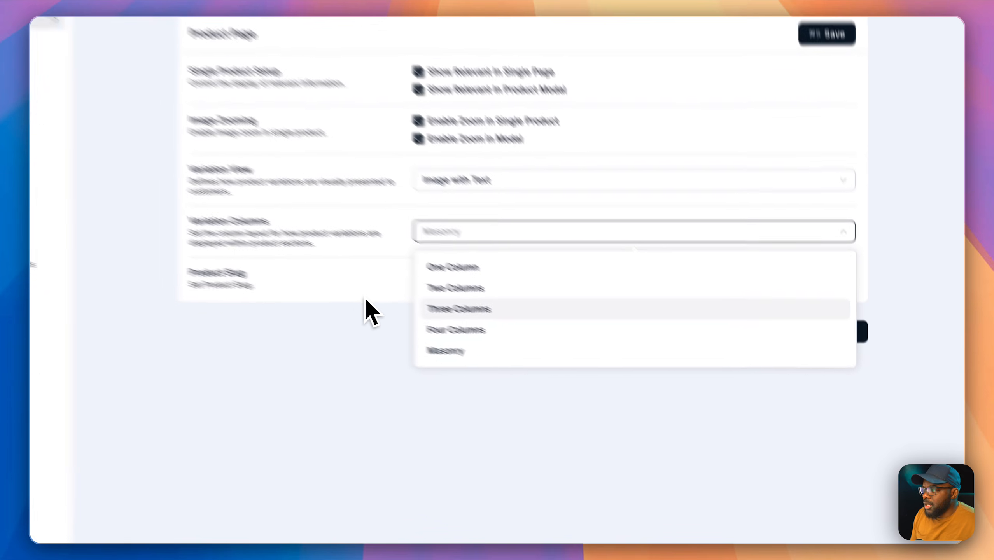
left_click(476, 349)
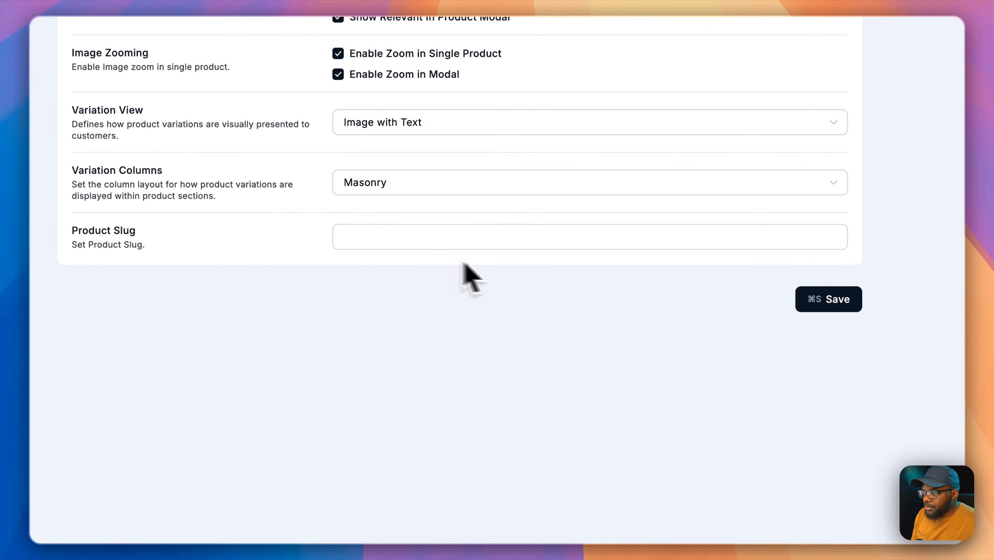
left_click(842, 308)
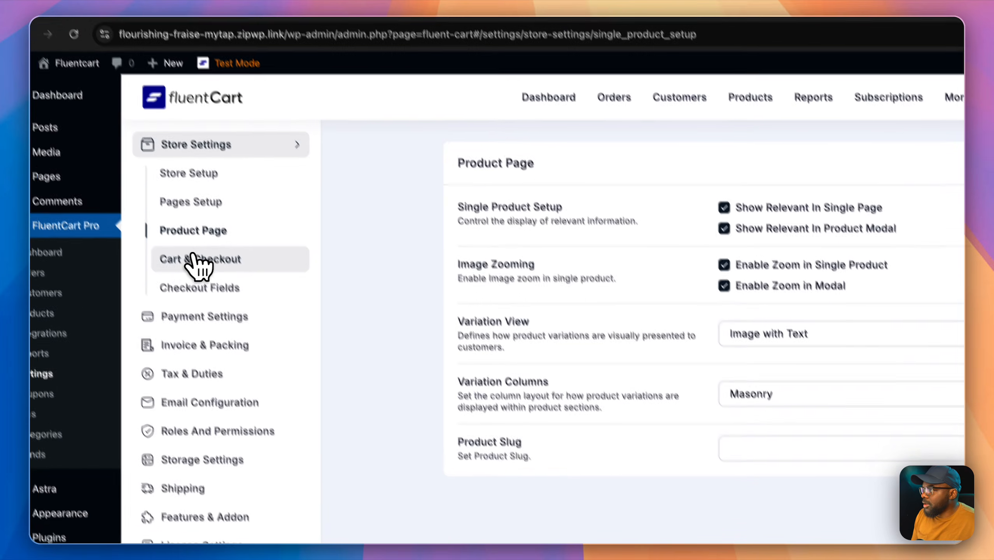
left_click(63, 155)
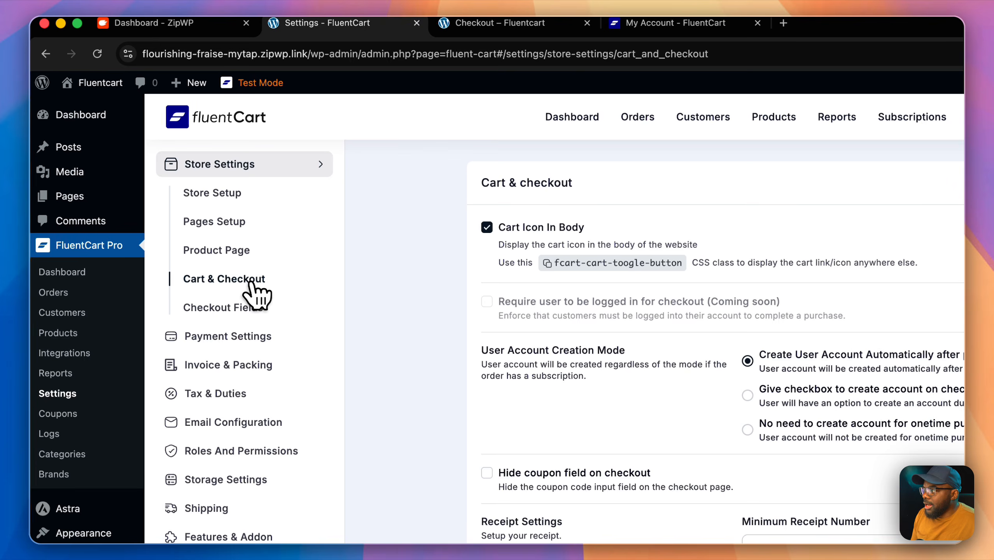
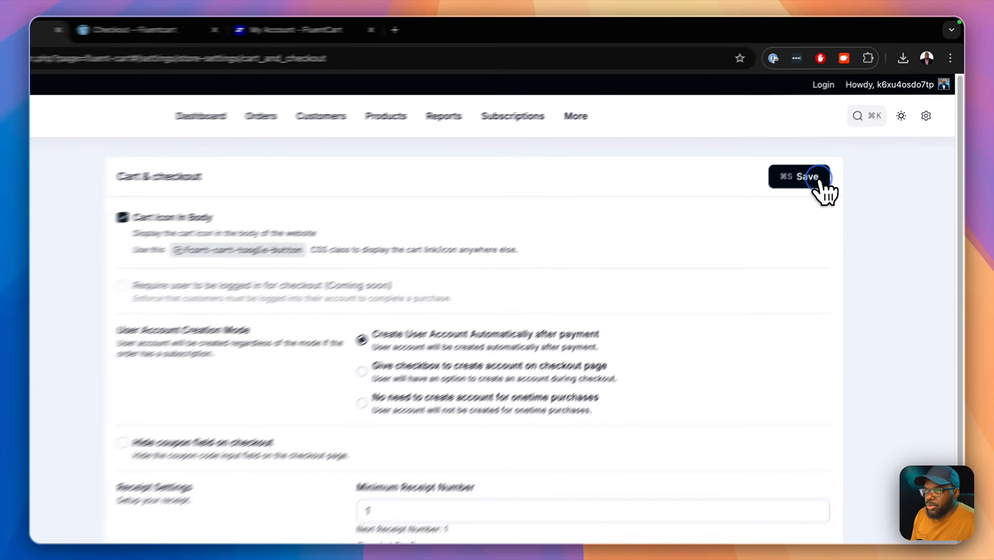
Step: Save Cart & Checkout with the cart icon, automatic account creation and a visible coupon field
left_click(831, 136)
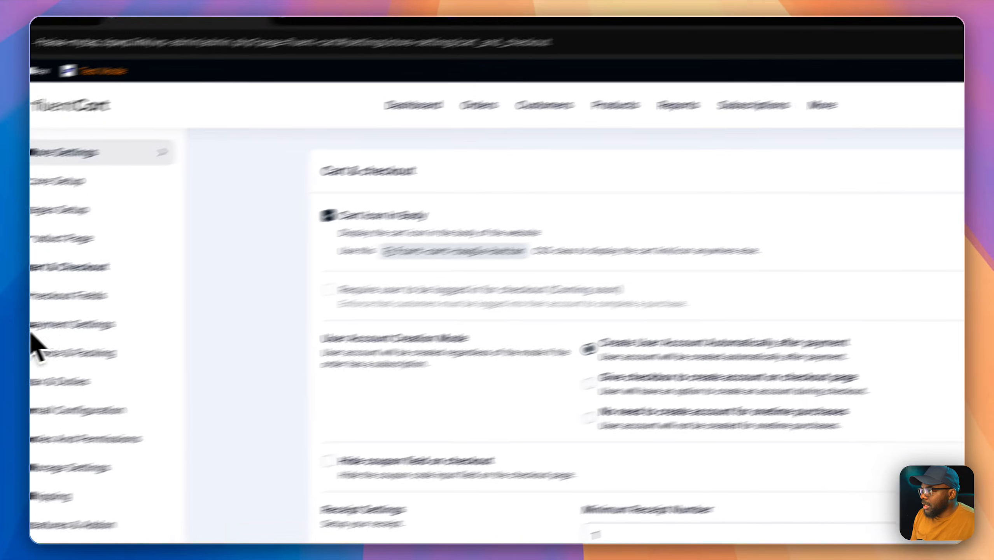
Step: In Checkout Fields, stop asking for State in the billing address
left_click(69, 295)
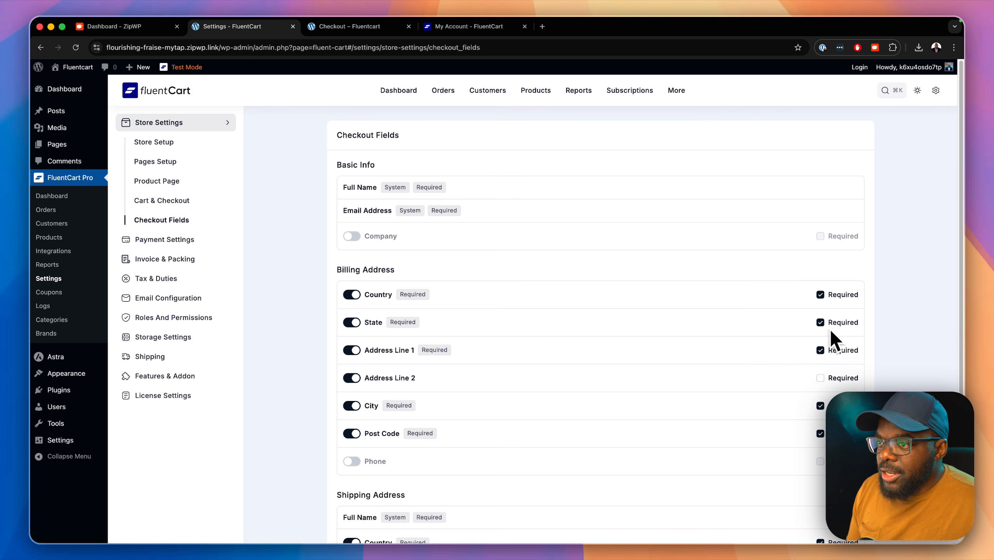
left_click(352, 323)
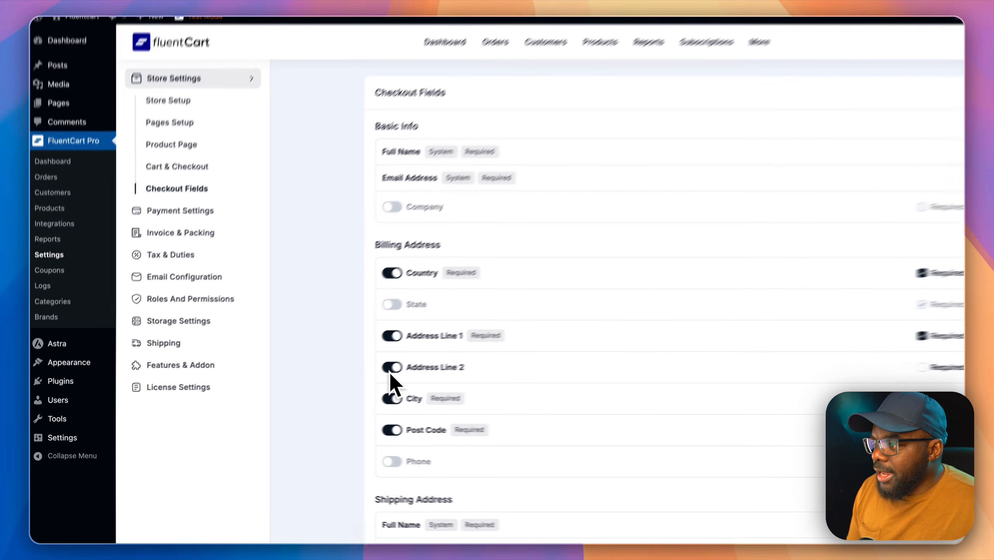
scroll(356, 411, "down", 3)
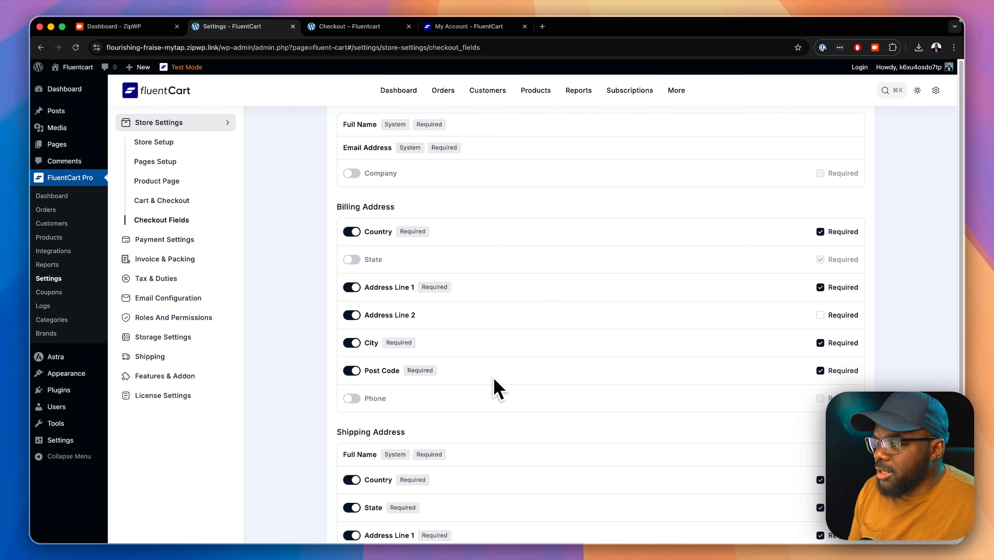
scroll(486, 376, "down", 5)
scroll(490, 383, "down", 3)
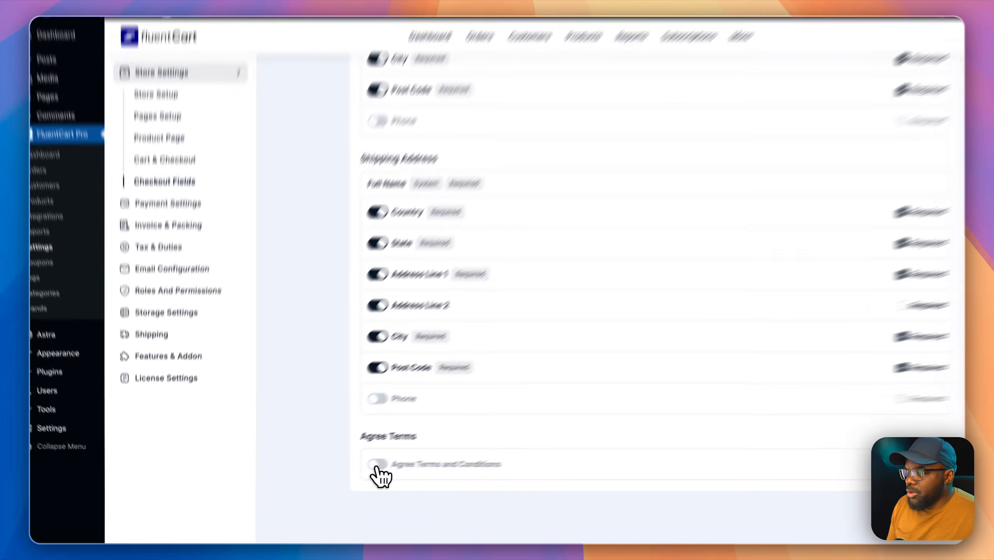
Step: Add an Agree Terms checkbox and shipping Phone field, save, and view Payment Settings
left_click(355, 472)
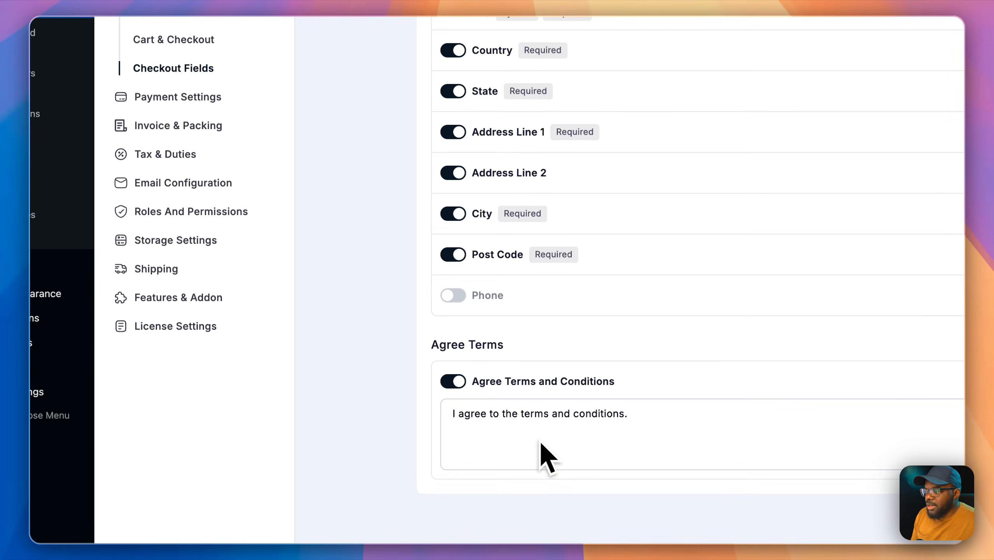
scroll(541, 443, "down", 1)
left_click(457, 276)
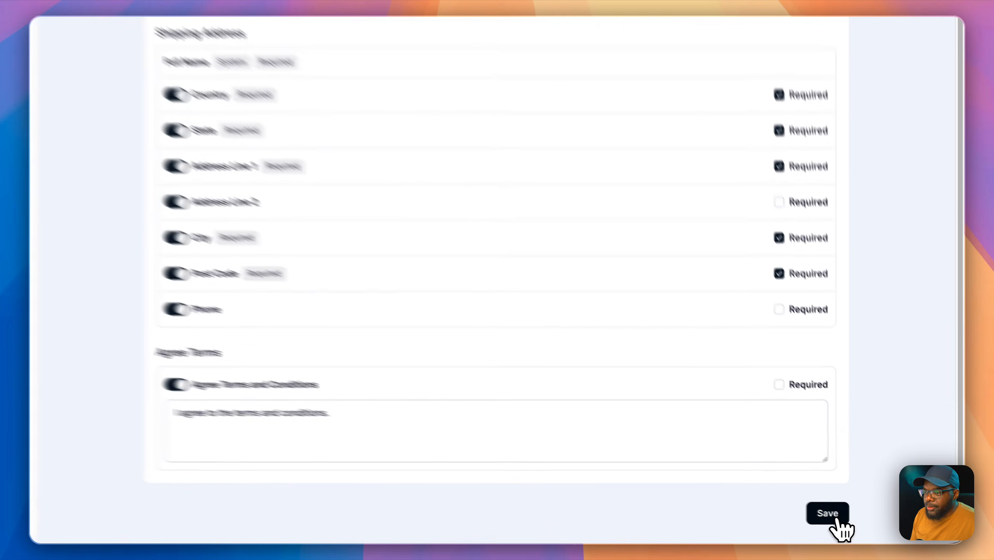
left_click(860, 525)
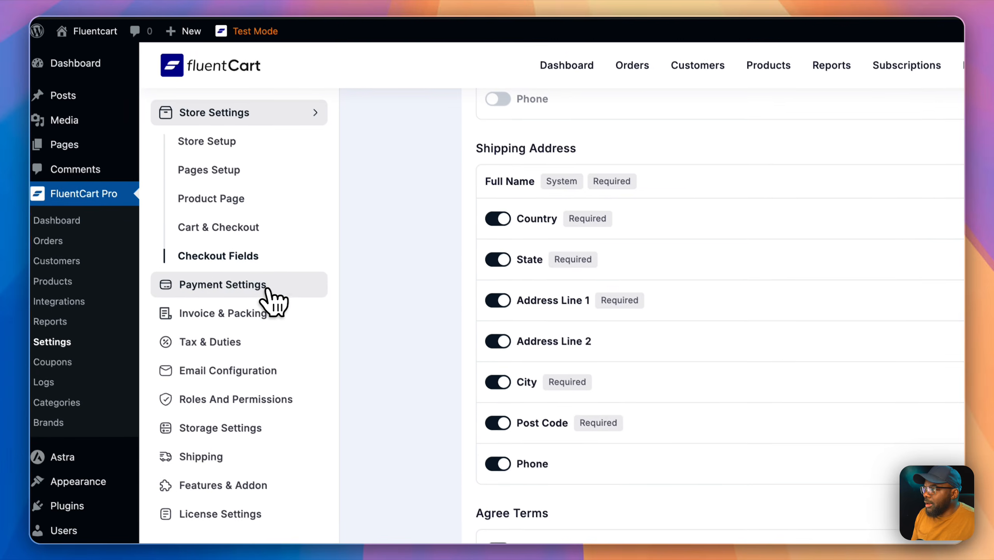
left_click(266, 293)
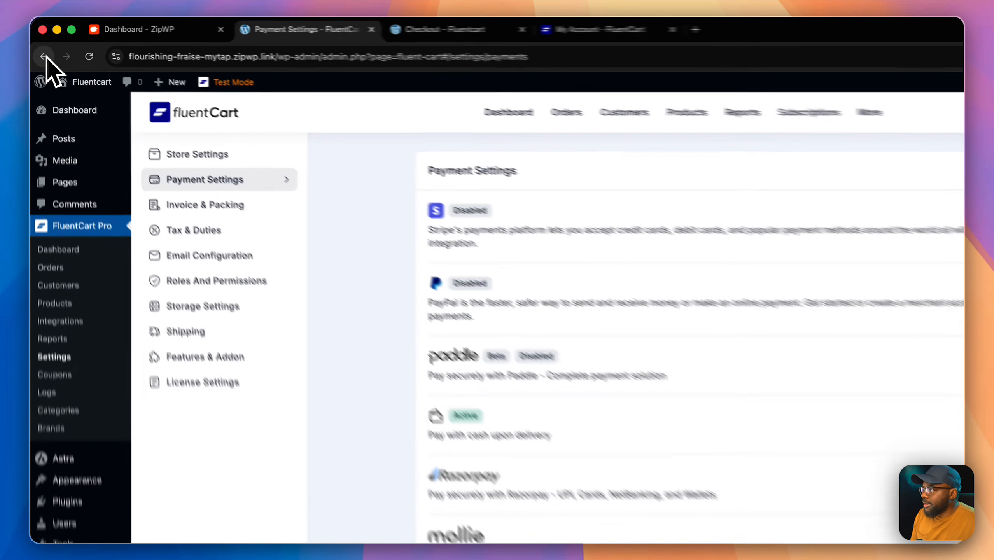
Step: Return to Checkout Fields, review Invoice & Packing, then go to Tax & Duties
left_click(41, 47)
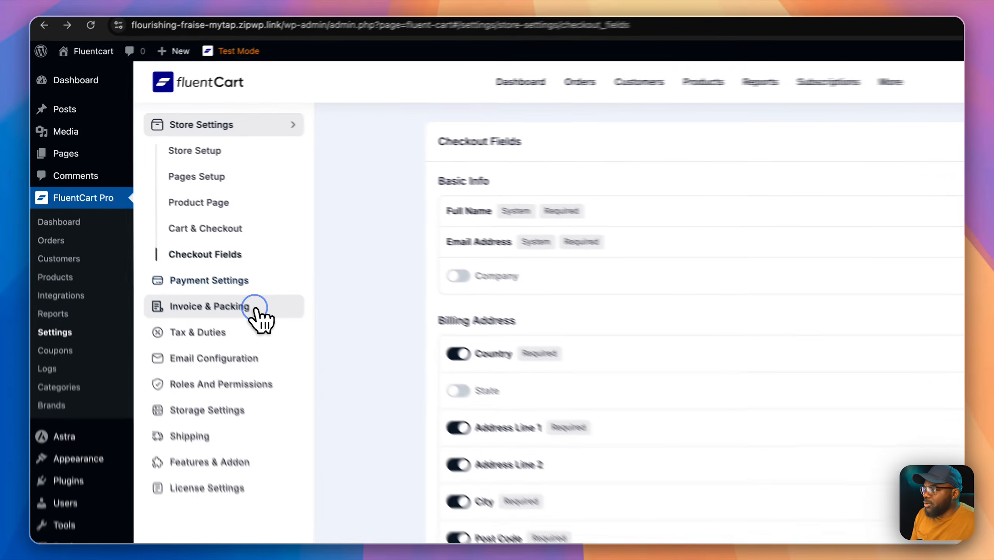
left_click(201, 262)
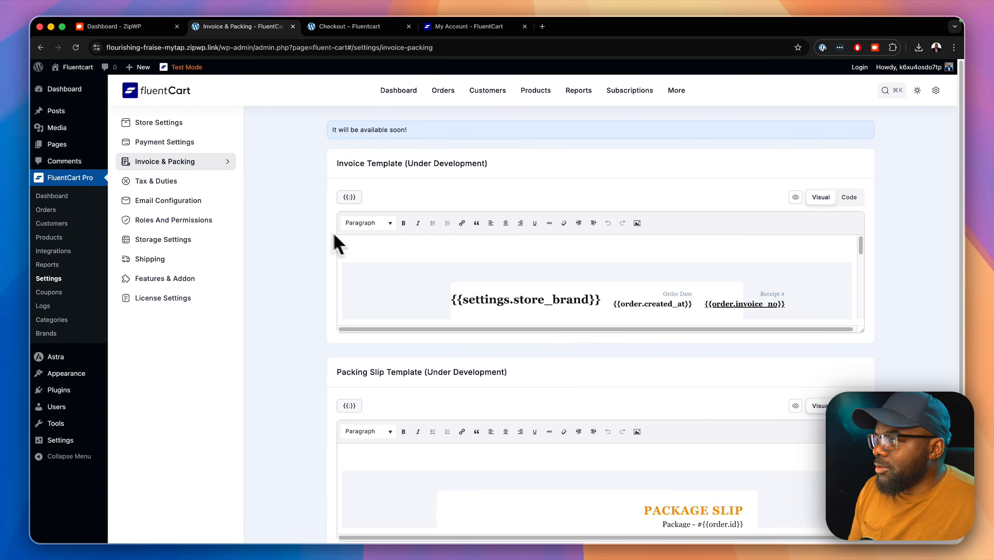
left_click(192, 182)
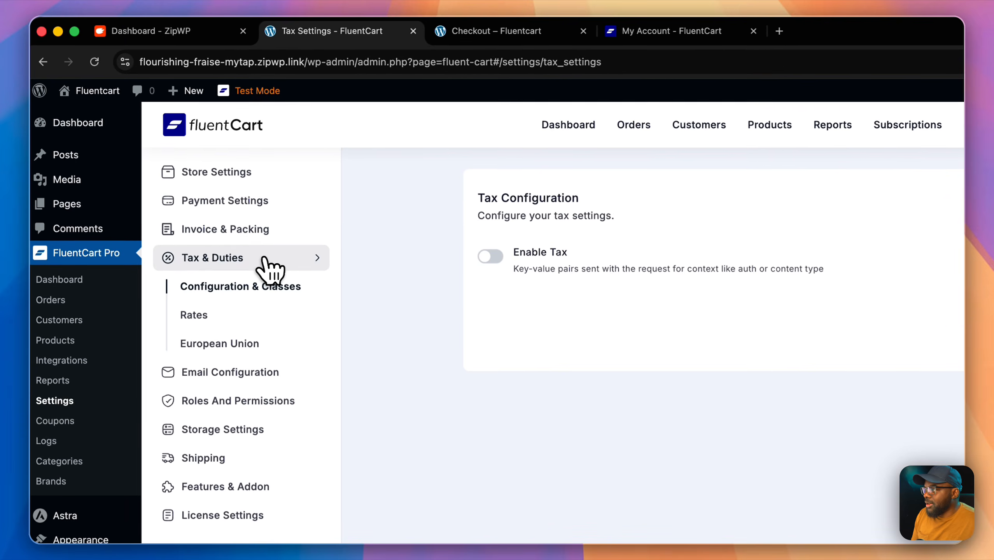
Step: Enable tax, calculated on the Customer Shipping Address
left_click(501, 257)
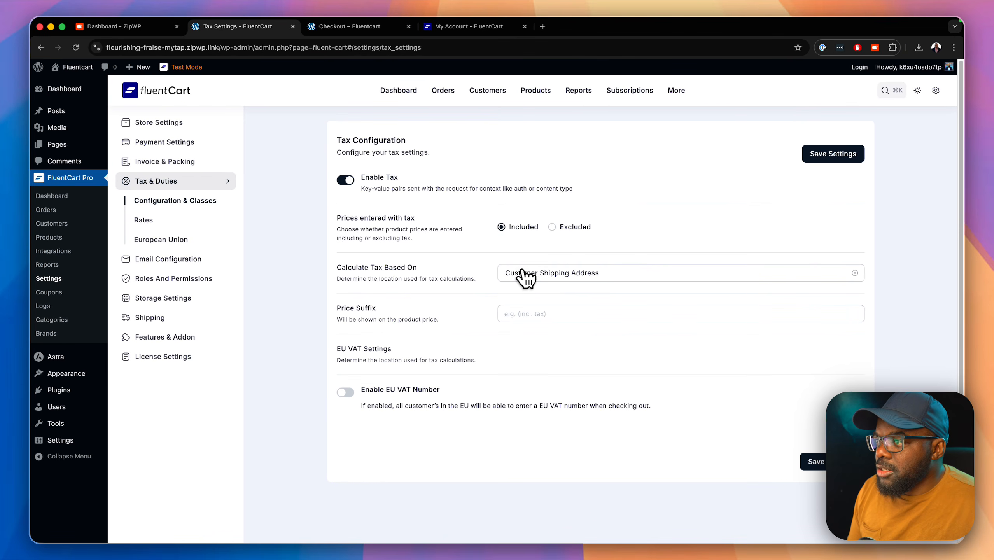
left_click(530, 274)
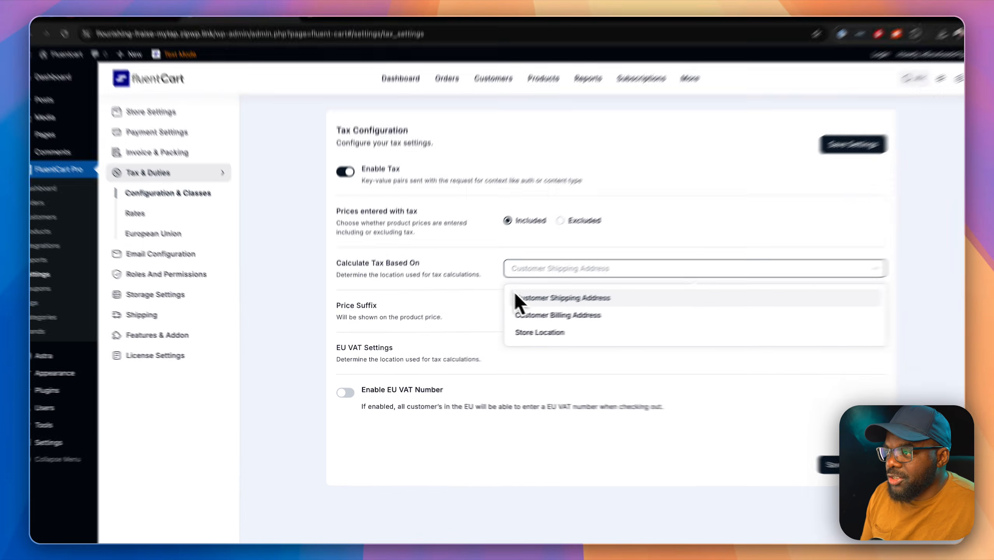
left_click(515, 297)
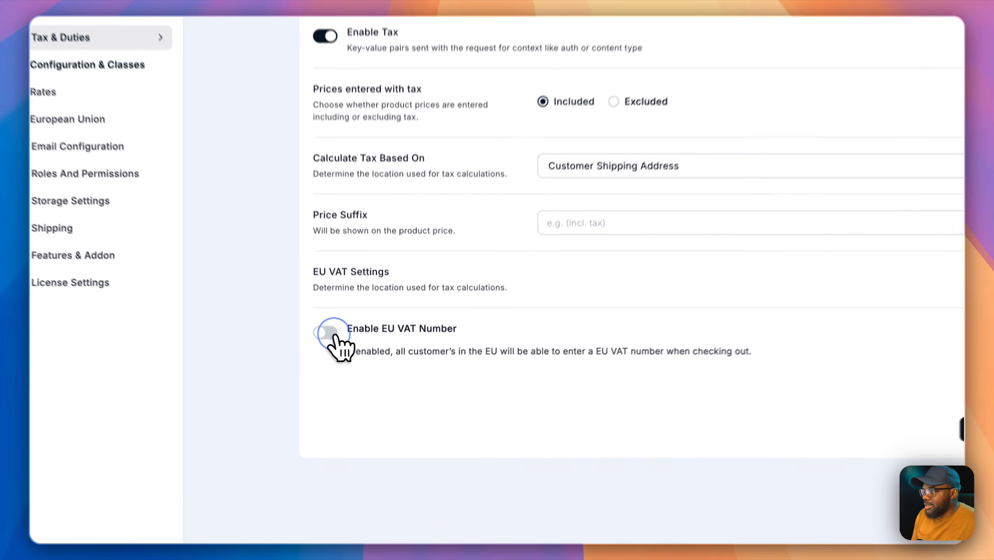
Step: Enable EU VAT Number without excluding any reverse-charge categories, then go to Rates
left_click(347, 393)
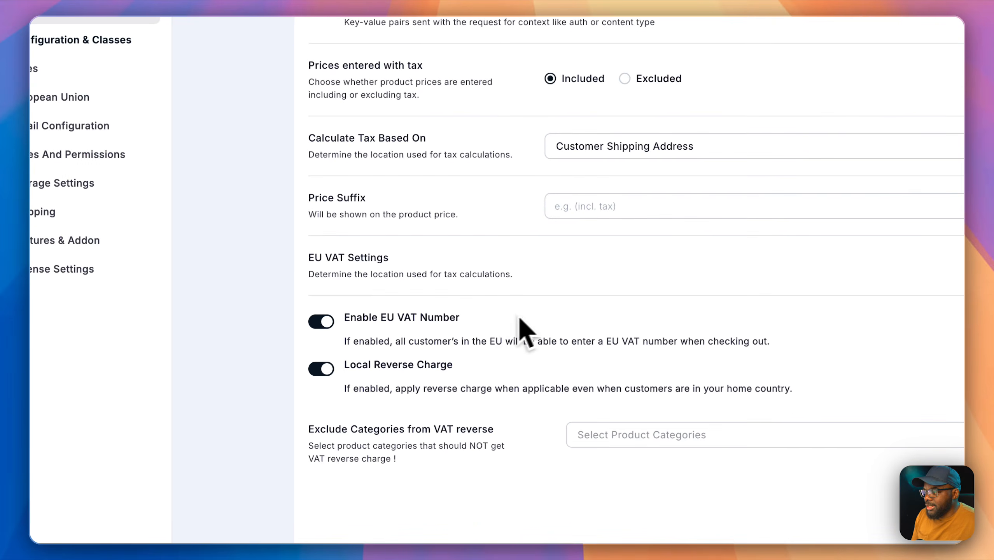
left_click(655, 376)
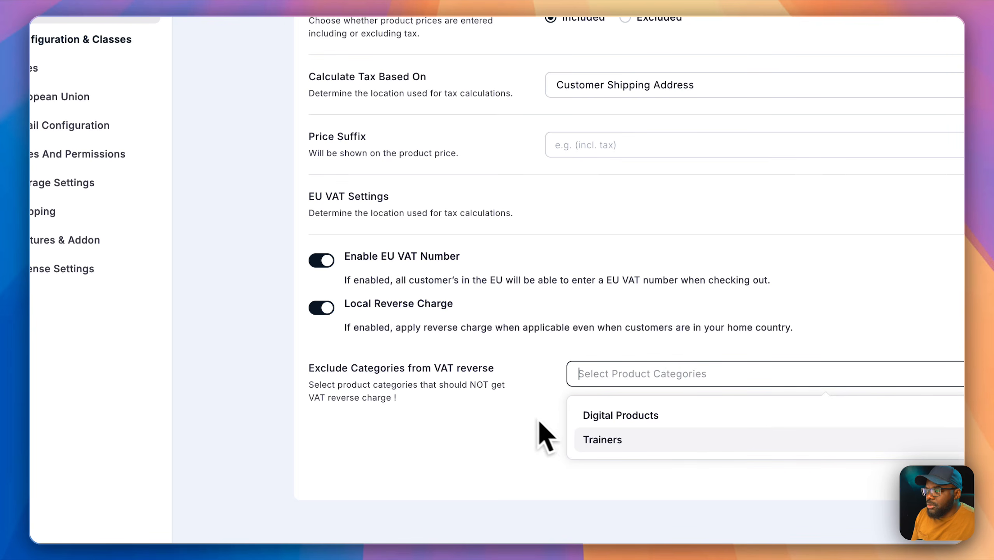
left_click(502, 404)
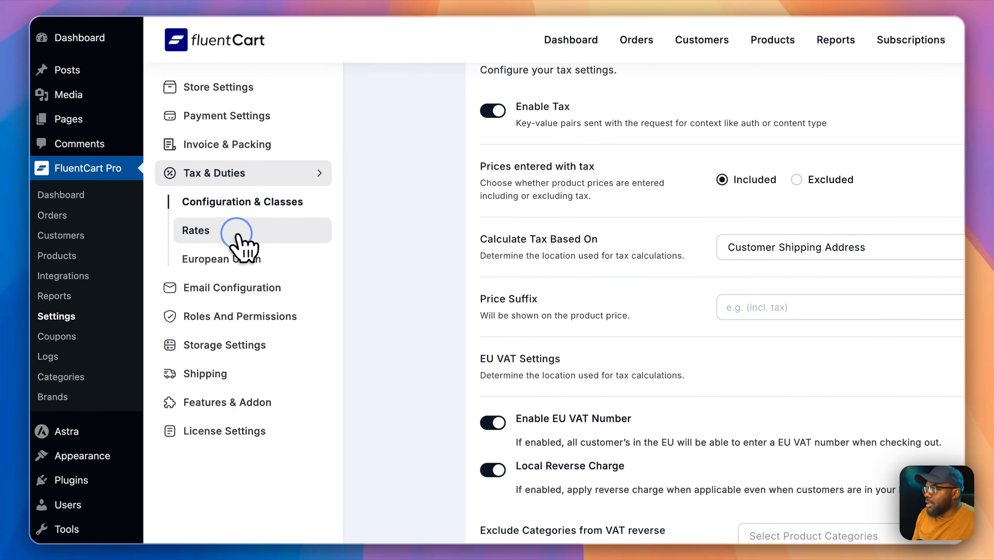
left_click(67, 69)
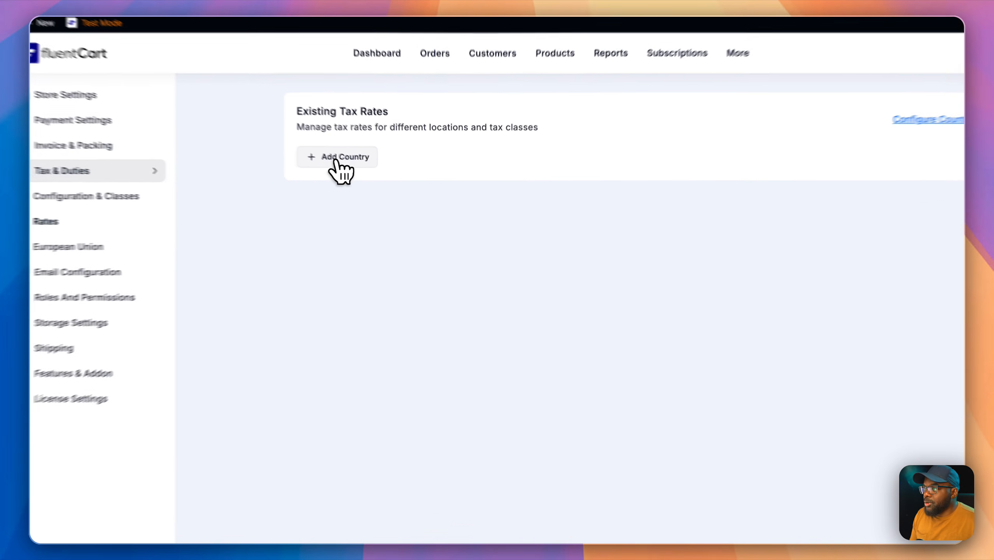
Step: Add United Kingdom (UK) as a tax rate country
left_click(367, 171)
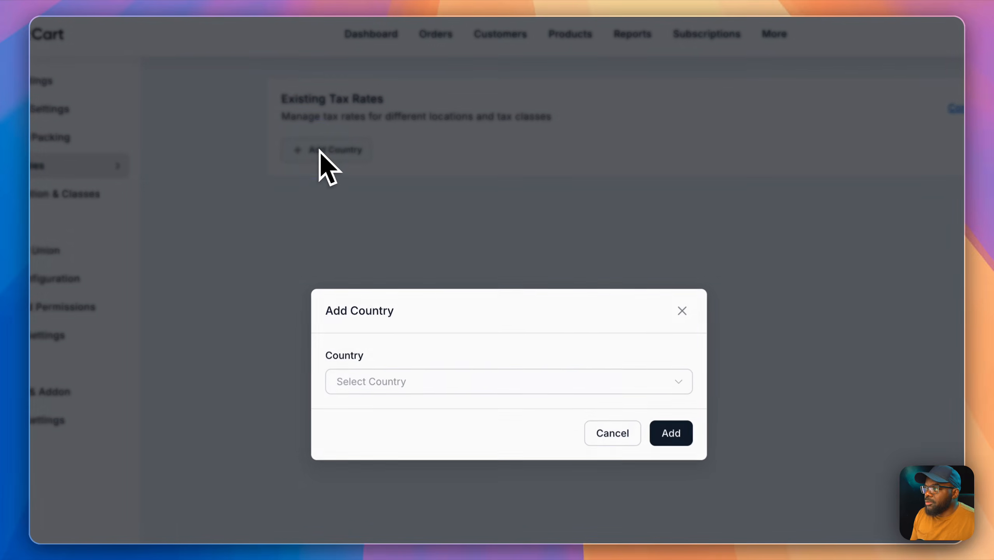
left_click(682, 388)
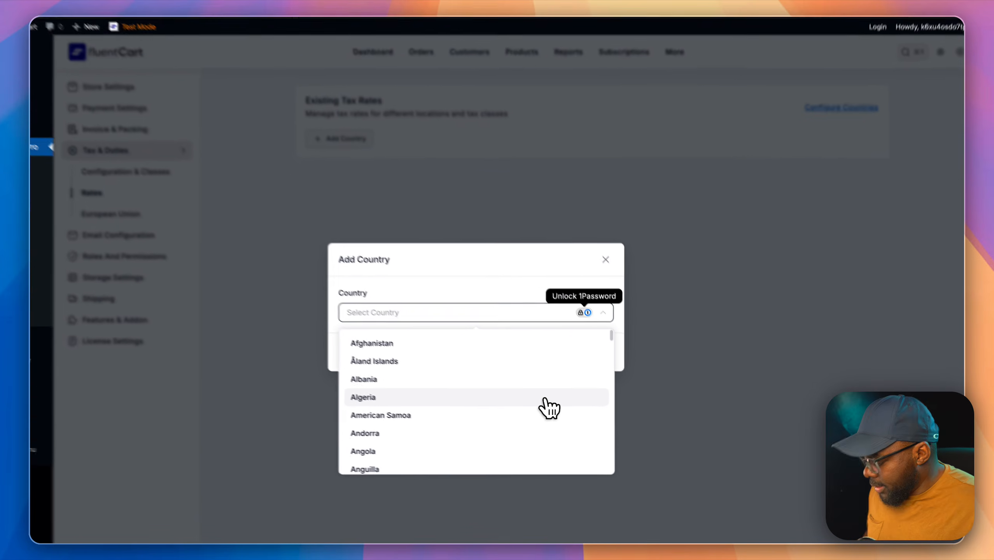
type("united")
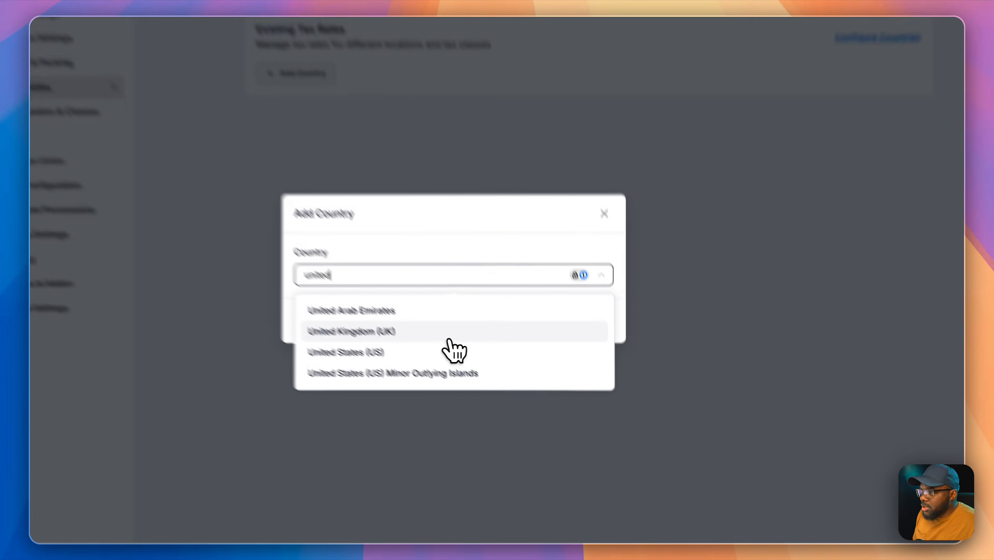
left_click(470, 375)
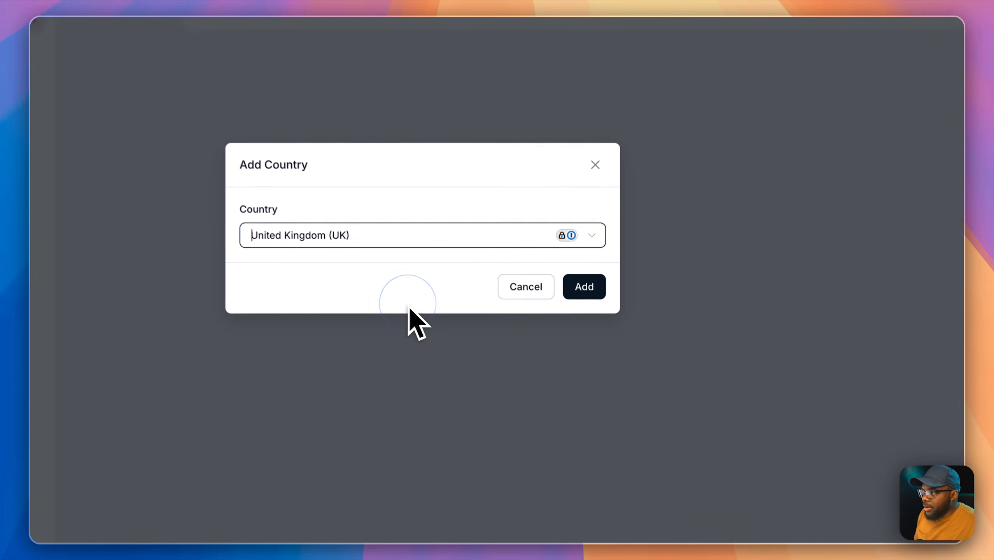
left_click(608, 367)
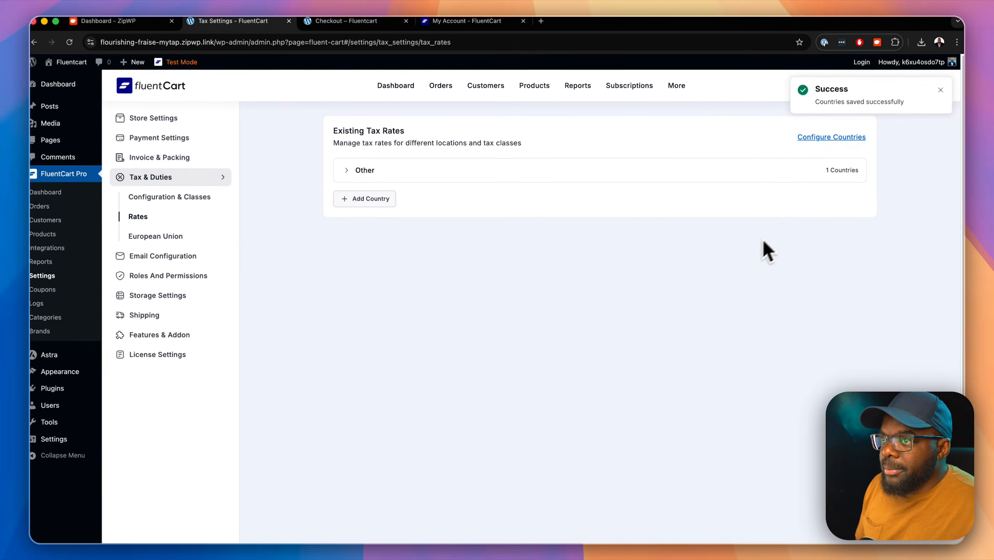
Step: Review the UK's standard, reduced and zero GB rates under Other, then open European Union
left_click(346, 171)
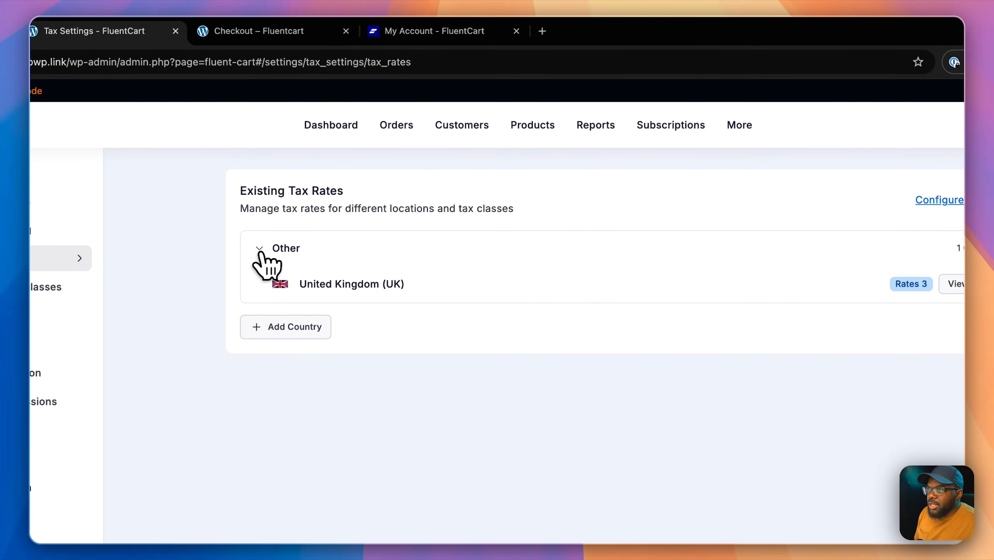
left_click(791, 274)
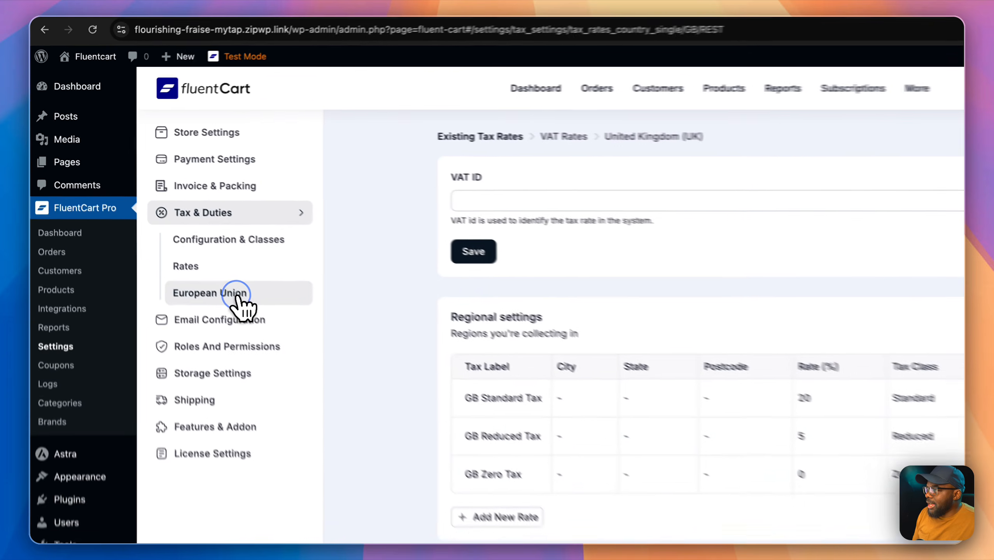
left_click(178, 240)
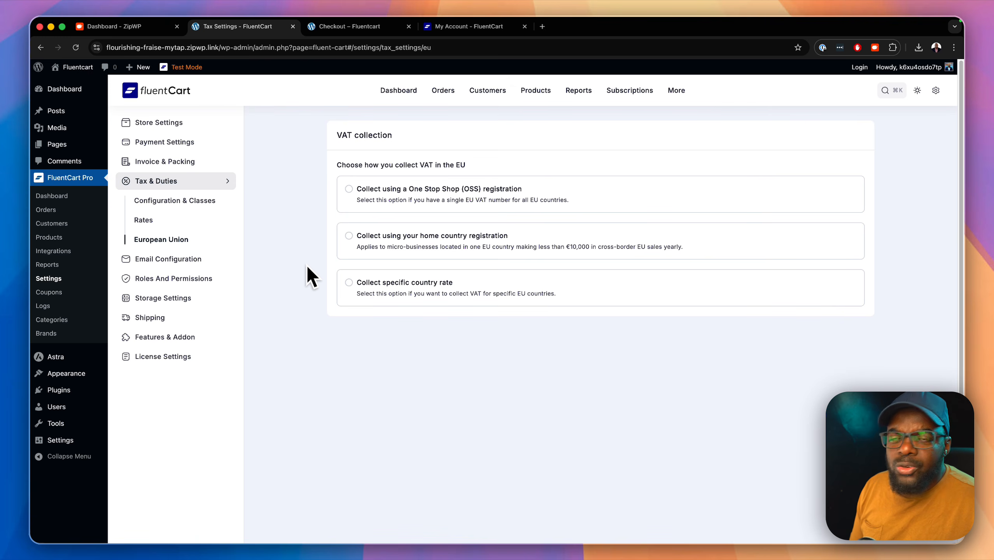
Step: Enter the store sender name and from e-mail address in Mailing Settings, save, then open Notifications
left_click(185, 257)
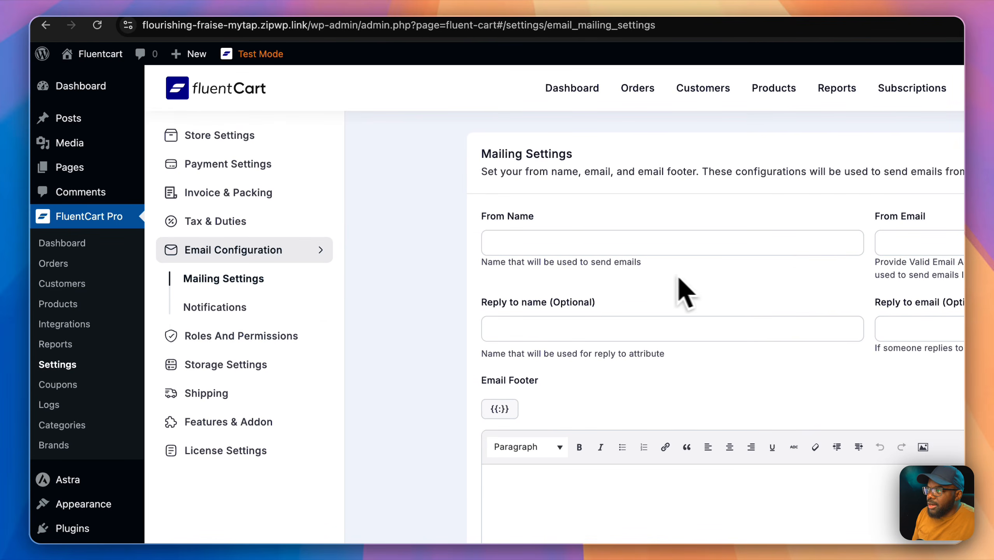
left_click(563, 242)
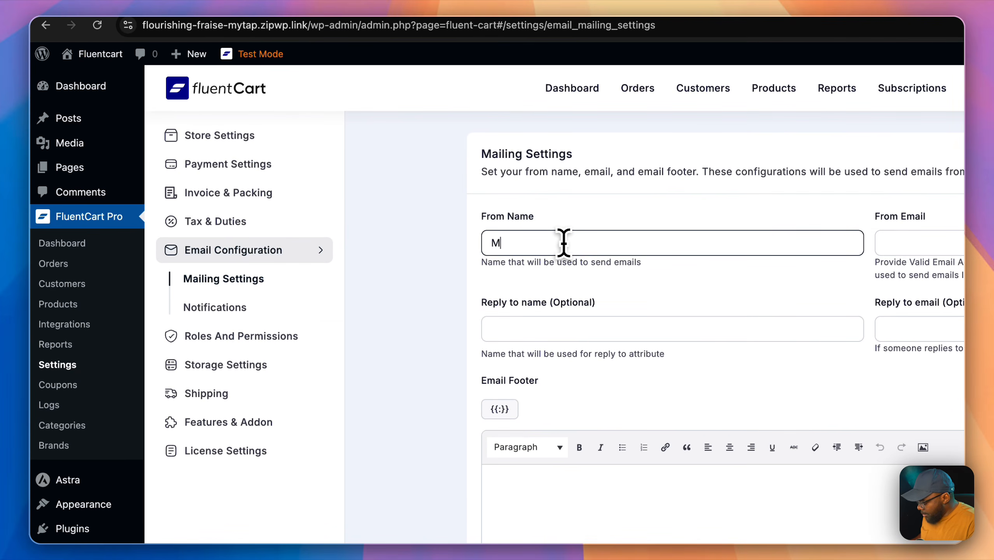
type("Mak")
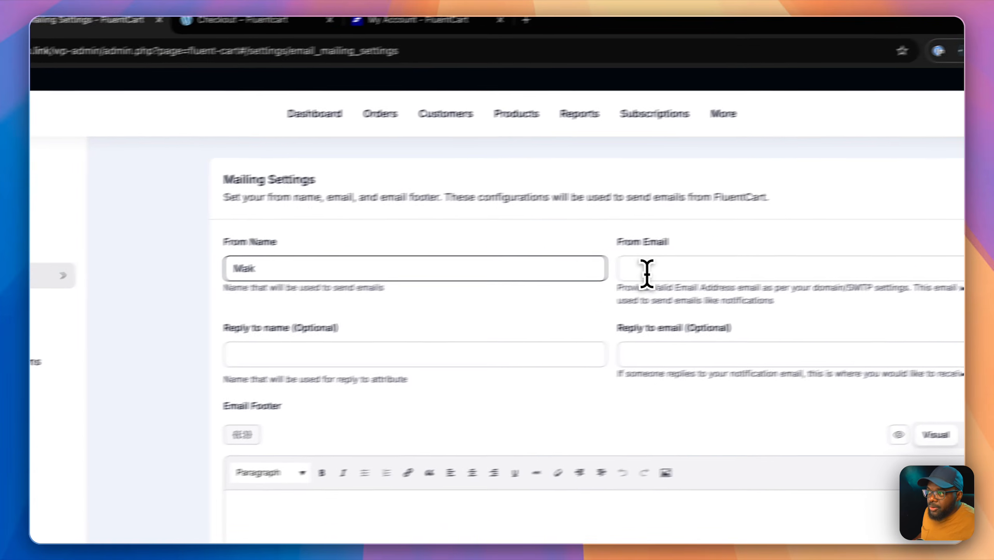
left_click(915, 243)
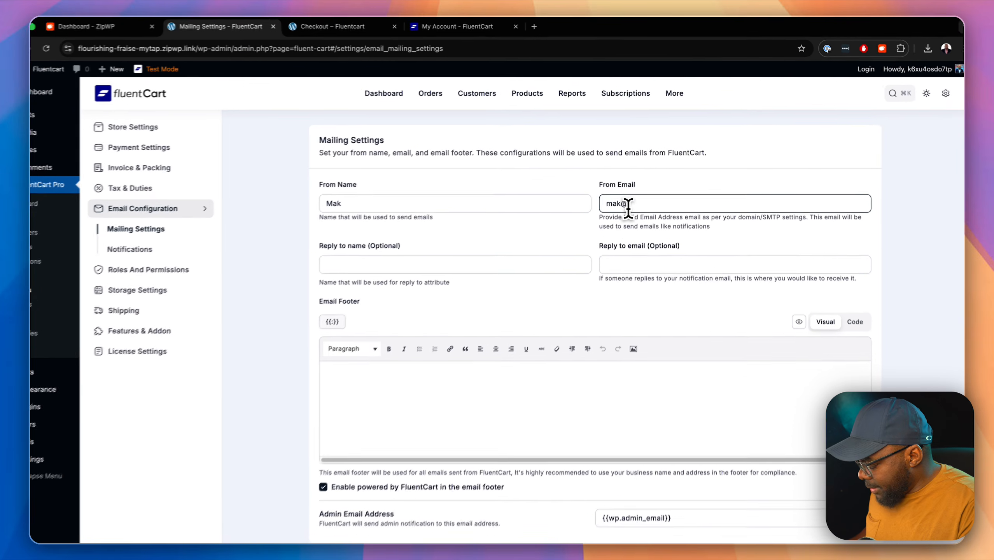
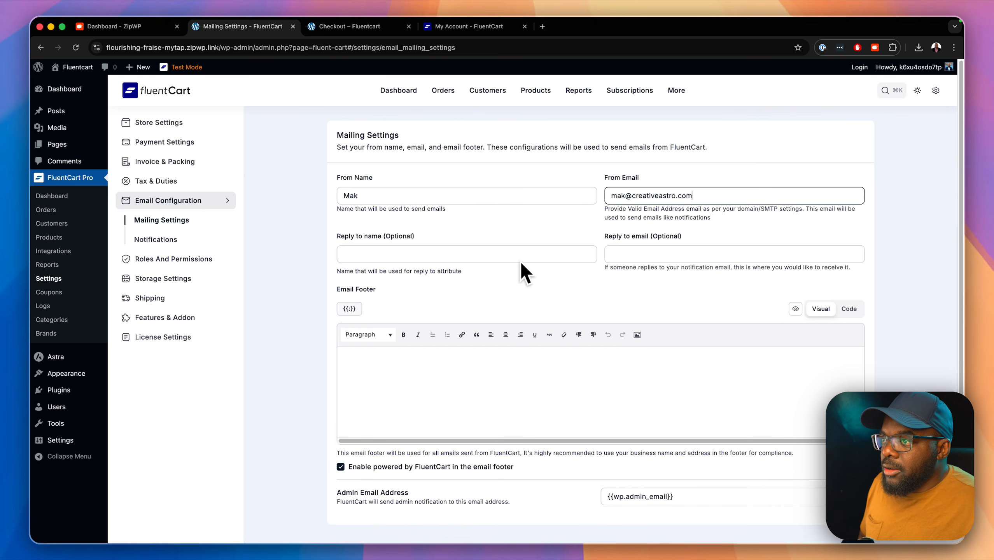
scroll(525, 337, "down", 2)
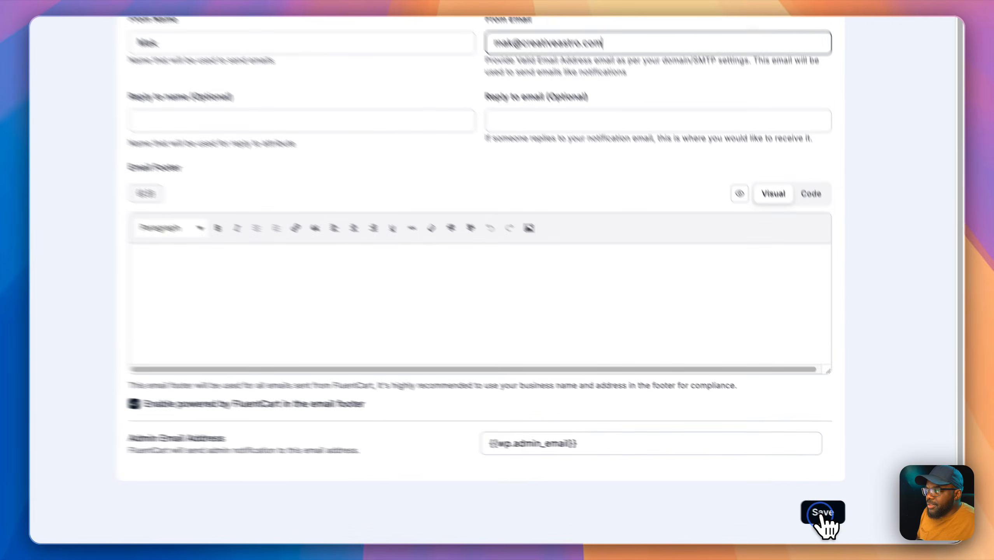
left_click(852, 521)
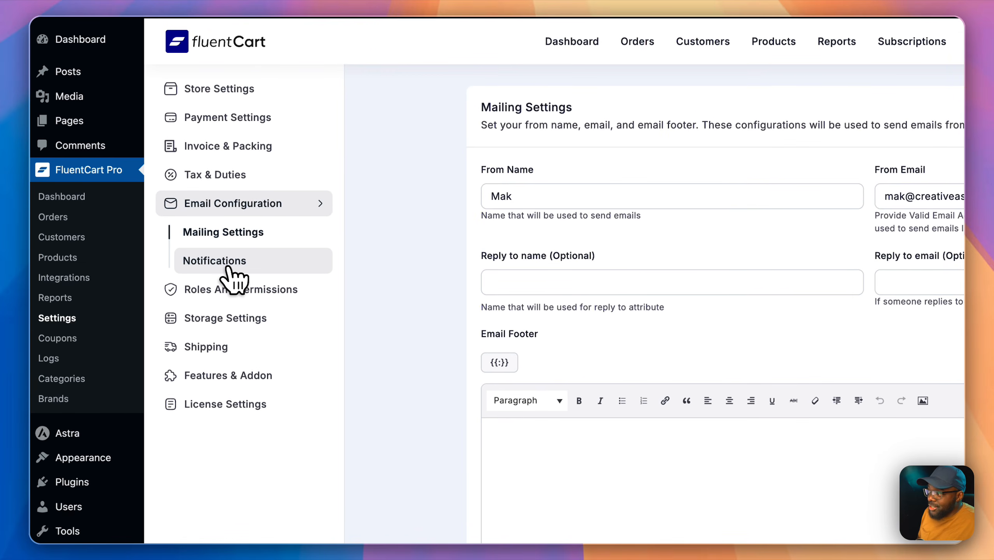
left_click(181, 223)
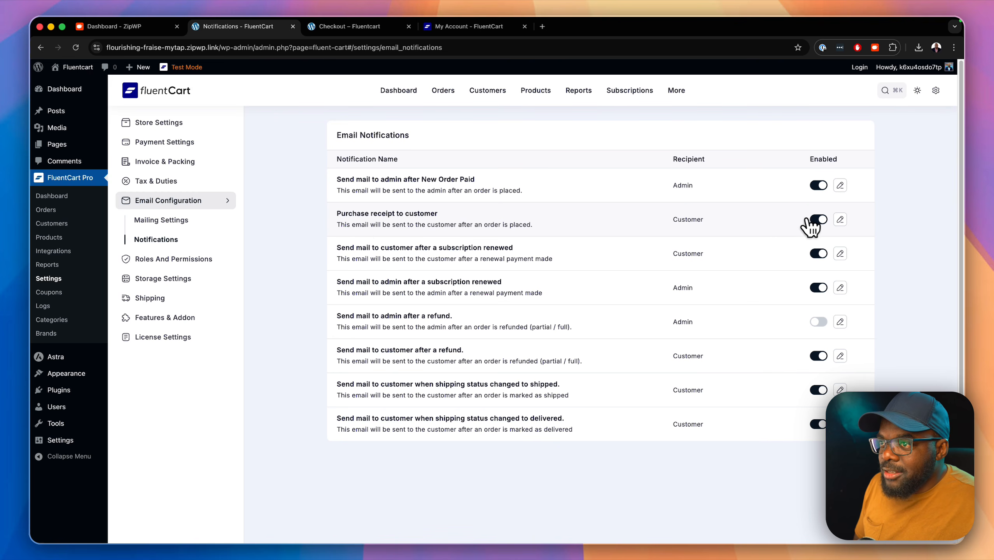
Step: Switch 'Purchase receipt to customer' off and back on, then go to Roles And Permissions
left_click(821, 220)
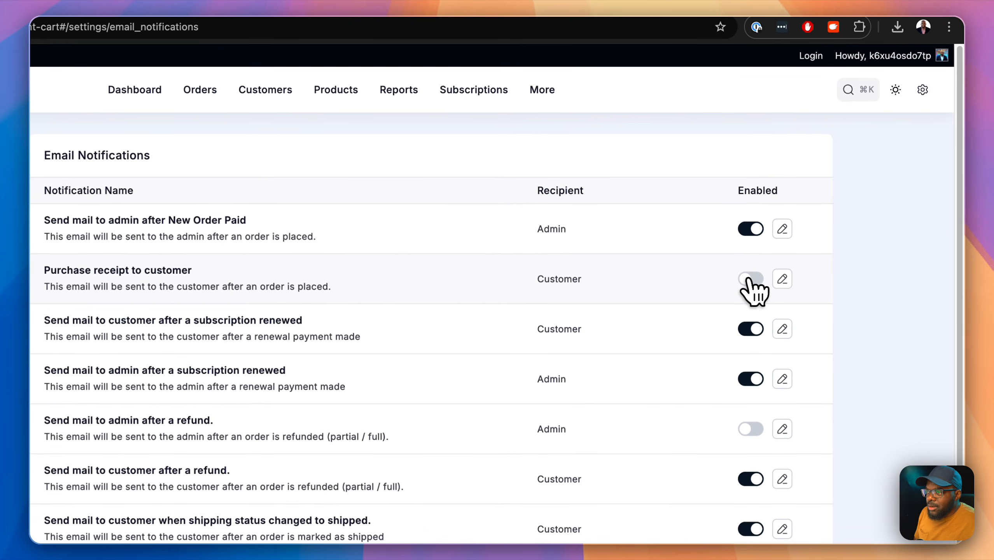
left_click(751, 279)
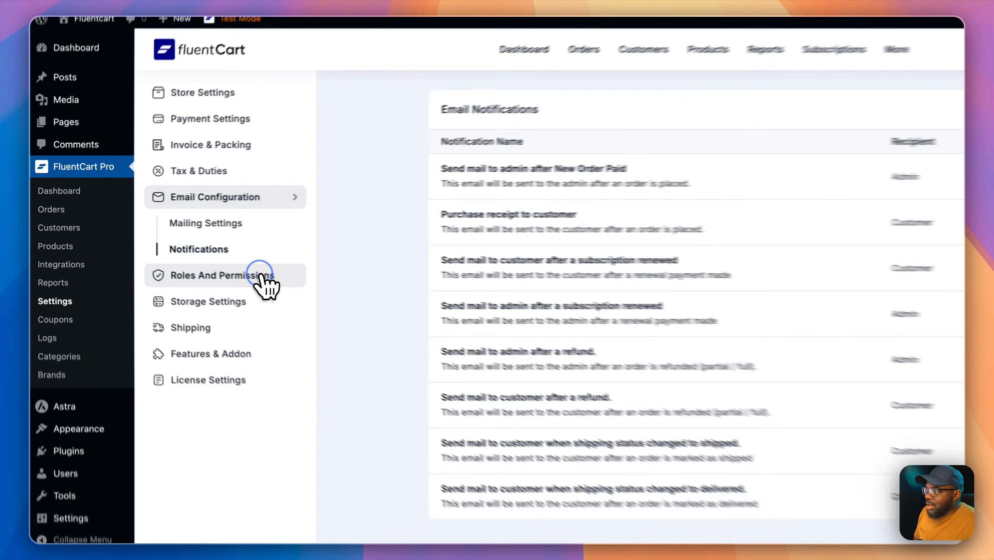
left_click(200, 260)
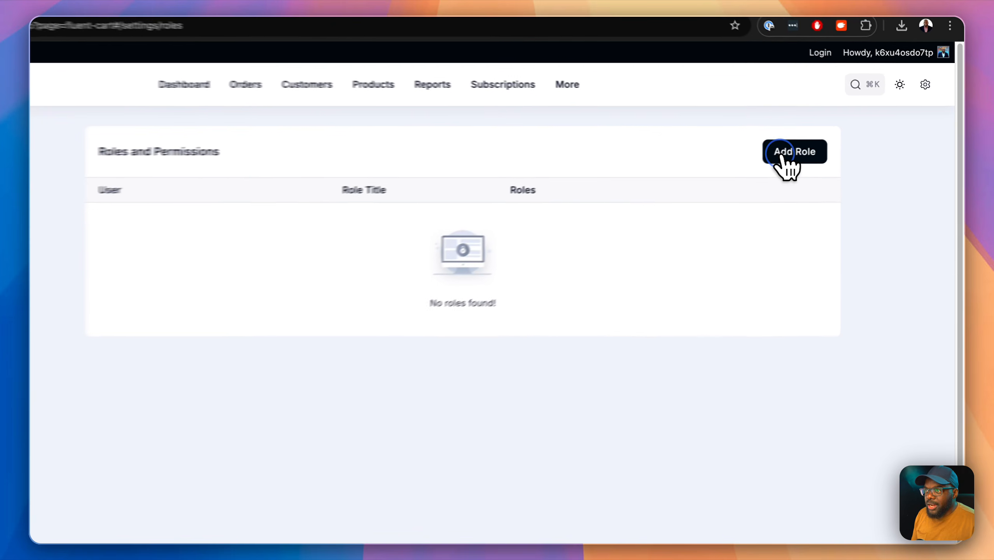
Step: Preview assignable roles in the Add Role dialog, cancel it, and open Storage Settings
left_click(831, 149)
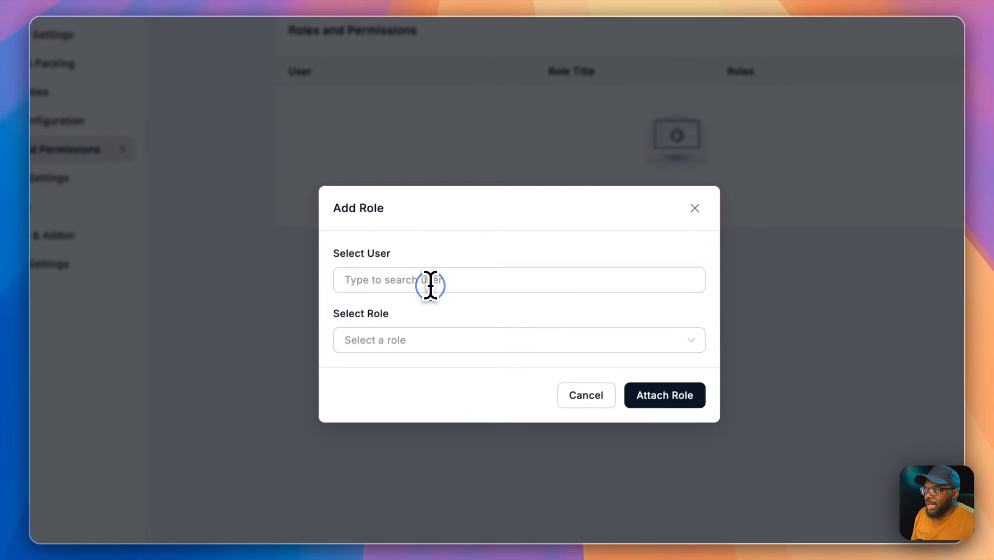
left_click(335, 329)
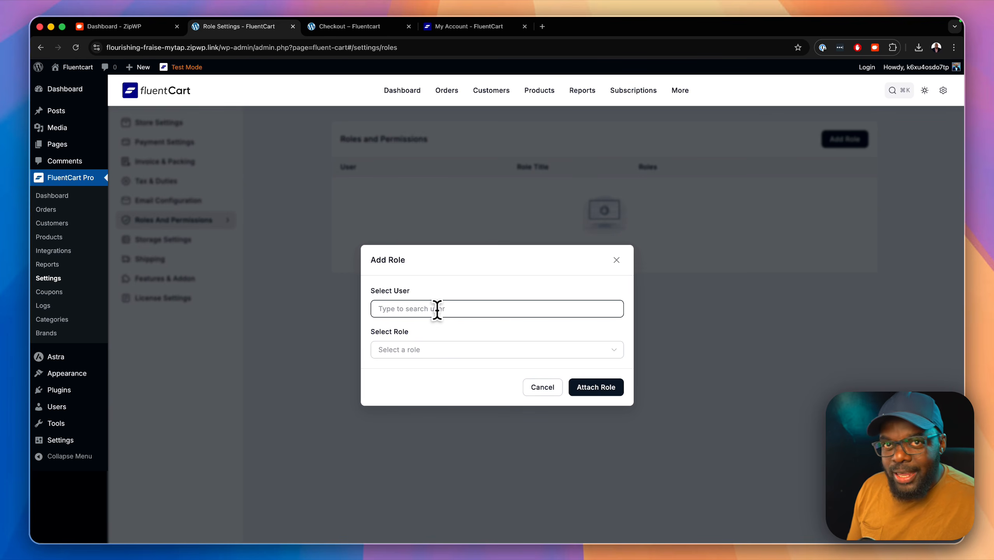
left_click(399, 350)
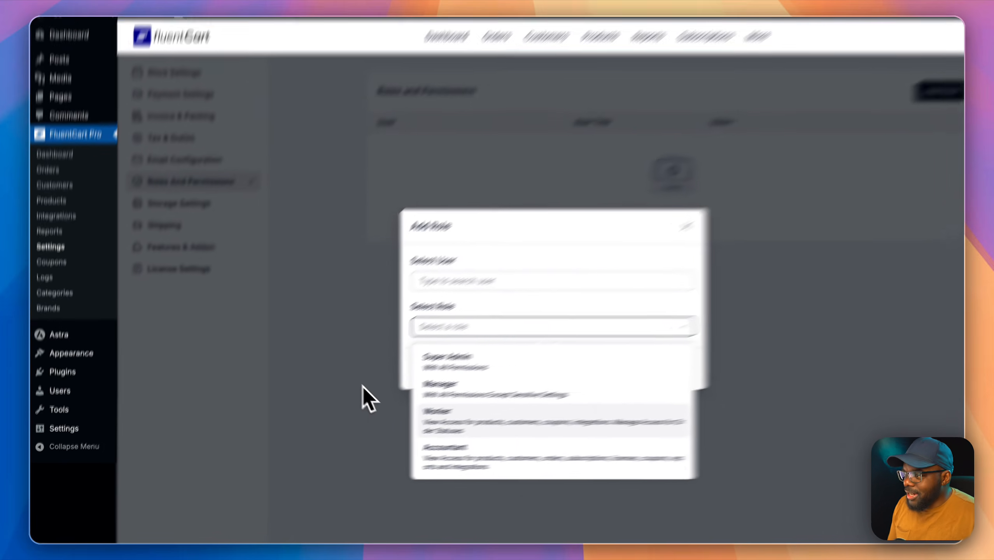
left_click(302, 368)
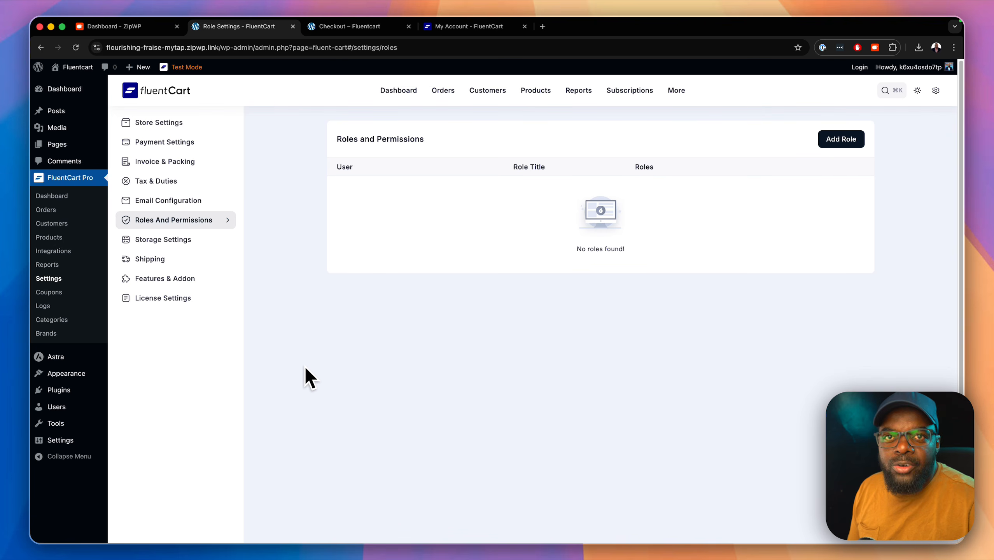
left_click(201, 238)
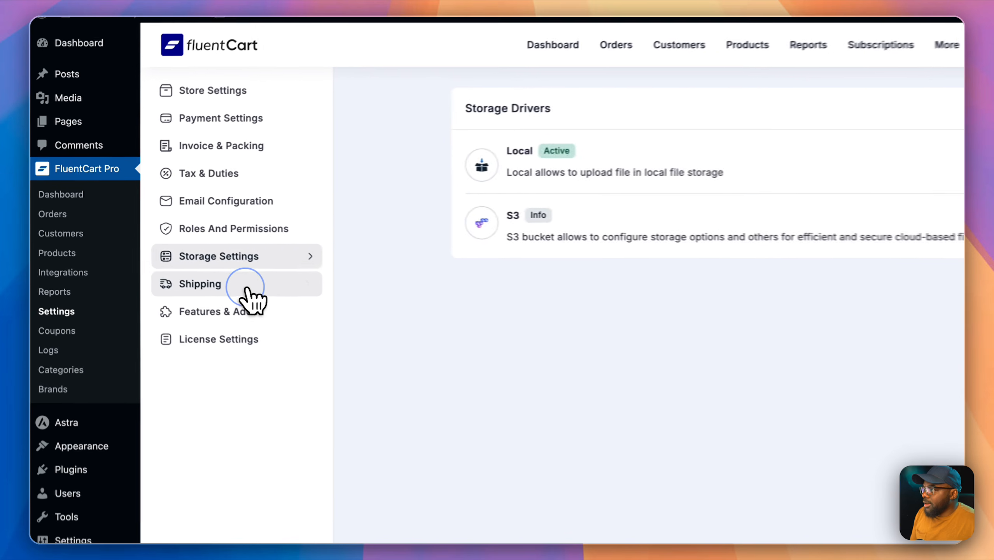
Step: Go to Shipping to view the empty Shipping Zones list
left_click(183, 262)
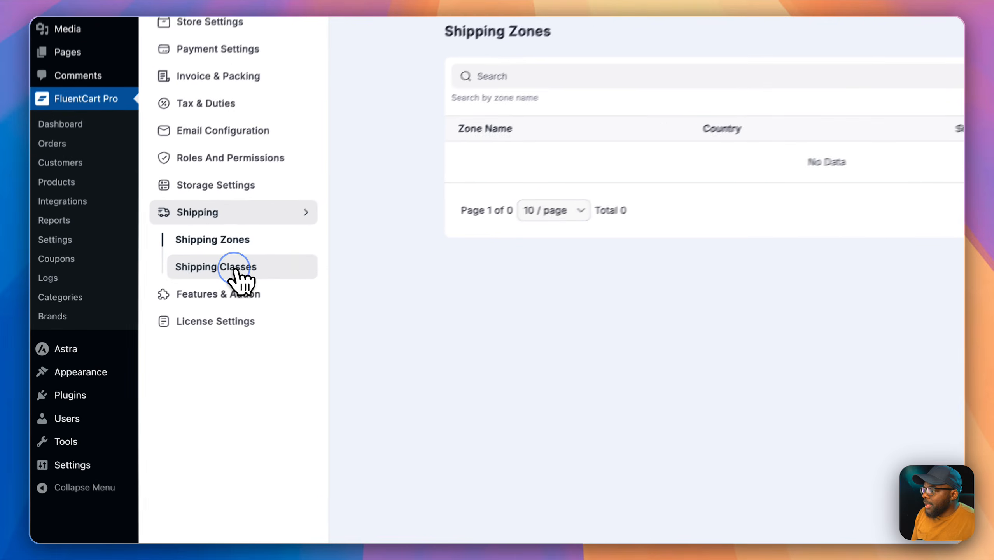
Step: After viewing Shipping Classes, enable and save Stock Management and Order Bump, then return to Dashboard
left_click(169, 298)
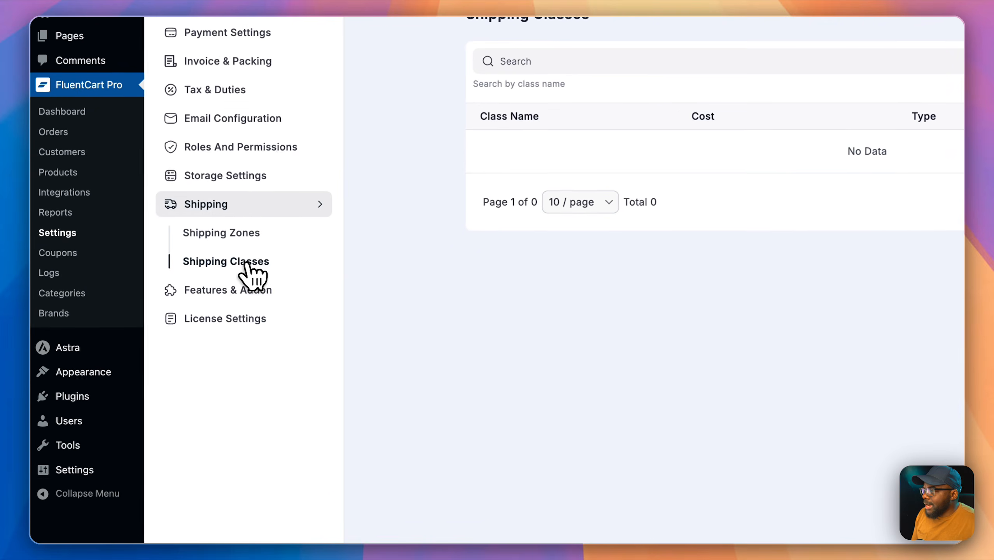
left_click(262, 293)
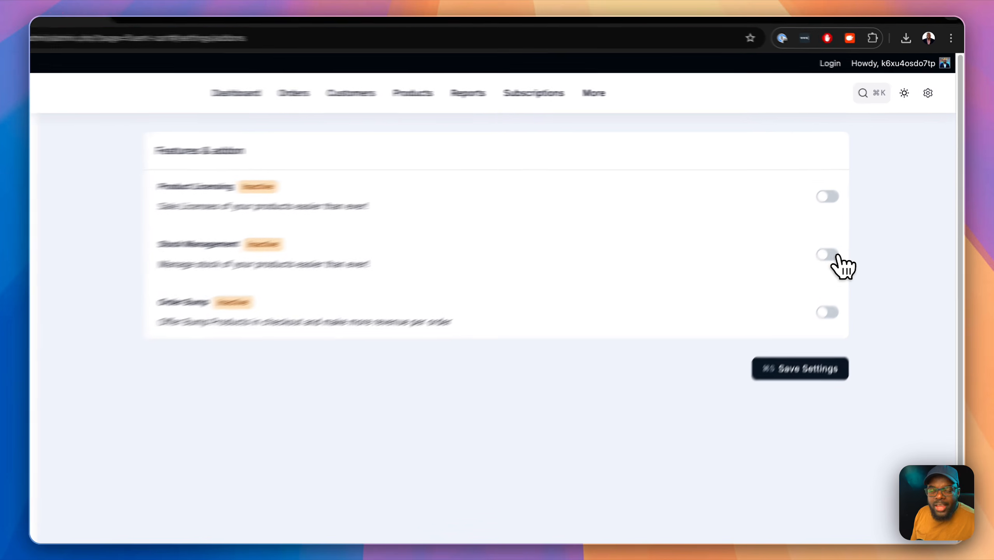
left_click(861, 217)
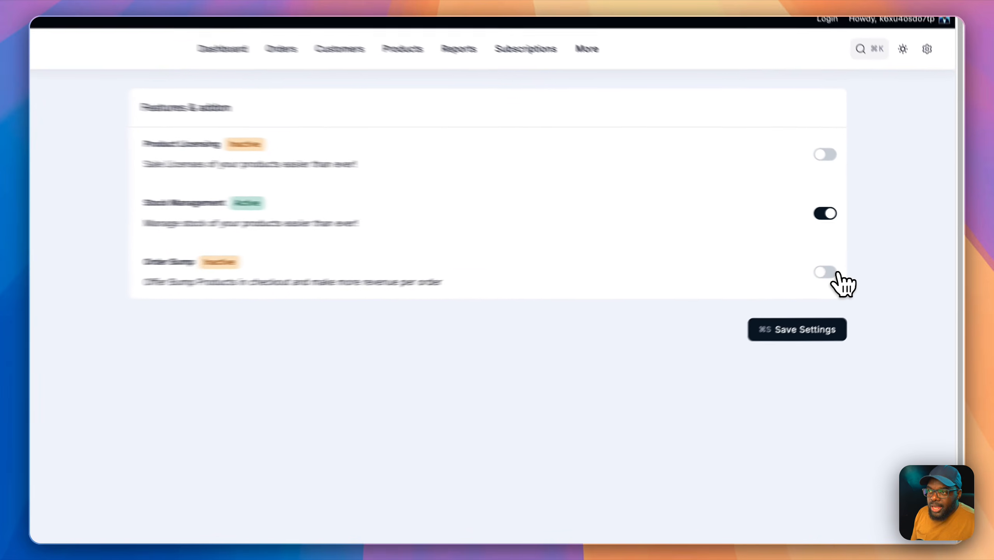
left_click(858, 261)
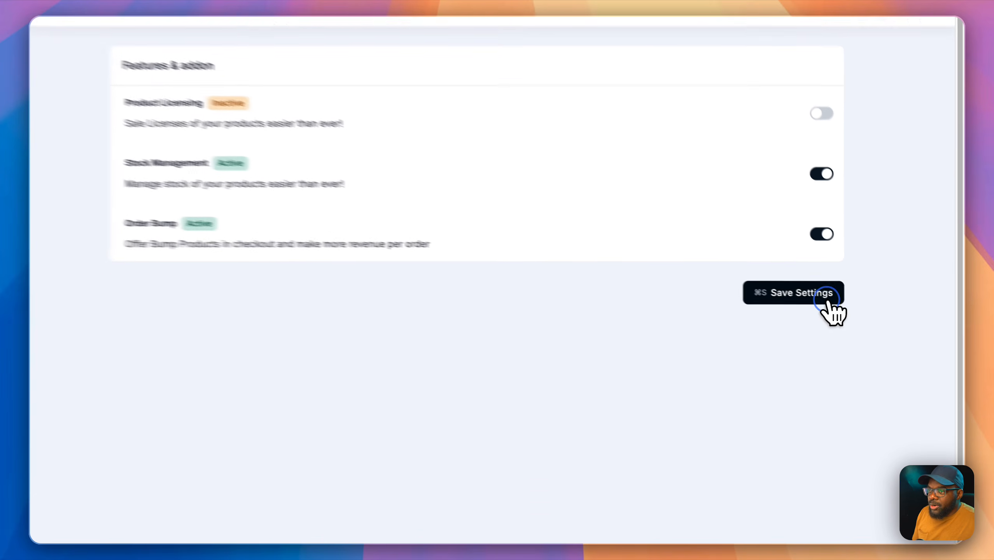
left_click(860, 309)
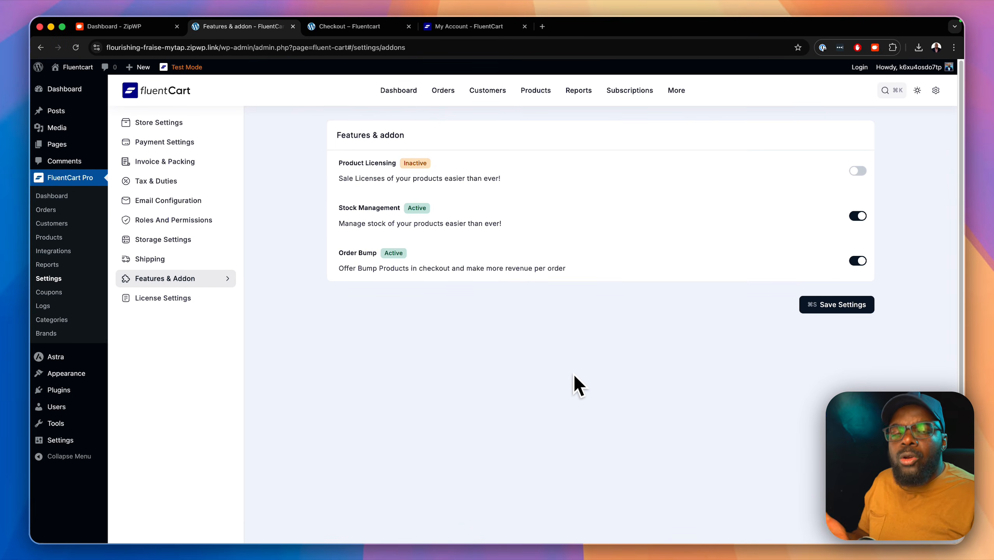
left_click(83, 198)
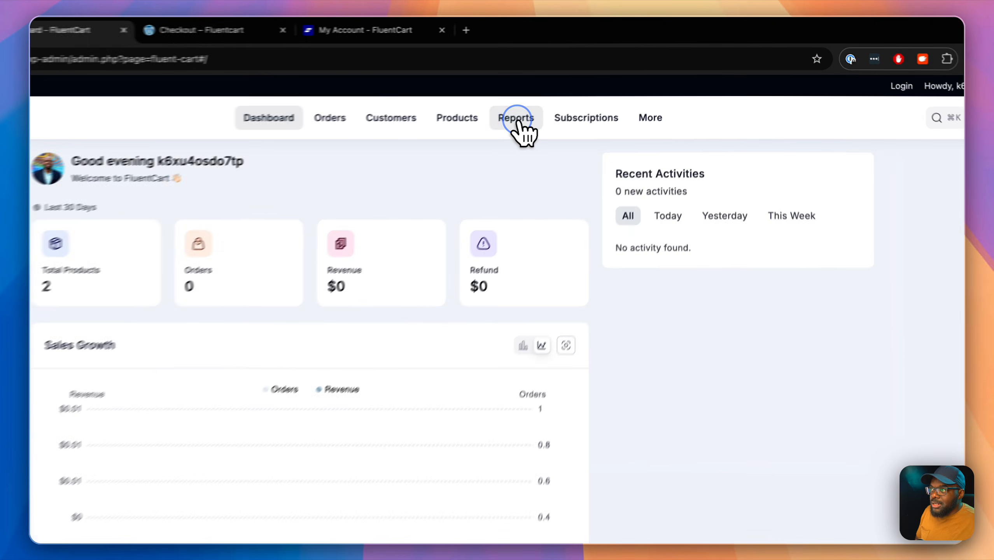
Step: Scroll through the empty FluentCart Reports overview charts, then go to the empty Coupons list
left_click(576, 96)
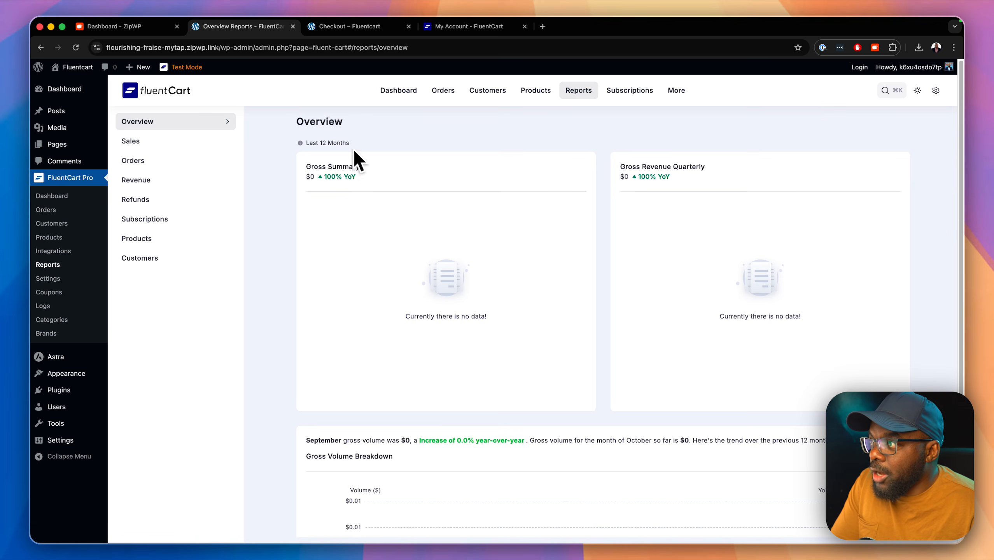
scroll(390, 289, "down", 5)
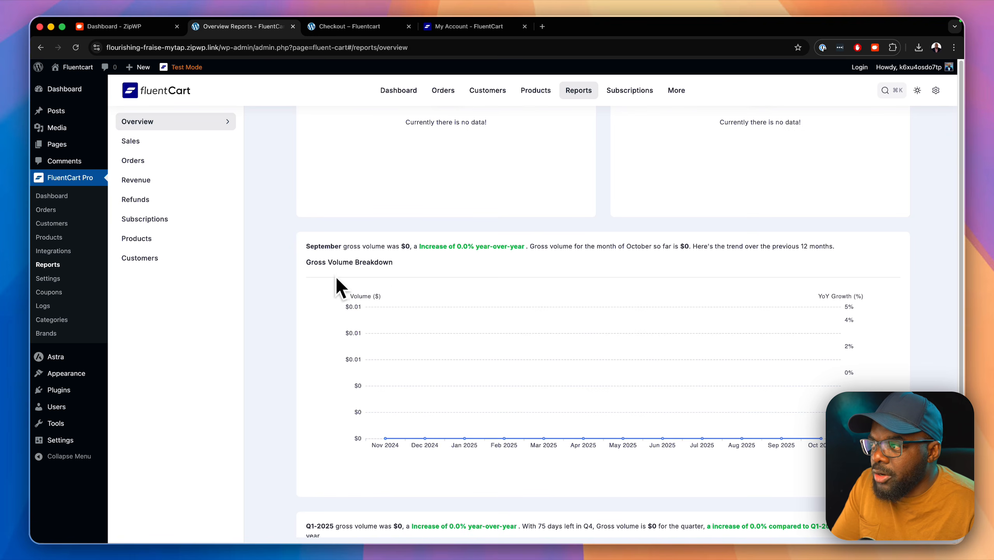
scroll(414, 265, "down", 7)
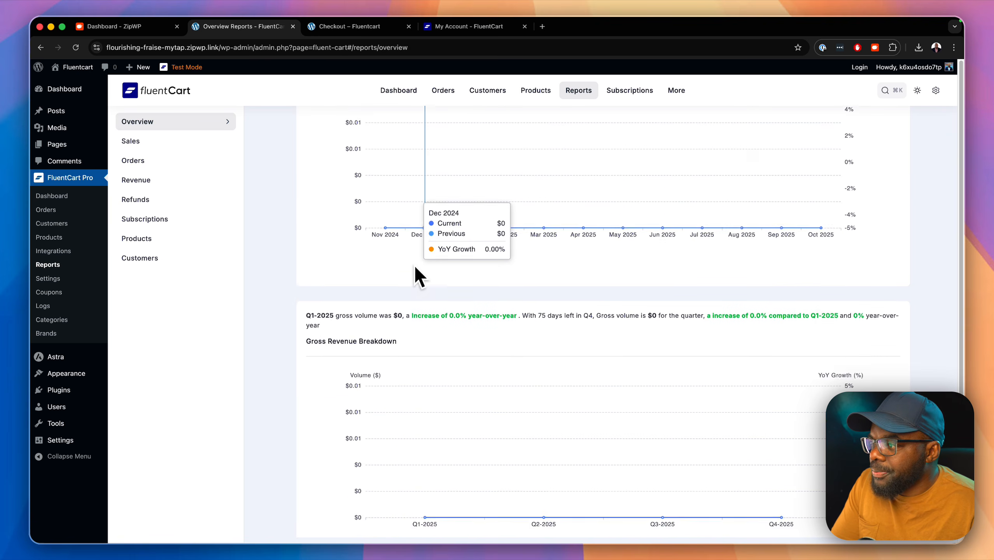
scroll(415, 267, "down", 2)
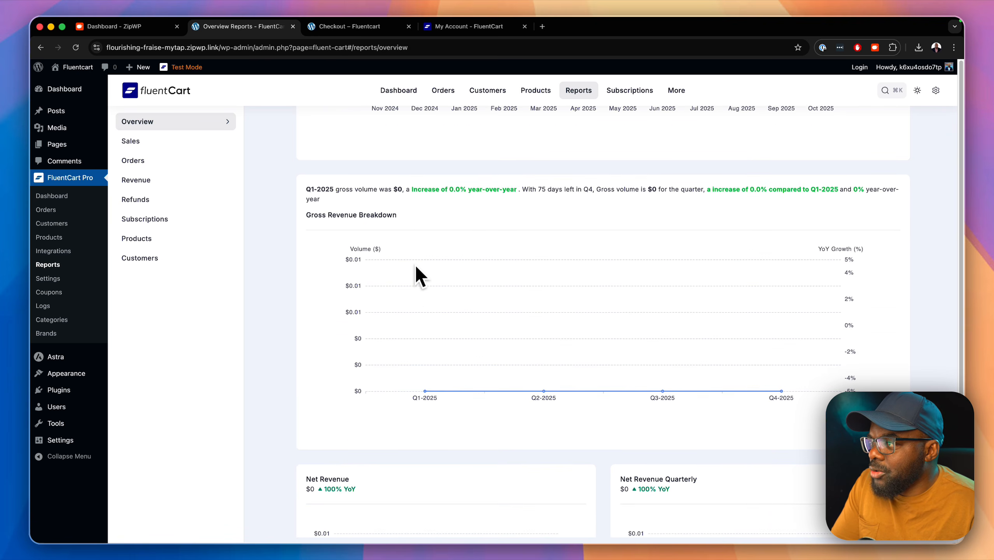
scroll(415, 266, "down", 4)
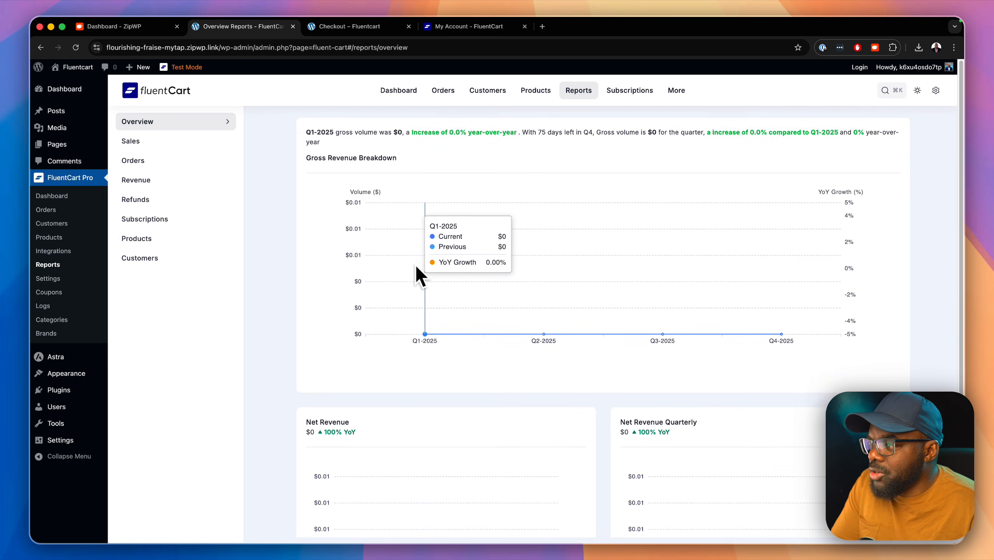
scroll(416, 269, "down", 2)
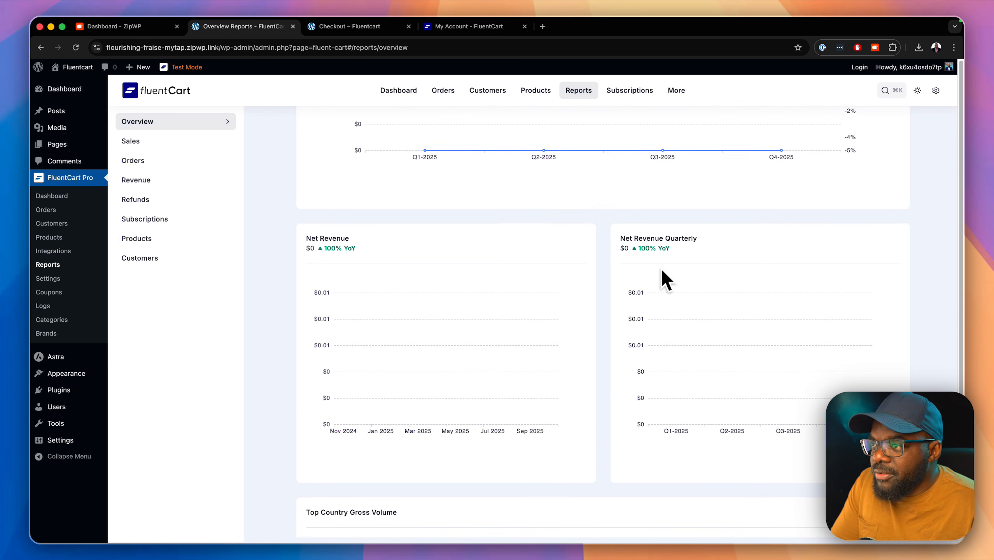
scroll(666, 275, "down", 3)
scroll(670, 270, "down", 4)
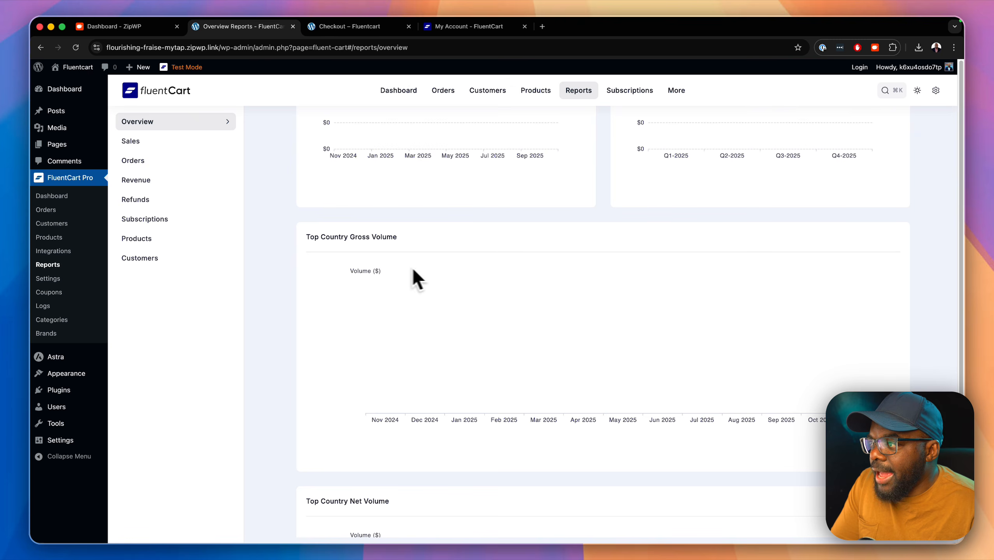
scroll(433, 251, "down", 6)
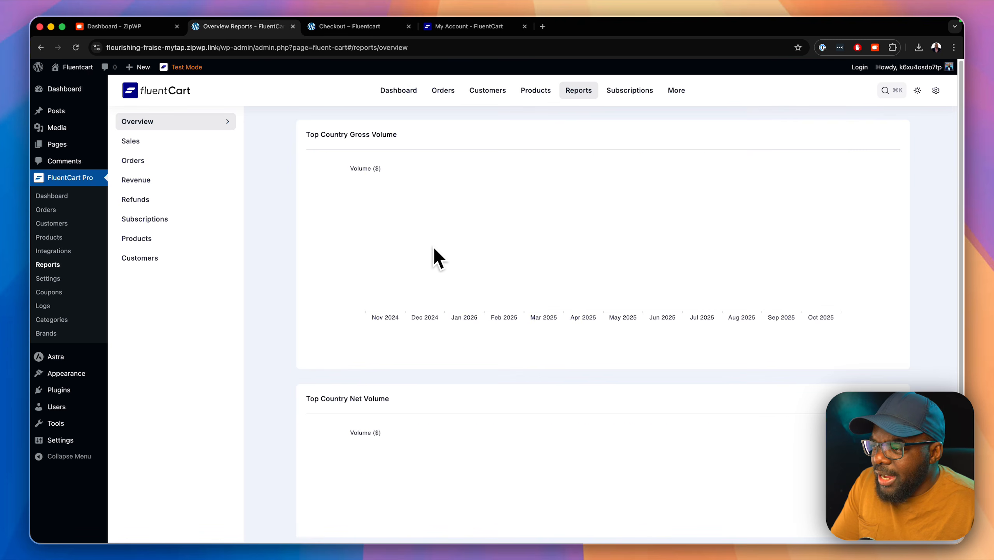
scroll(434, 248, "down", 3)
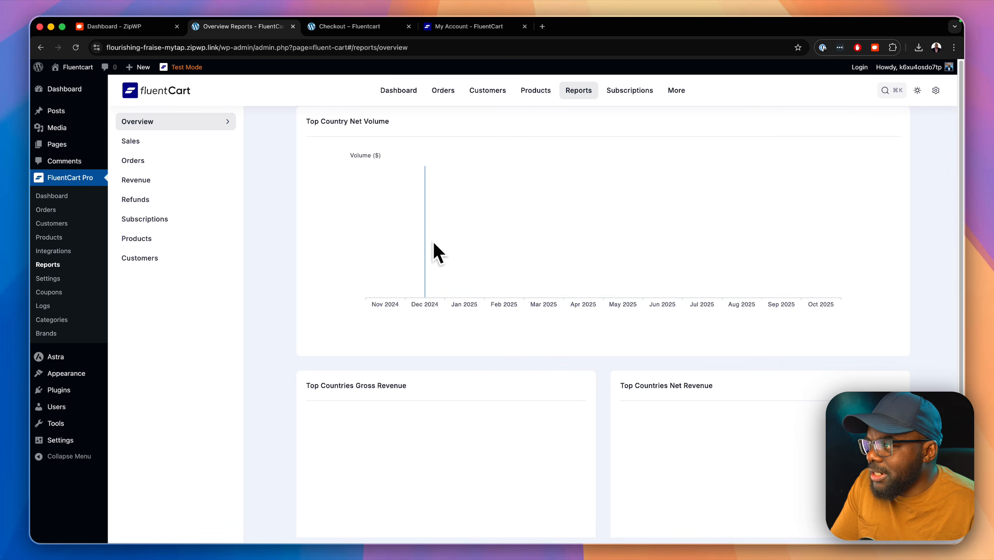
scroll(455, 290, "down", 3)
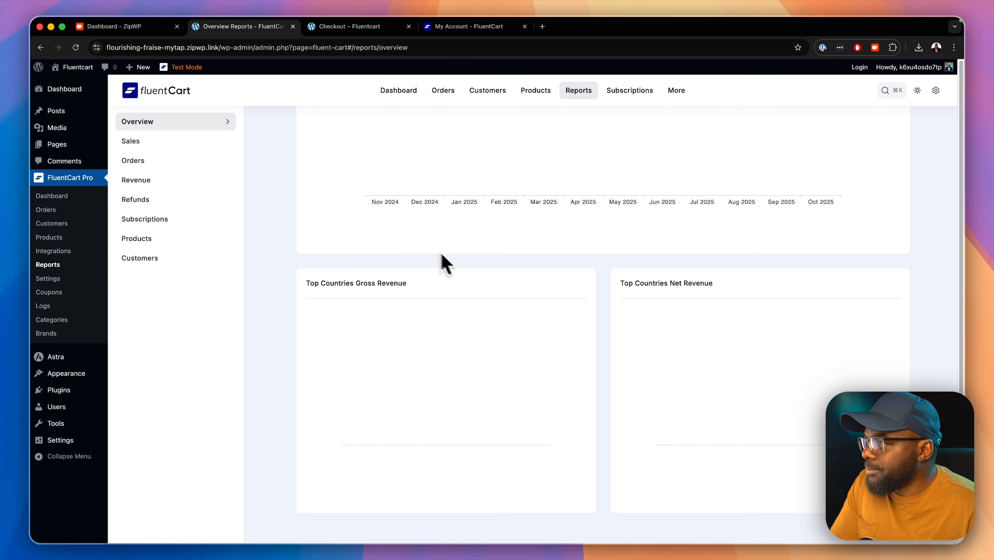
left_click(72, 293)
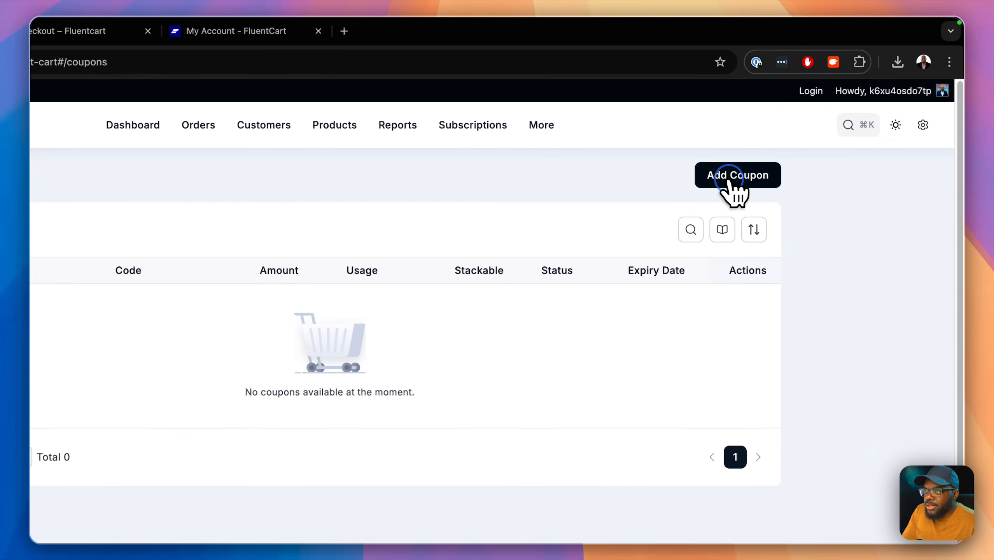
Step: Start a new coupon titled '50% Off' with the code MAK50
left_click(728, 182)
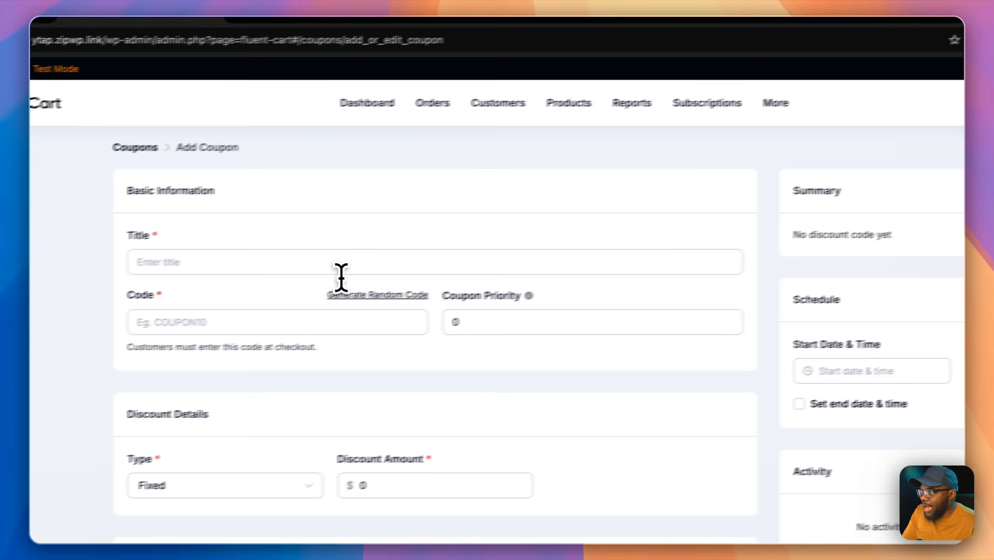
left_click(341, 271)
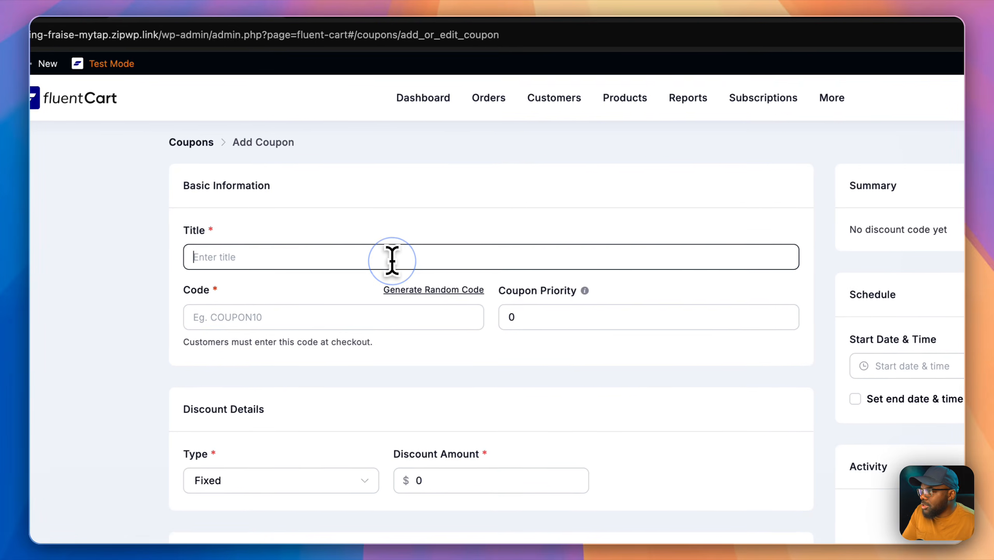
type("50% Off")
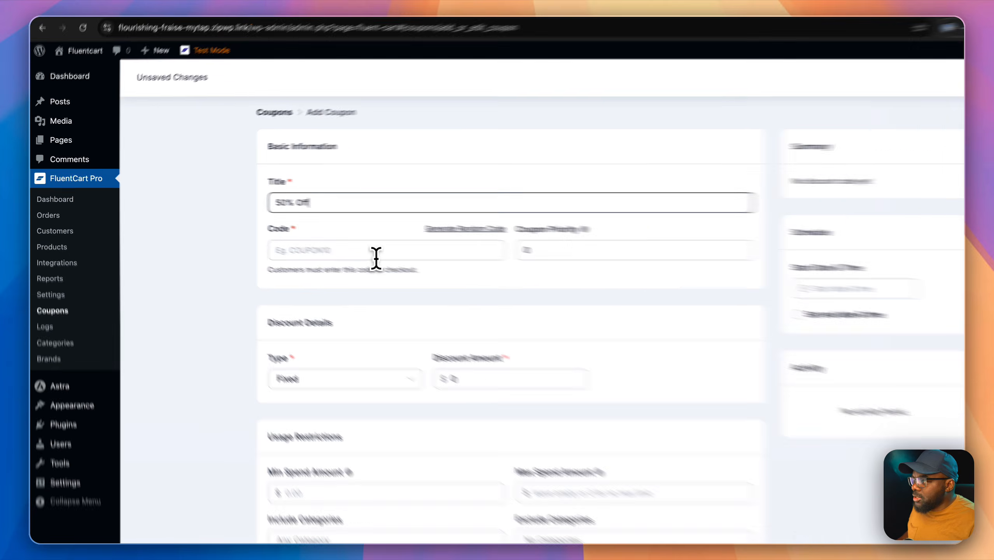
left_click(332, 240)
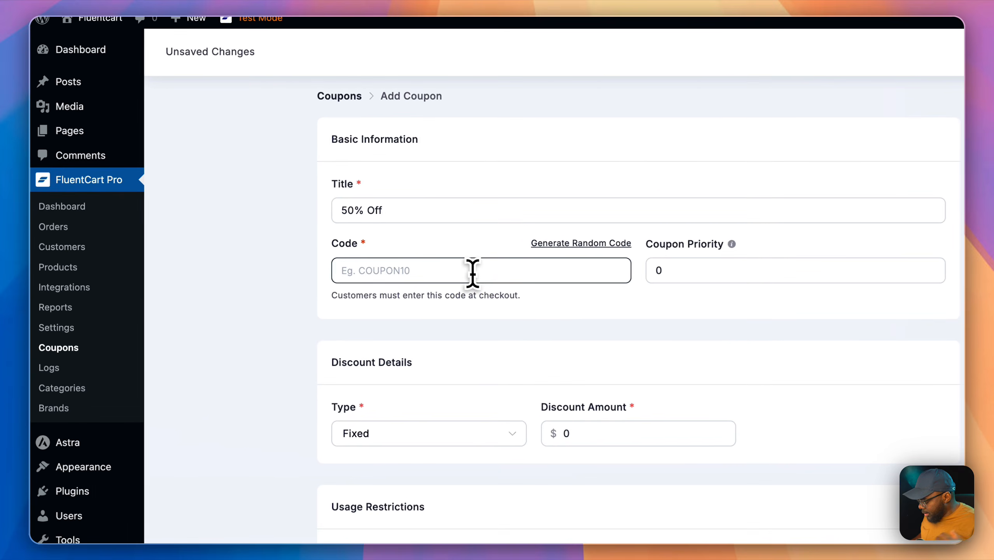
type("MAK50")
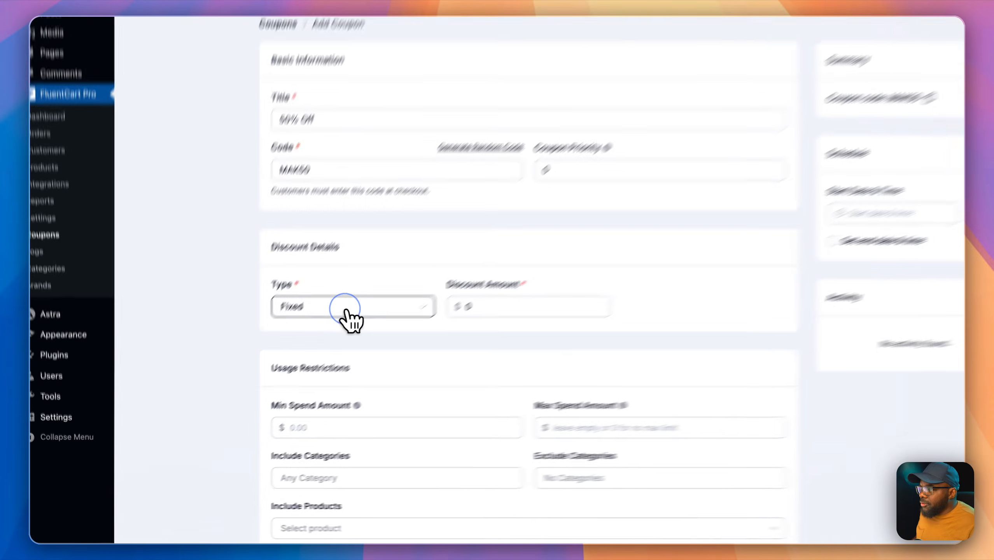
Step: Make the coupon a Percentage discount of 50
left_click(294, 350)
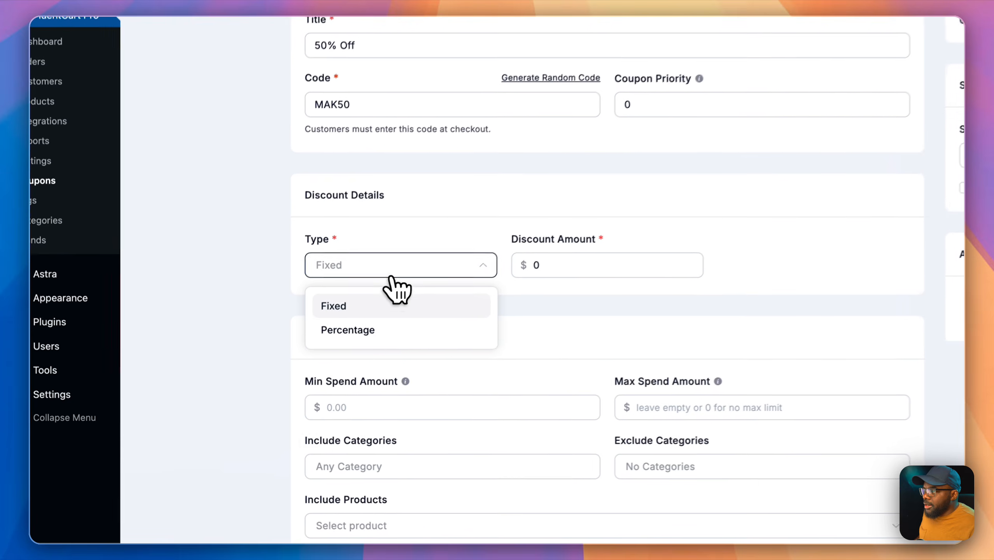
left_click(279, 386)
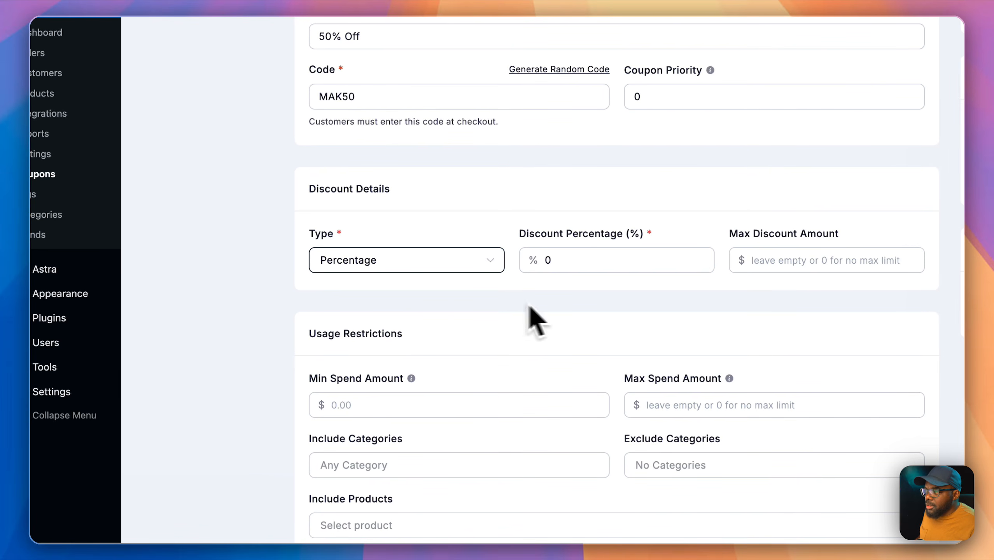
left_click(542, 259)
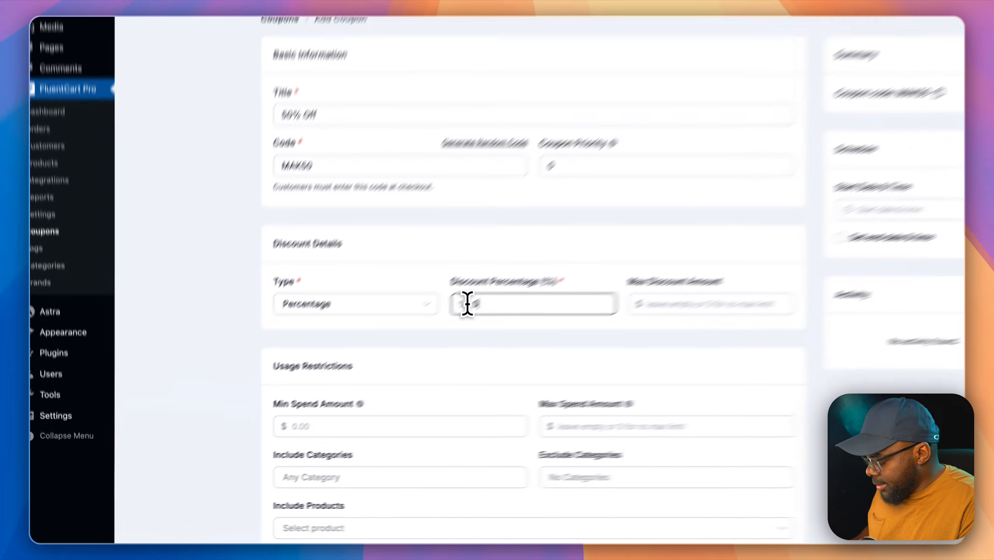
key("BackSpace")
type("50")
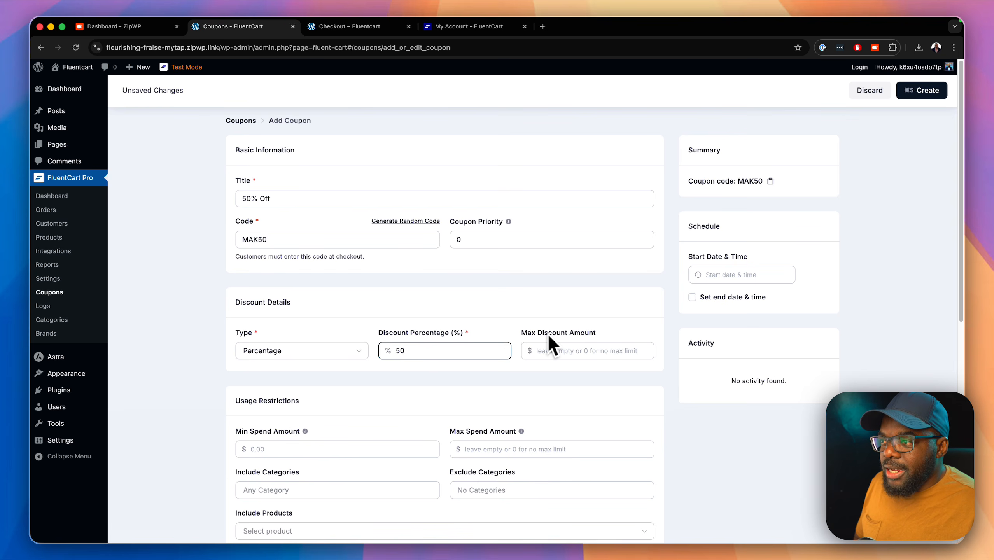
left_click(708, 274)
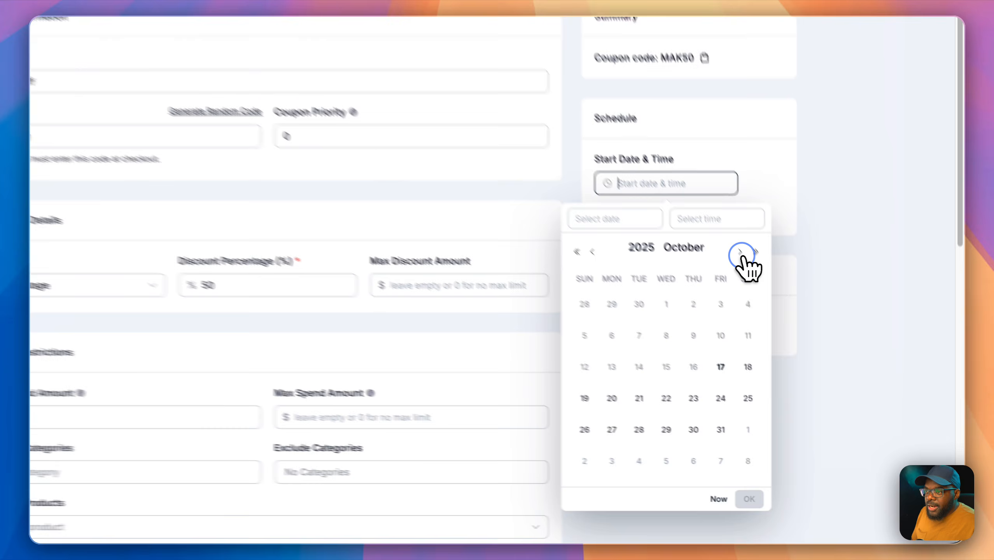
left_click(796, 326)
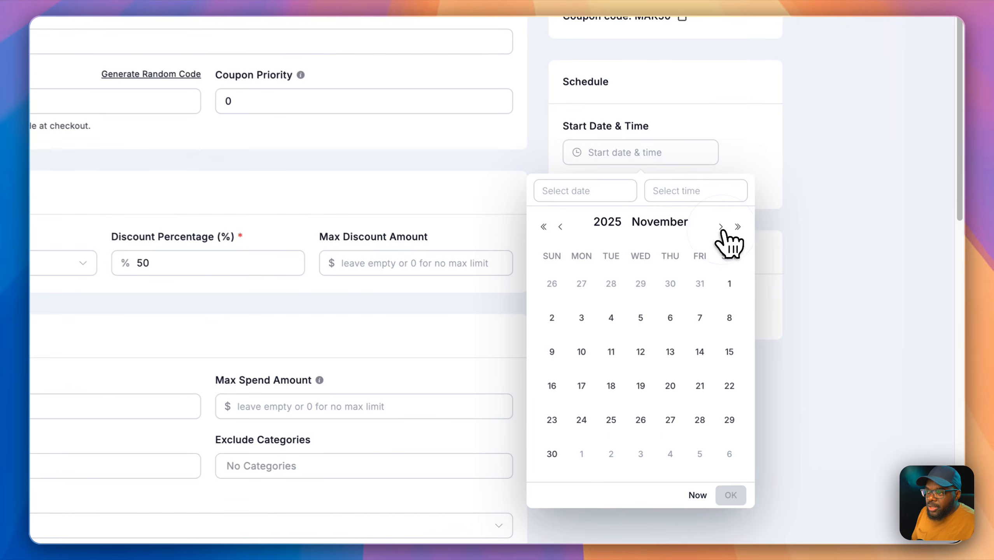
left_click(637, 385)
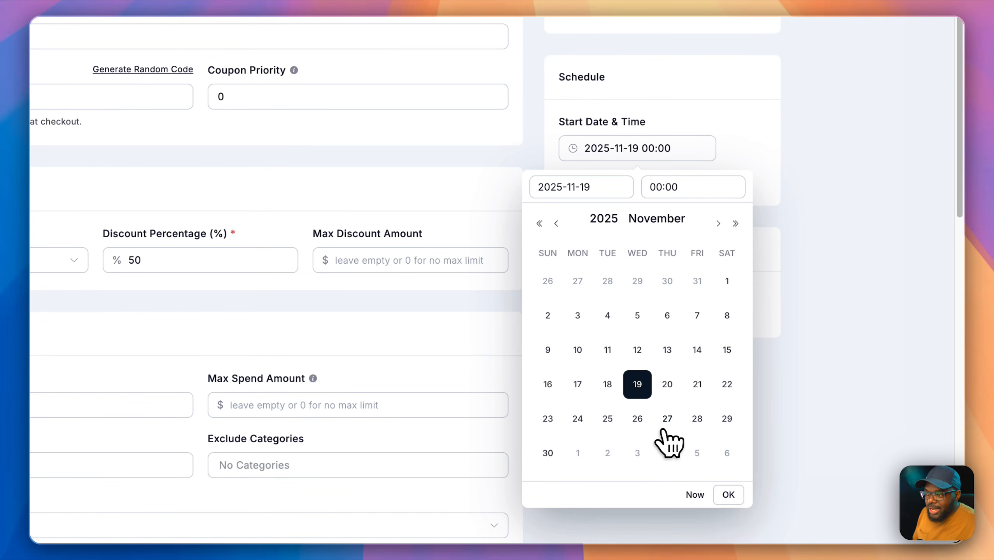
left_click(727, 495)
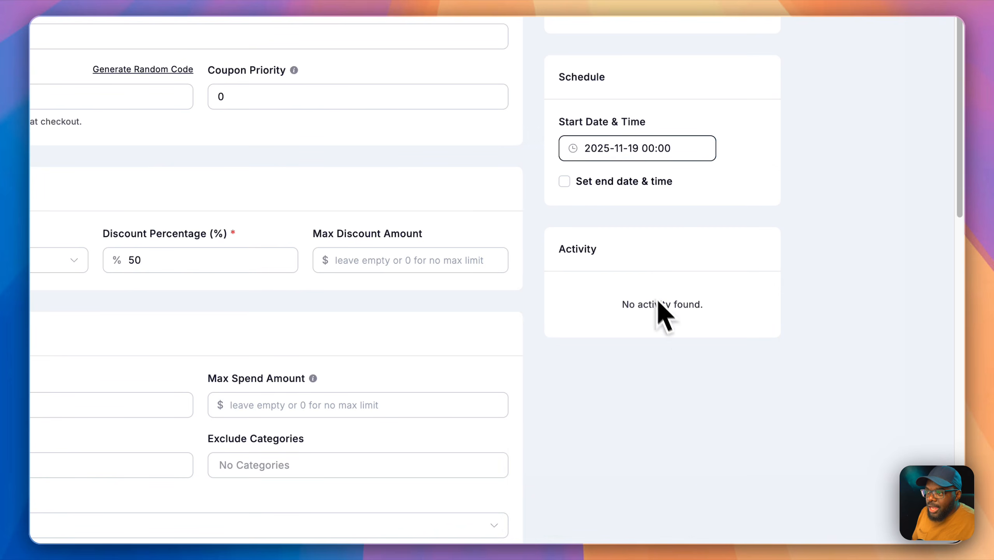
scroll(599, 311, "up", 4)
left_click(565, 340)
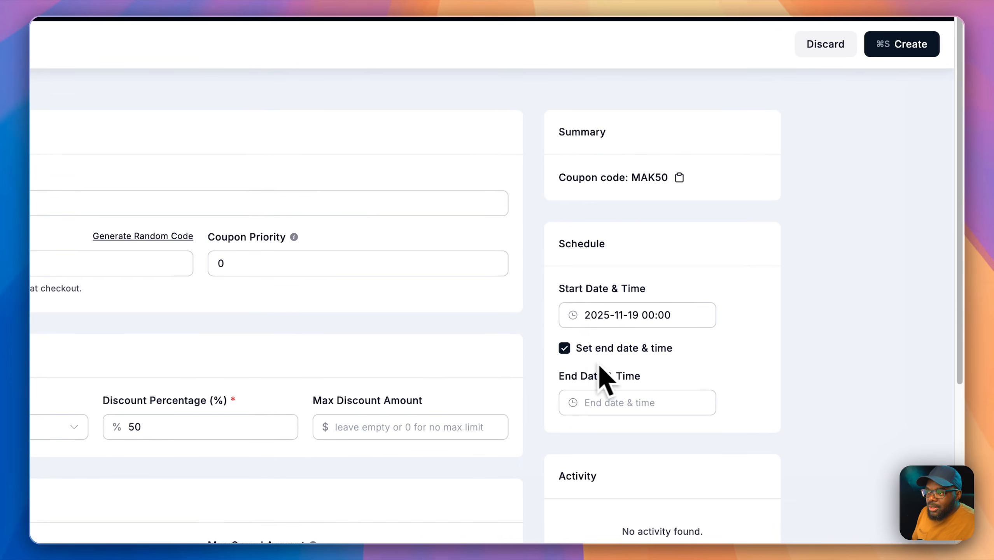
left_click(584, 407)
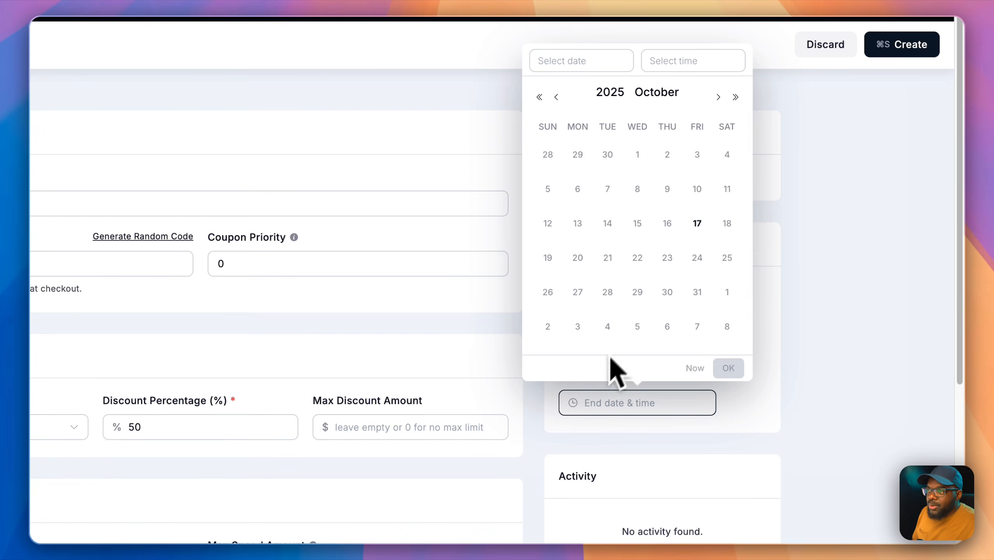
left_click(718, 141)
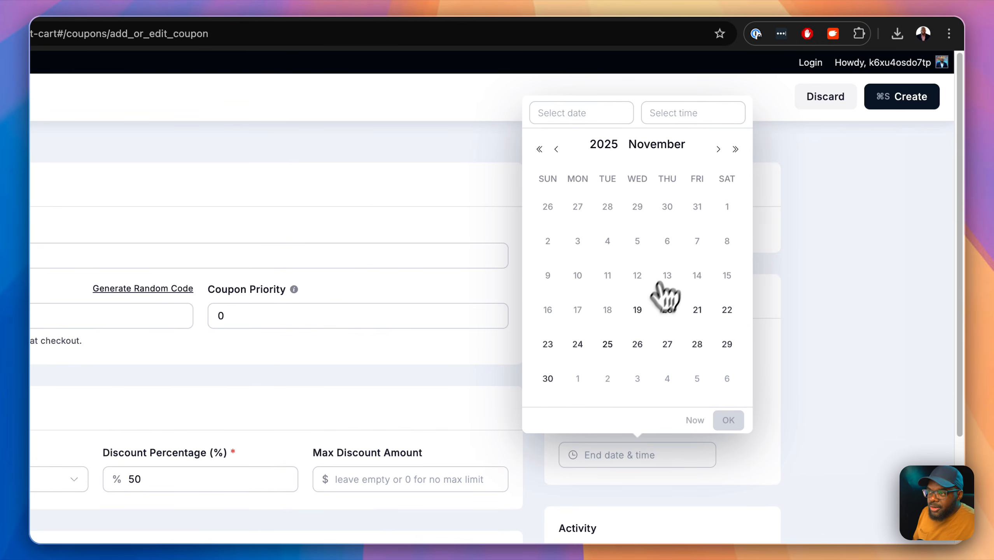
left_click(547, 378)
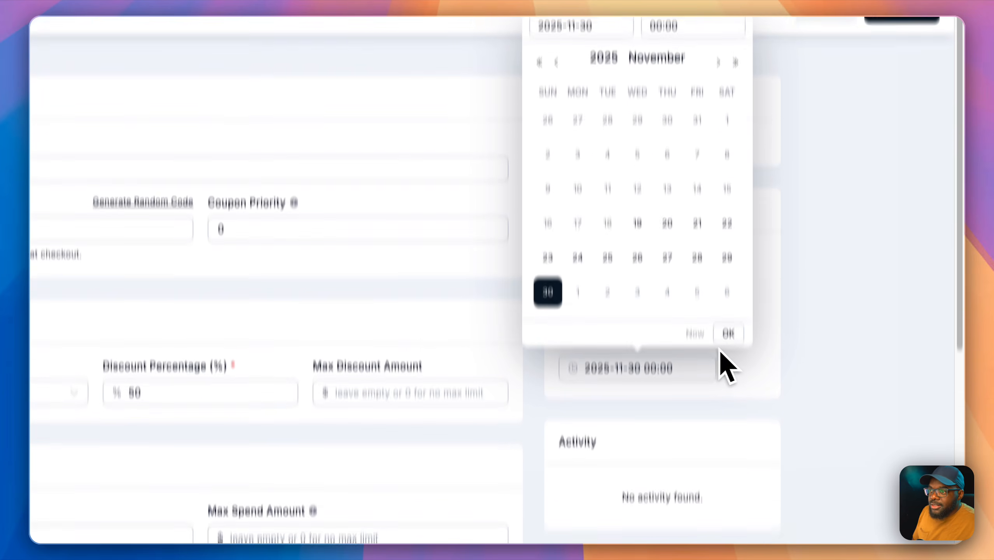
left_click(728, 420)
left_click(767, 295)
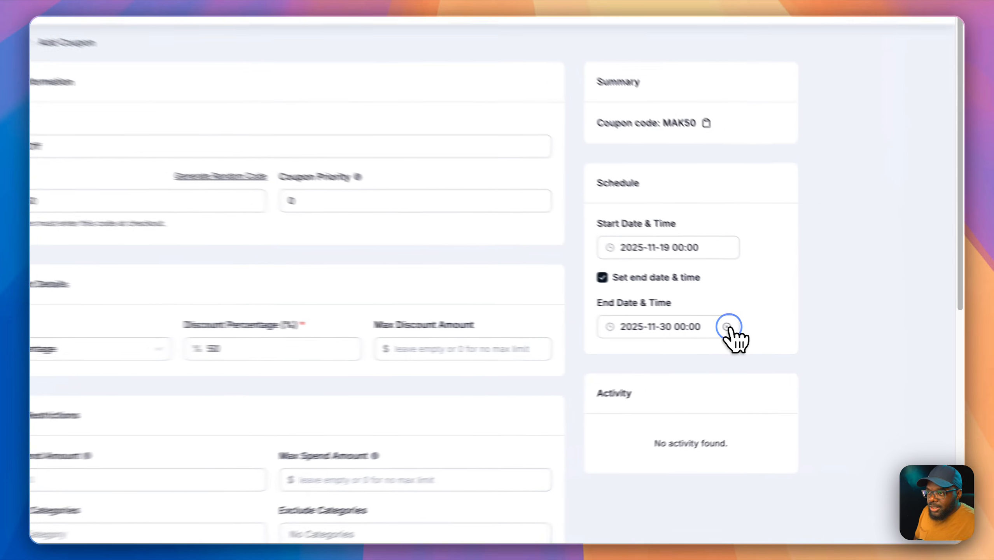
left_click(785, 334)
left_click(785, 275)
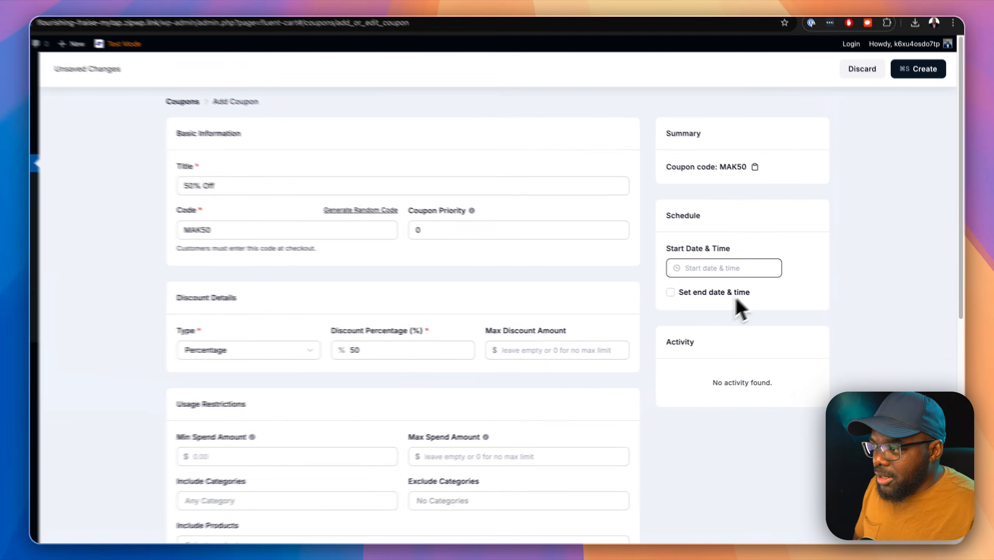
Step: Restrict the coupon to the Digital Products category
scroll(545, 386, "down", 5)
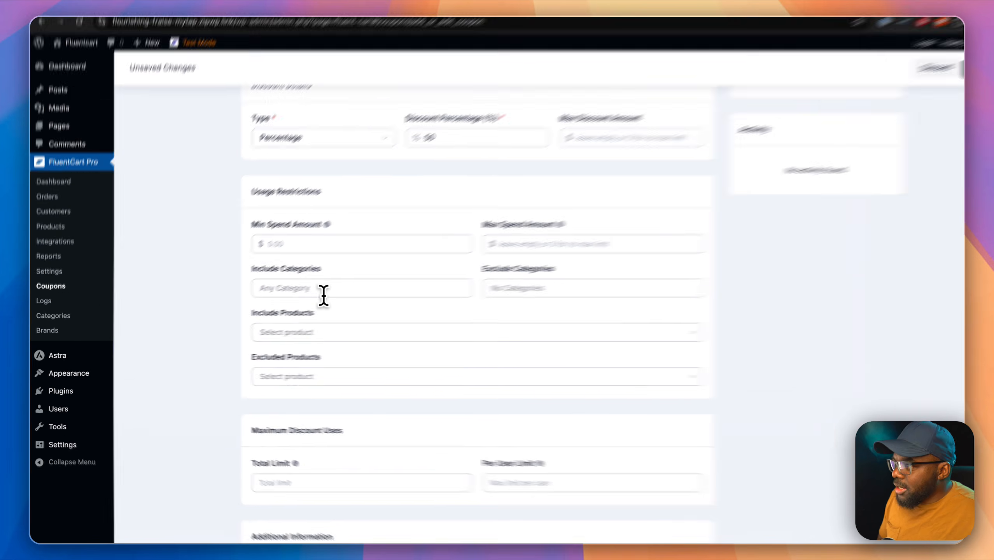
left_click(302, 294)
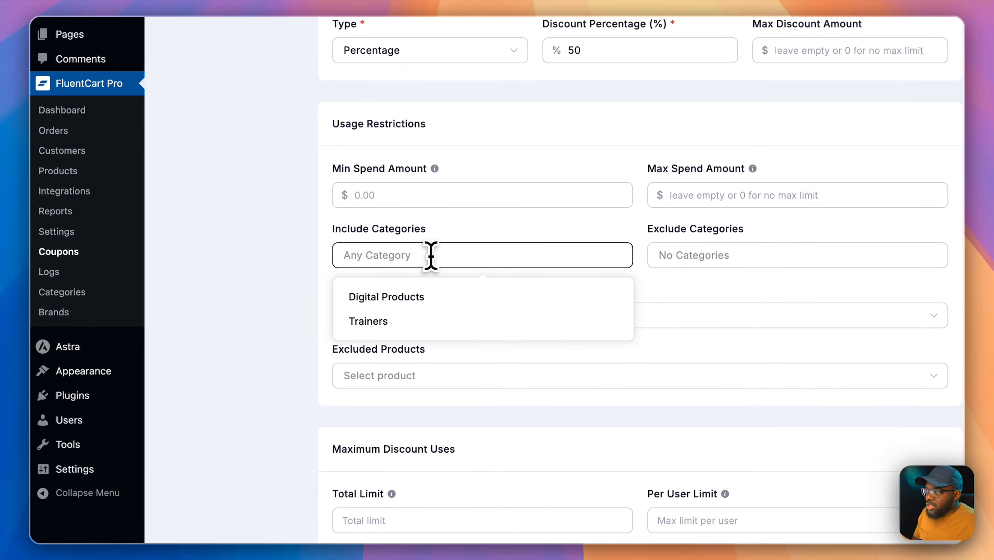
left_click(429, 296)
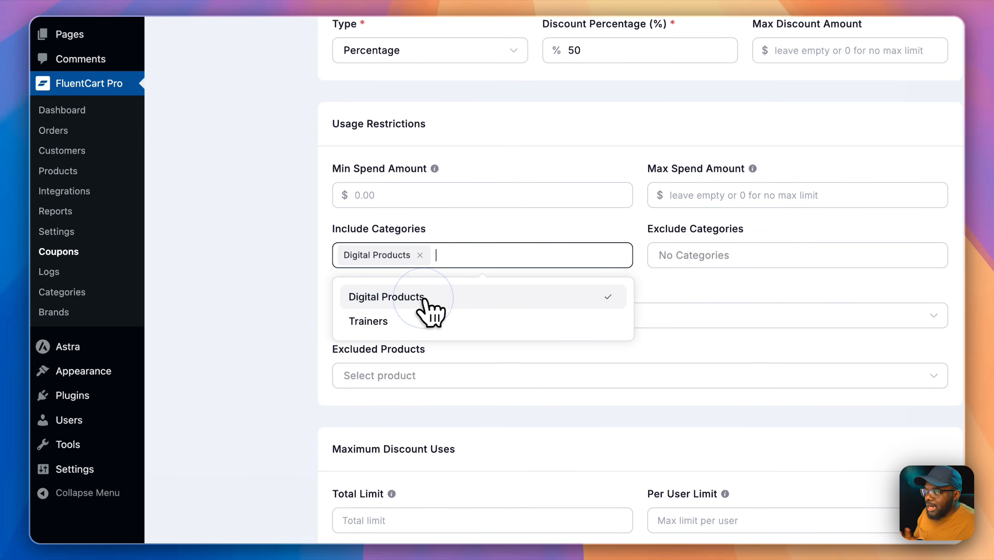
left_click(267, 299)
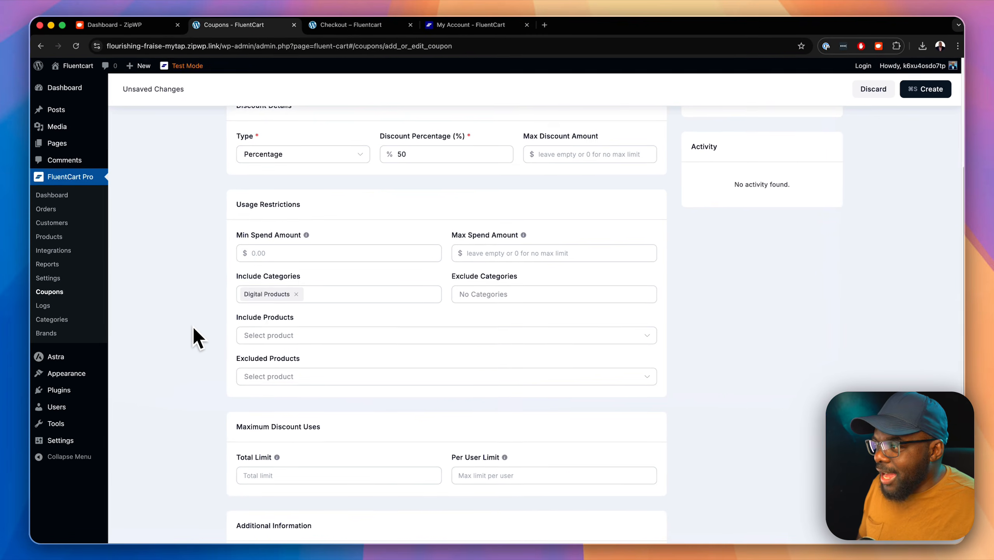
Step: Leave included products and usage limit unchanged, and create the MAK50 coupon
scroll(193, 327, "down", 5)
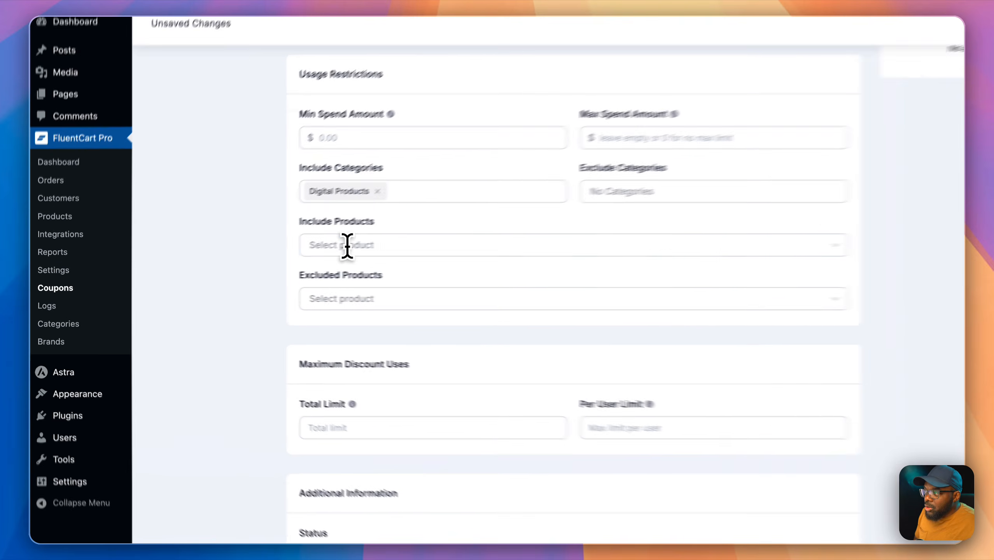
left_click(272, 260)
left_click(226, 254)
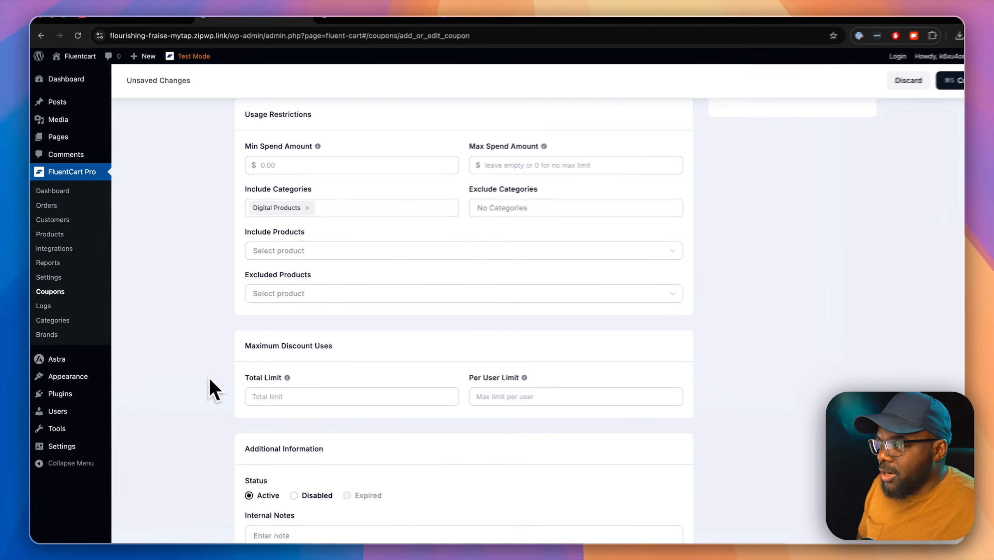
scroll(202, 373, "down", 3)
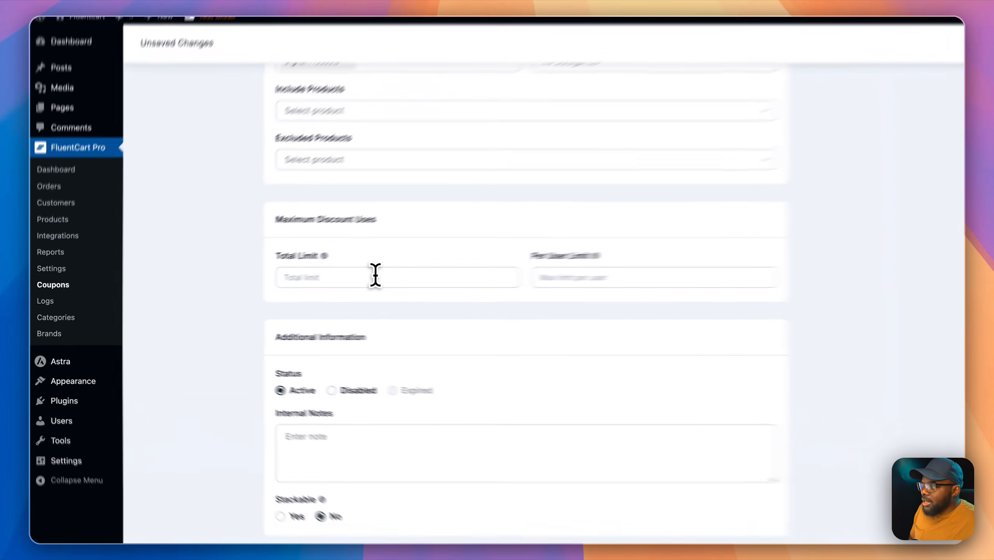
left_click(375, 277)
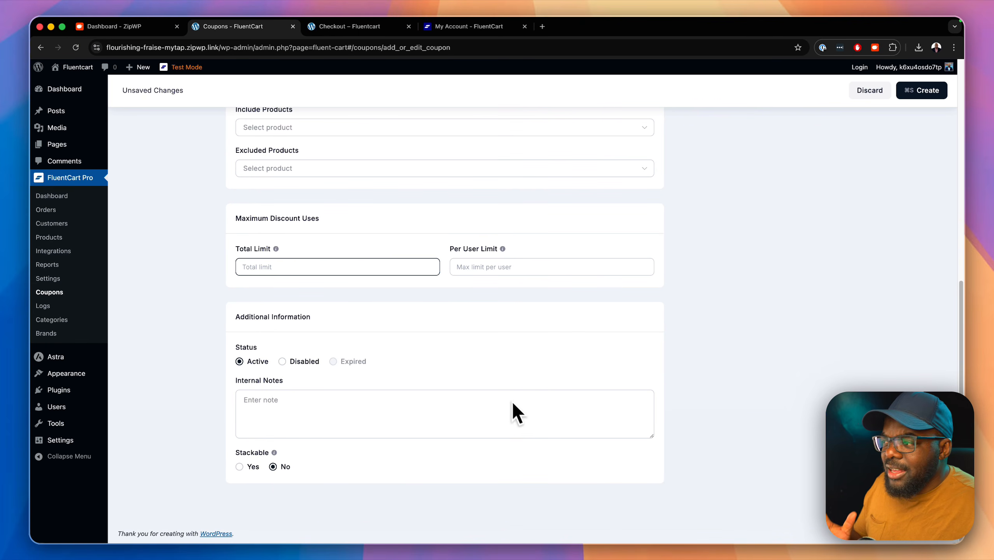
scroll(517, 412, "up", 10)
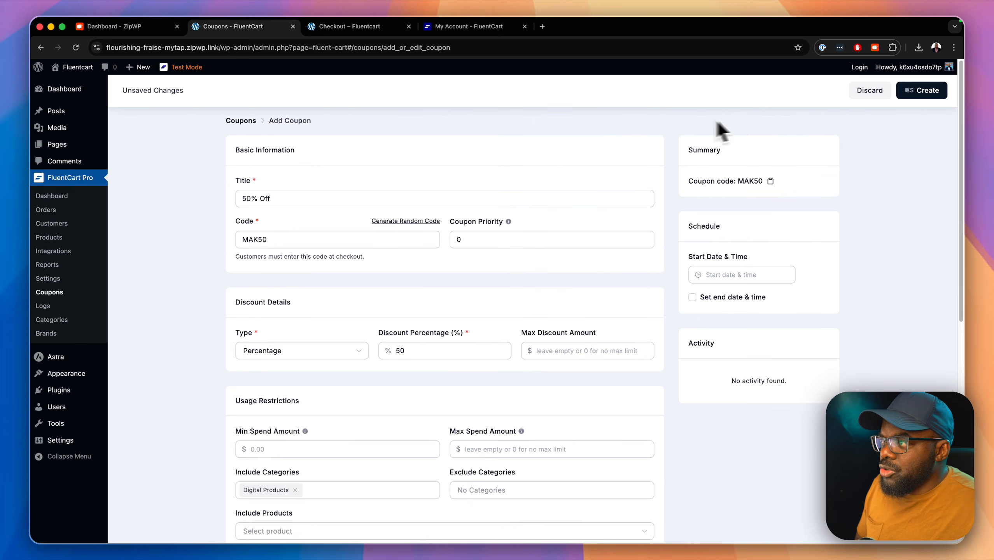
left_click(932, 95)
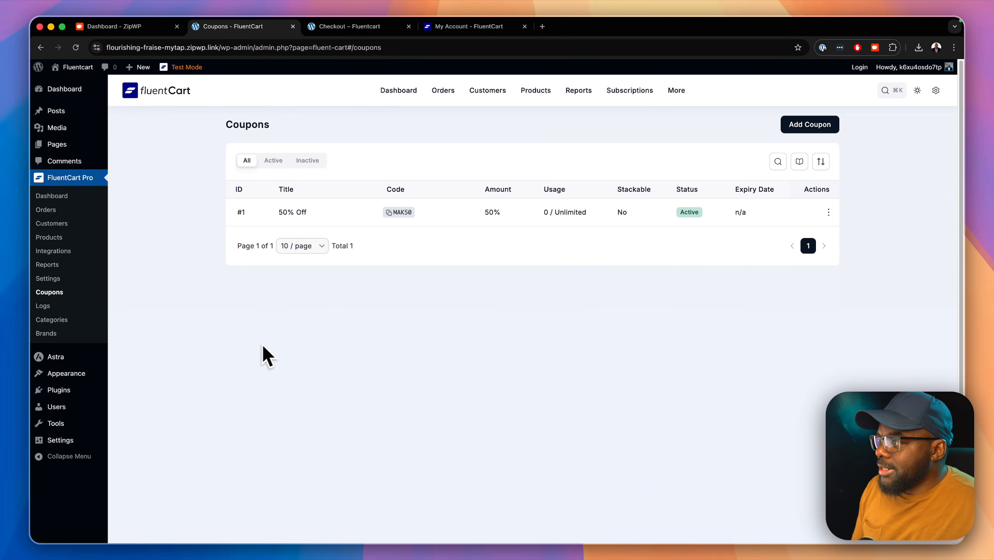
left_click(372, 32)
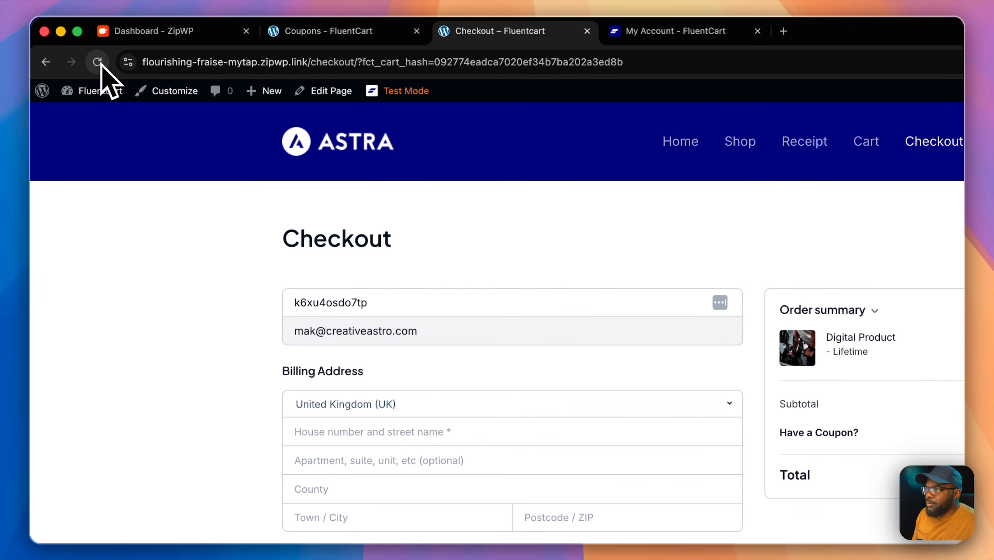
Step: Reload checkout and apply coupon MAK50, cutting the $497.00 total to $248.50
left_click(99, 62)
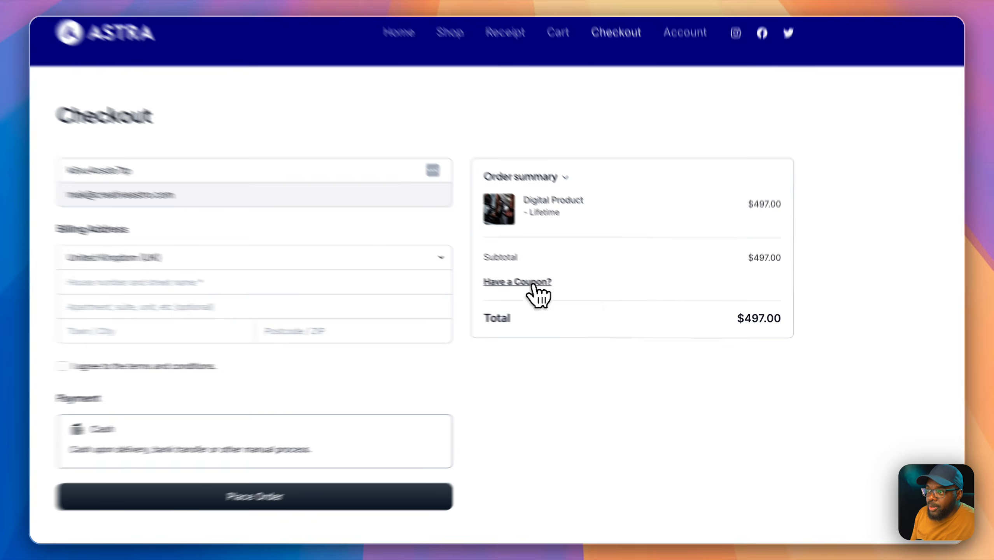
left_click(578, 300)
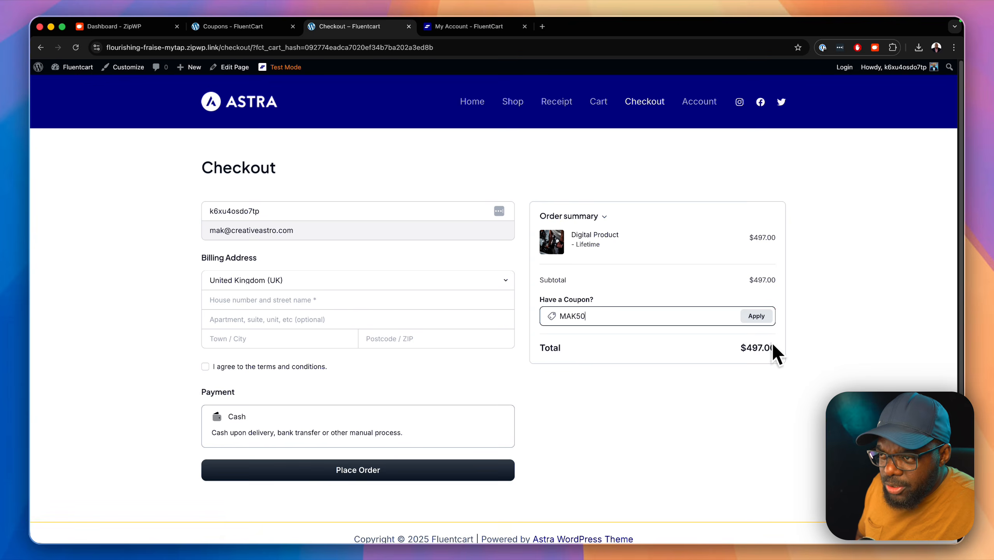
left_click(762, 316)
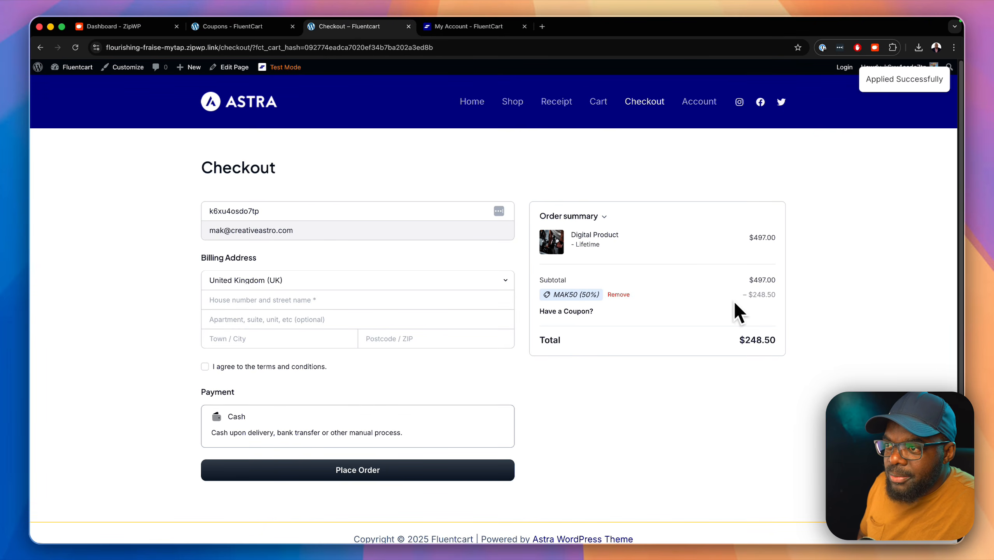